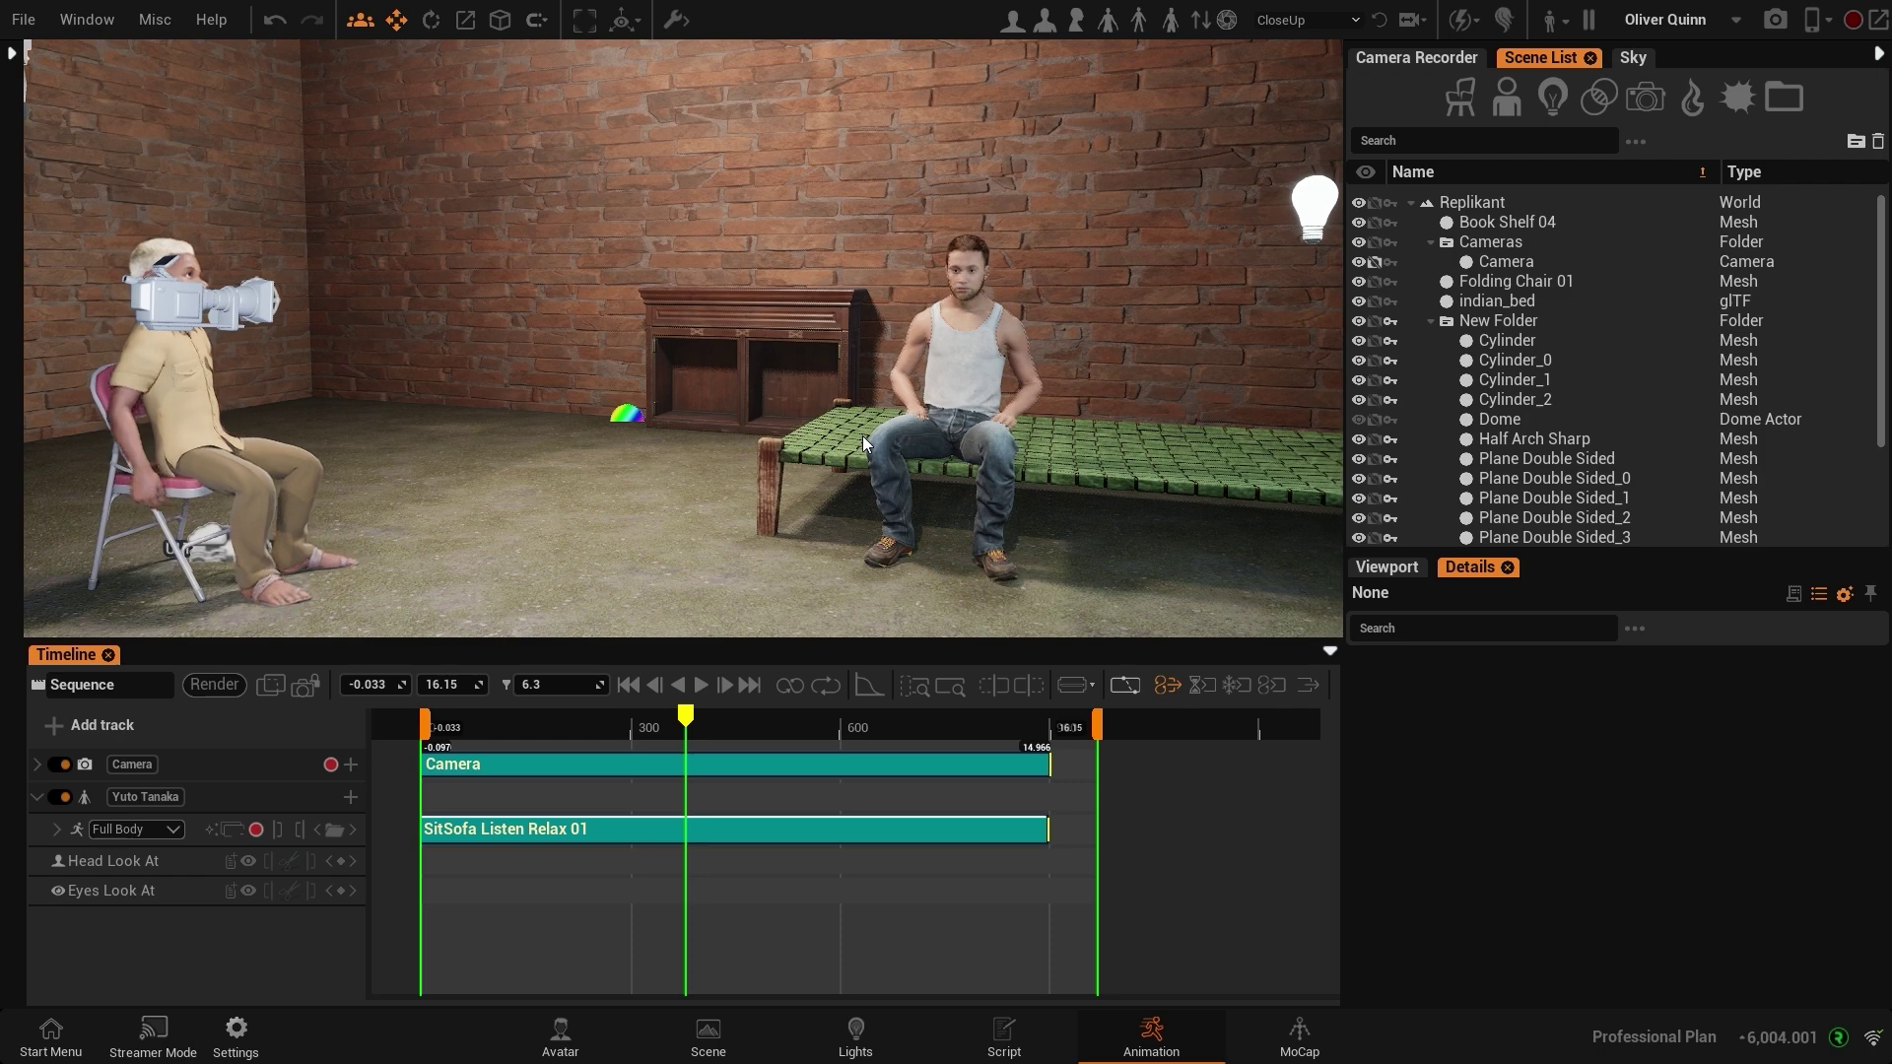
# Step: Select the avatar sitting on the green bed and move the playhead near the start of the sequence, at about 0.633
pyautogui.click(470, 732)
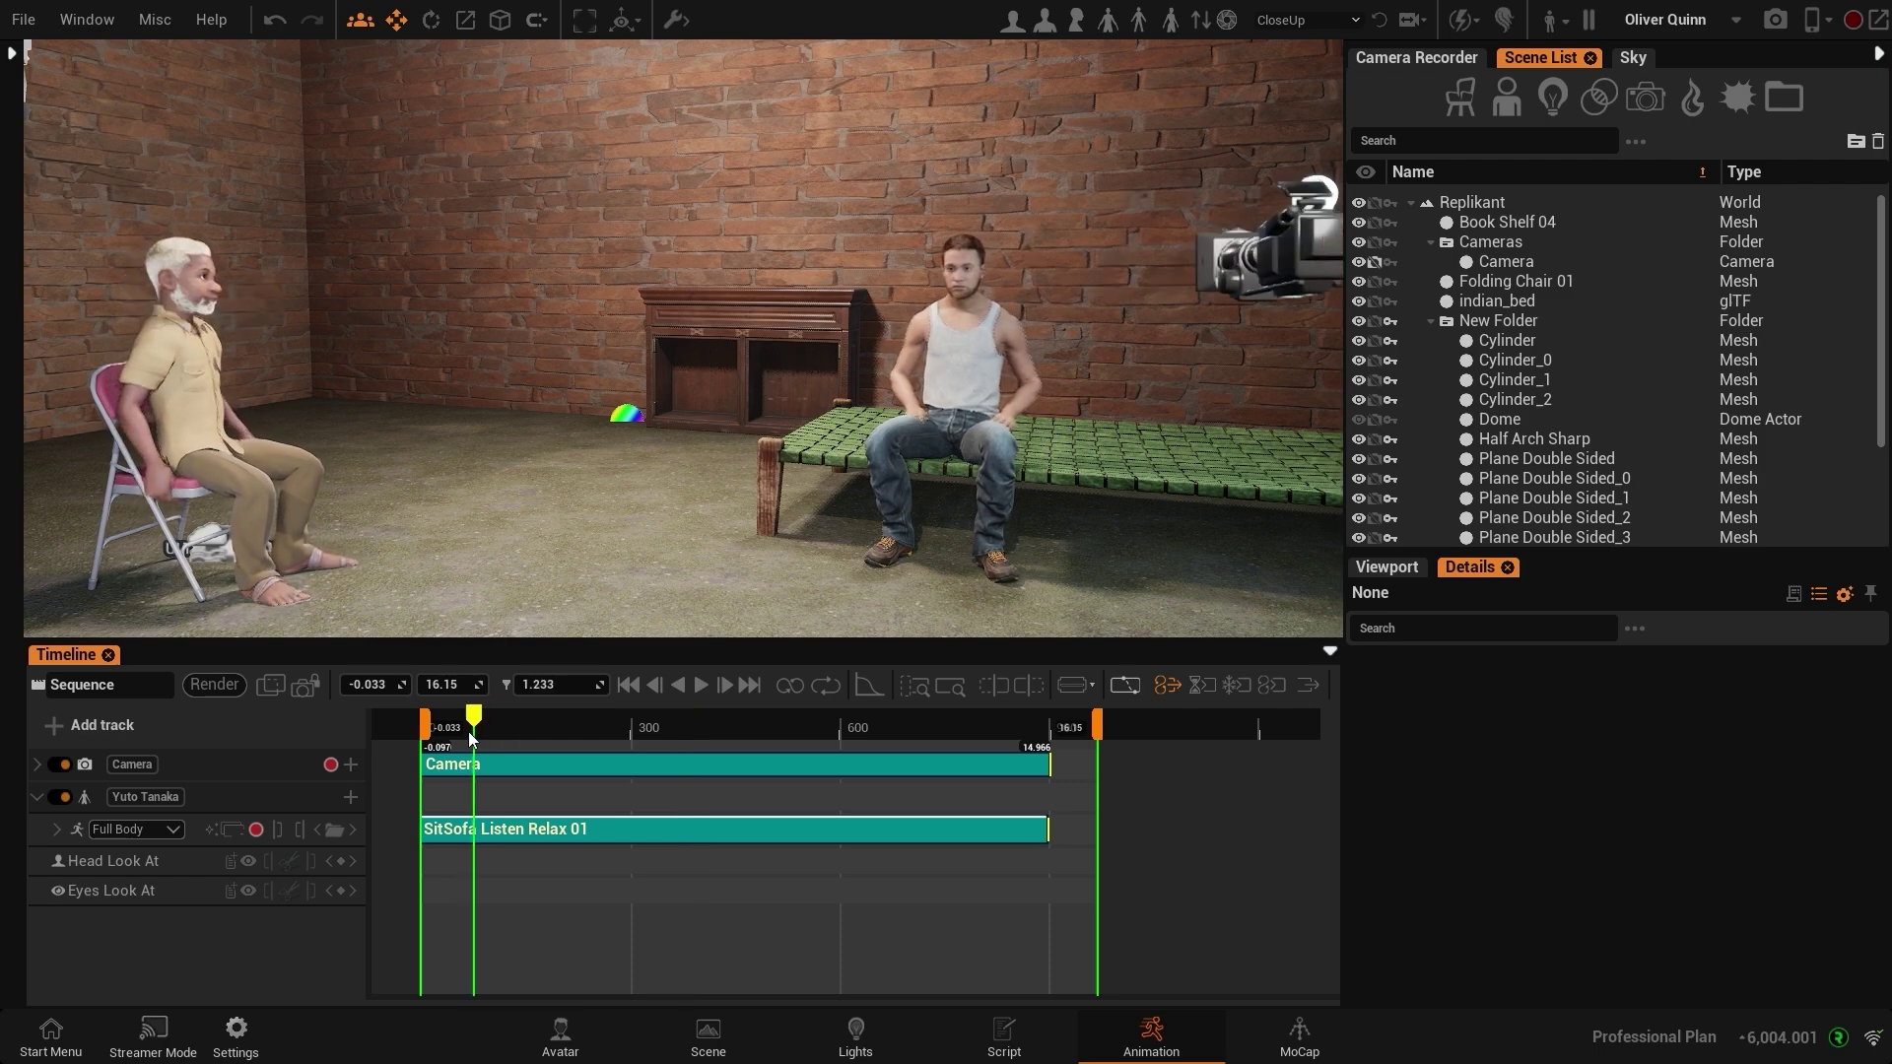
pyautogui.moveTo(942, 524)
pyautogui.mouseDown(button='right')
pyautogui.moveTo(887, 524)
pyautogui.moveTo(942, 524)
pyautogui.mouseUp(button='right')
pyautogui.click(1001, 381)
pyautogui.click(222, 388)
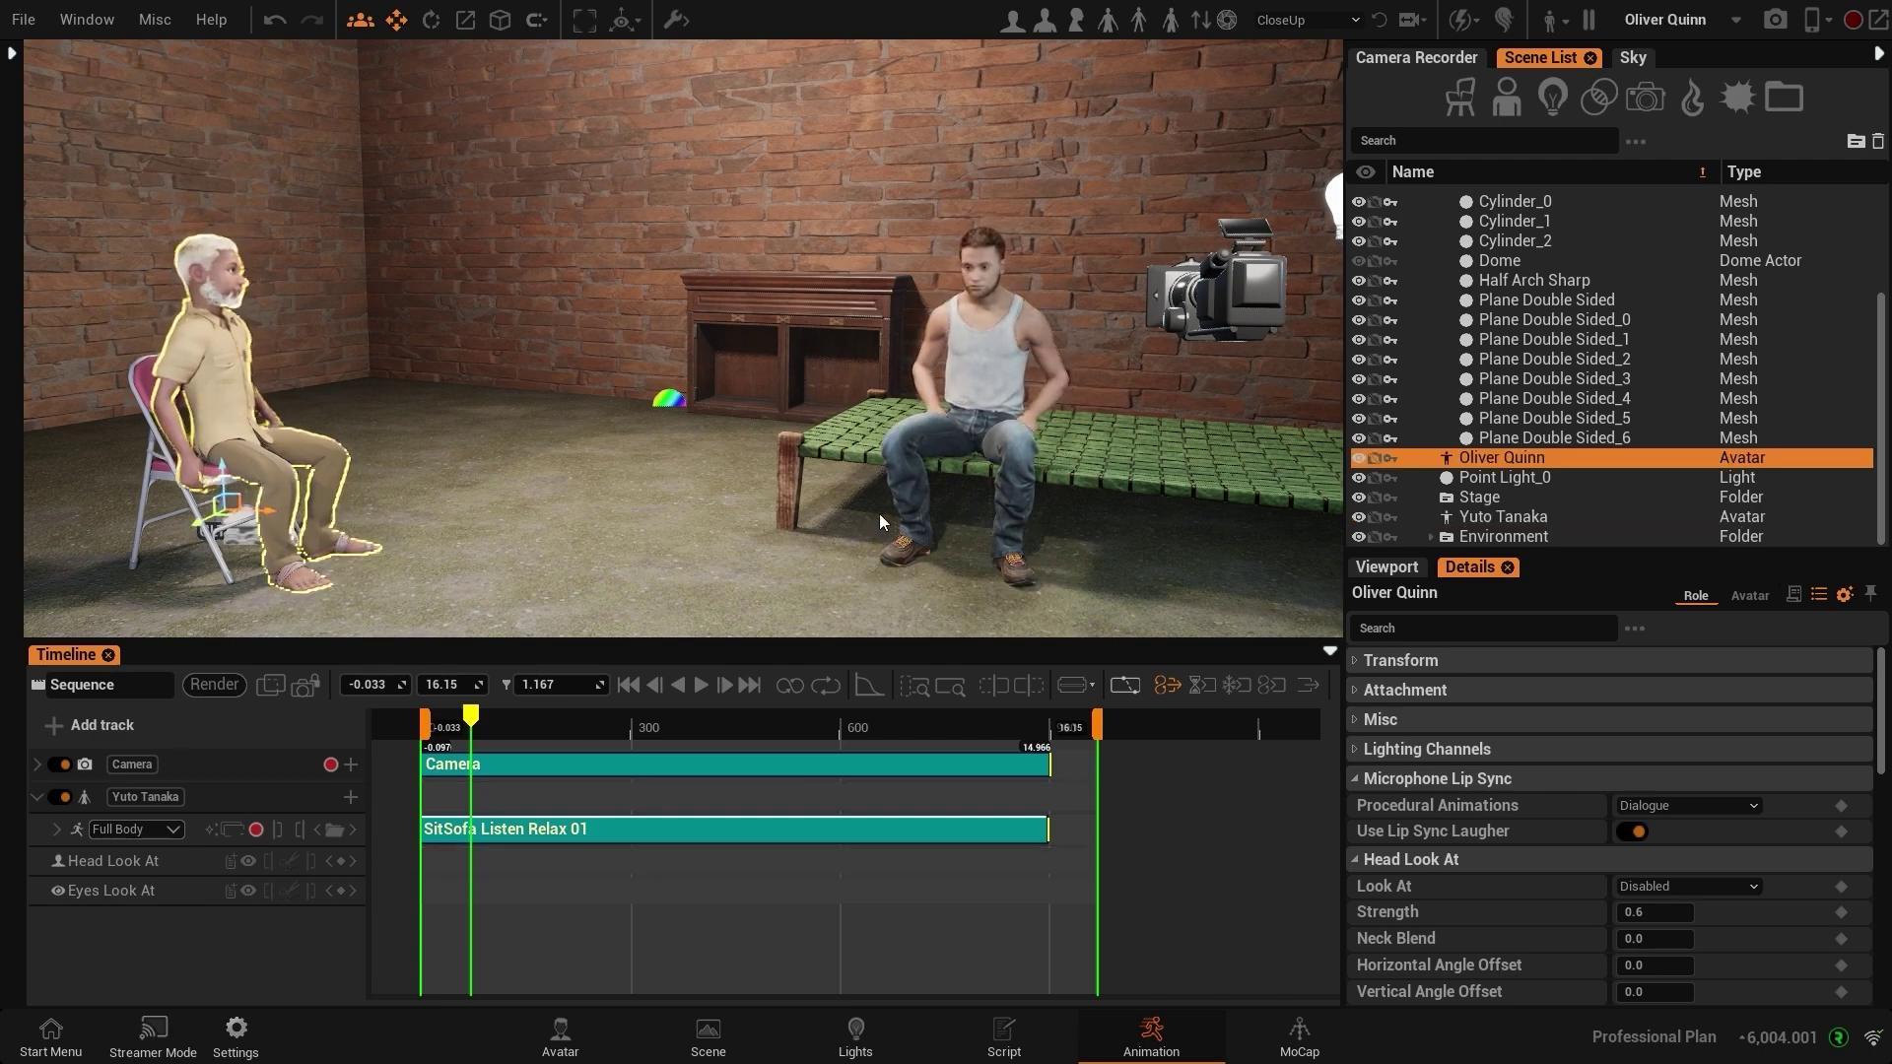
pyautogui.click(1013, 363)
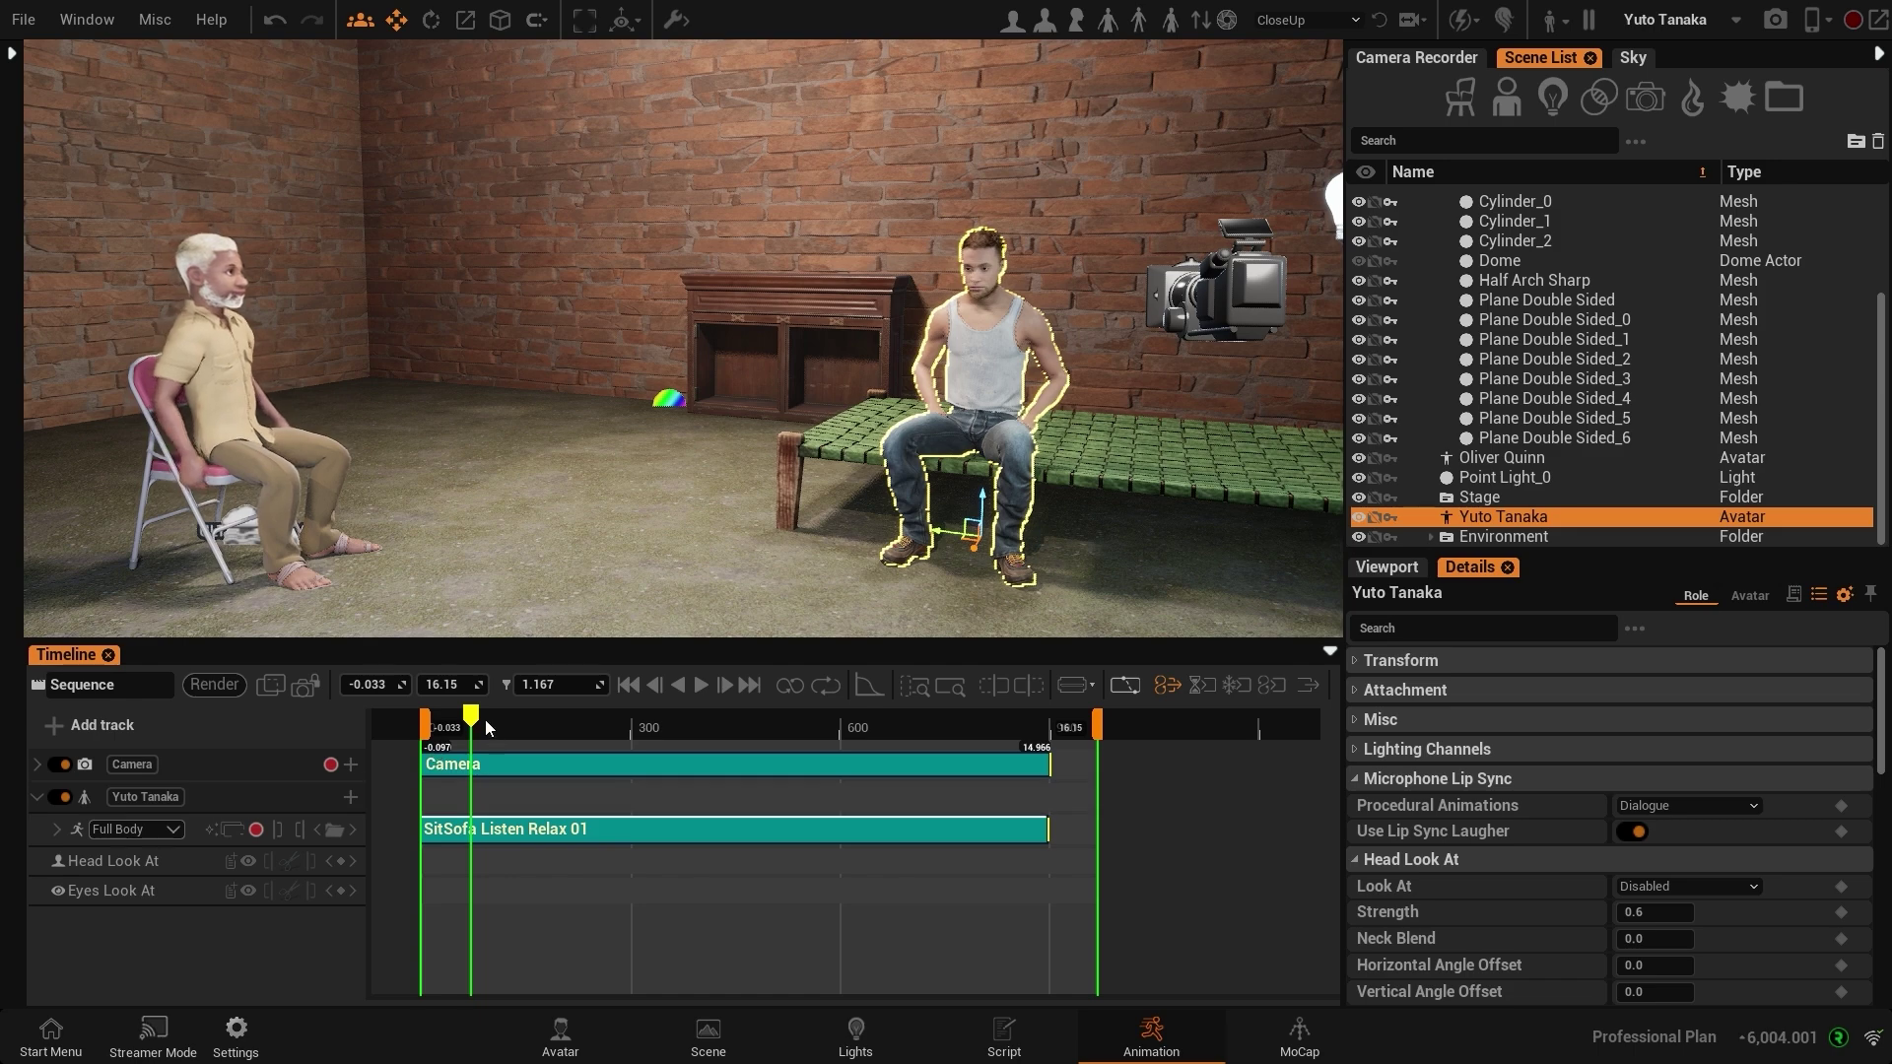
pyautogui.moveTo(473, 719); pyautogui.dragTo(448, 721)
# Step: Apply the Speech Calm Short 02 preset to the Head Look At track of the avatar on the bed
pyautogui.click(181, 836)
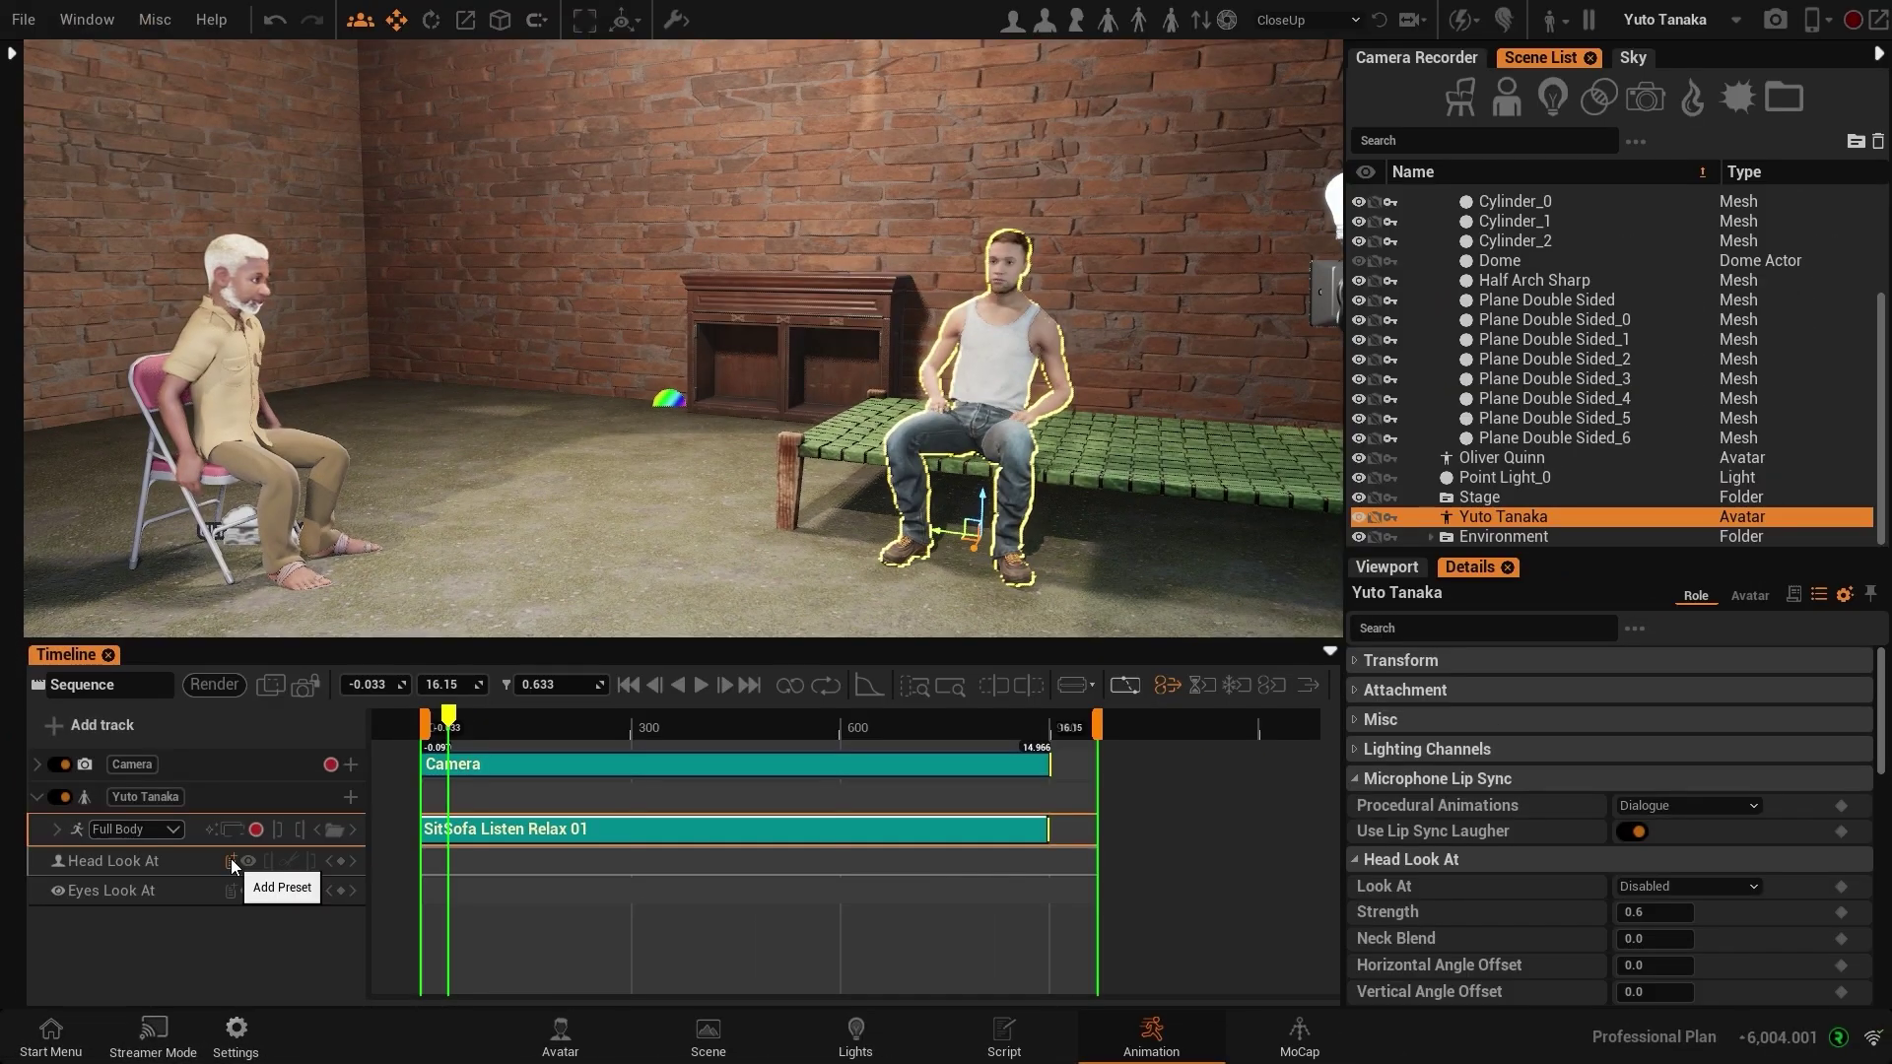
pyautogui.click(389, 679)
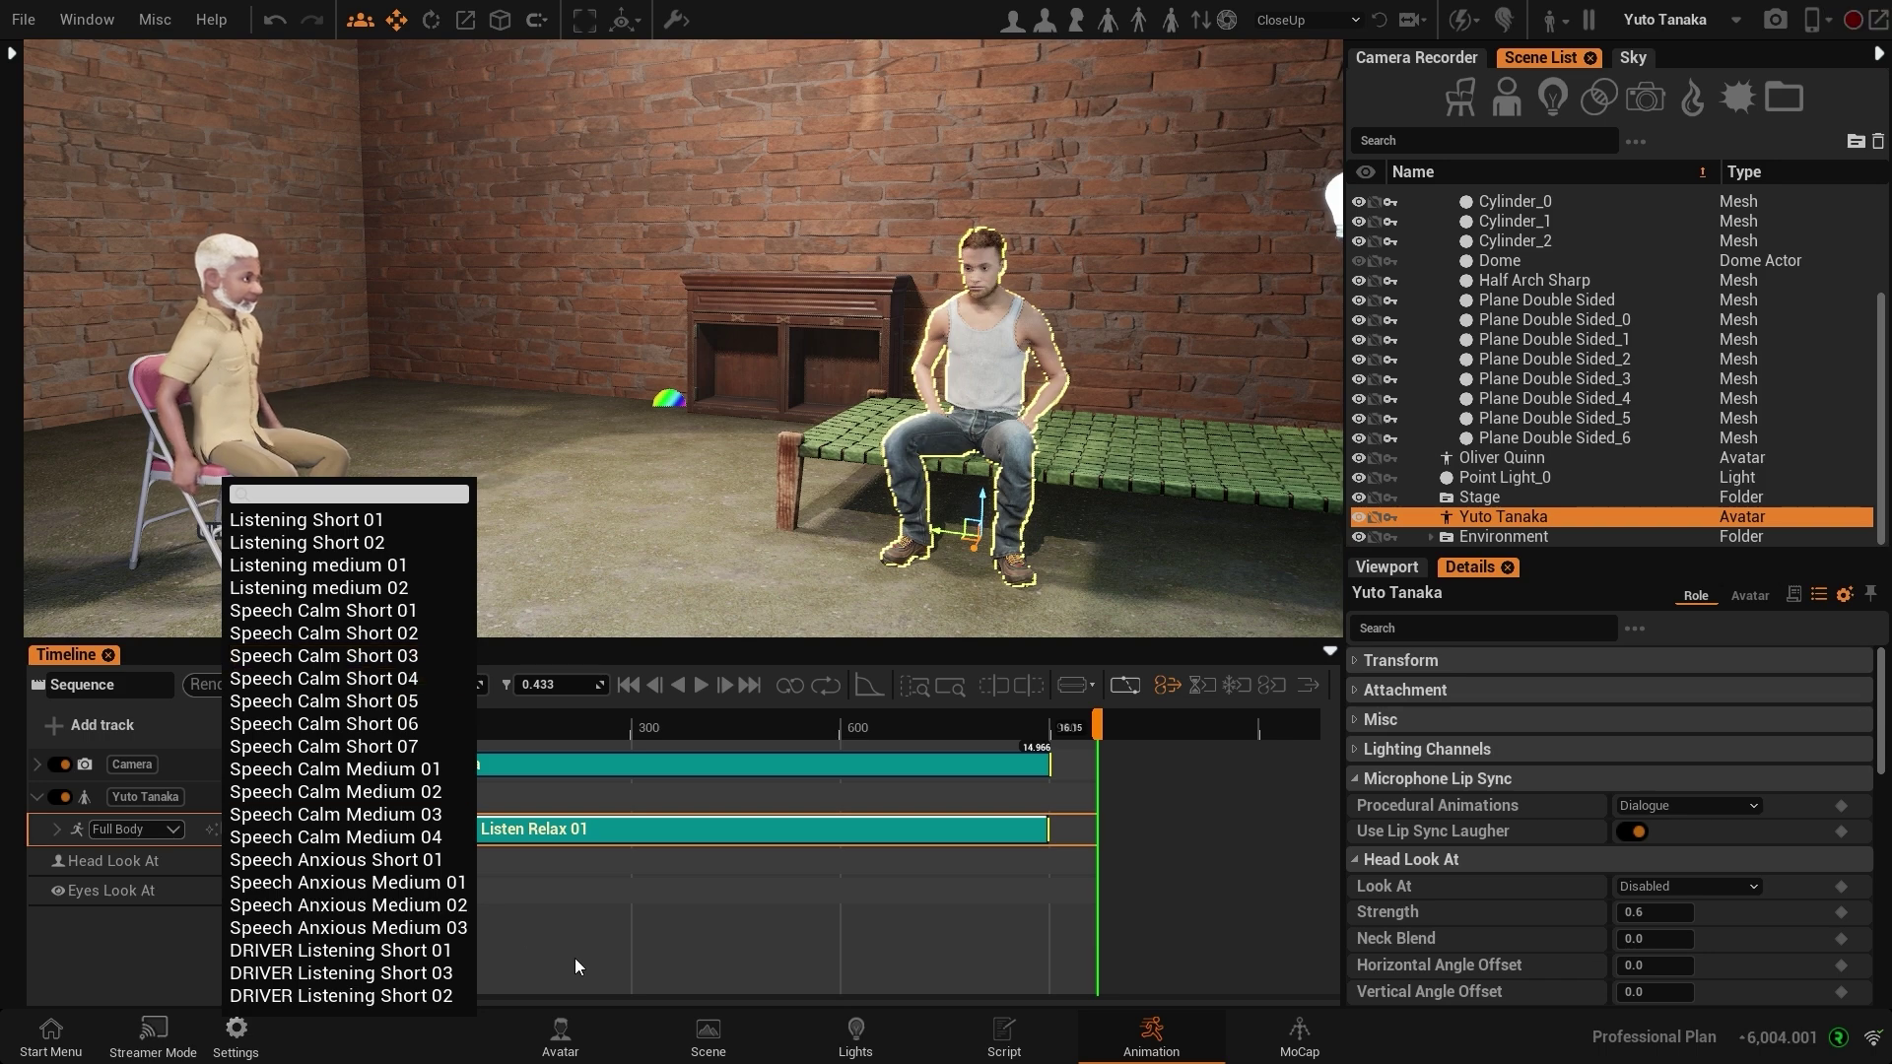
pyautogui.click(591, 952)
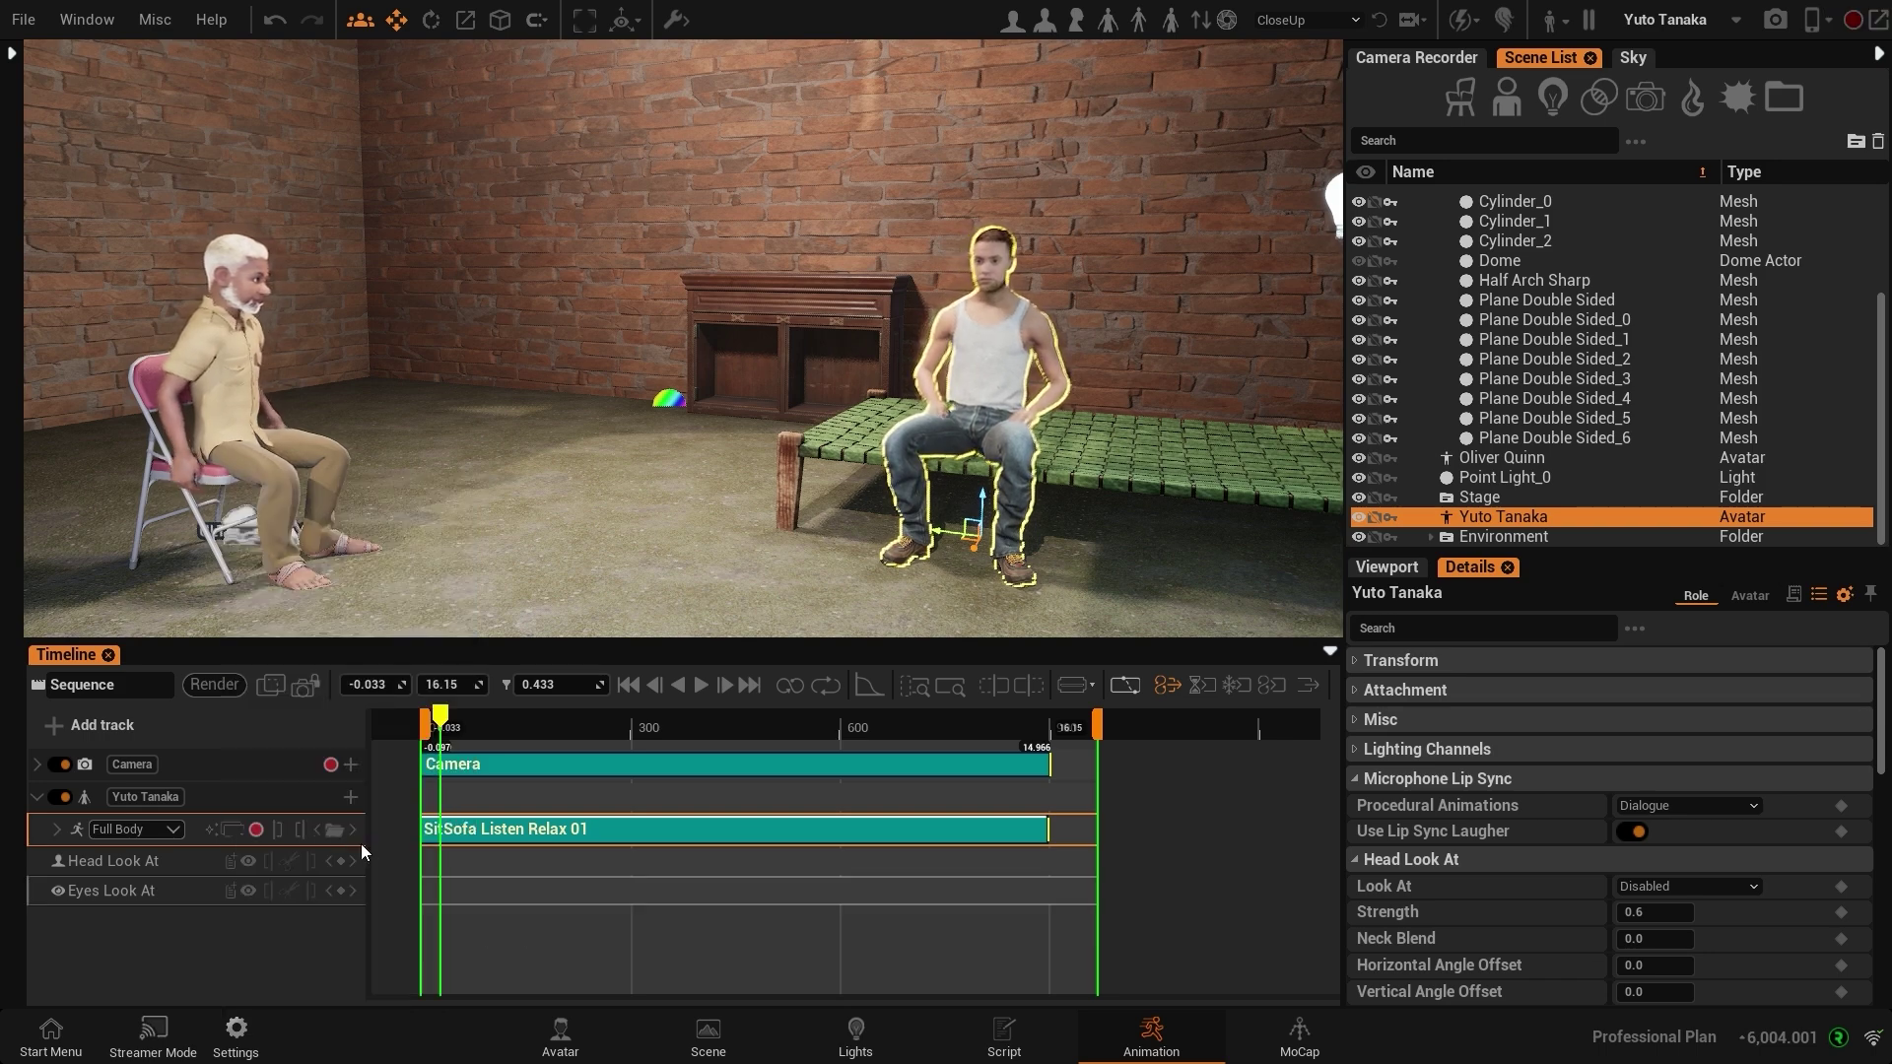
pyautogui.click(233, 862)
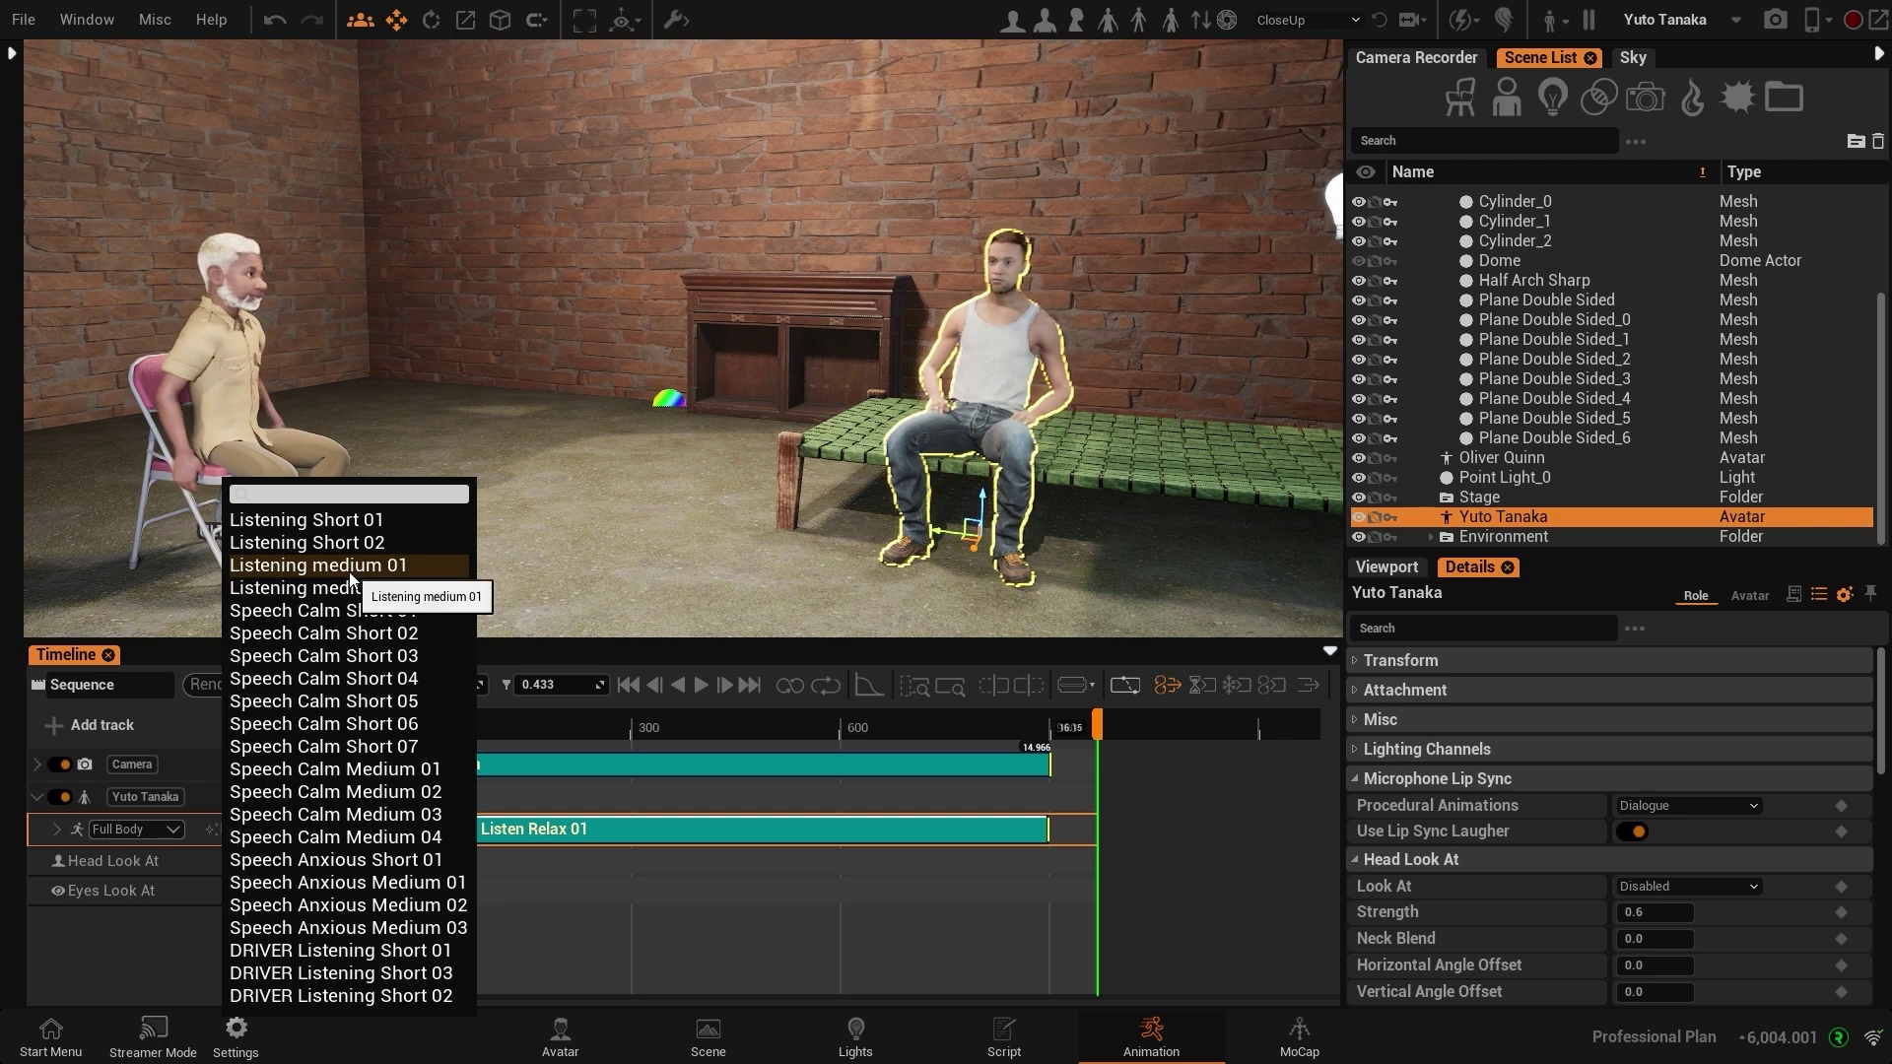
pyautogui.click(357, 637)
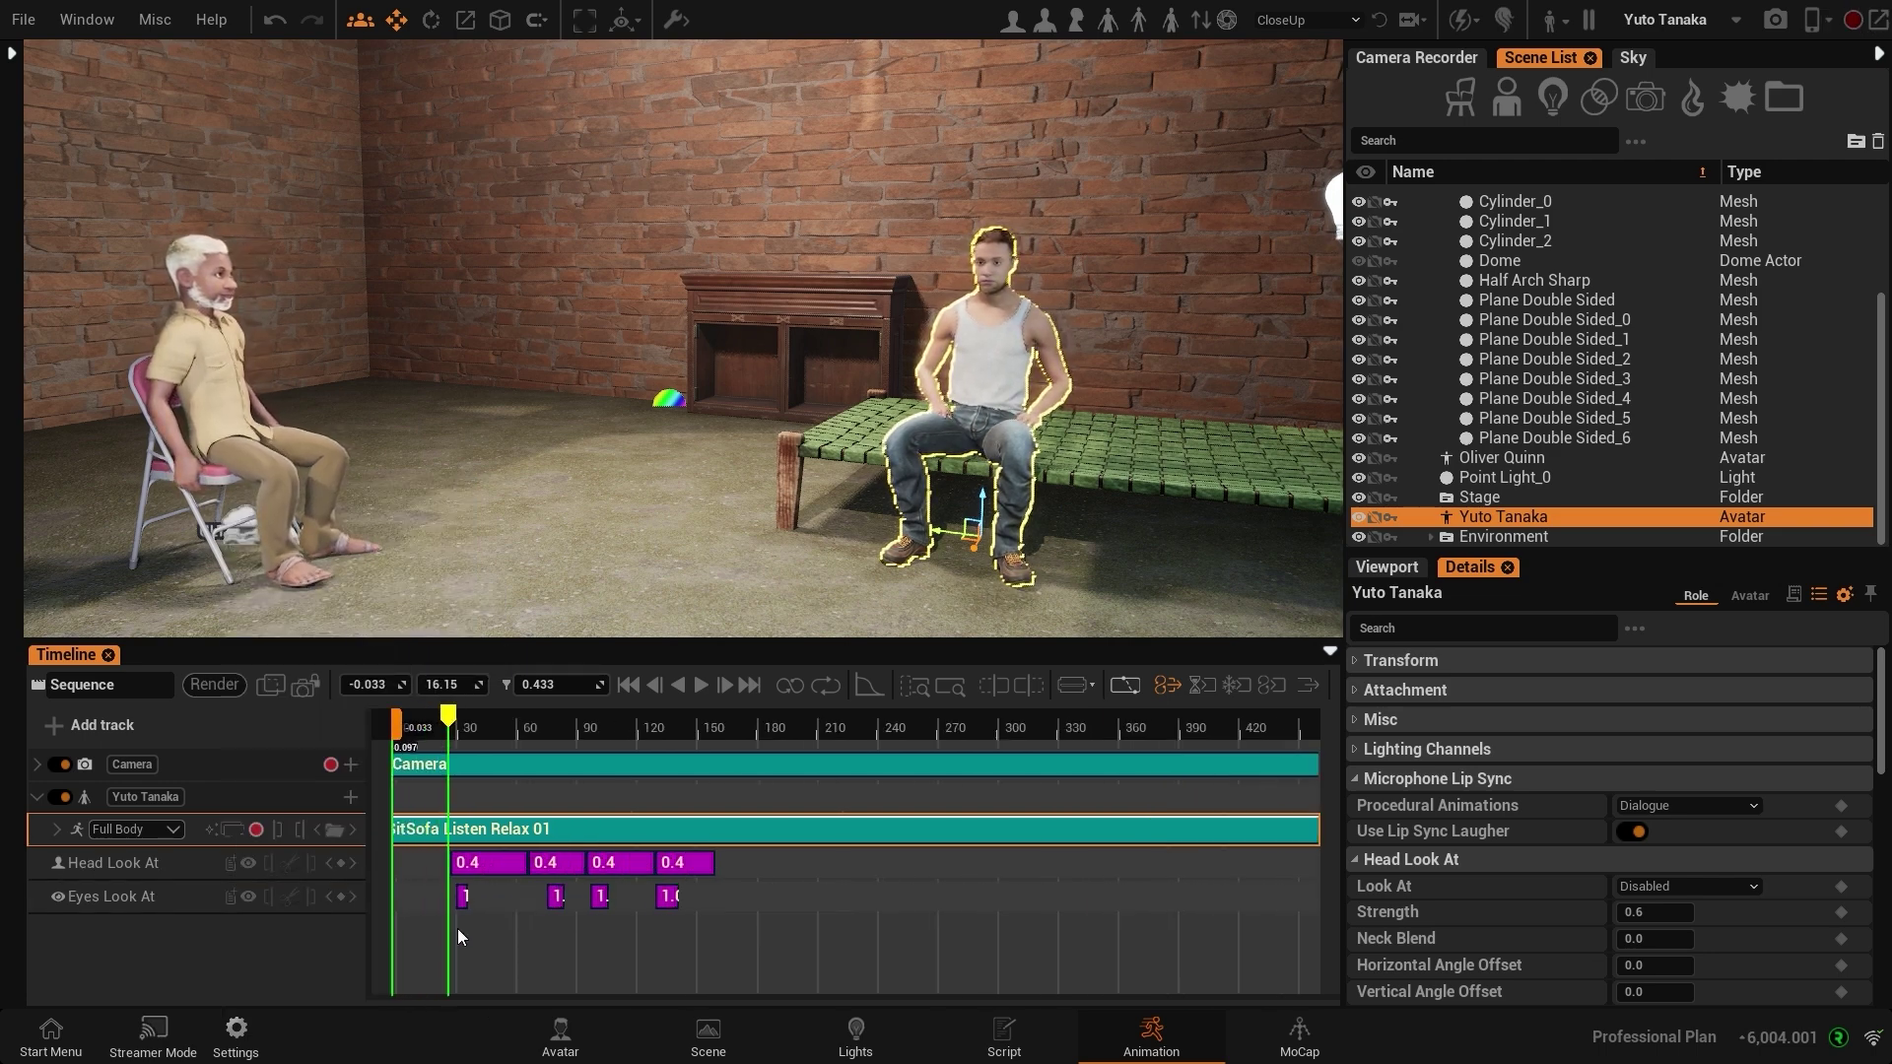
# Step: Frame the selected avatar's upper body and play back its preset head and eye movement
pyautogui.scroll(3, 457, 928)
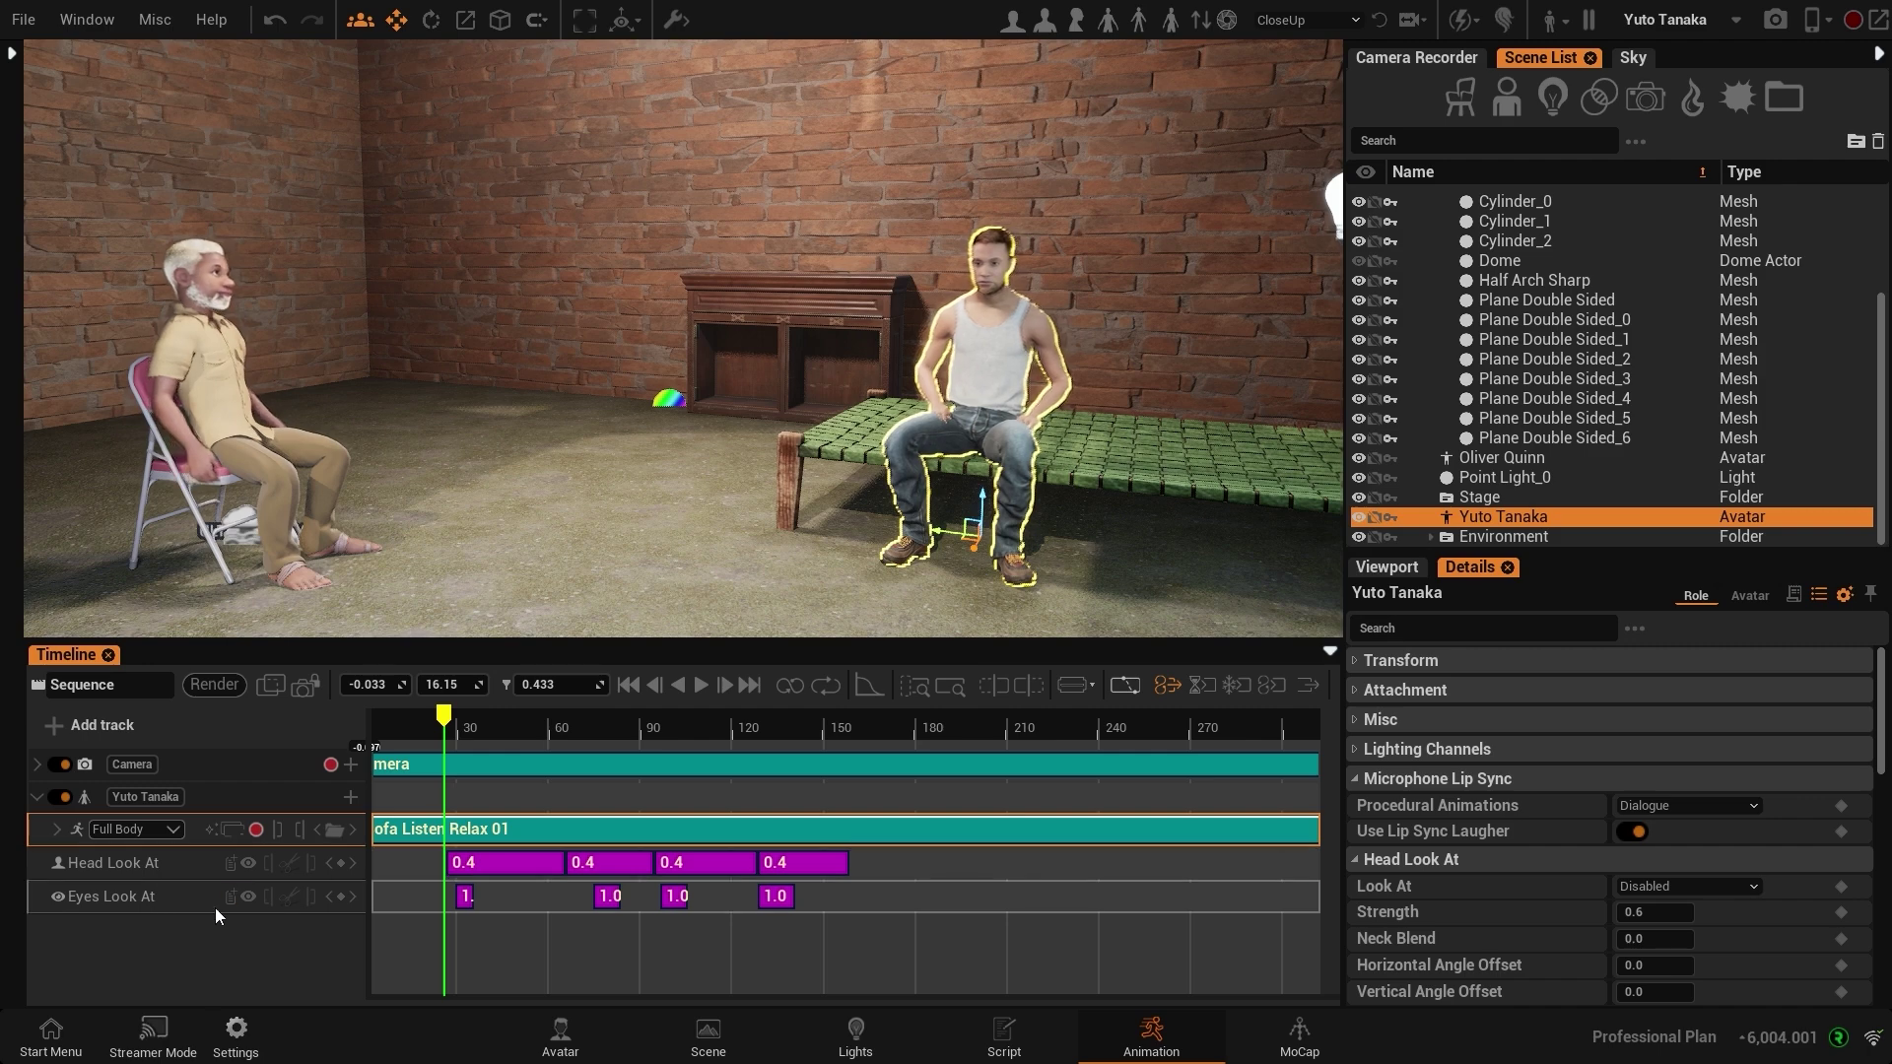
pyautogui.moveTo(471, 724); pyautogui.dragTo(502, 724)
pyautogui.click(1051, 20)
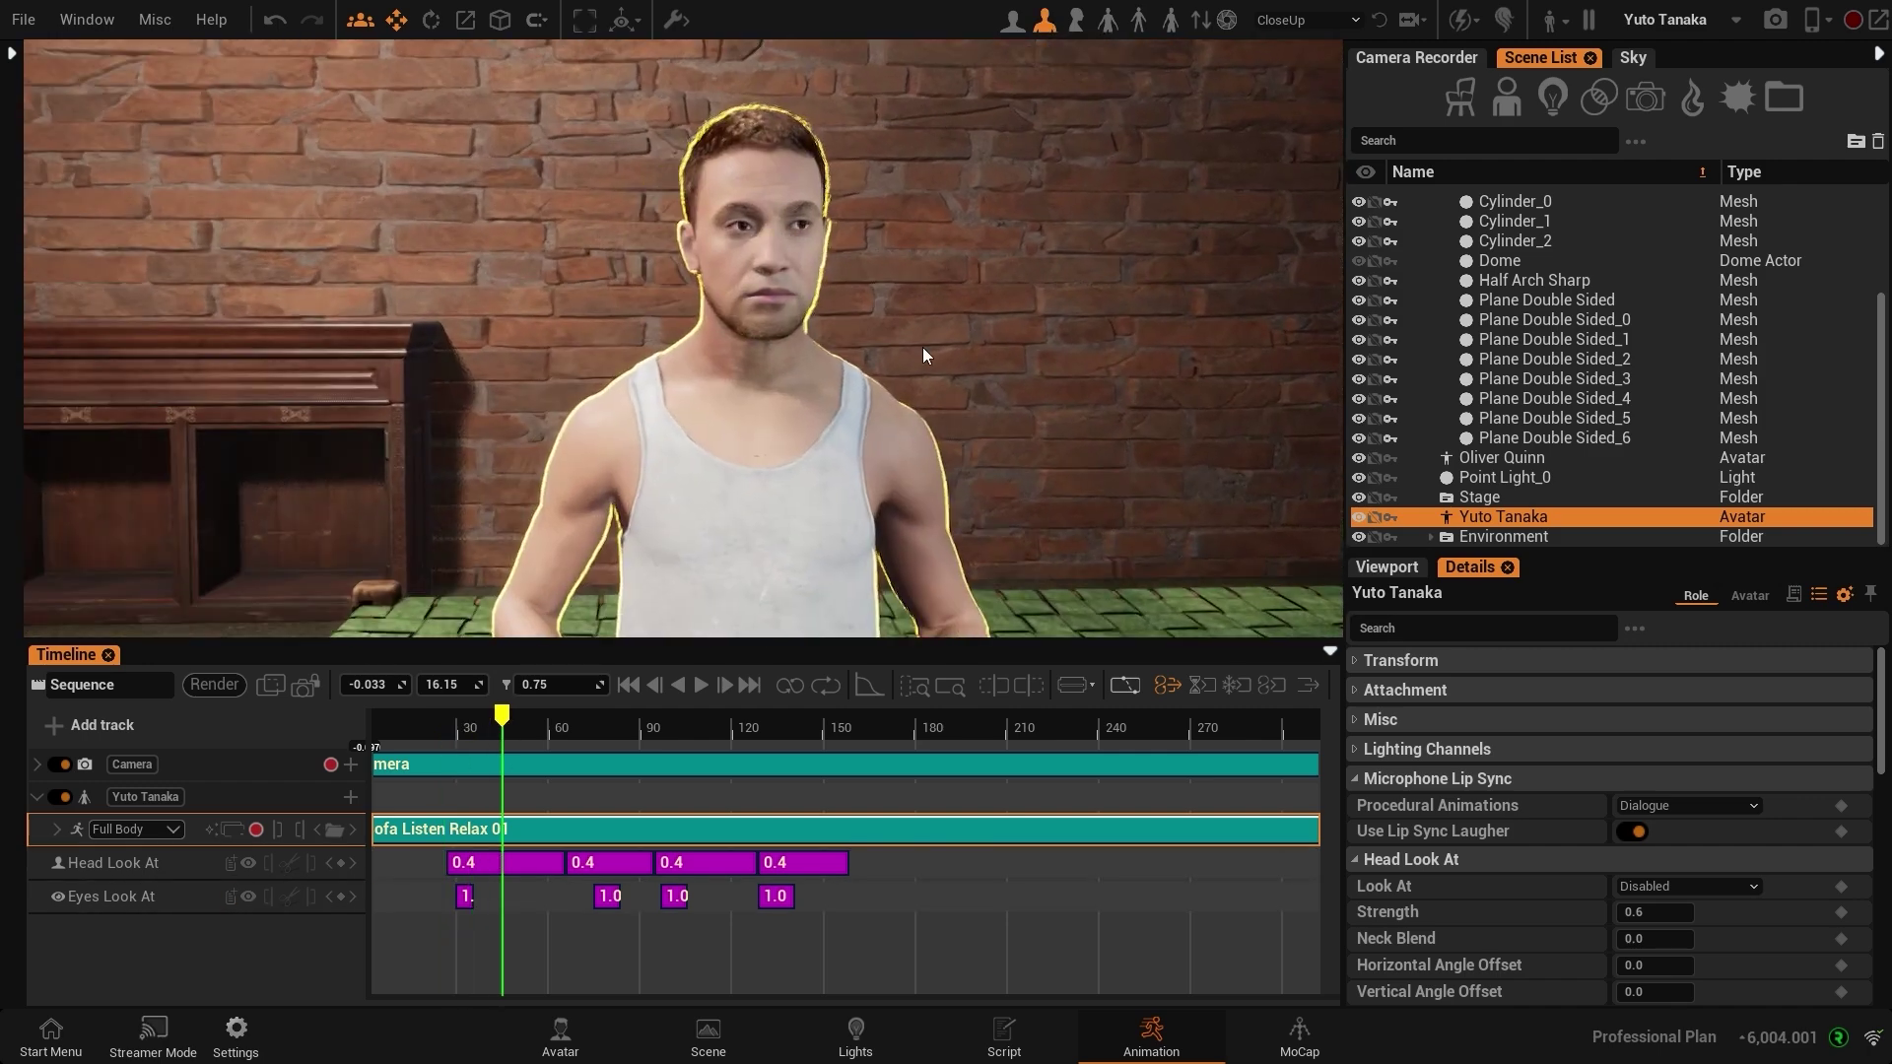
pyautogui.click(705, 689)
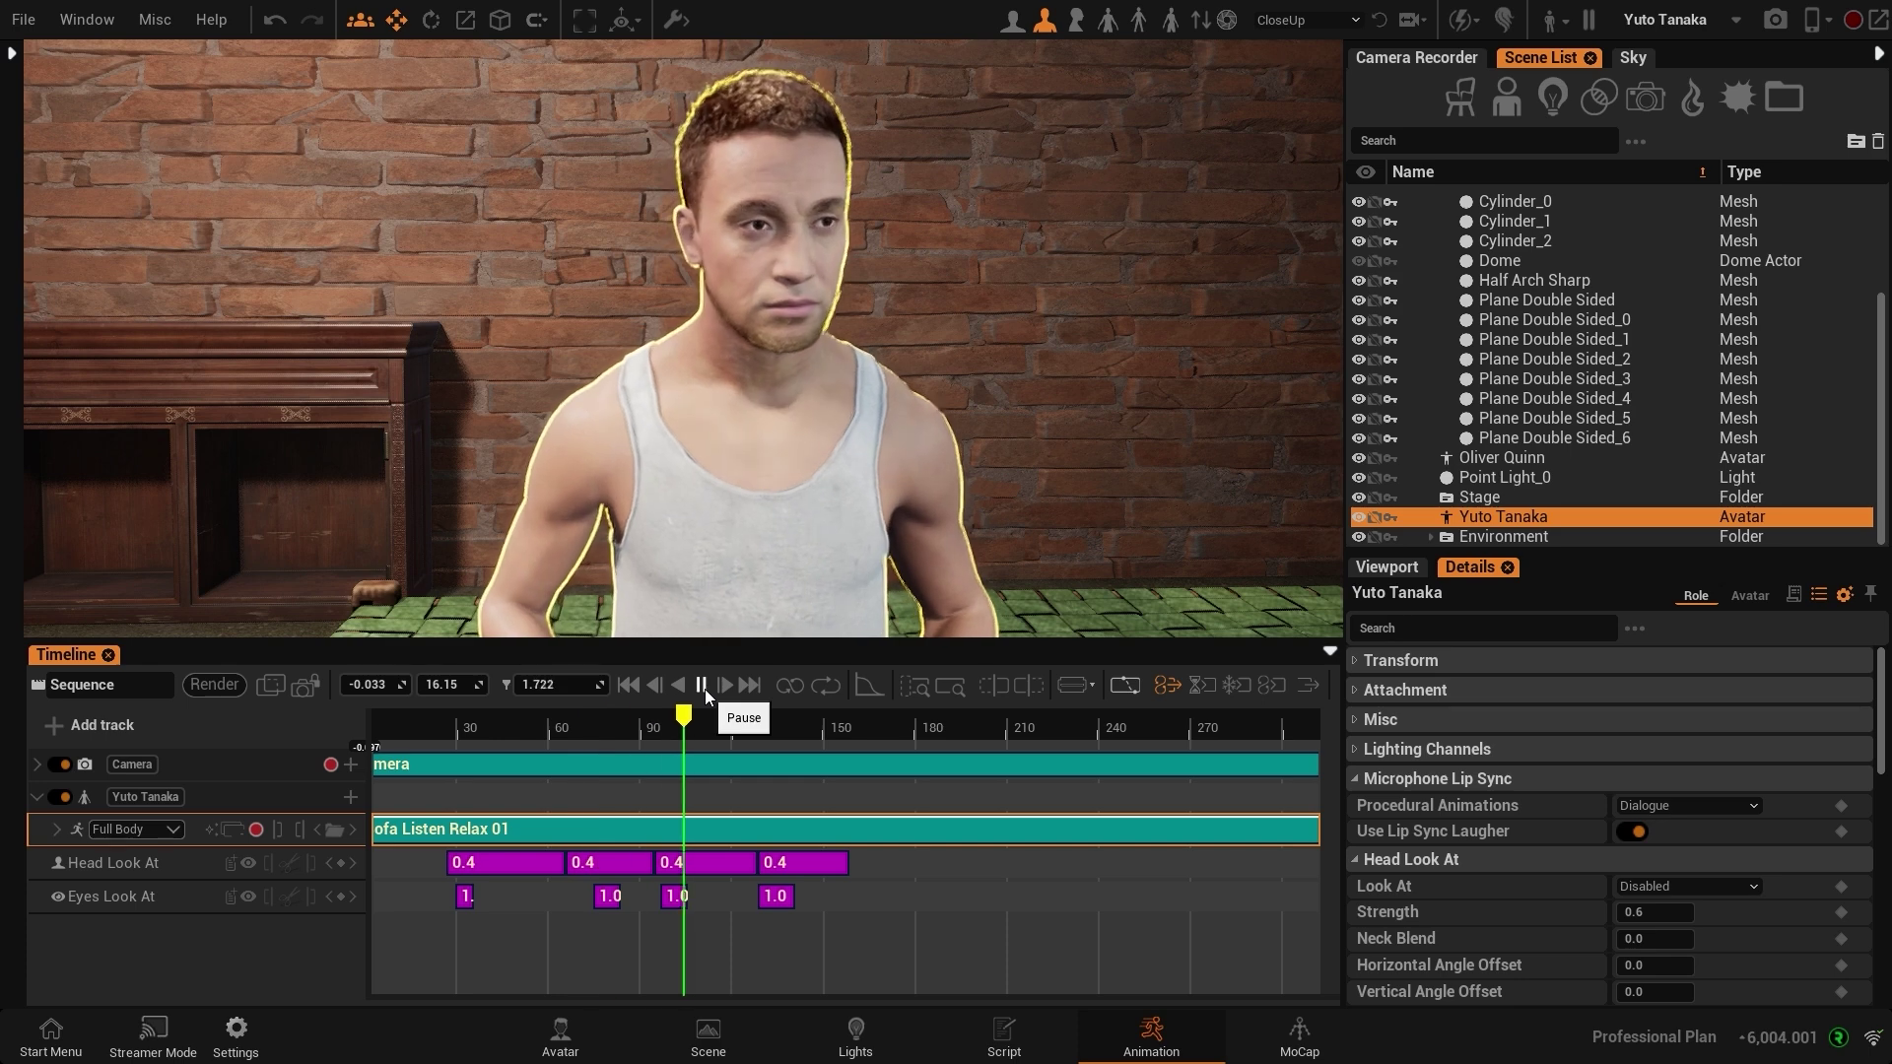
pyautogui.click(706, 689)
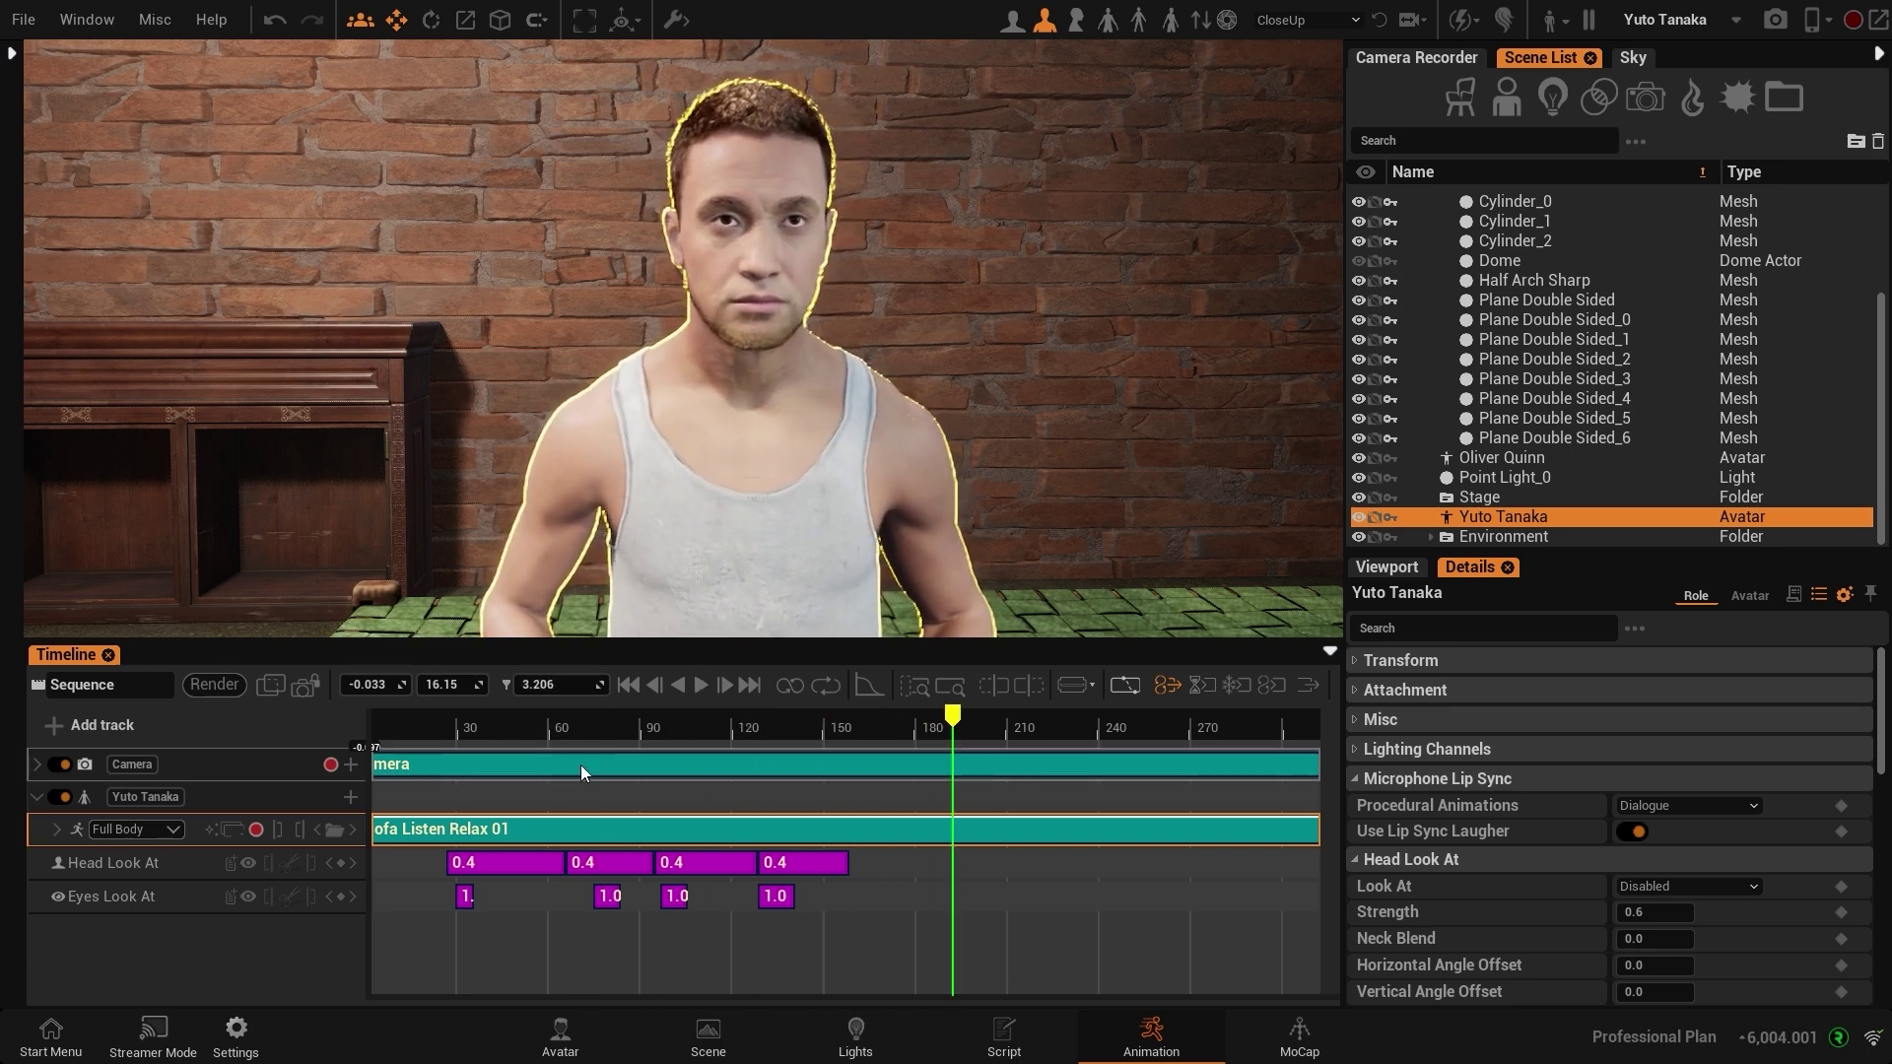
# Step: Scrub through the preset look-at clips and examine the presets available for the Head Look At track
pyautogui.click(557, 727)
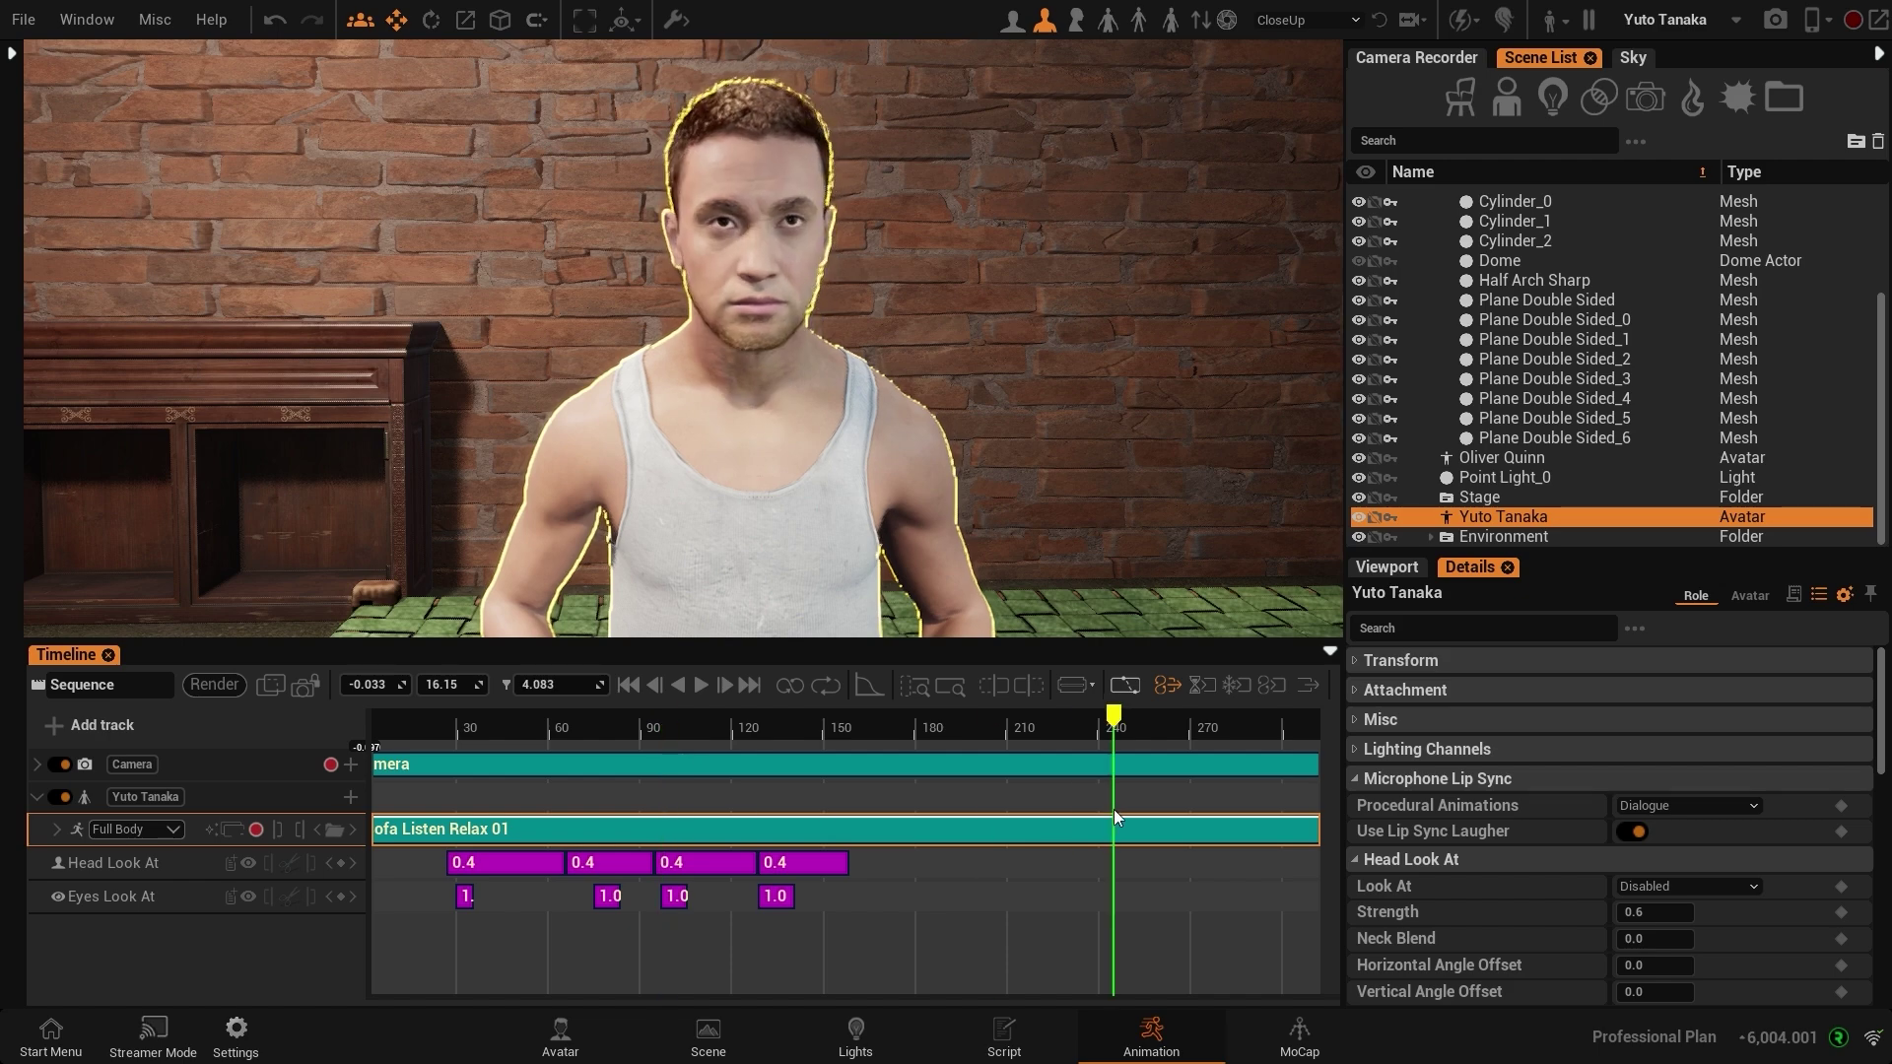
pyautogui.scroll(-6, 784, 860)
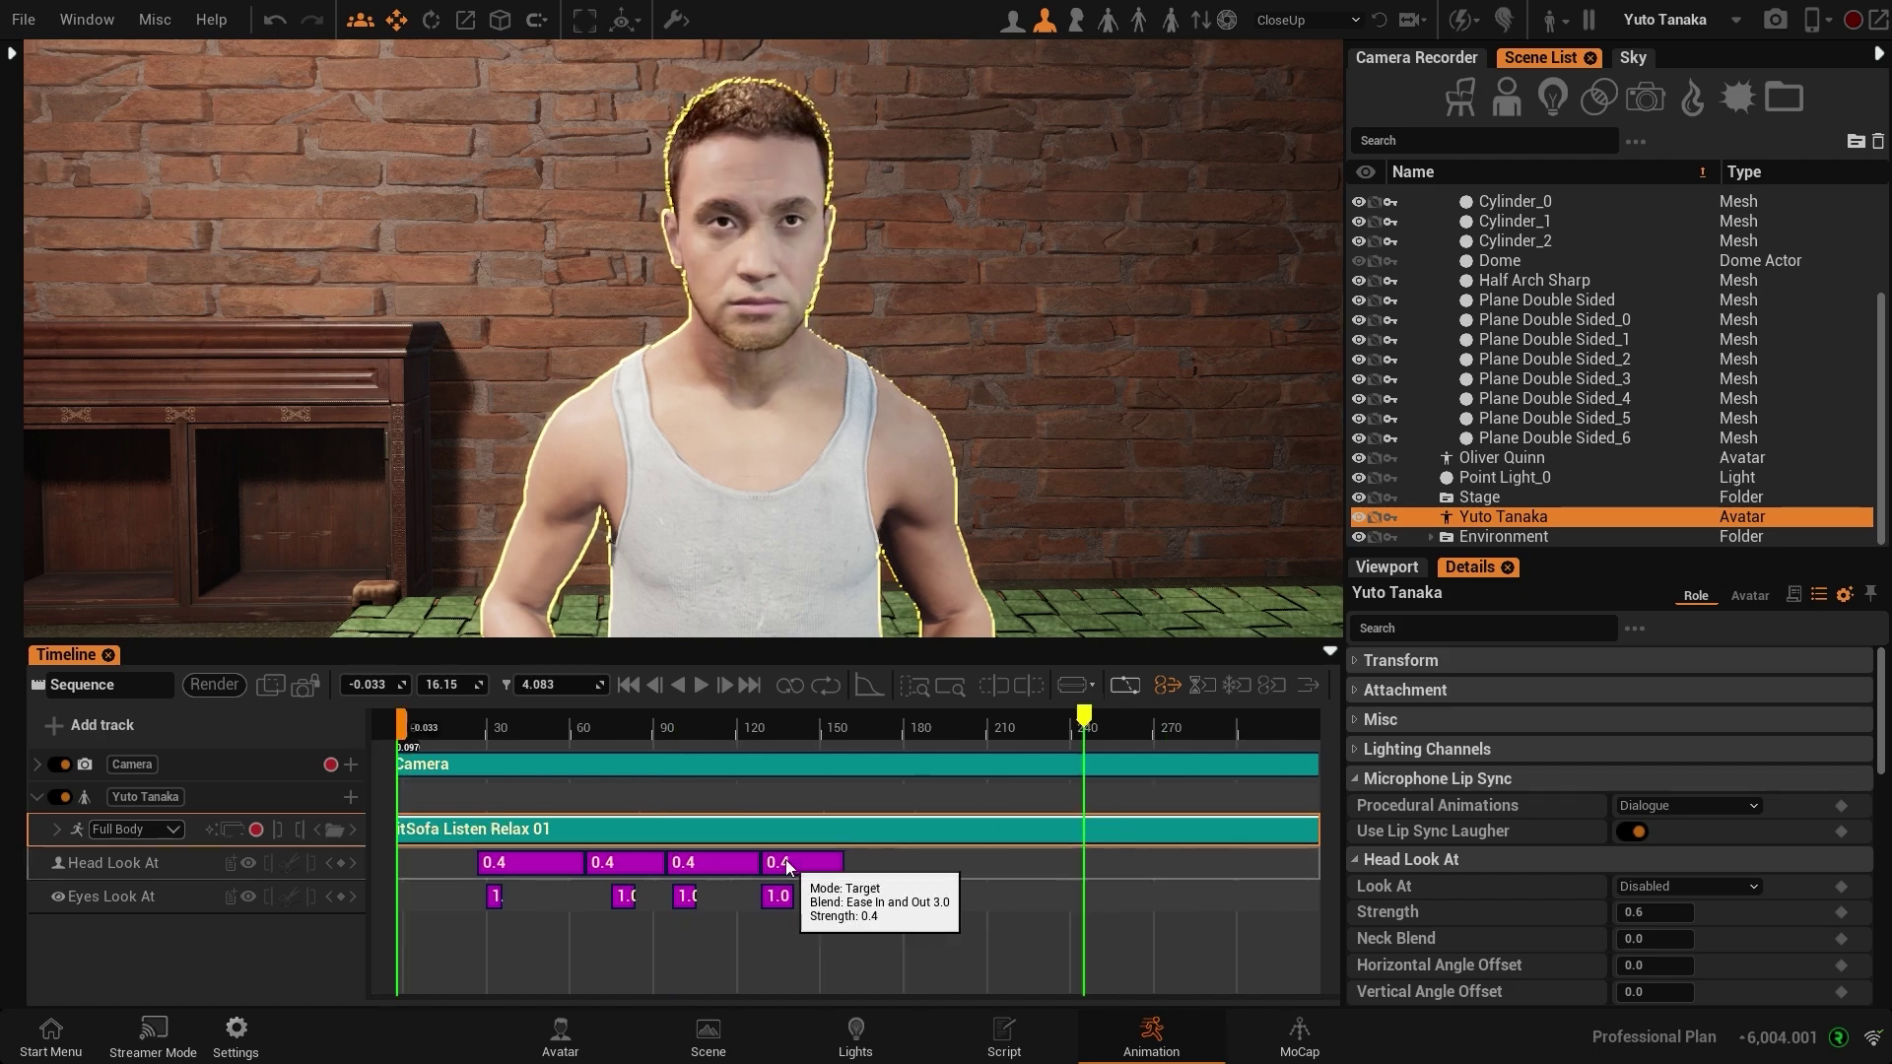
pyautogui.click(232, 864)
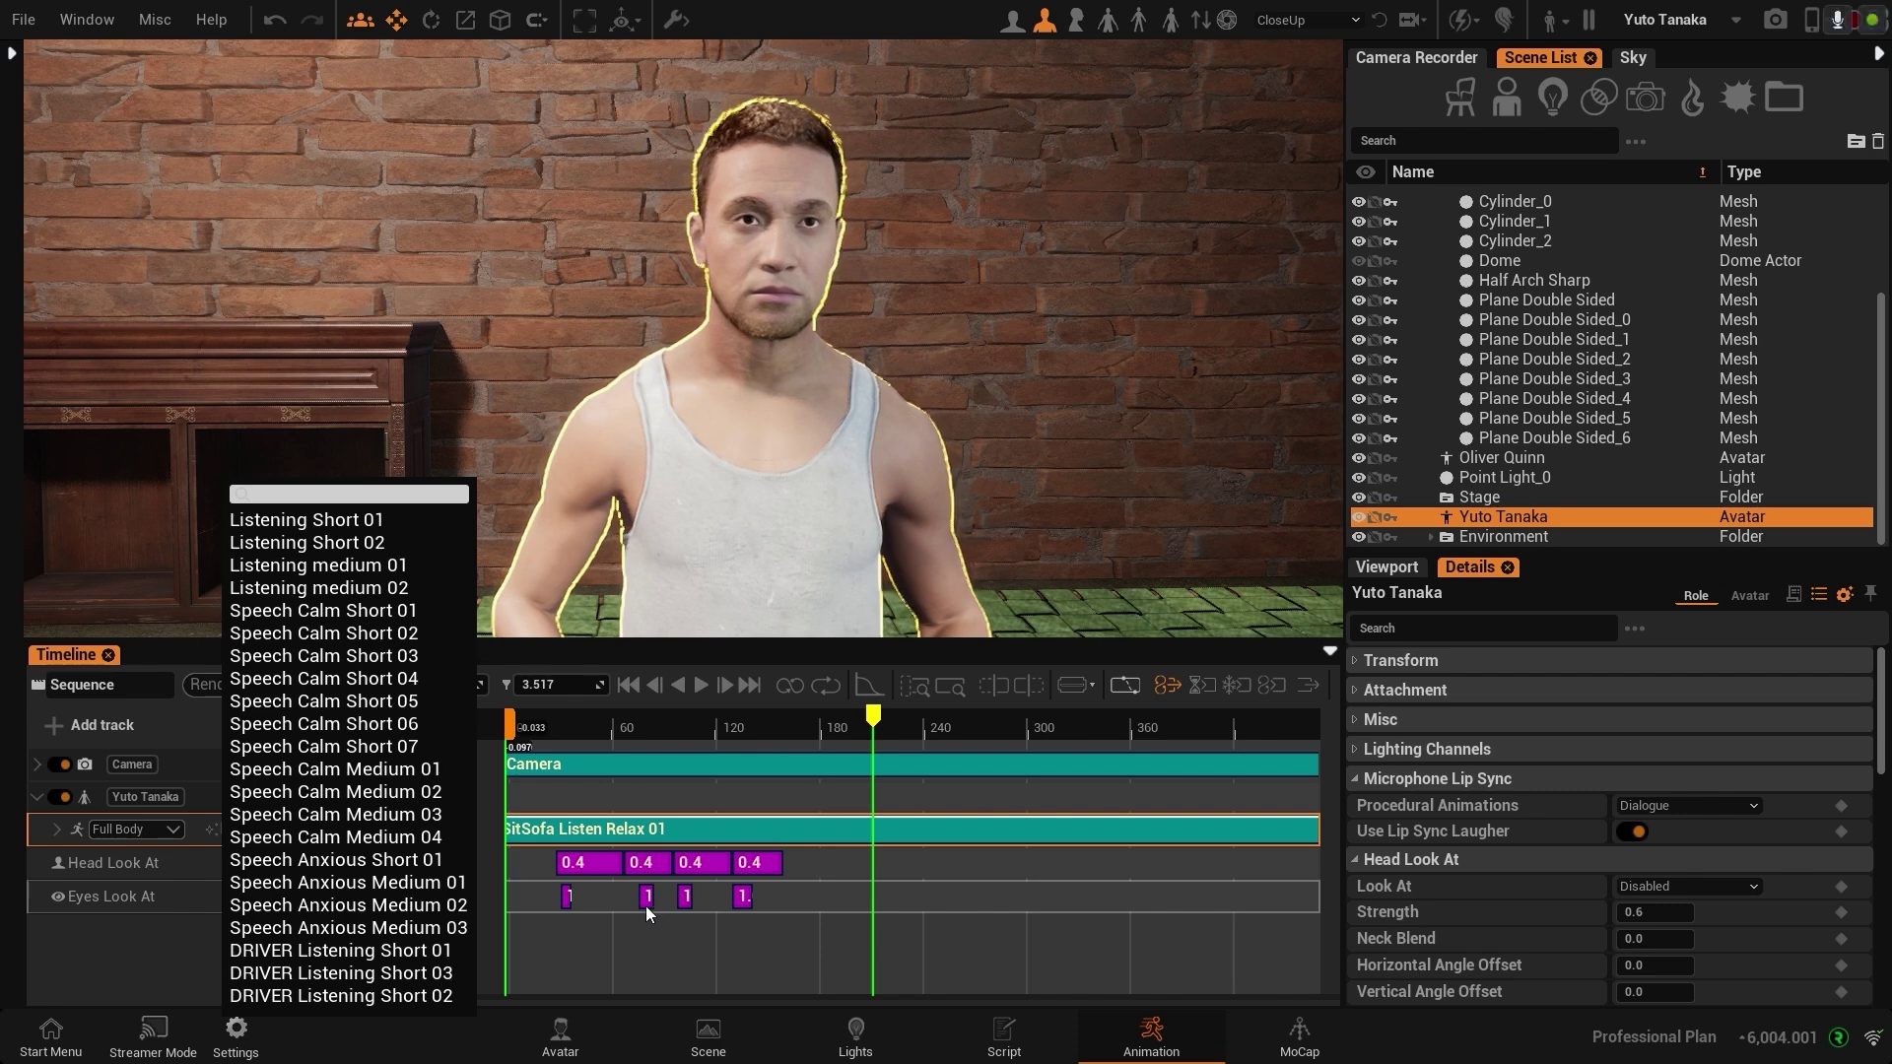
pyautogui.click(647, 936)
# Step: Delete all the preset clips from the Head Look At and Eyes Look At tracks
pyautogui.scroll(-3, 643, 925)
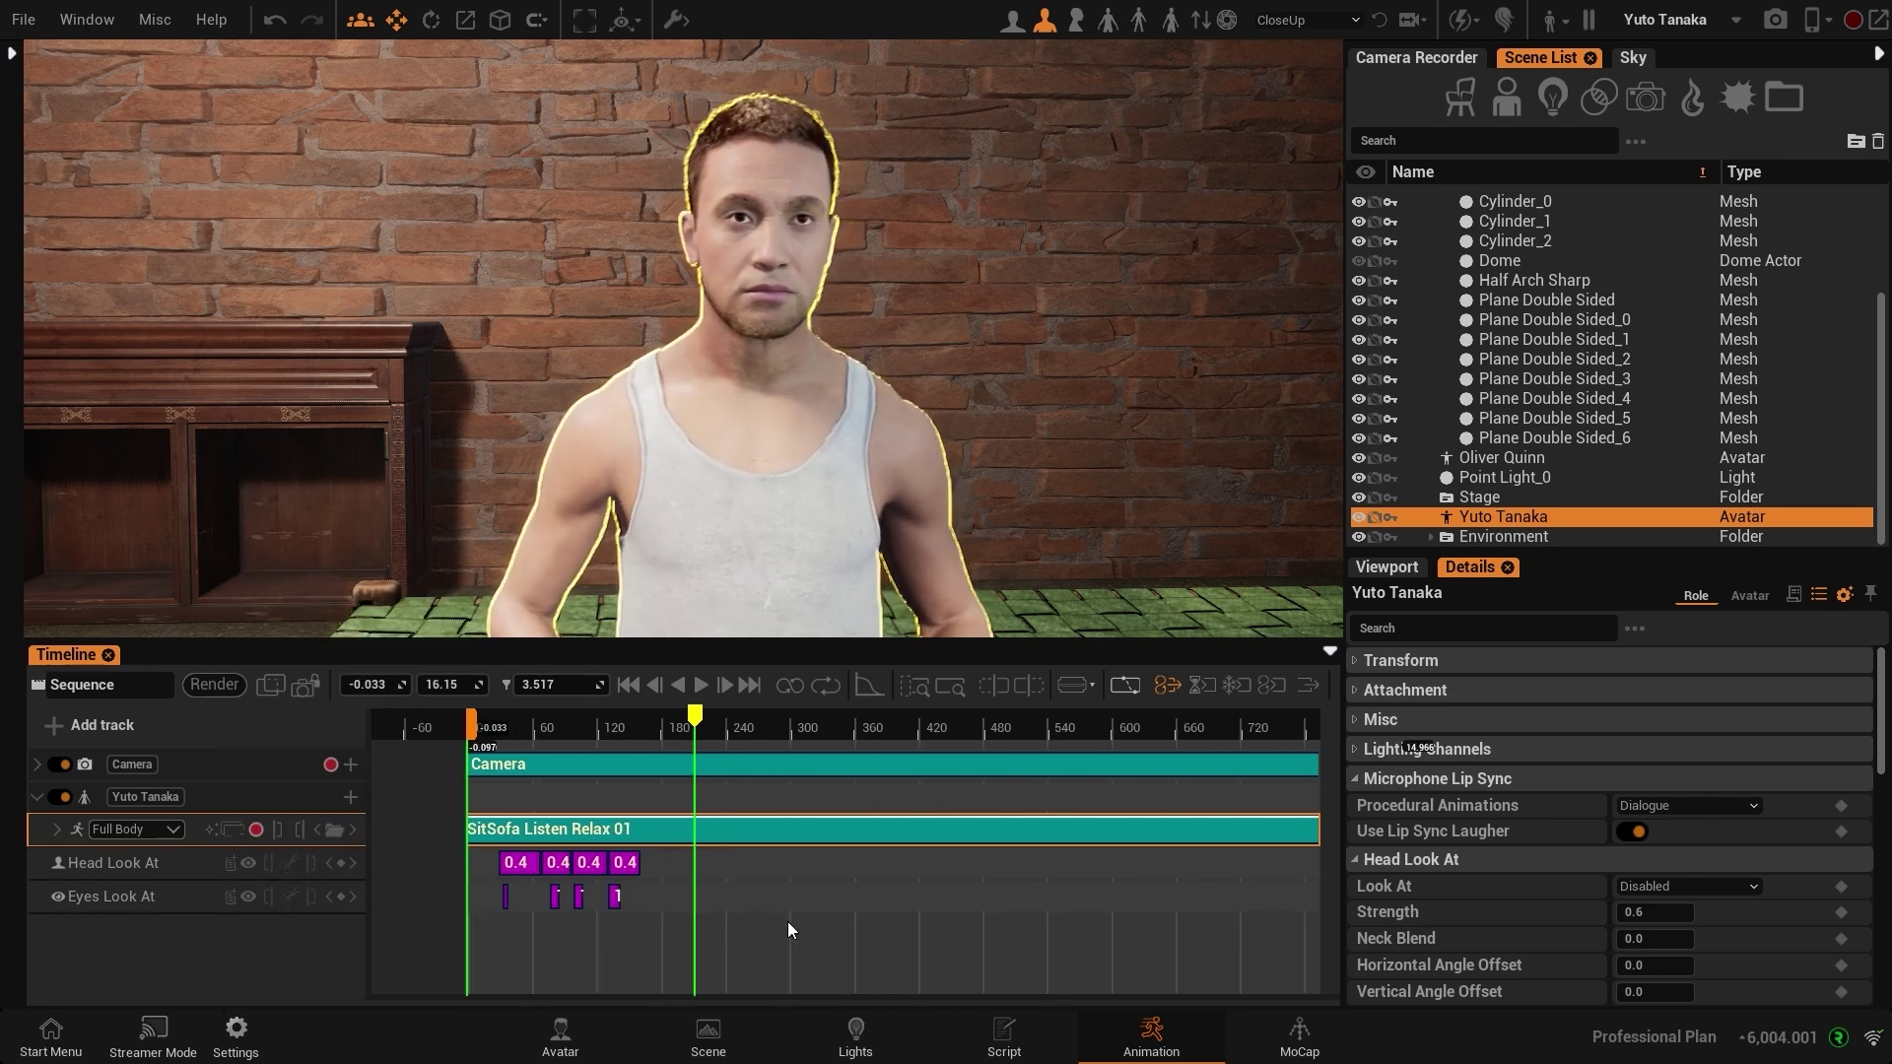
pyautogui.scroll(-3, 720, 911)
pyautogui.scroll(2, 734, 885)
pyautogui.scroll(3, 559, 942)
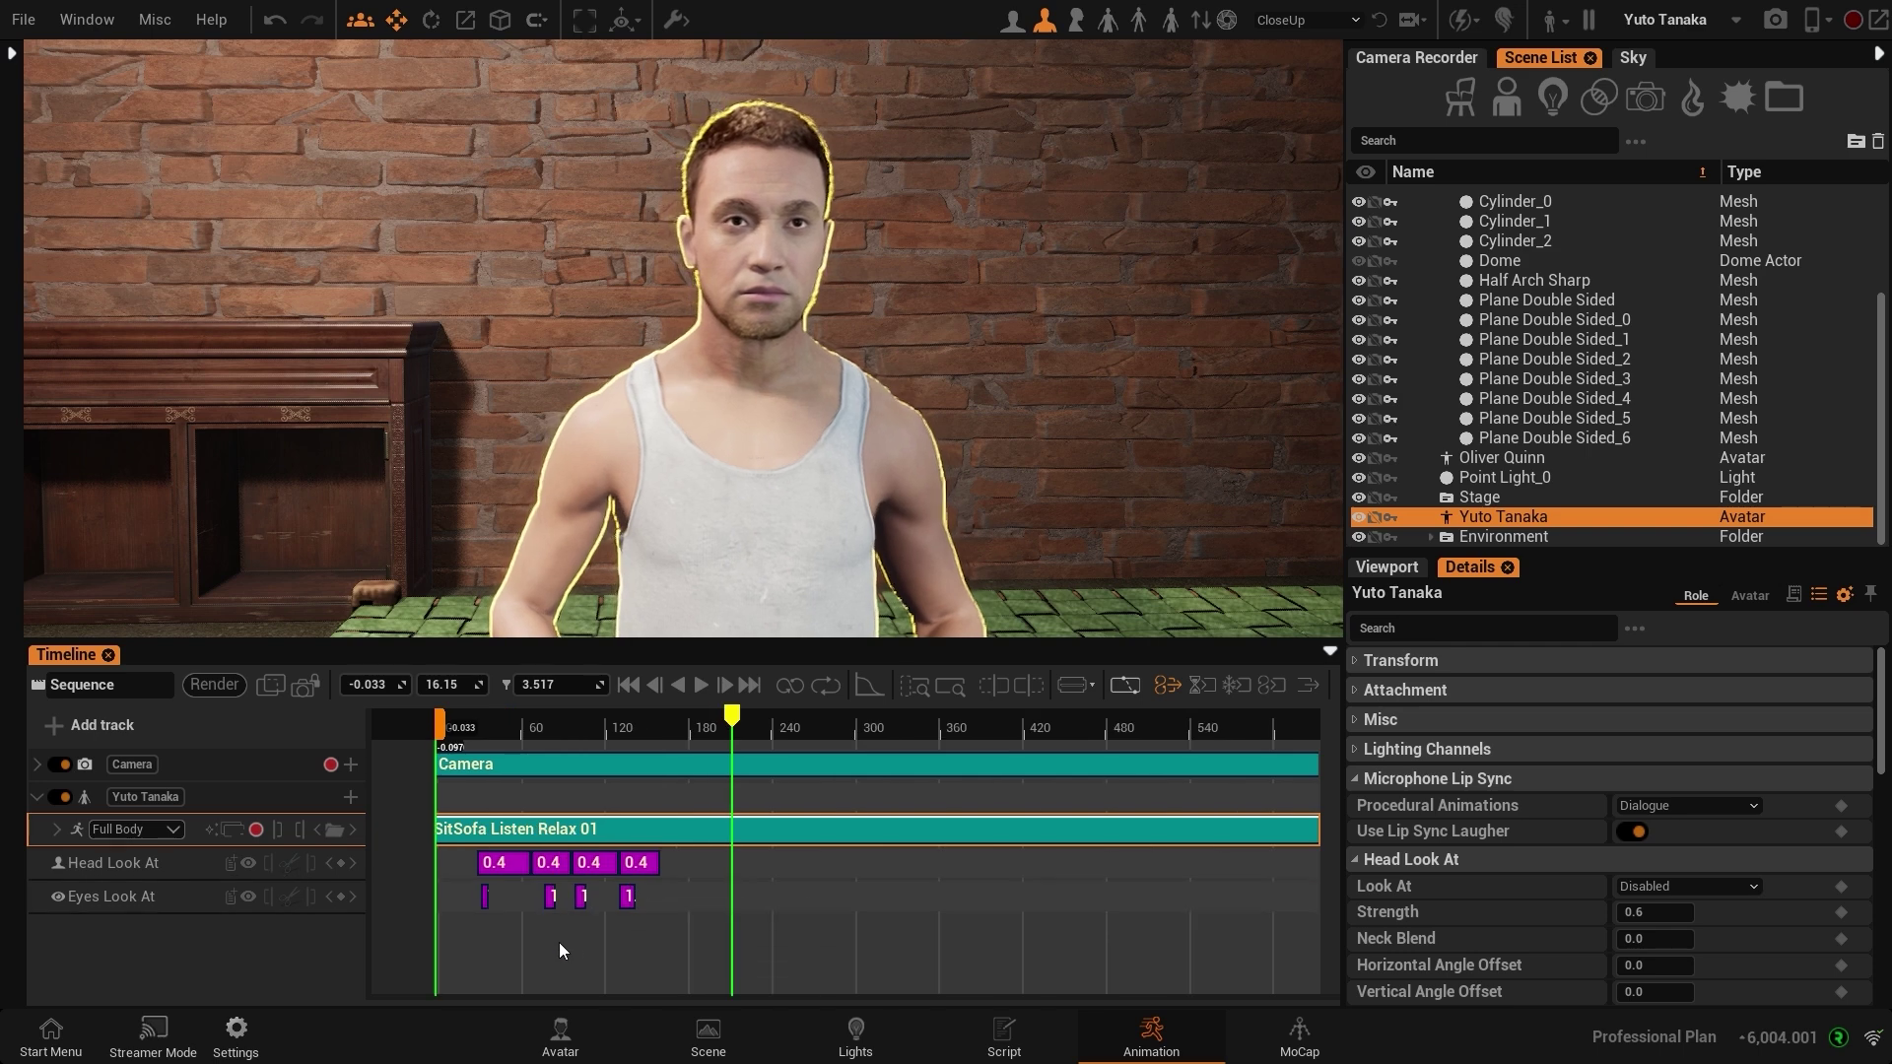
pyautogui.moveTo(773, 859); pyautogui.dragTo(558, 915)
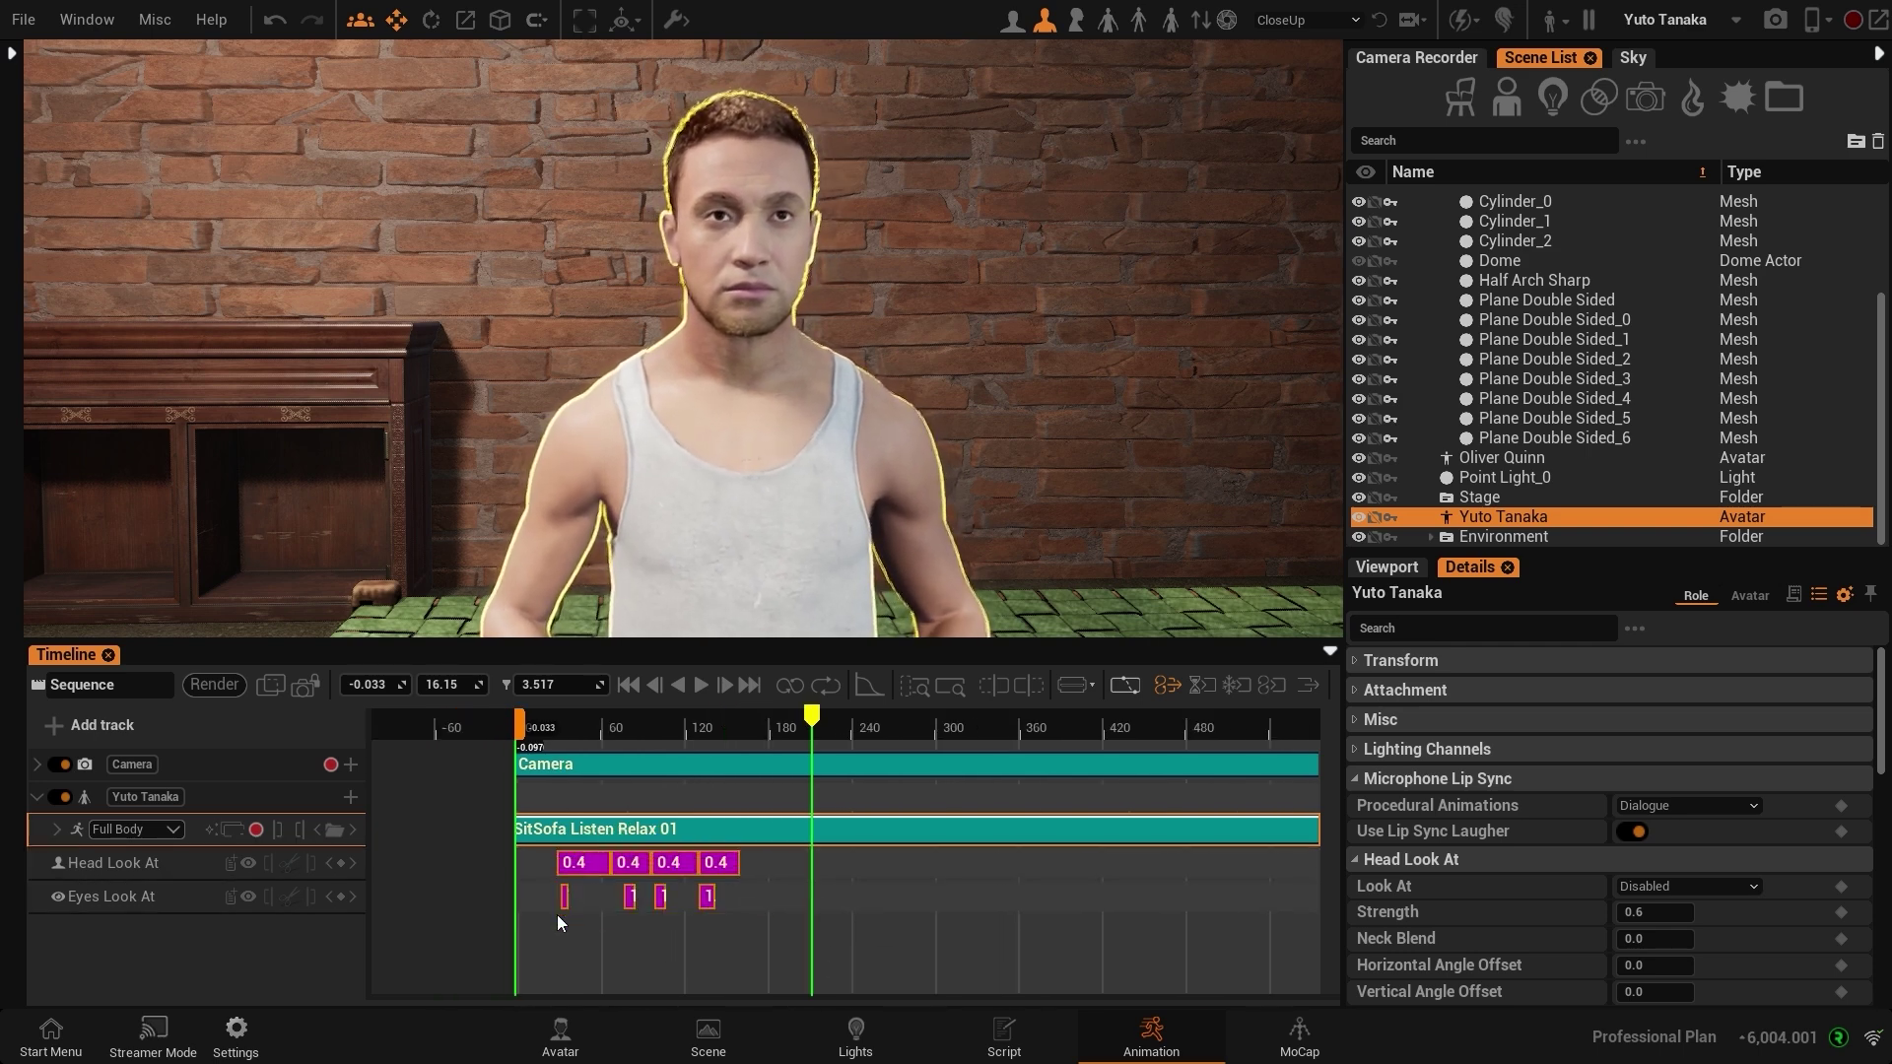
pyautogui.press('Delete')
# Step: Add a Head Look At clip at 0.383 and lengthen and shift it to span about 0.2 to 1.483
pyautogui.click(550, 735)
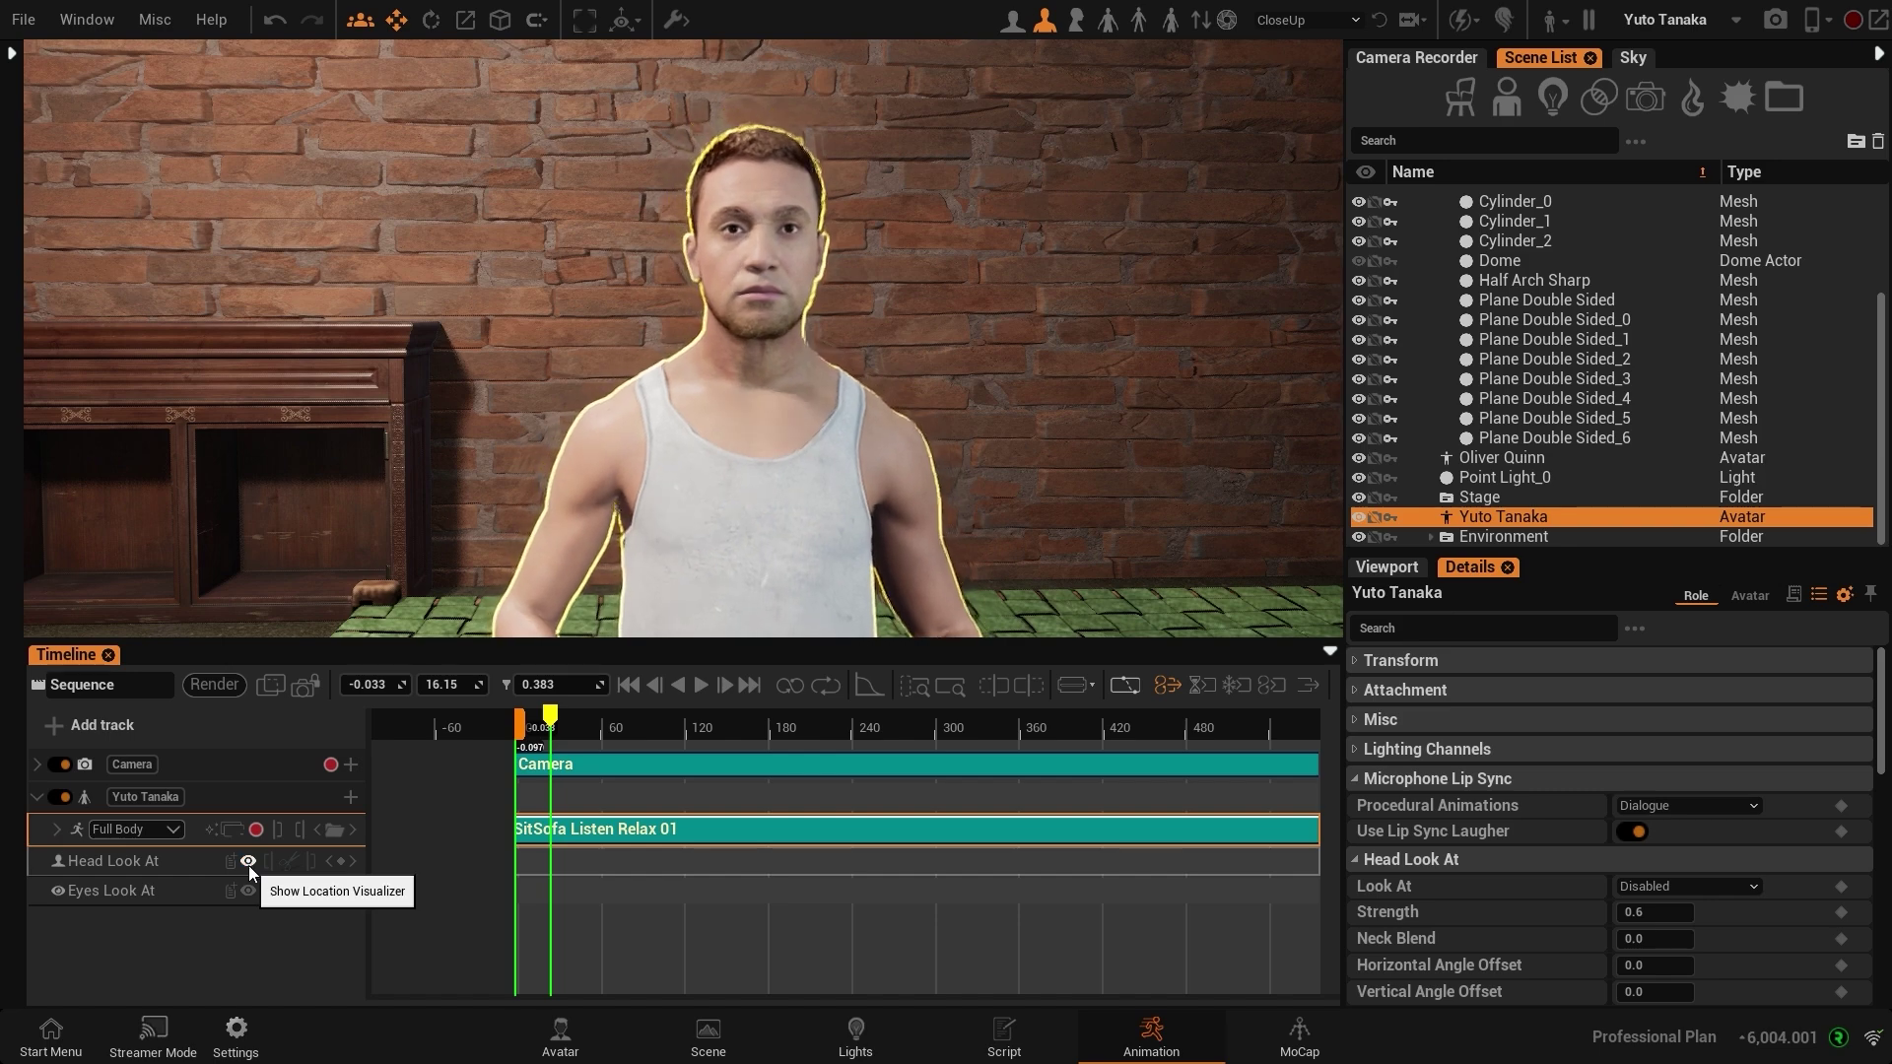
pyautogui.click(248, 865)
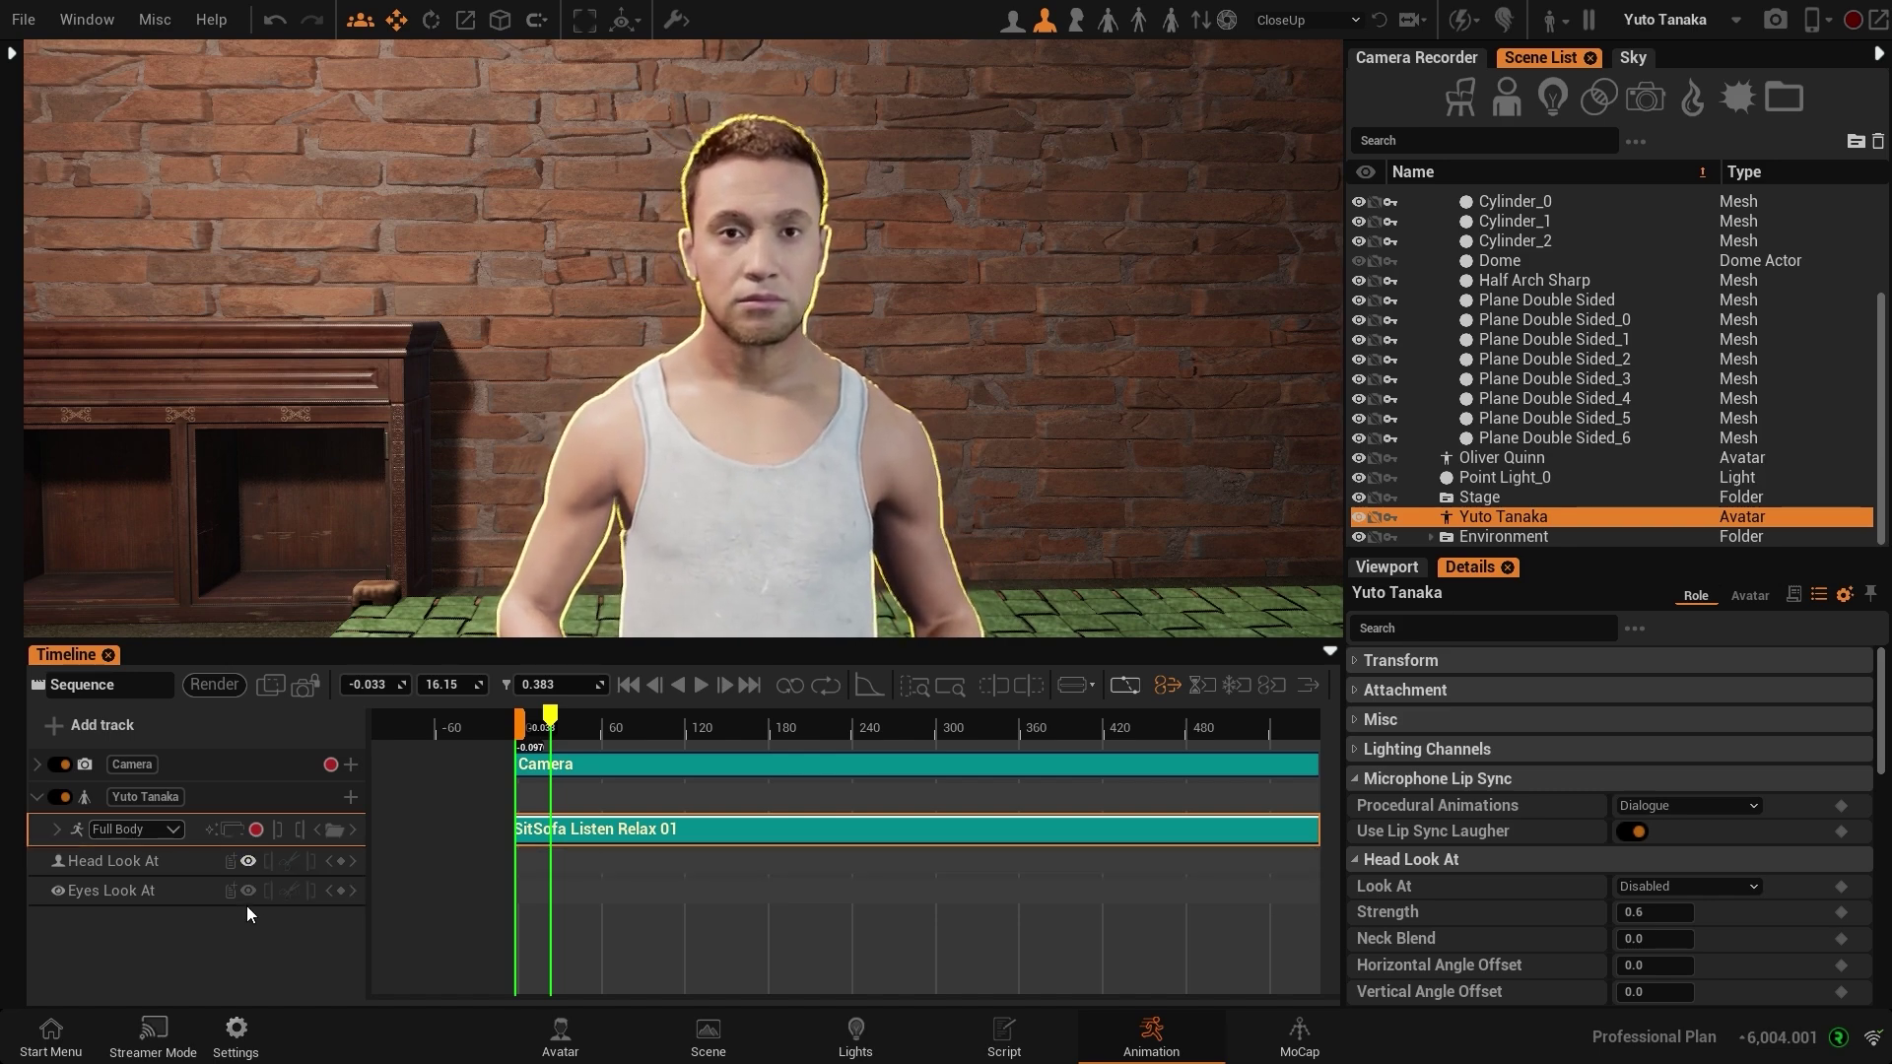
pyautogui.keyDown('alt'); pyautogui.moveTo(698, 440); pyautogui.dragTo(649, 475); pyautogui.keyUp('alt')
pyautogui.scroll(-5, 649, 475)
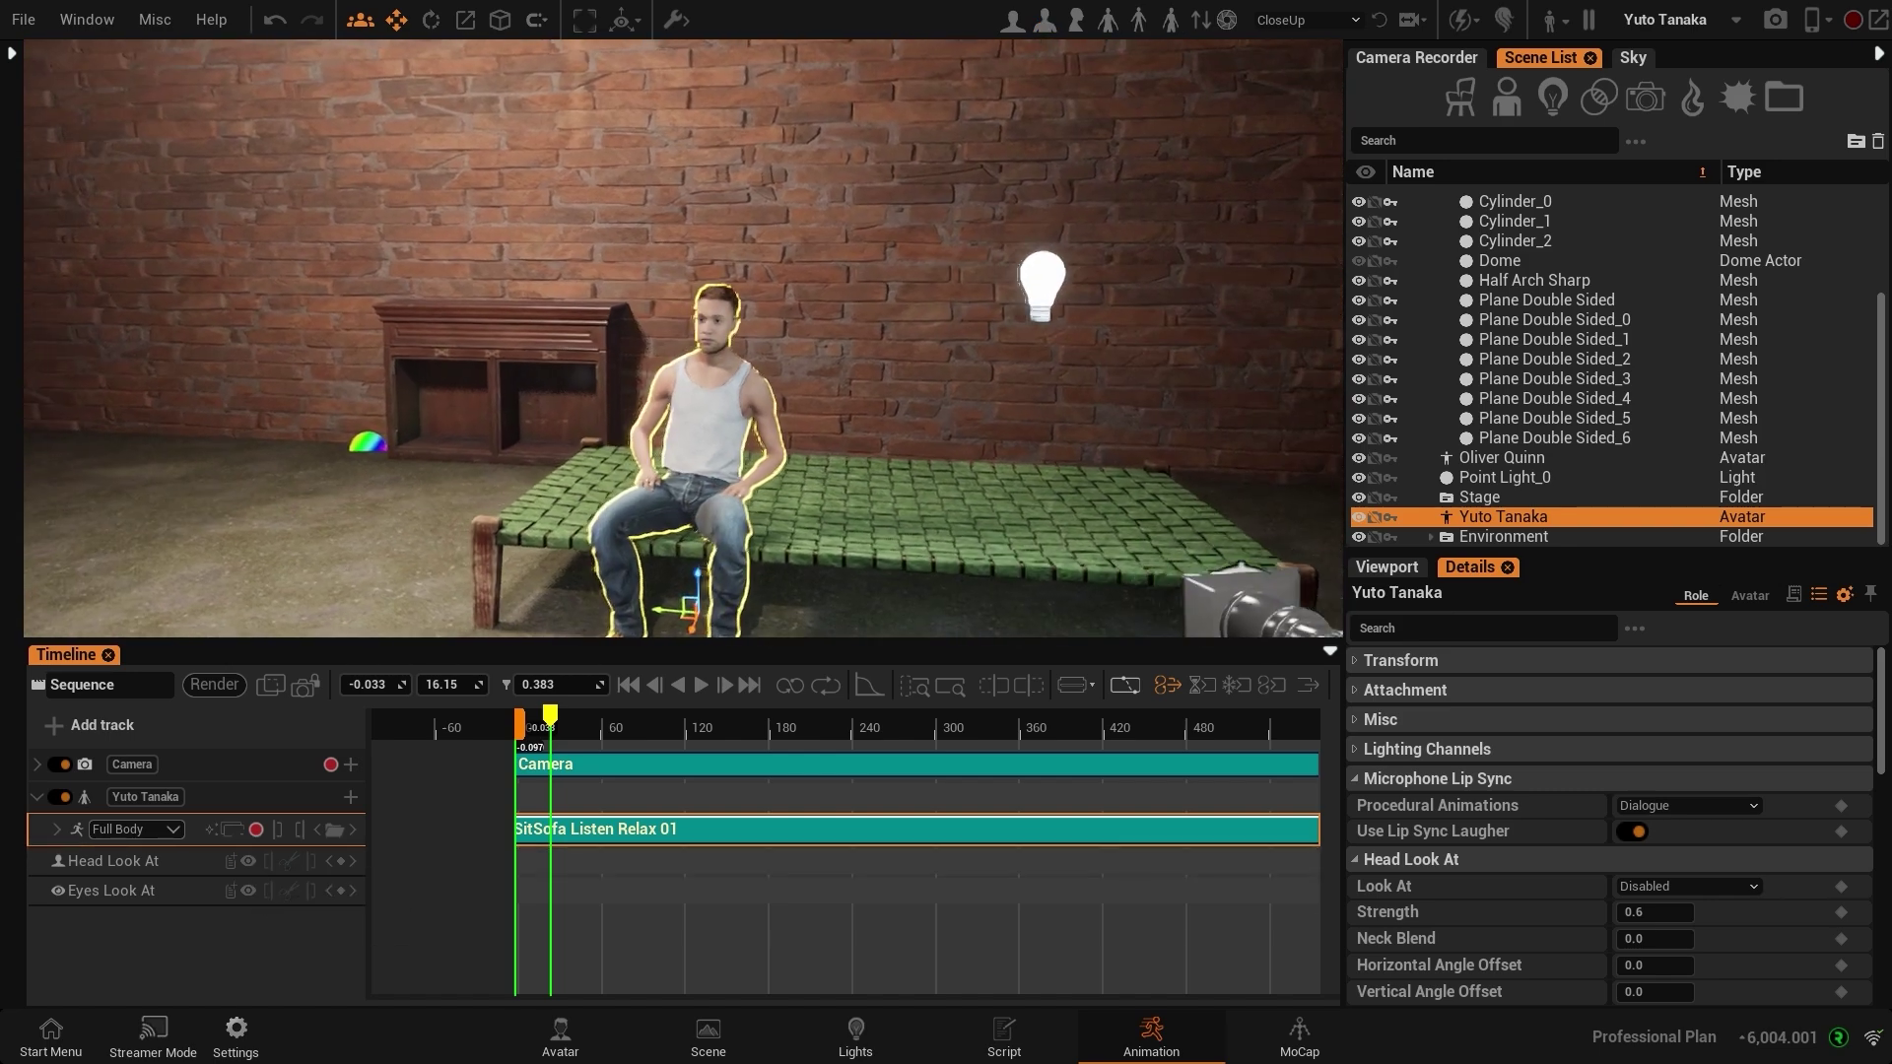
pyautogui.scroll(3, 649, 475)
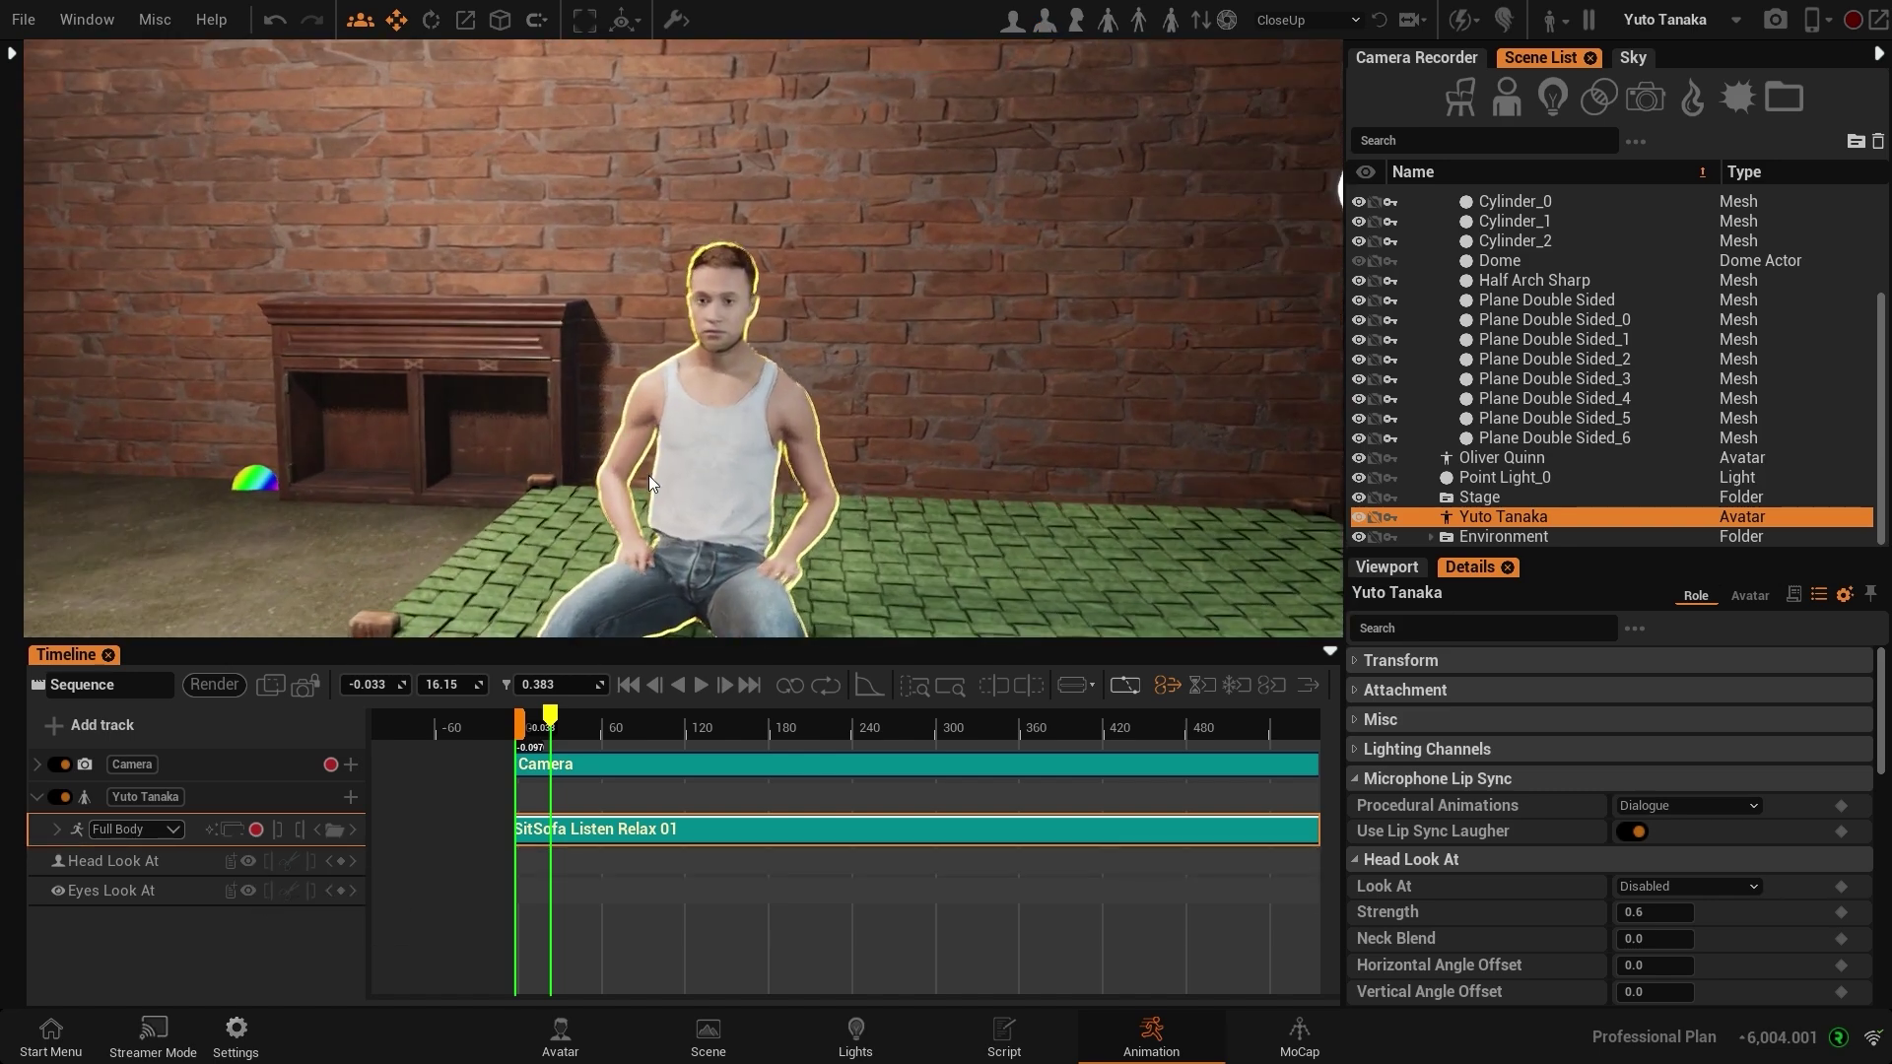
pyautogui.click(340, 861)
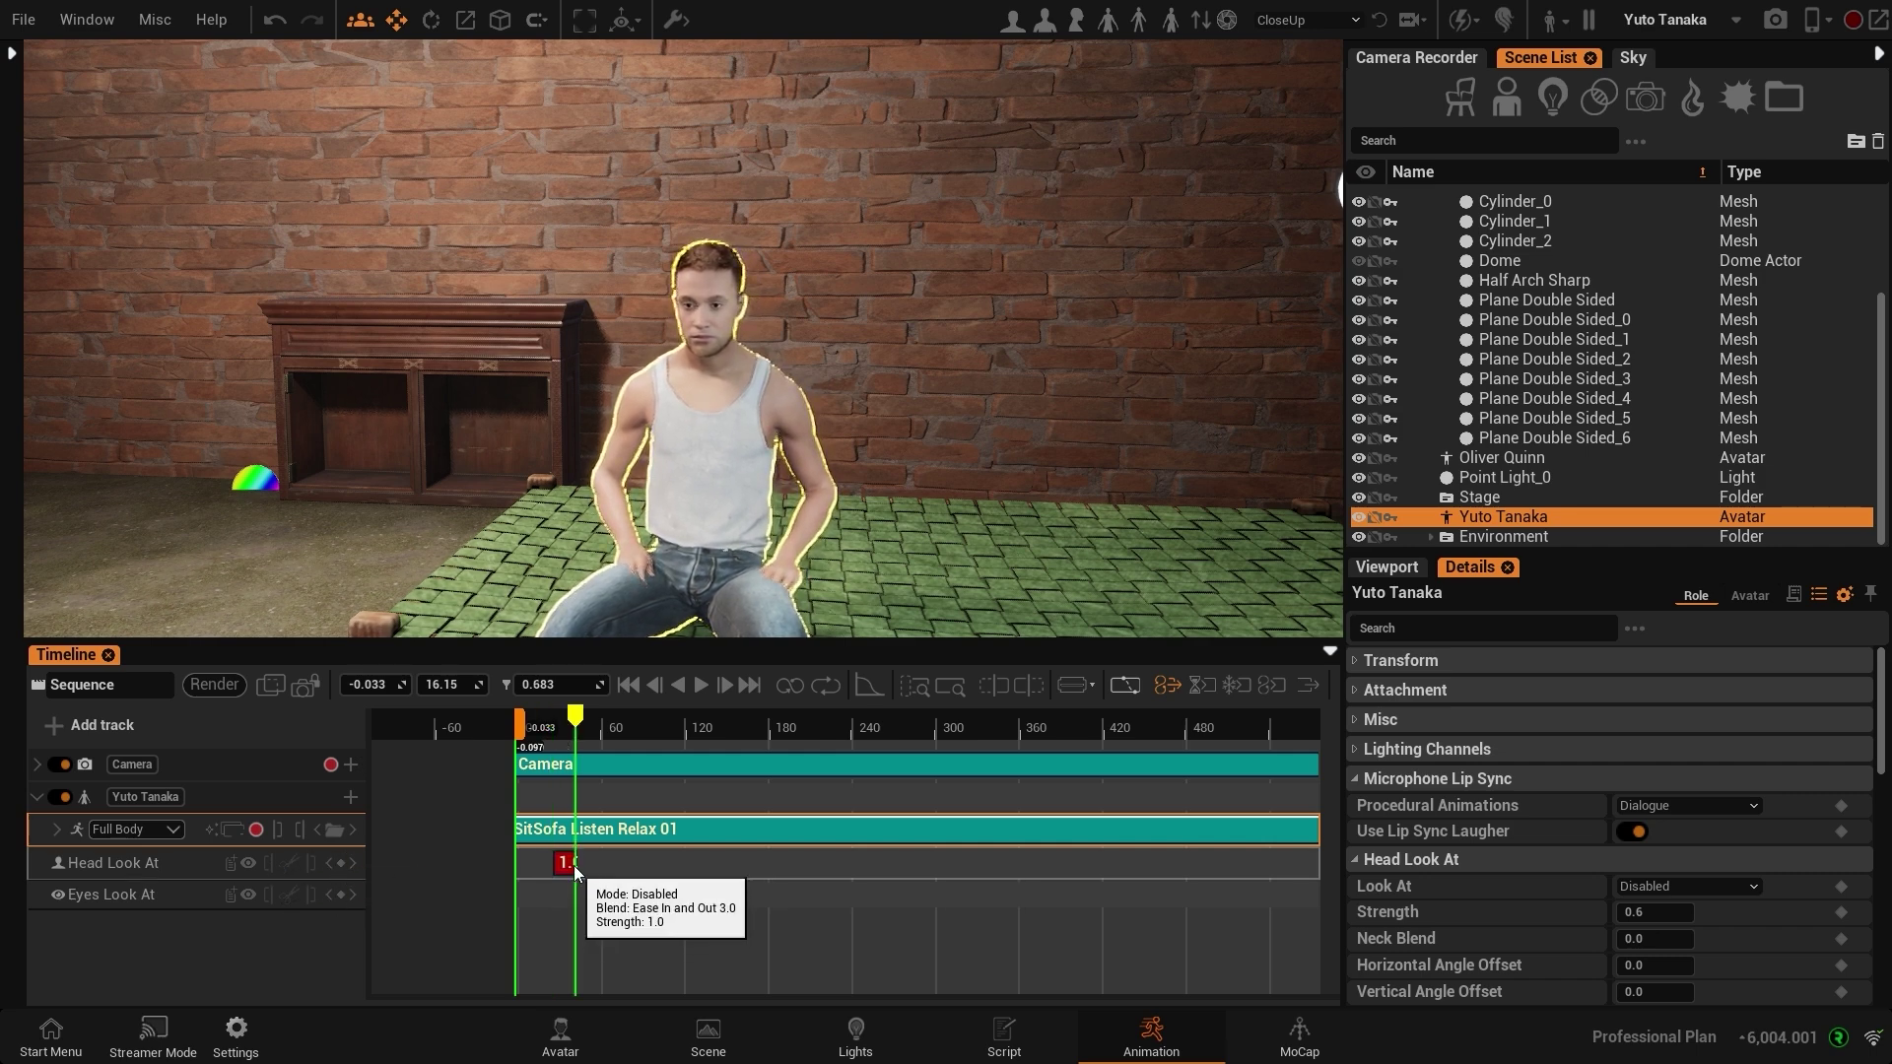
pyautogui.scroll(3, 573, 865)
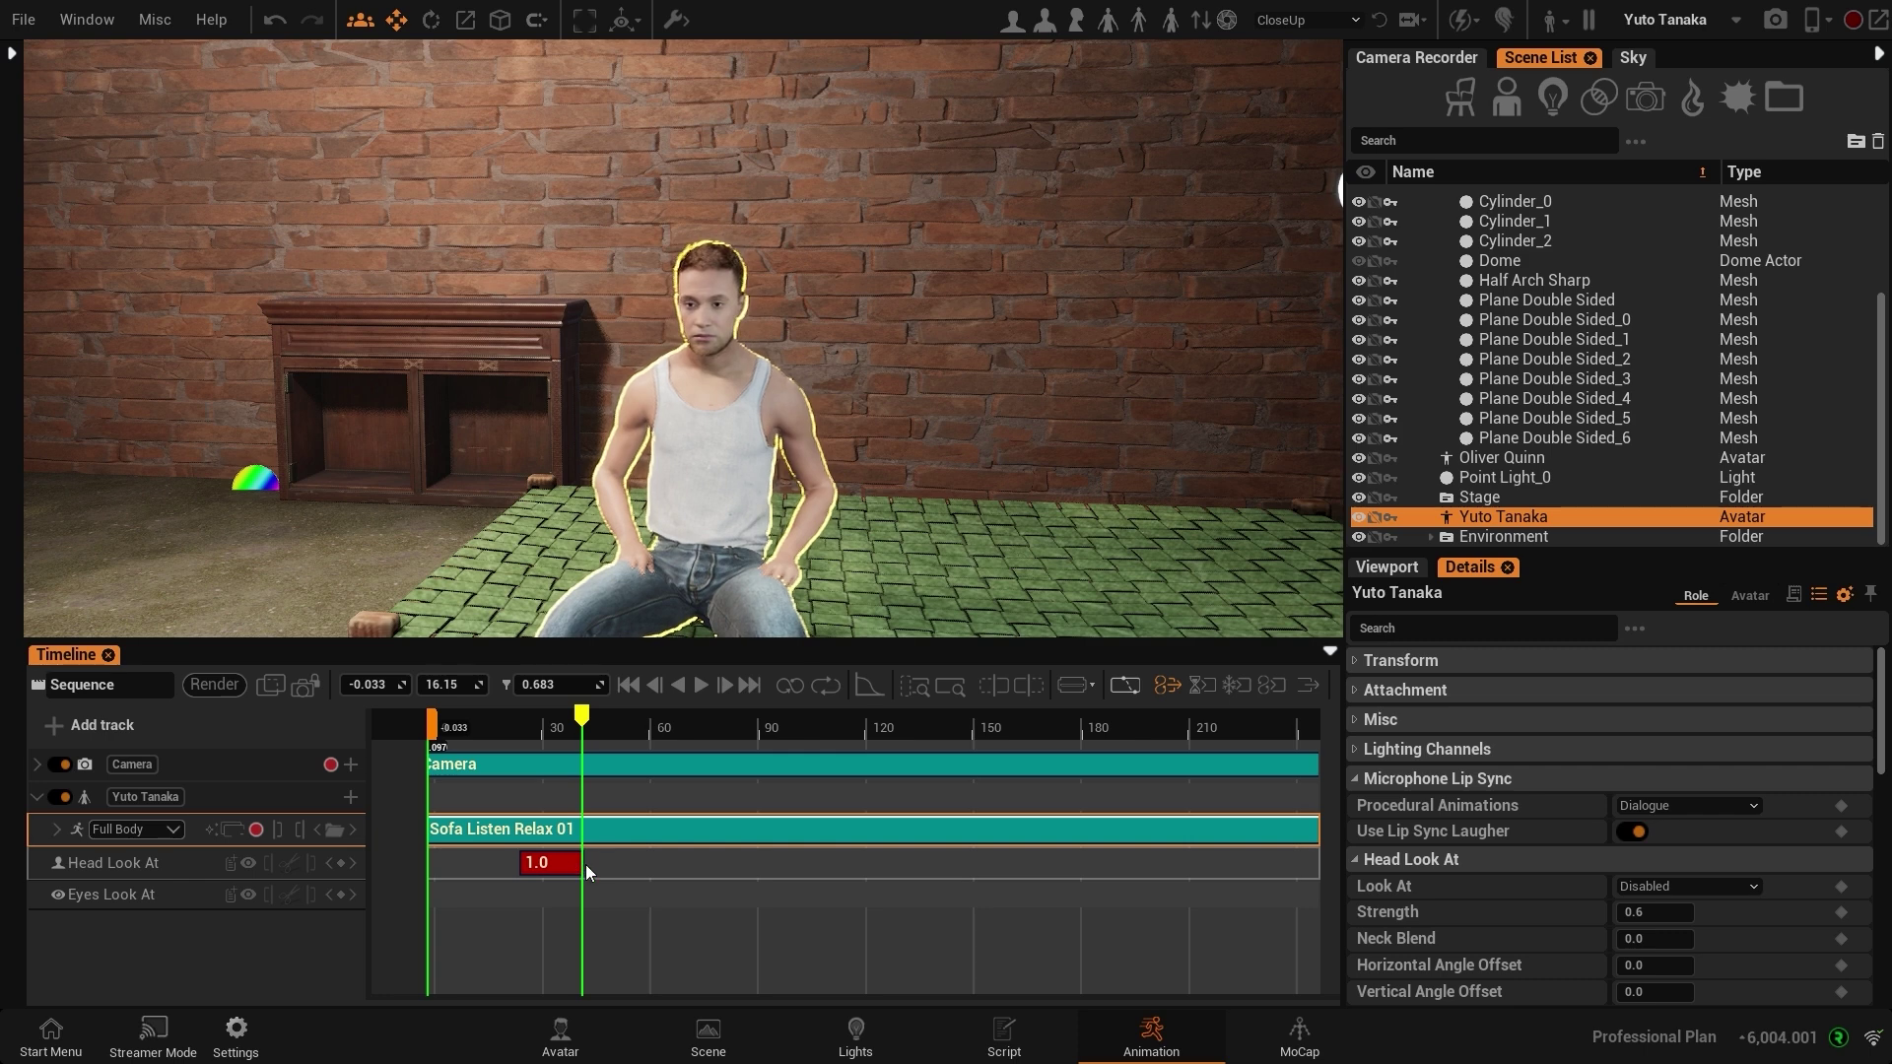
pyautogui.moveTo(583, 863); pyautogui.dragTo(649, 873)
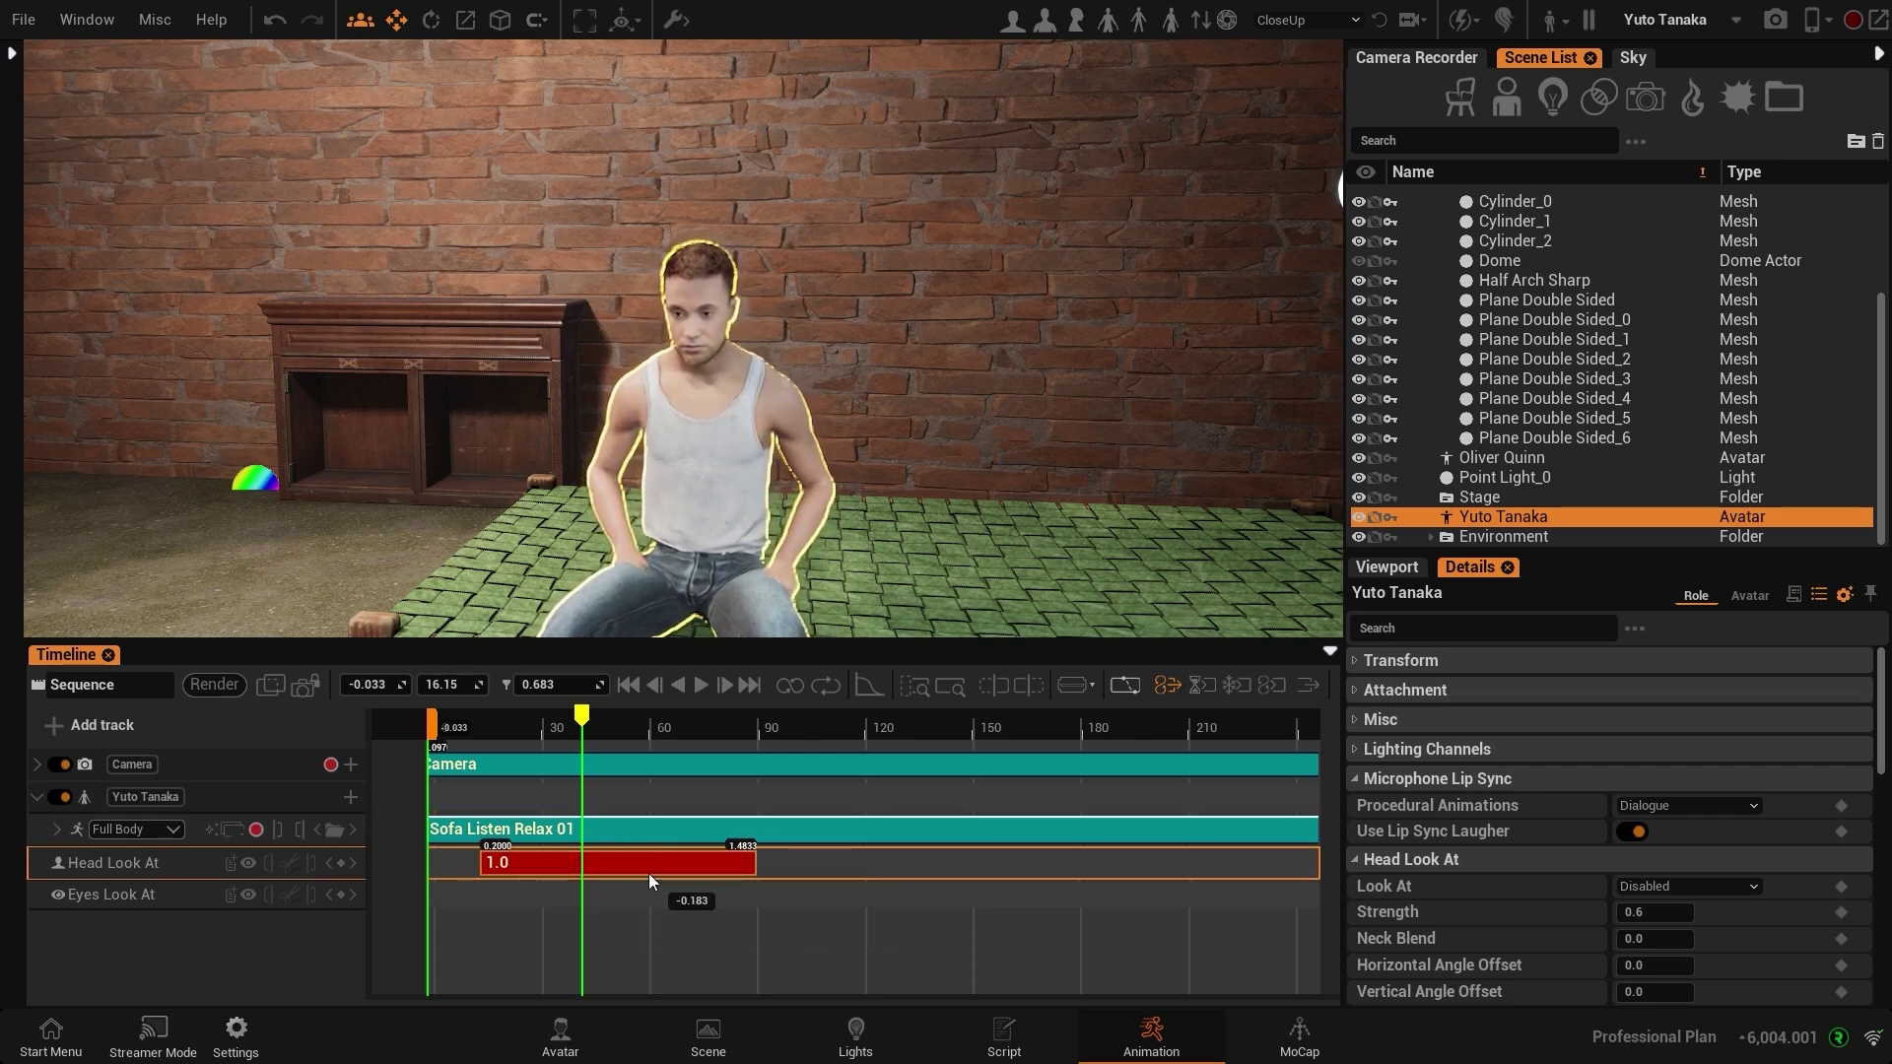
# Step: Add and lengthen an Eyes Look At clip, and shift the Head Look At clip to start at about 0.283
pyautogui.click(341, 895)
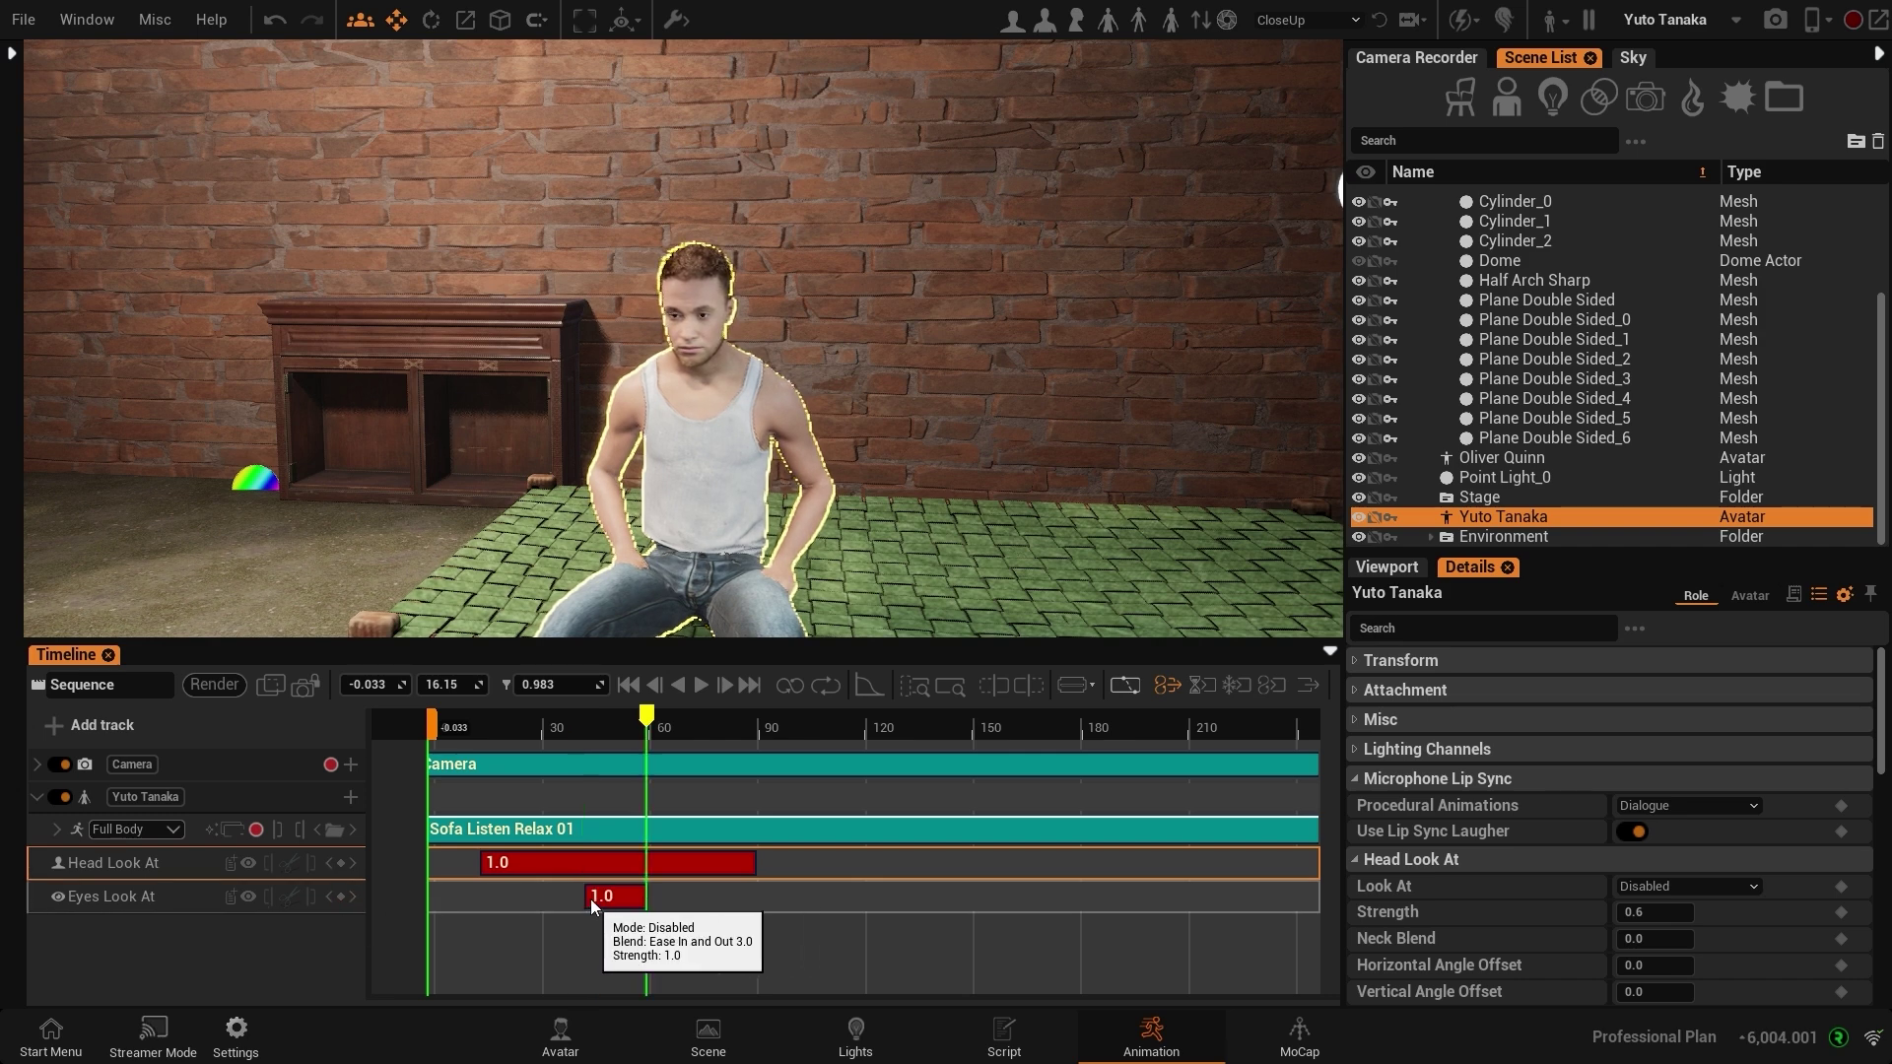
pyautogui.moveTo(588, 897); pyautogui.dragTo(540, 867)
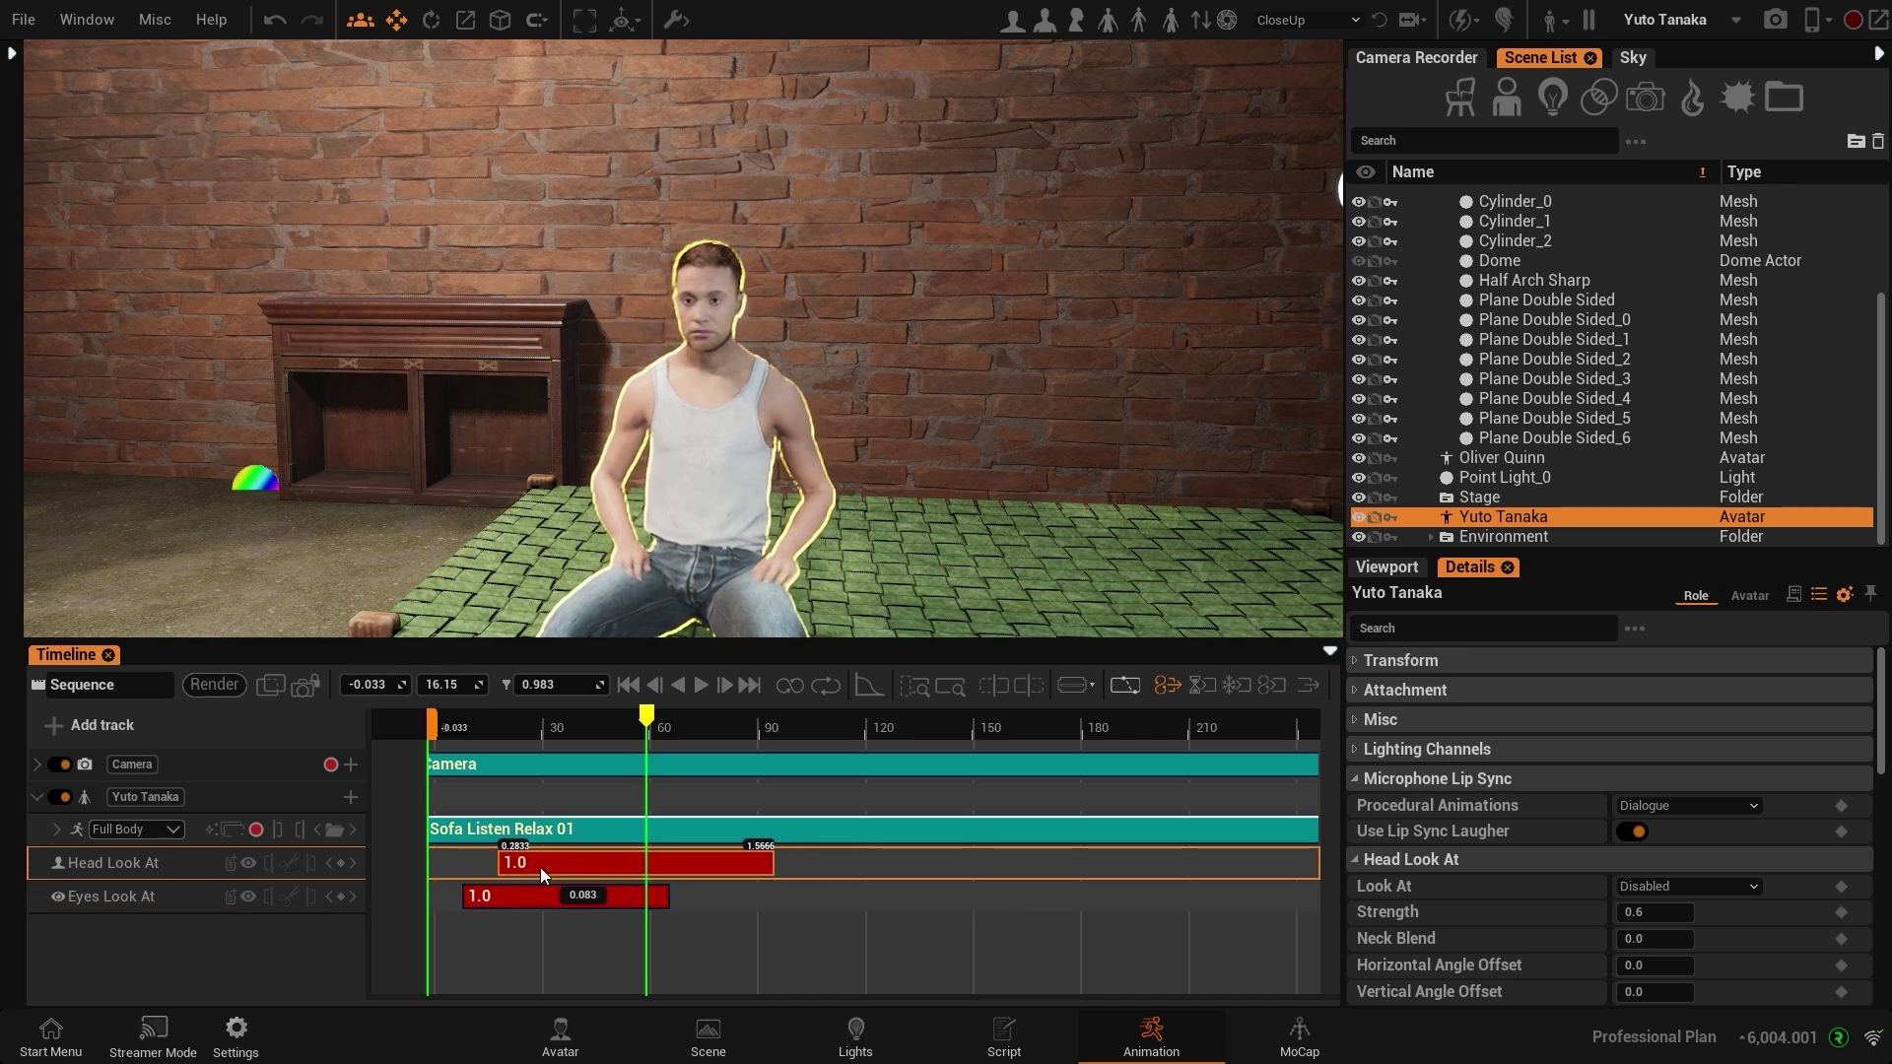
pyautogui.click(510, 896)
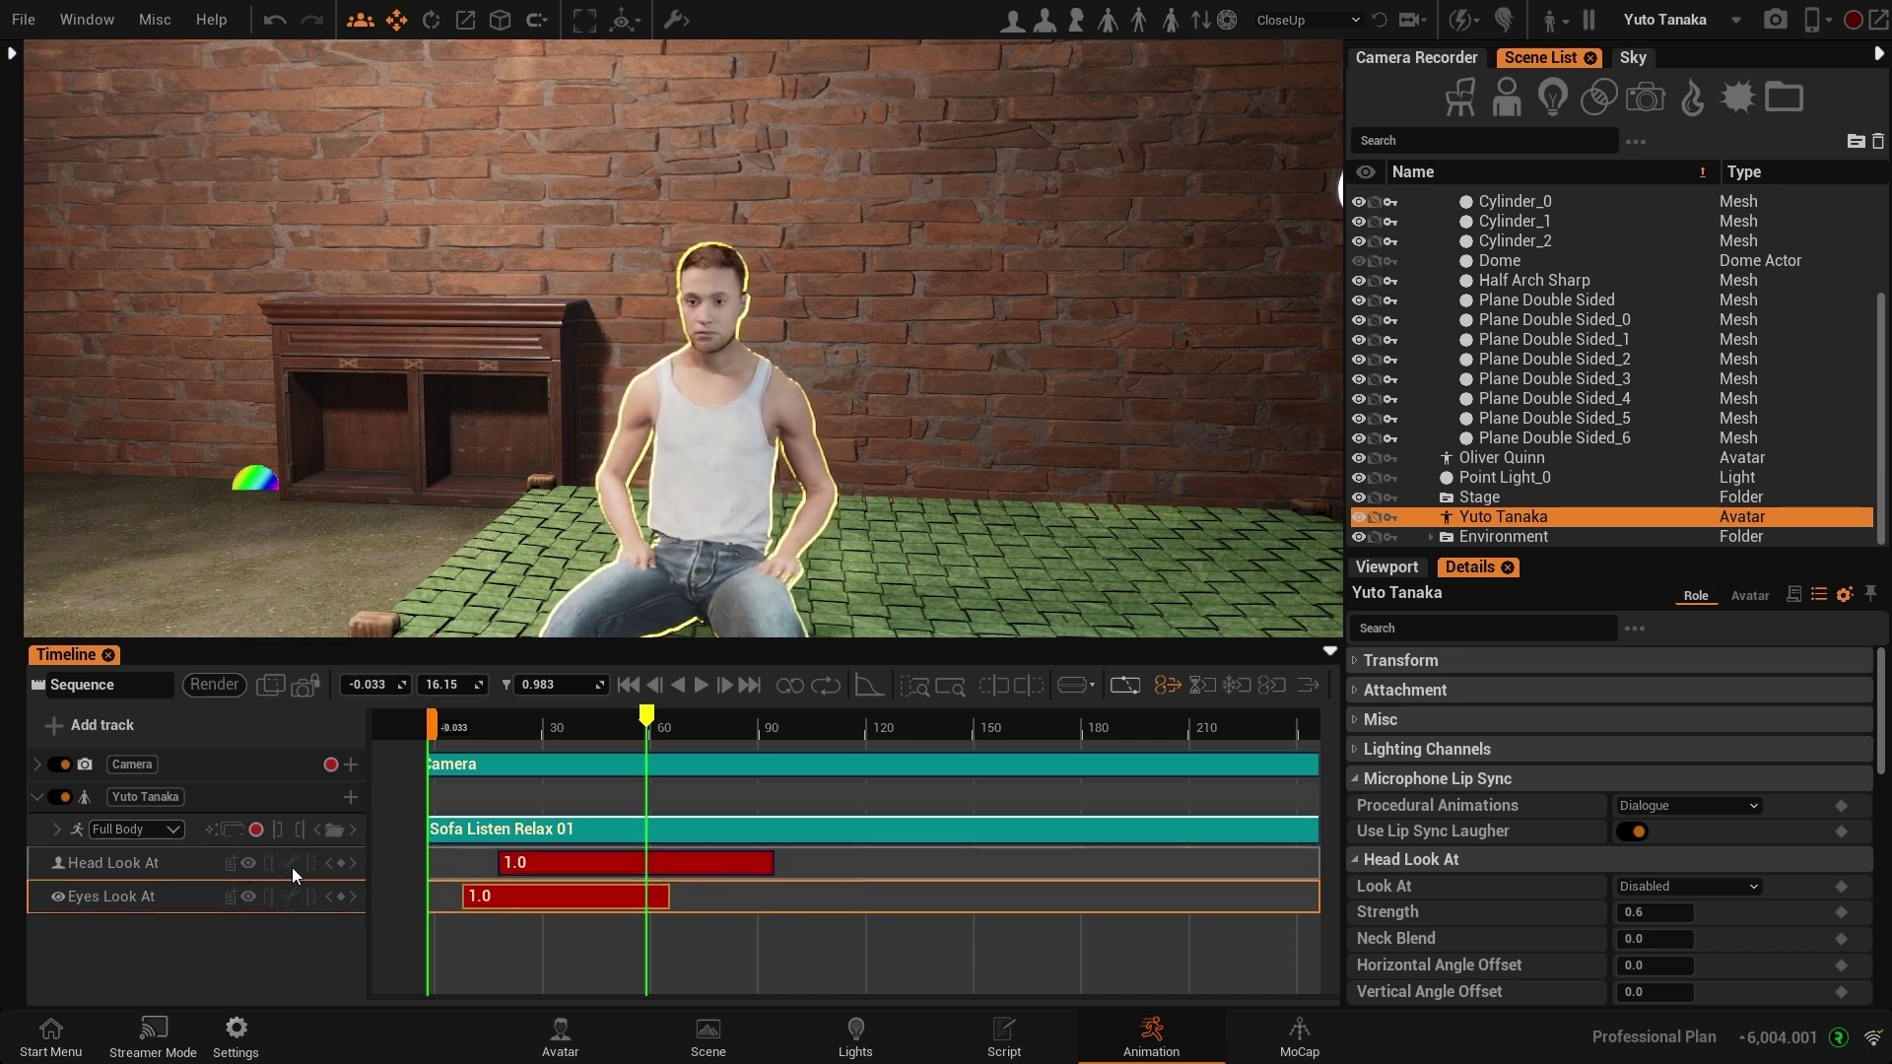
pyautogui.click(562, 864)
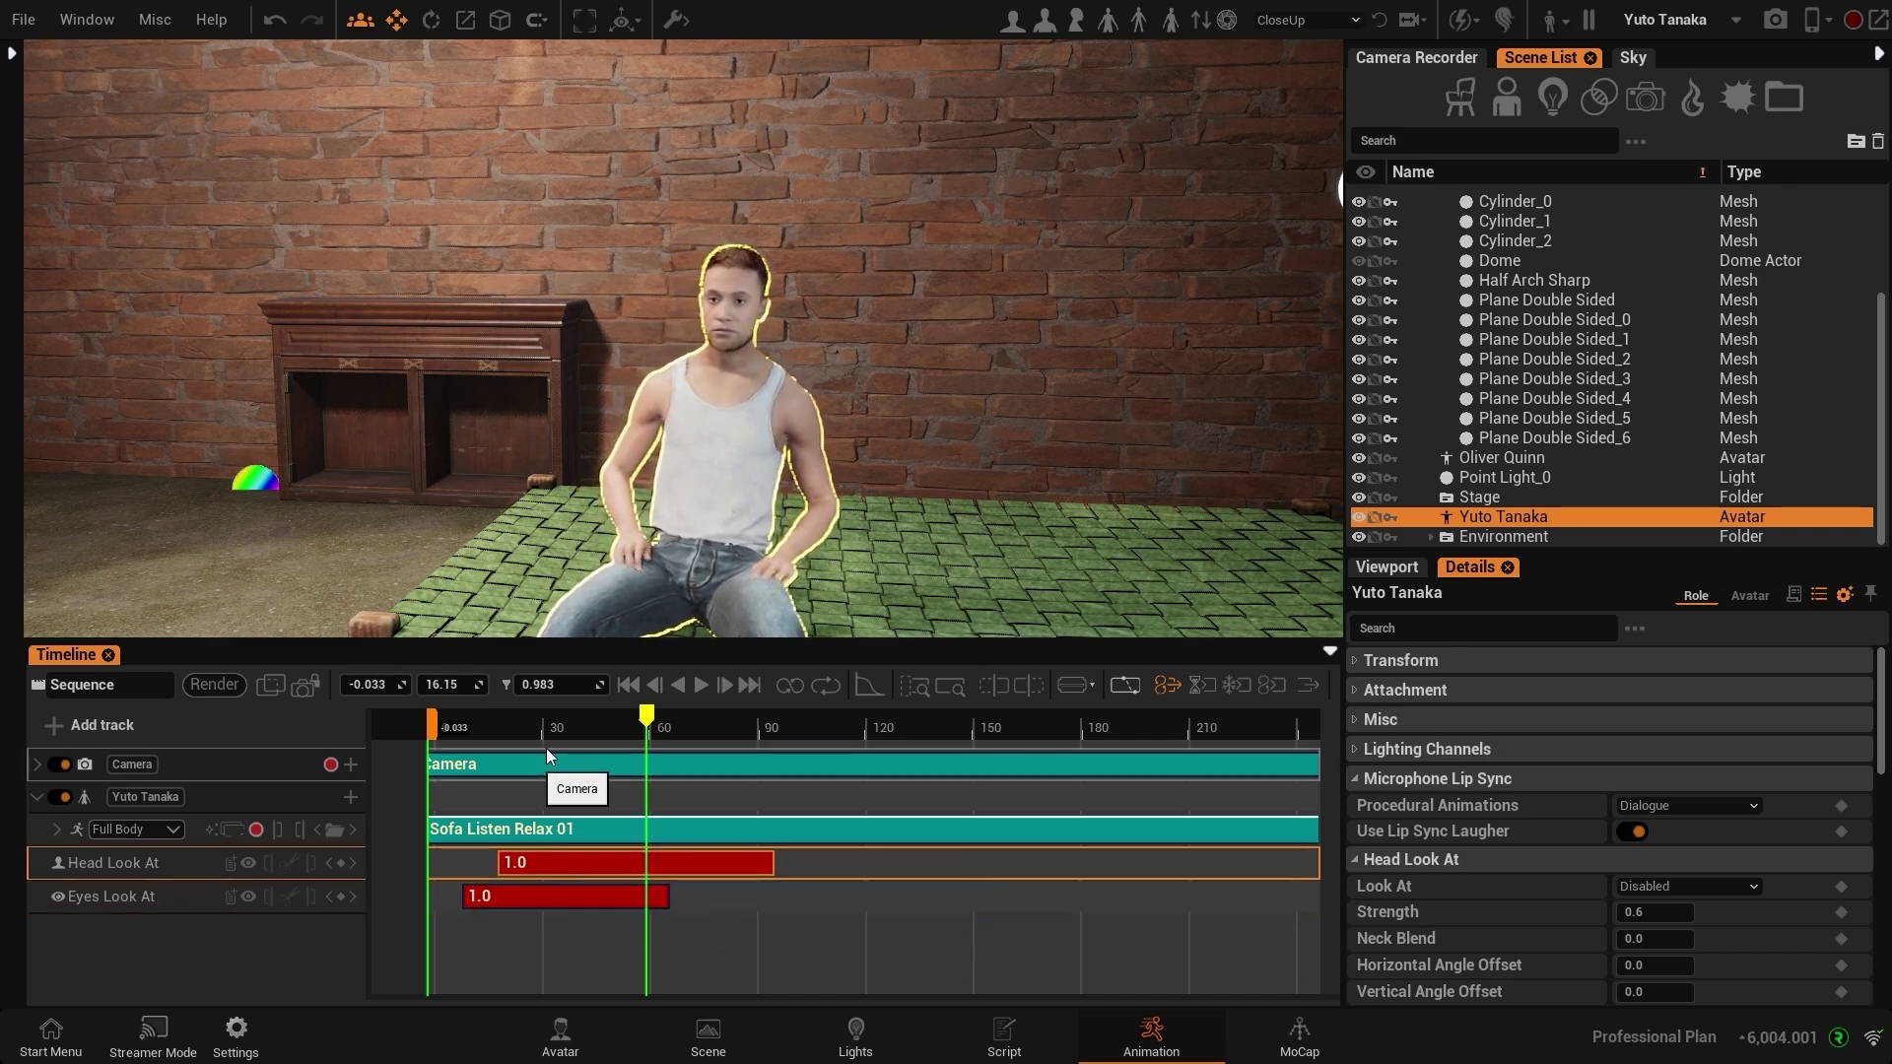
# Step: Move the playhead to 0.567 and extend the start of the Head Look At clip back to 0.15
pyautogui.click(556, 728)
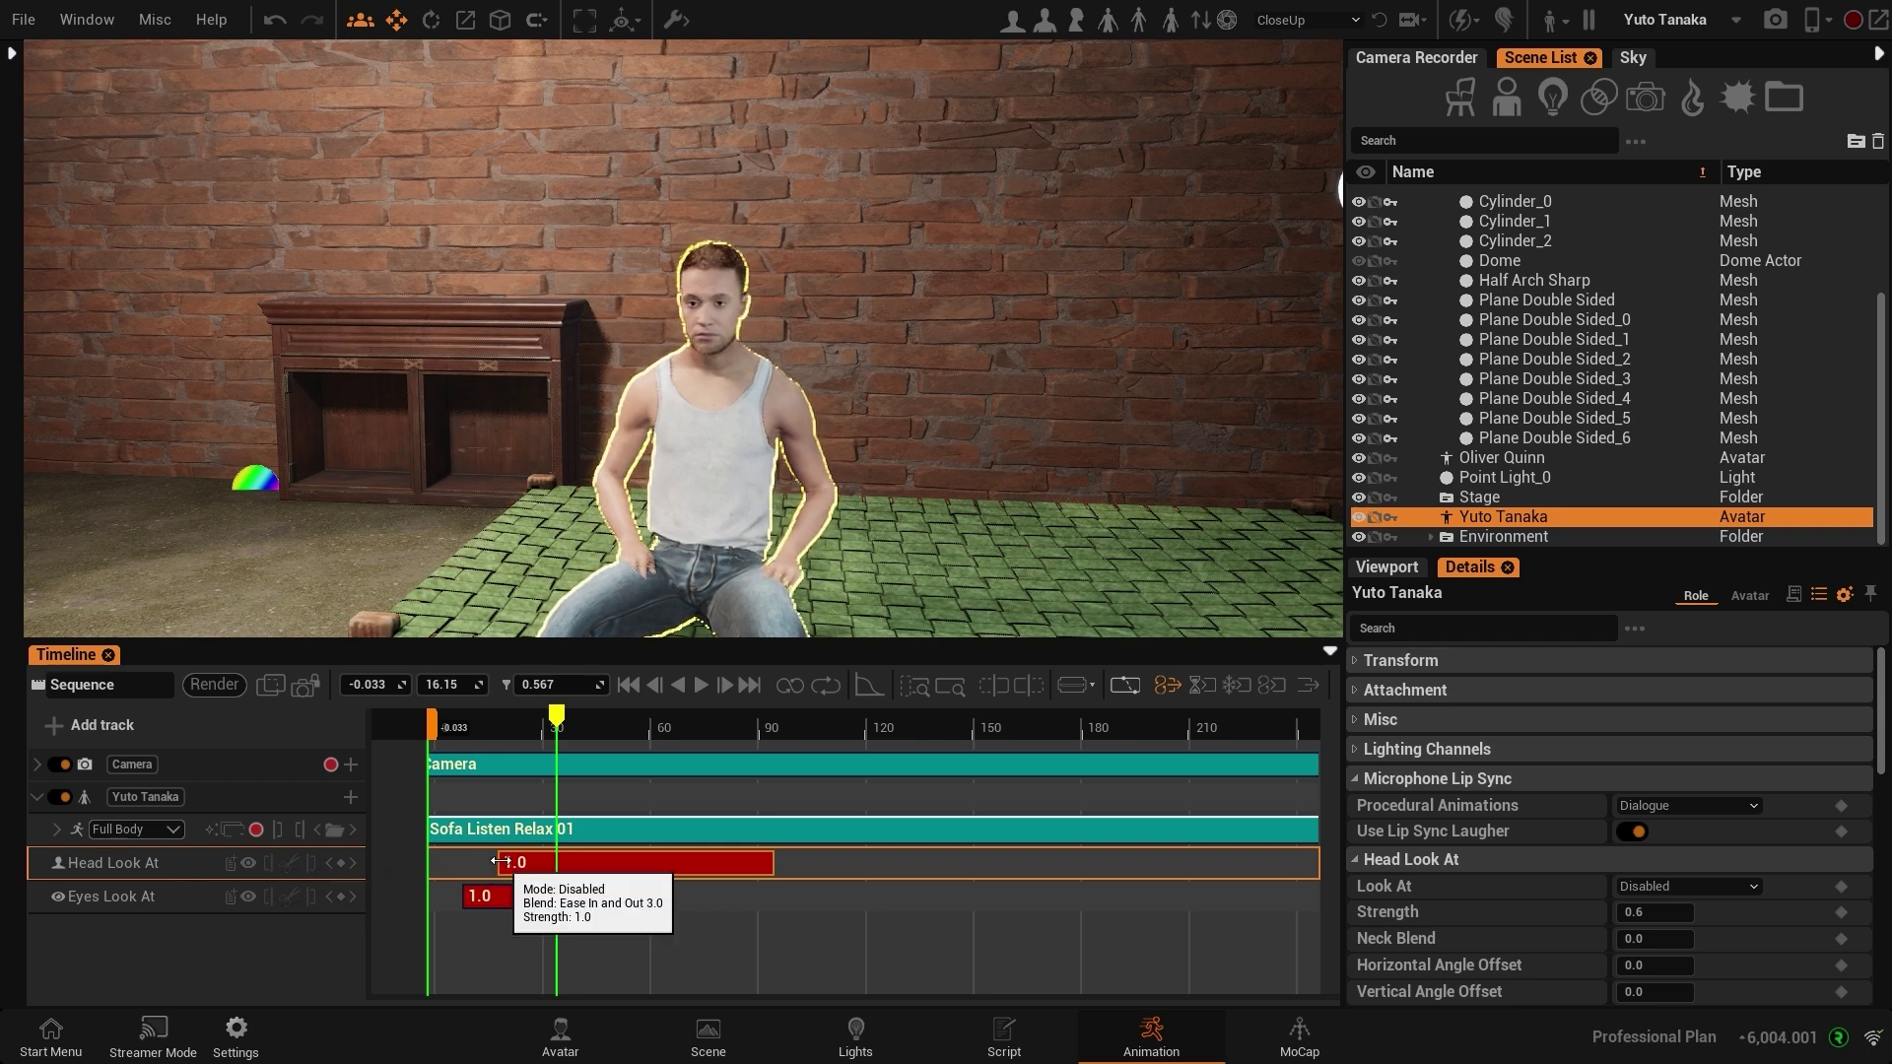
pyautogui.moveTo(501, 861)
pyautogui.mouseDown()
pyautogui.moveTo(554, 861)
pyautogui.moveTo(470, 866)
pyautogui.mouseUp()
pyautogui.click(507, 894)
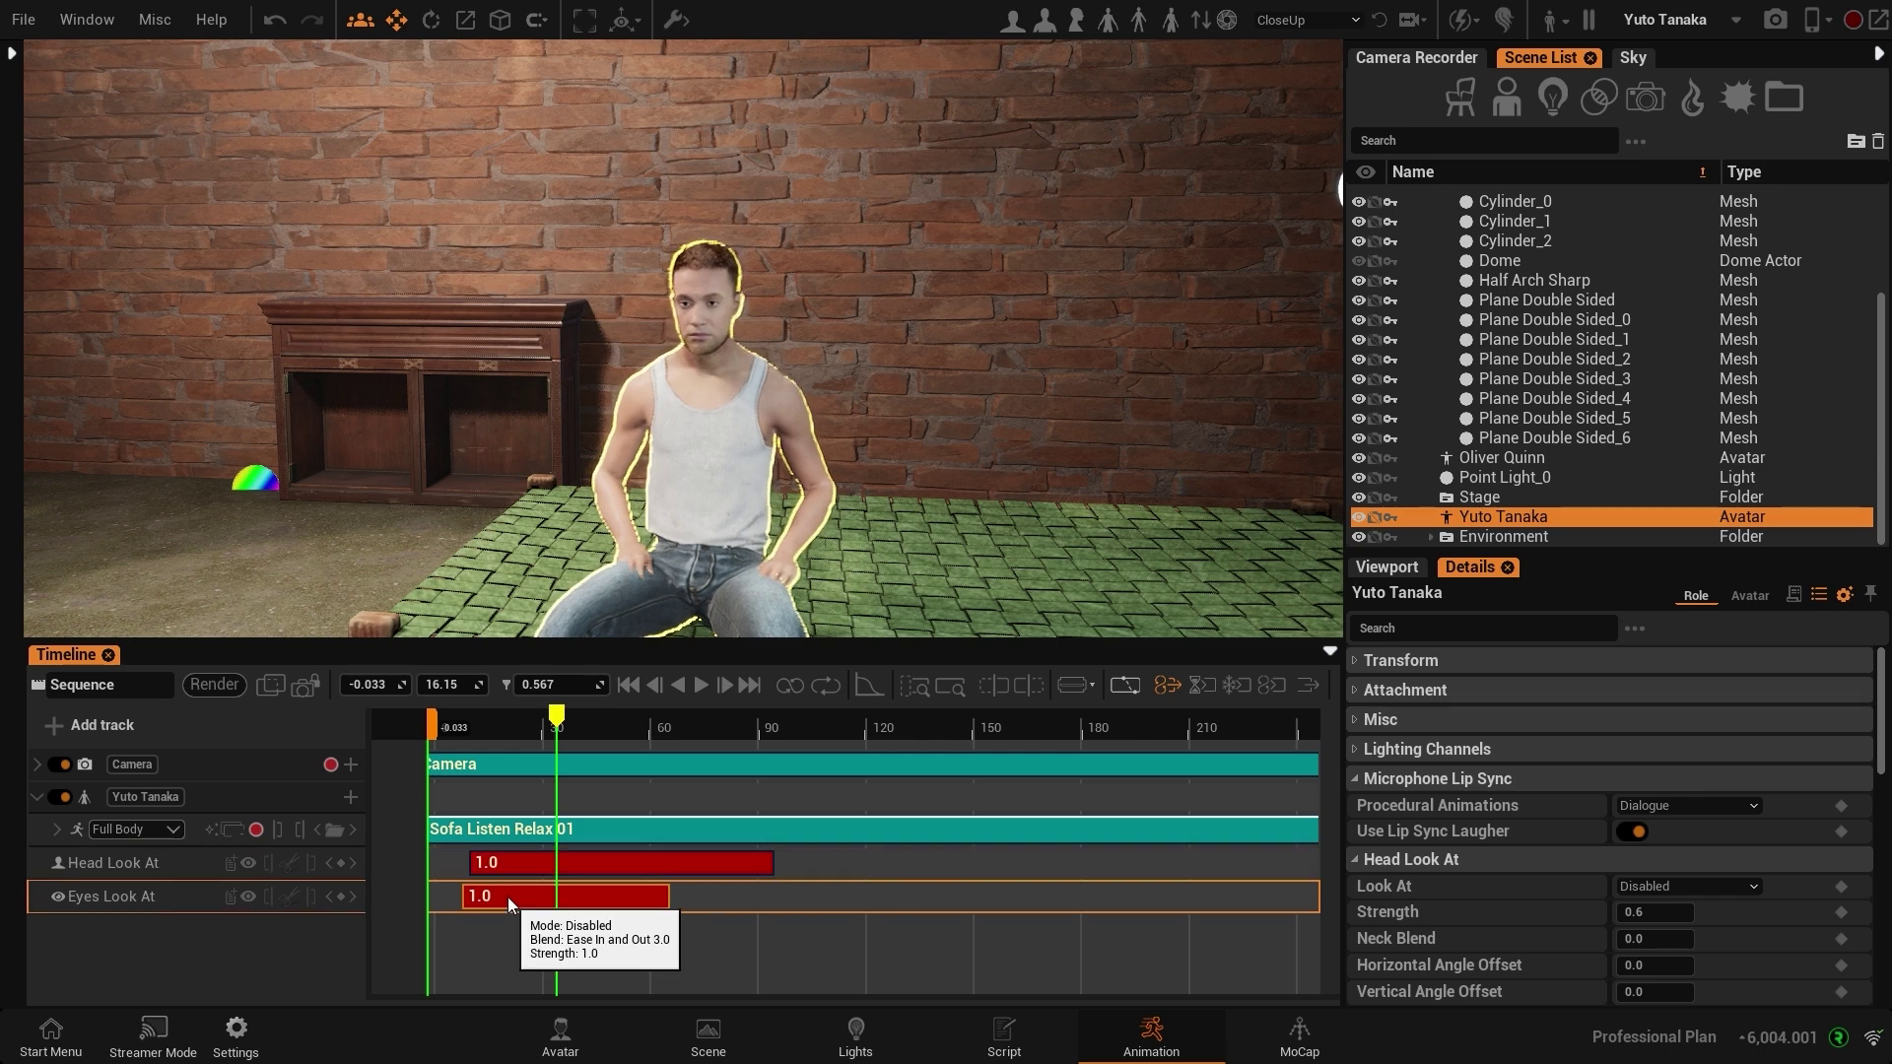
pyautogui.click(535, 858)
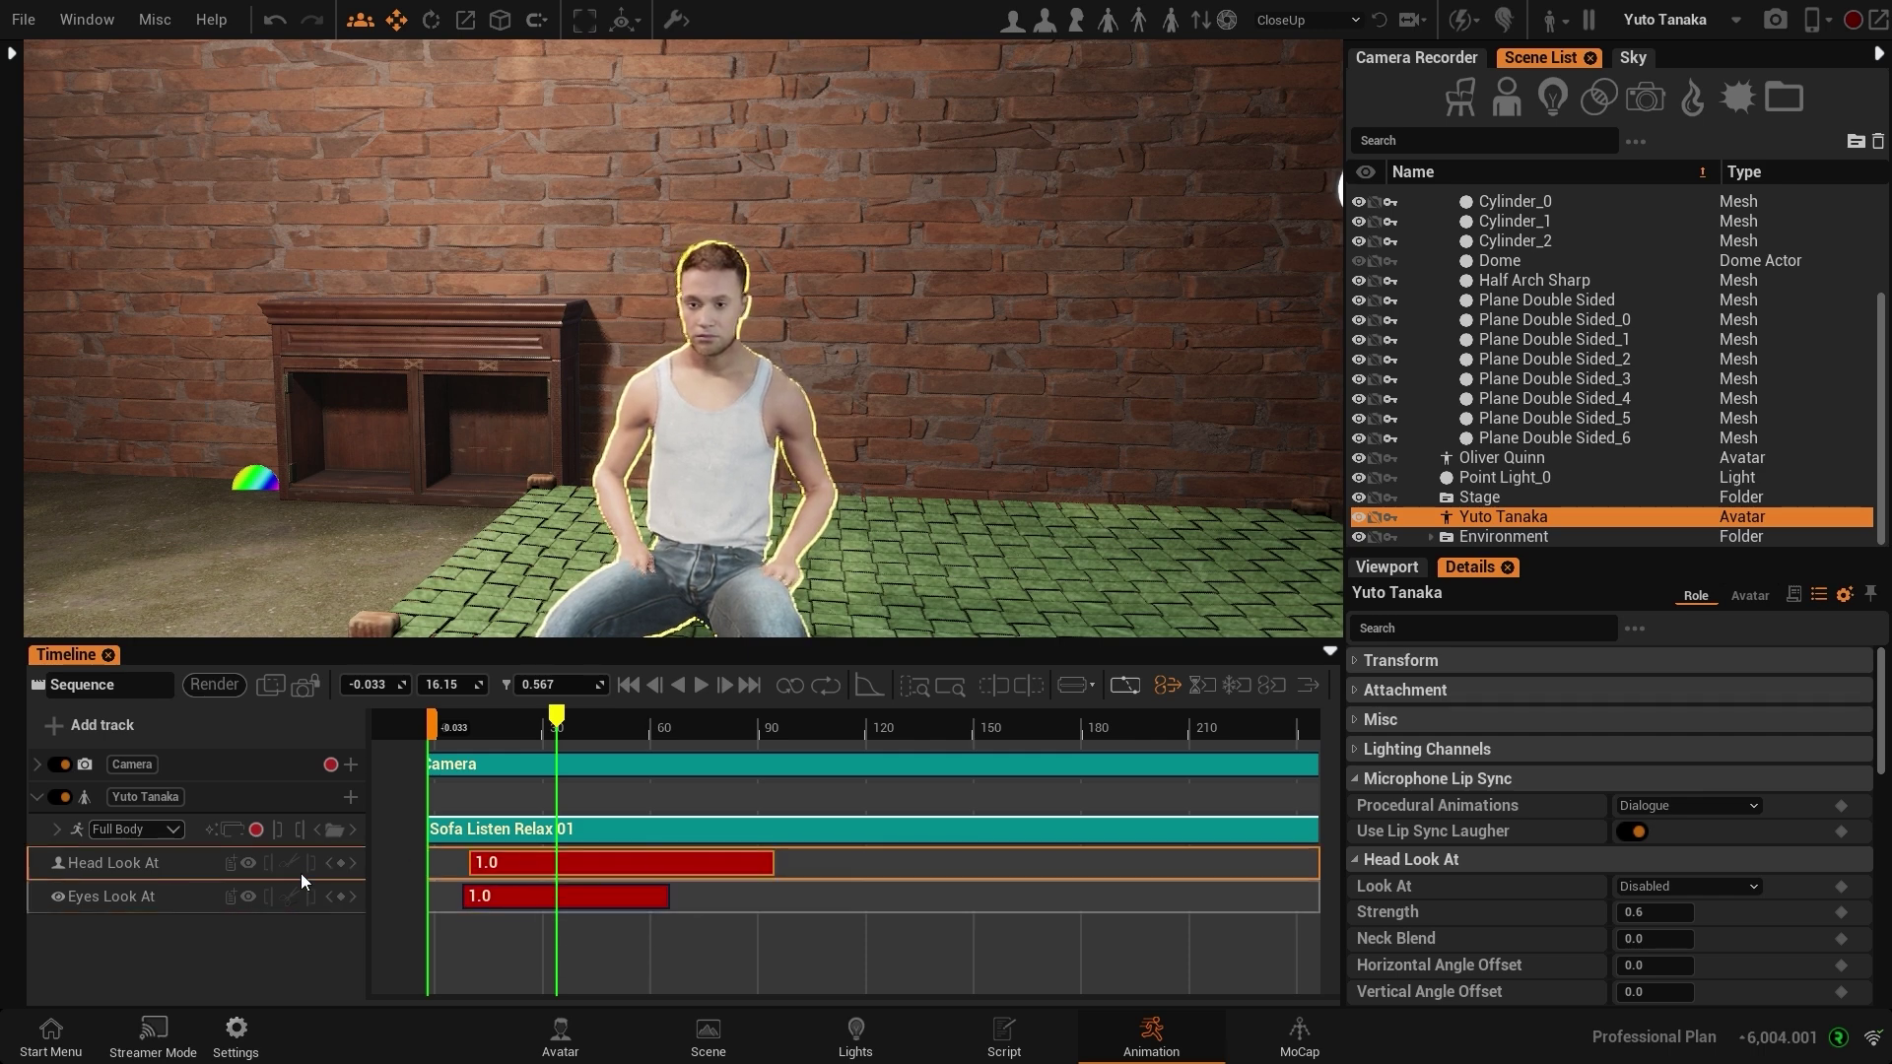
# Step: Open the Head Look At clip's edit settings to examine its mode, strength, timing, blend and offset options
pyautogui.rightClick(543, 864)
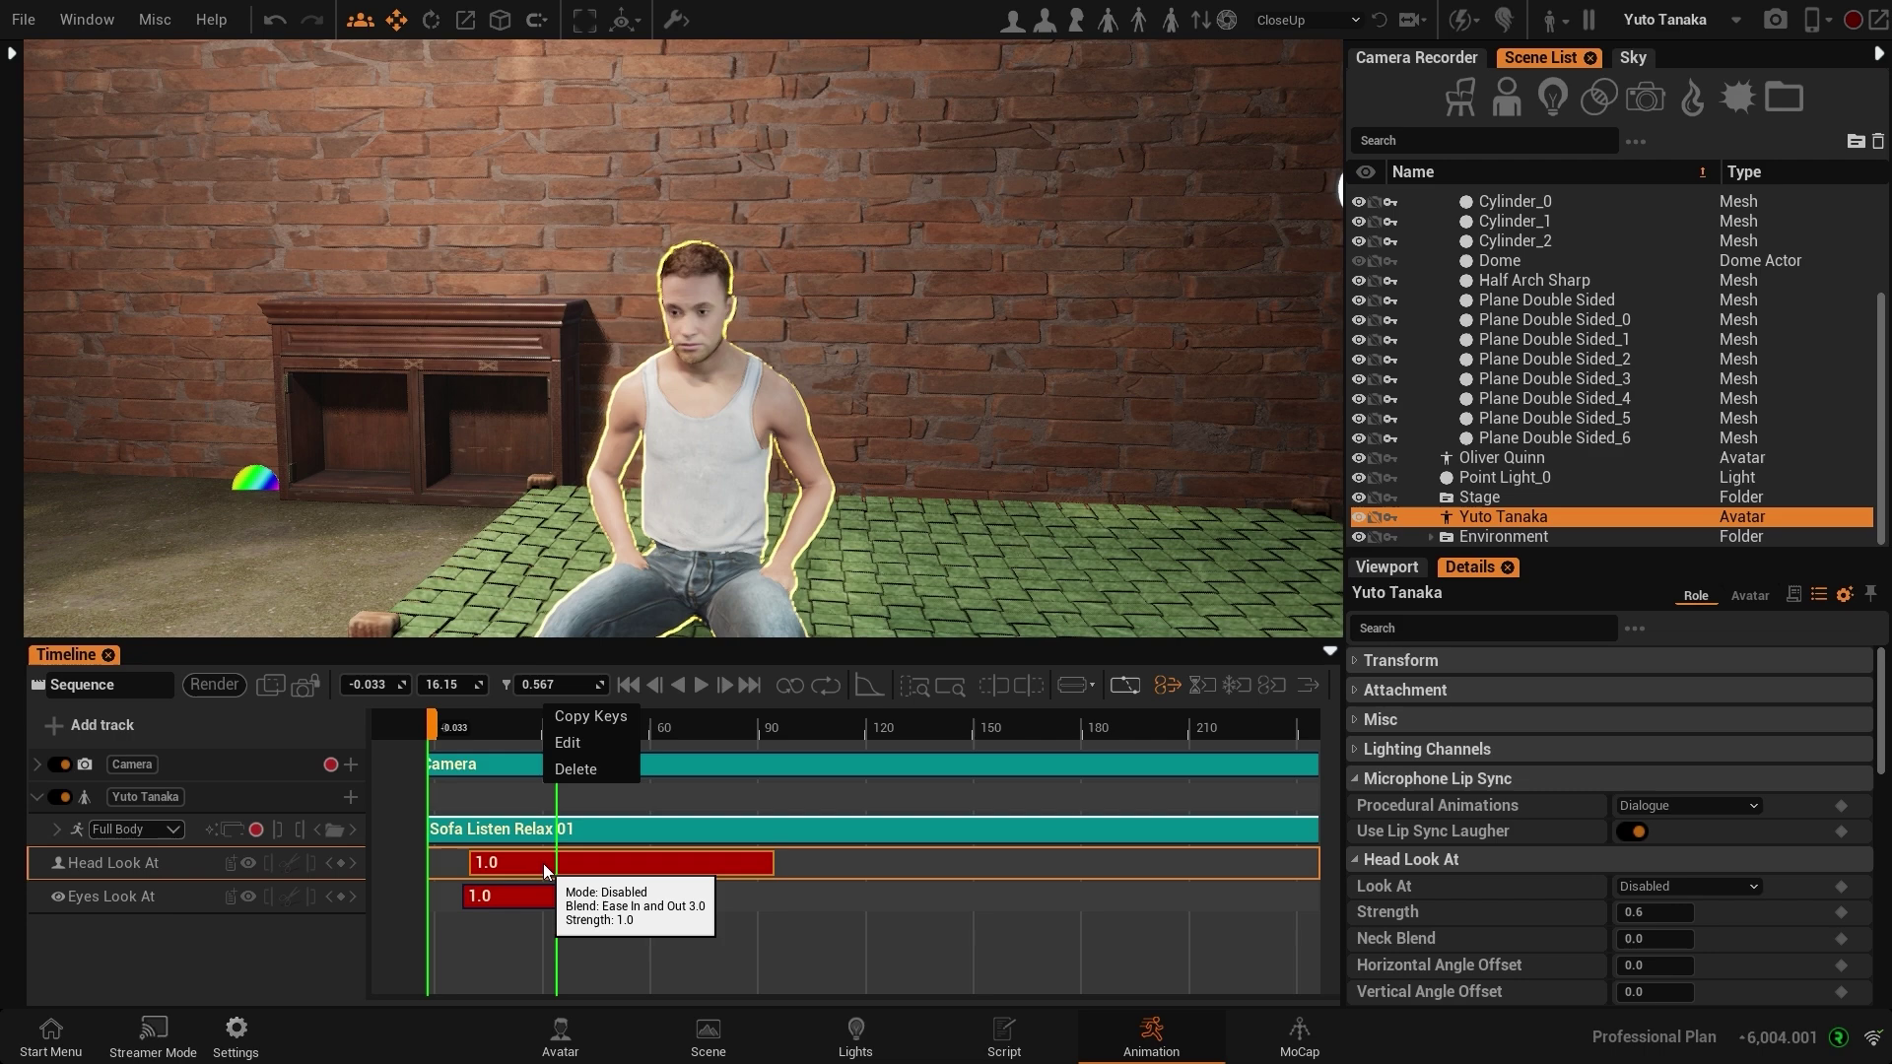
pyautogui.click(580, 745)
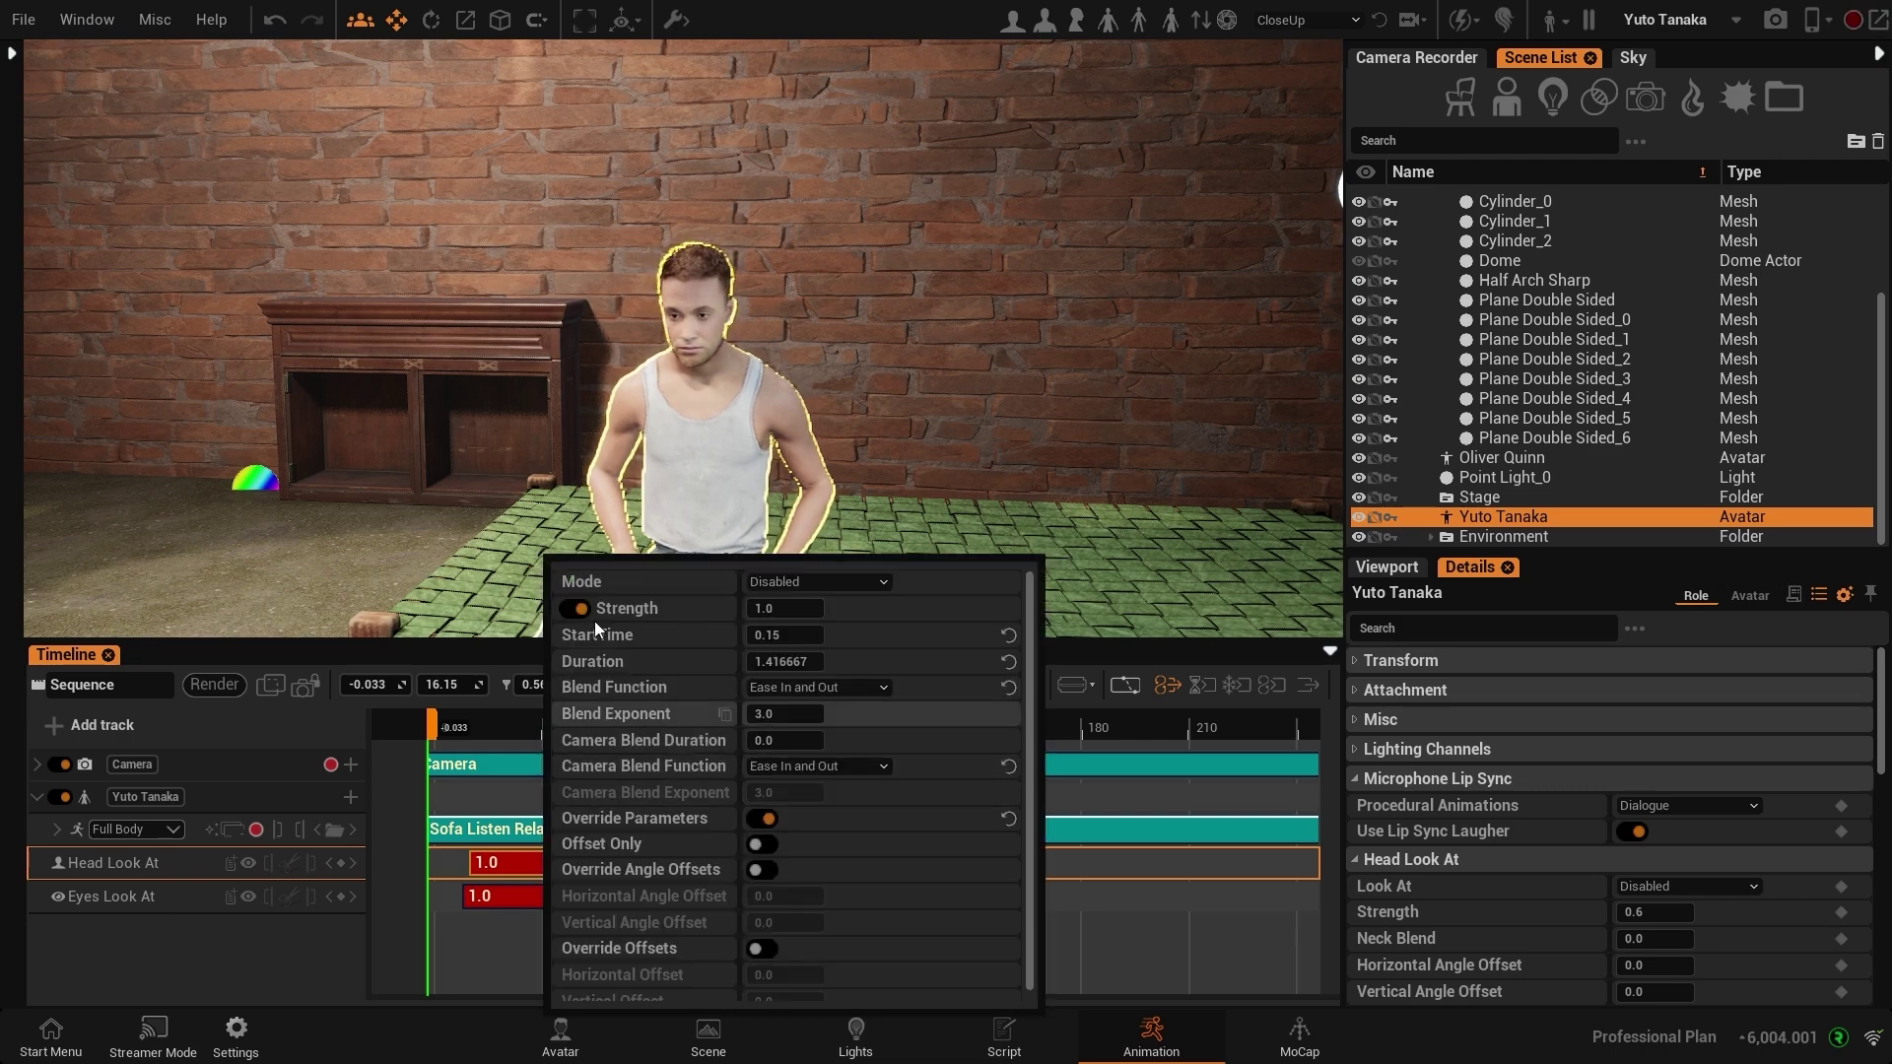
pyautogui.click(1090, 977)
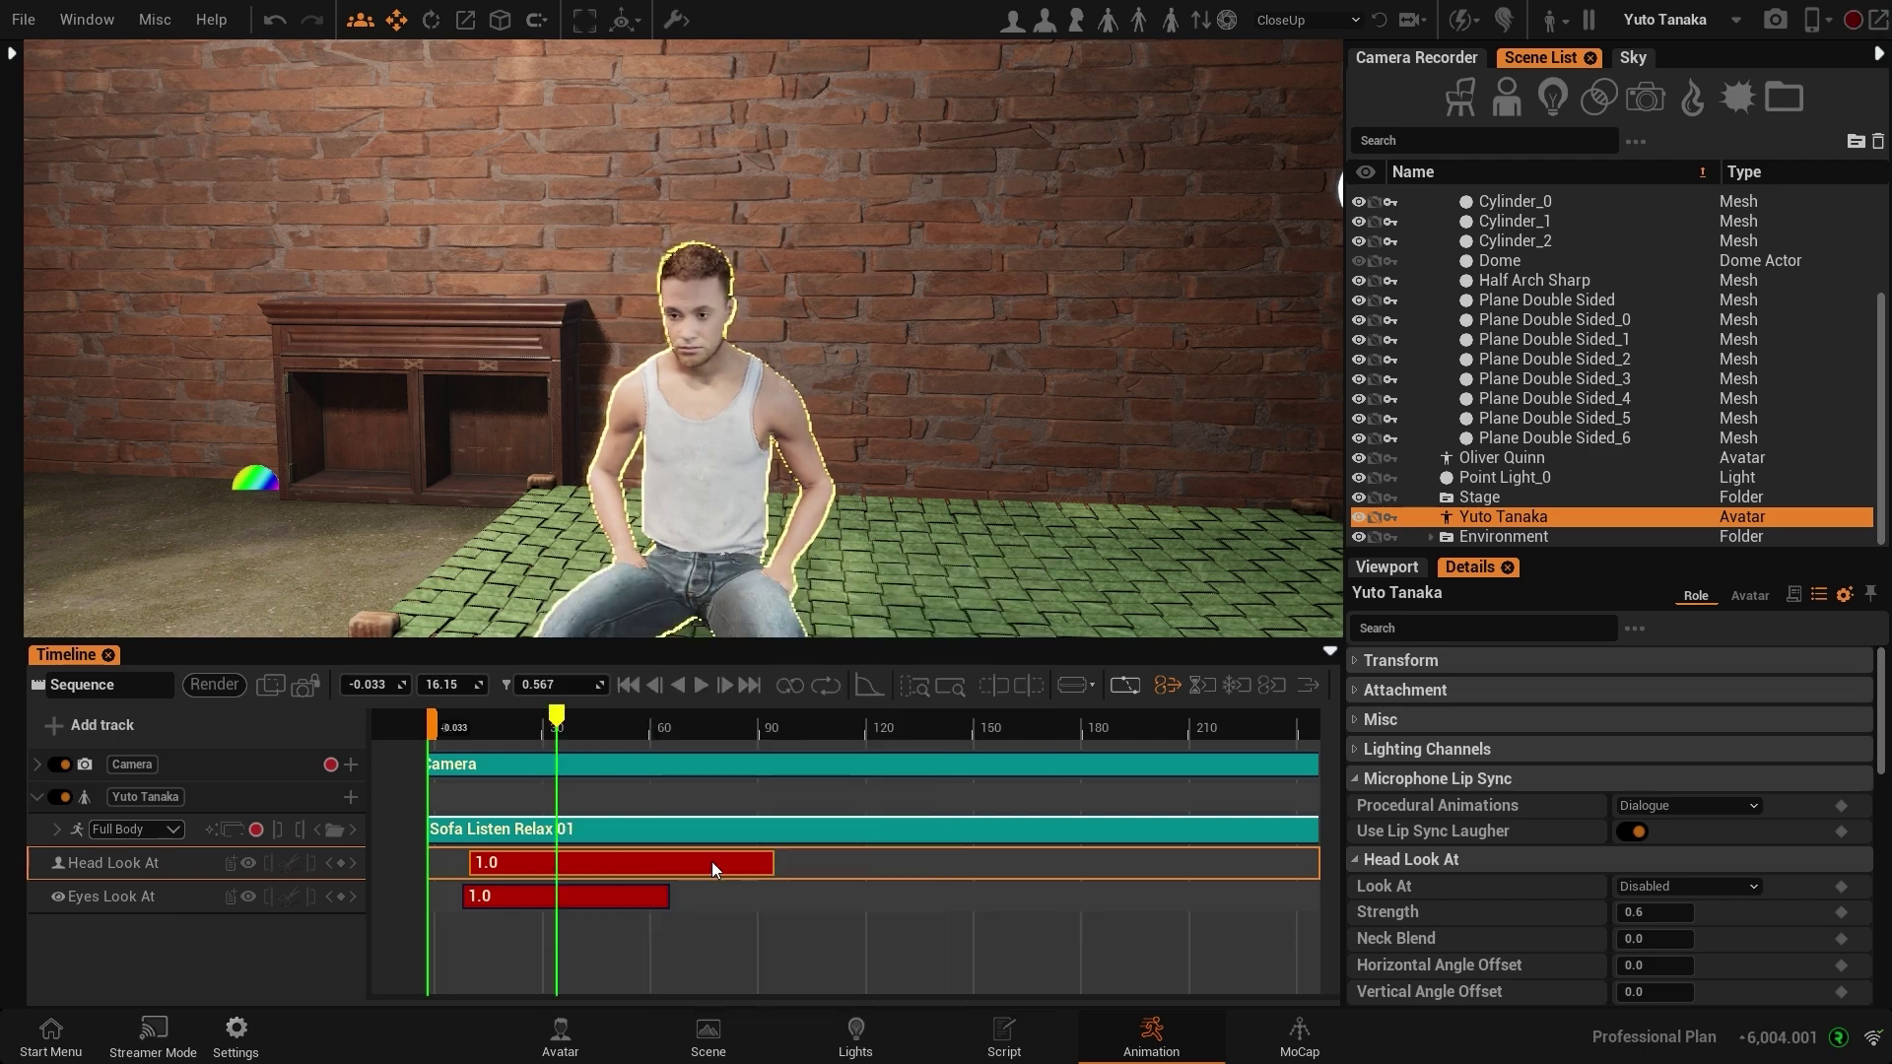
# Step: Set the Head Look At clip's mode to Camera
pyautogui.doubleClick(564, 864)
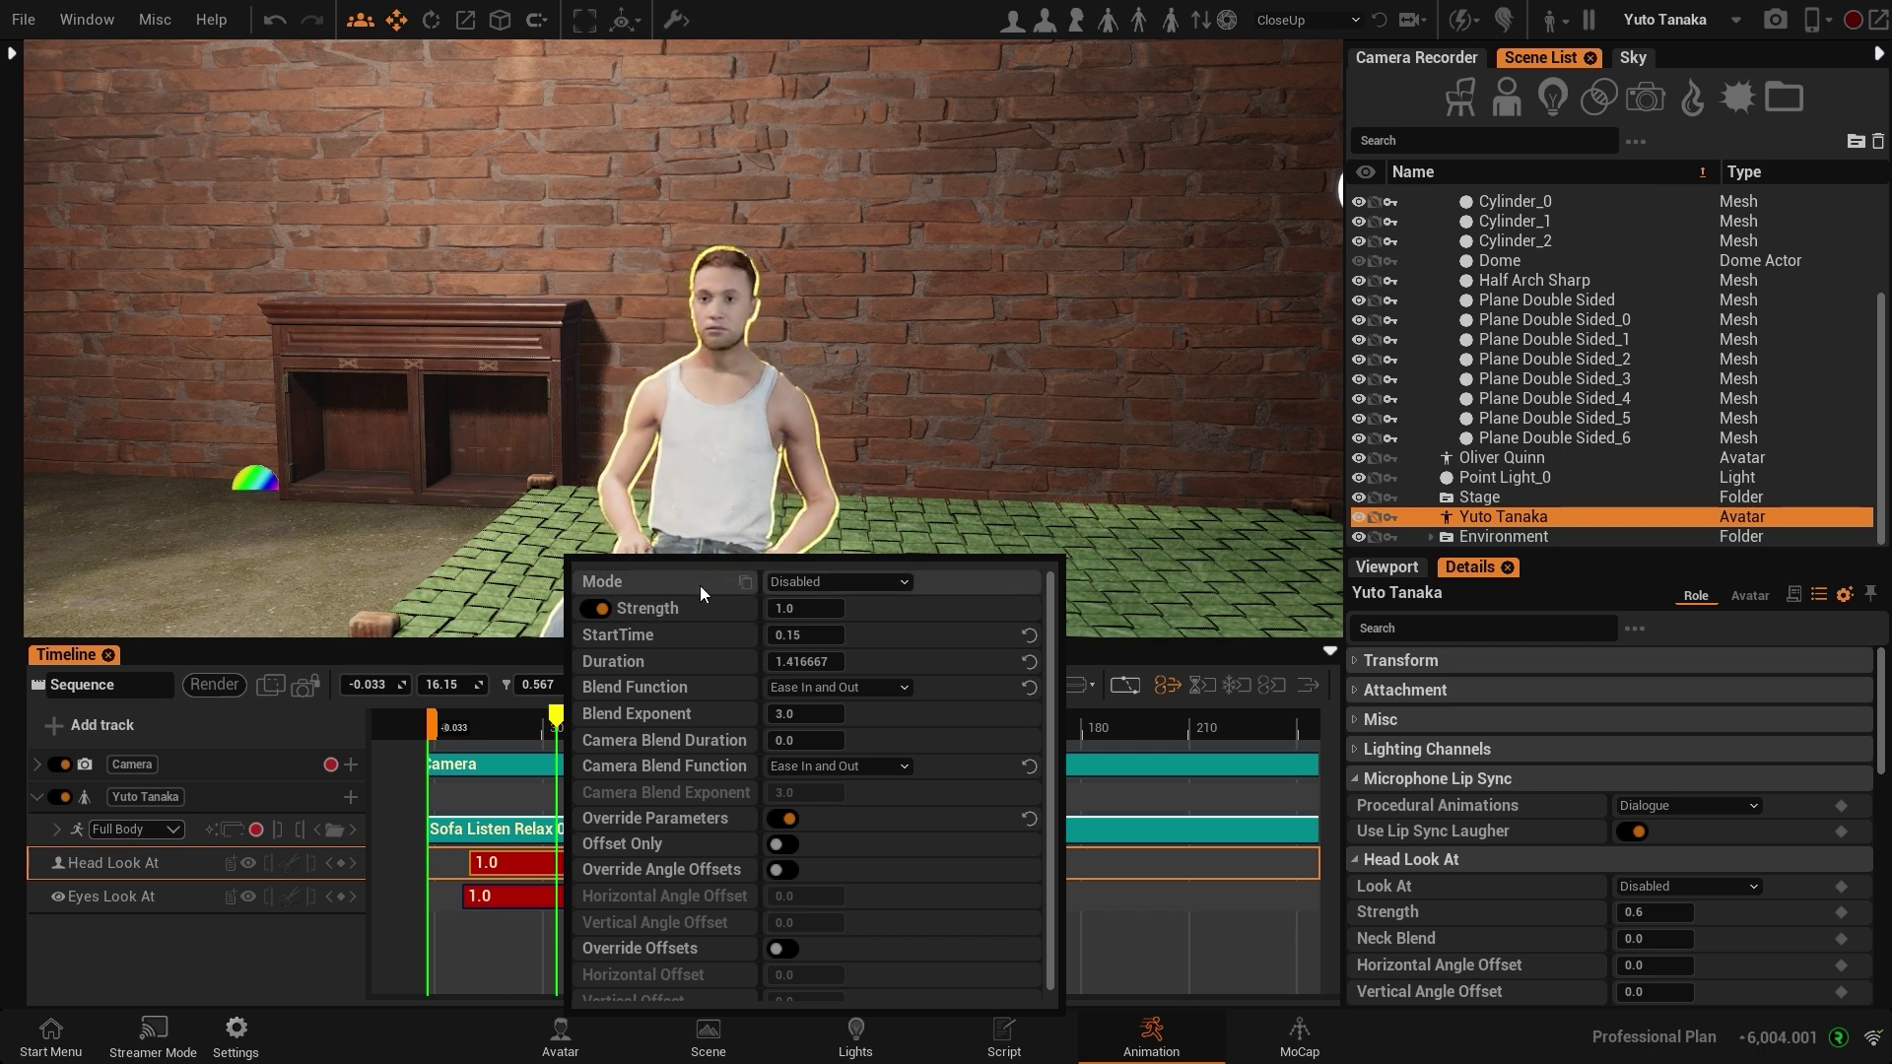
pyautogui.click(841, 582)
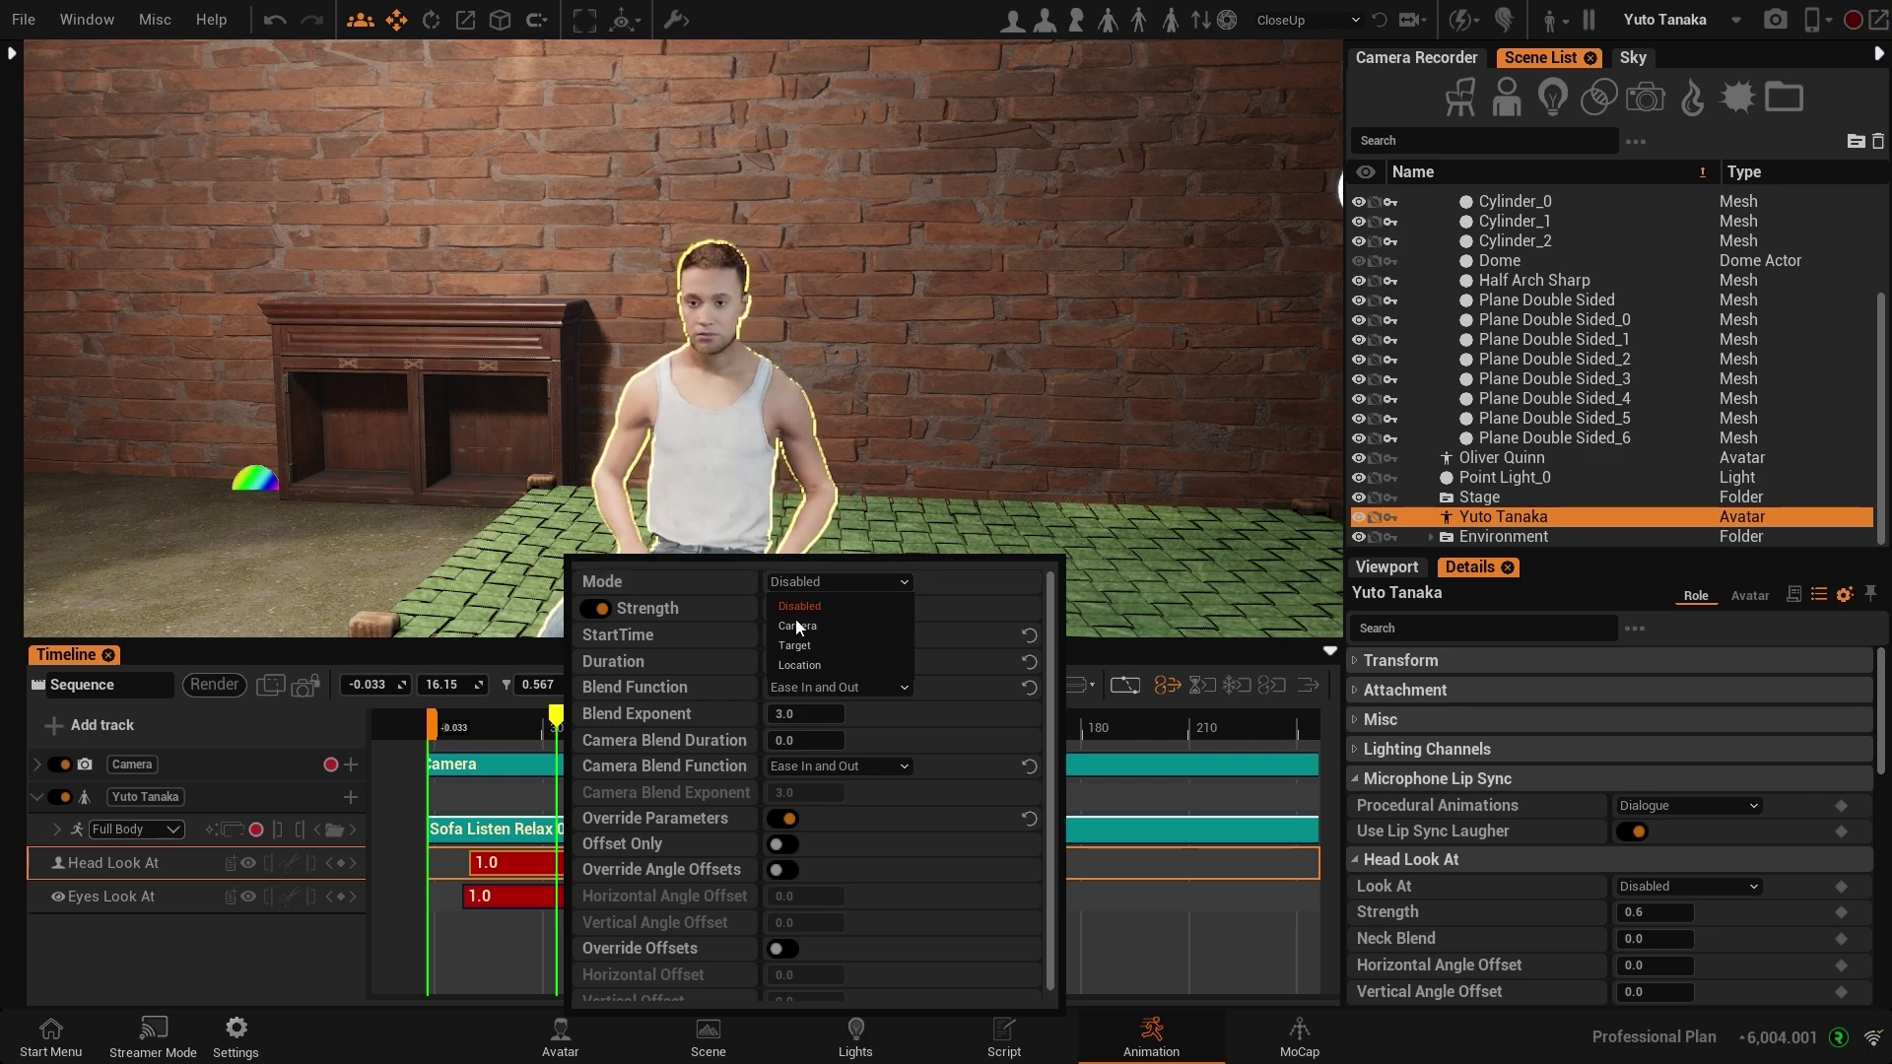
pyautogui.click(461, 979)
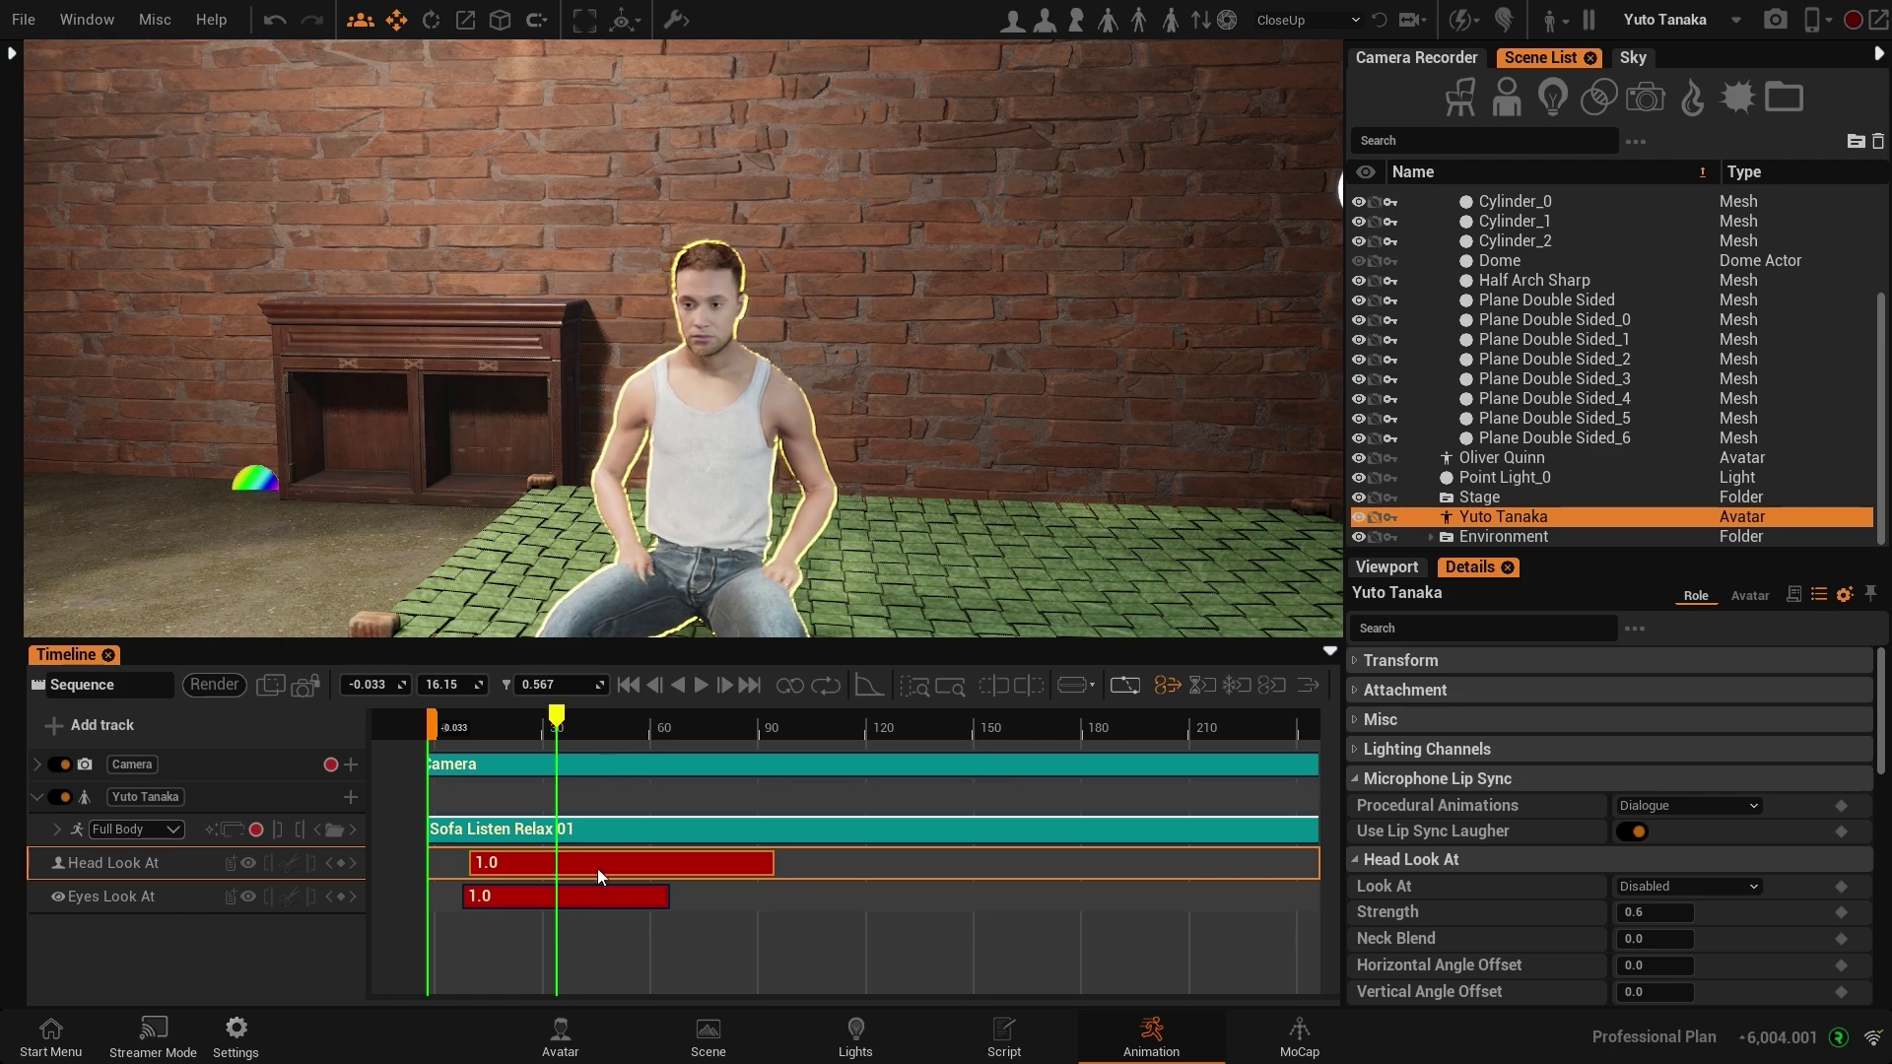
pyautogui.click(210, 764)
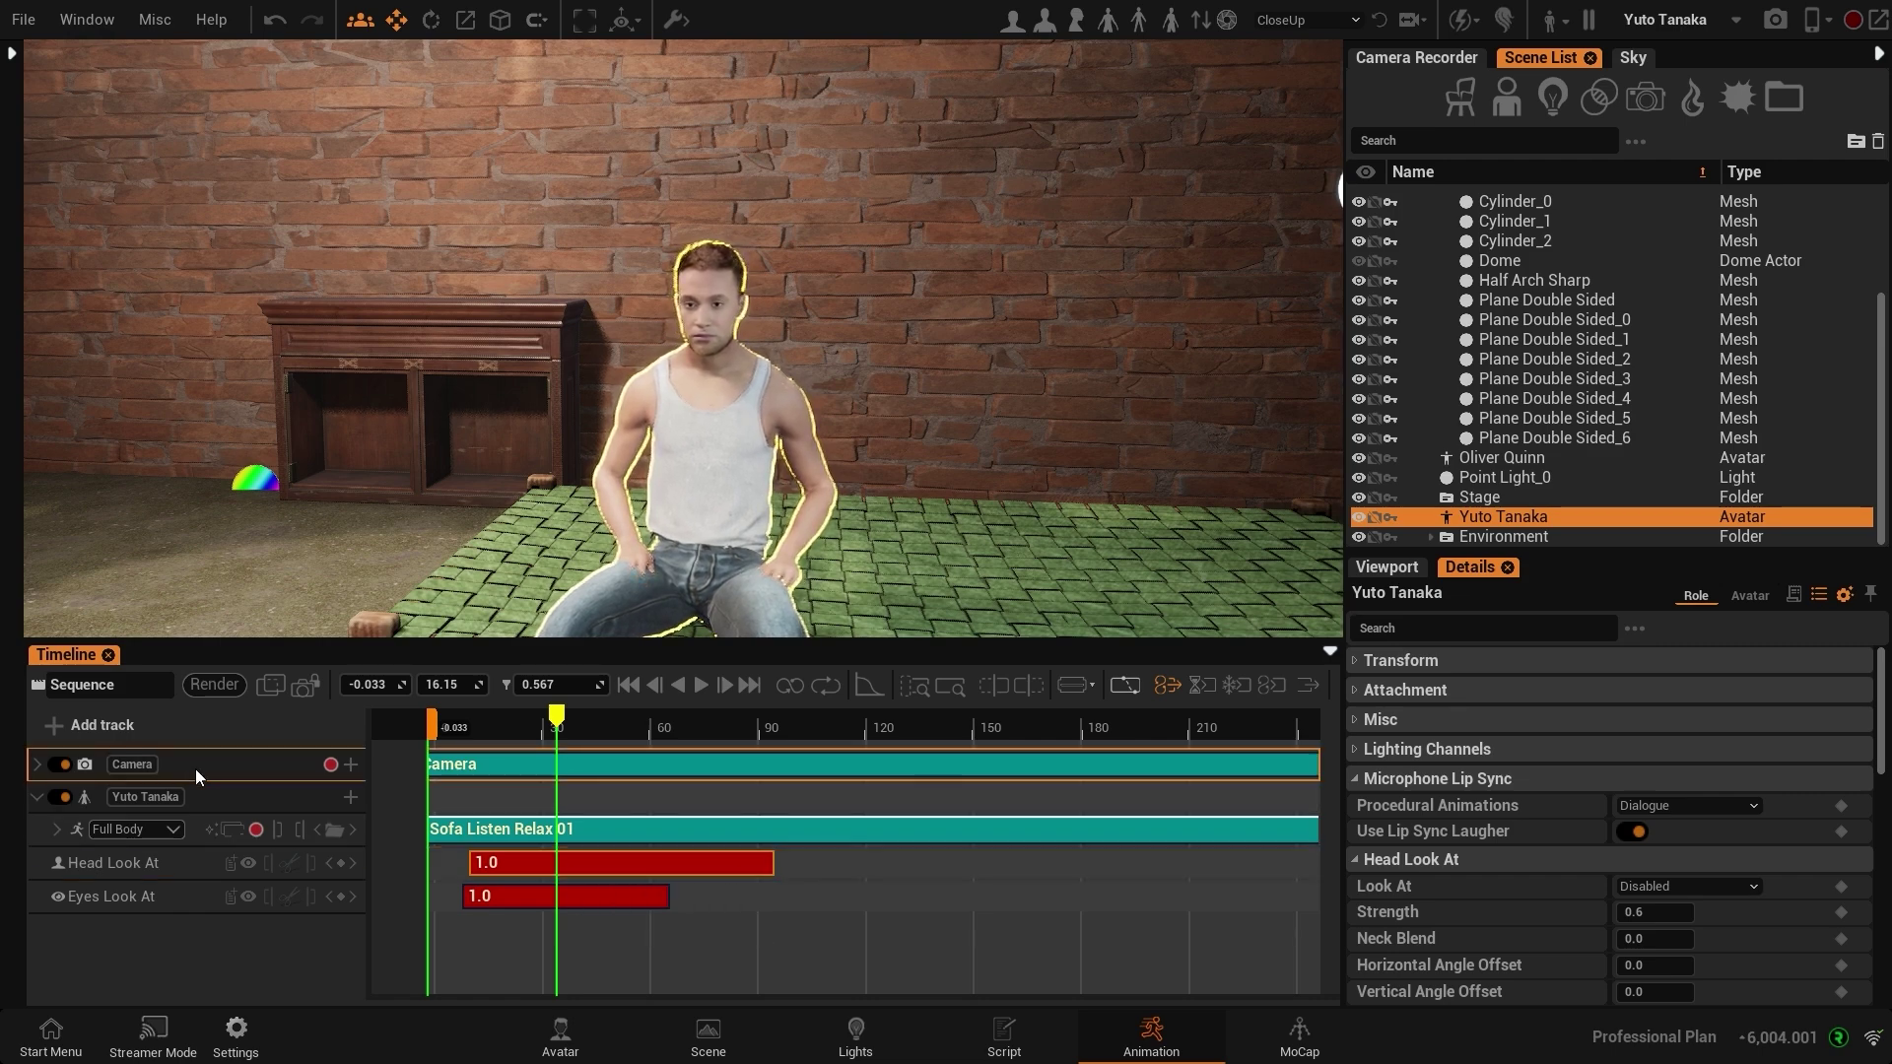
pyautogui.doubleClick(526, 866)
pyautogui.click(813, 581)
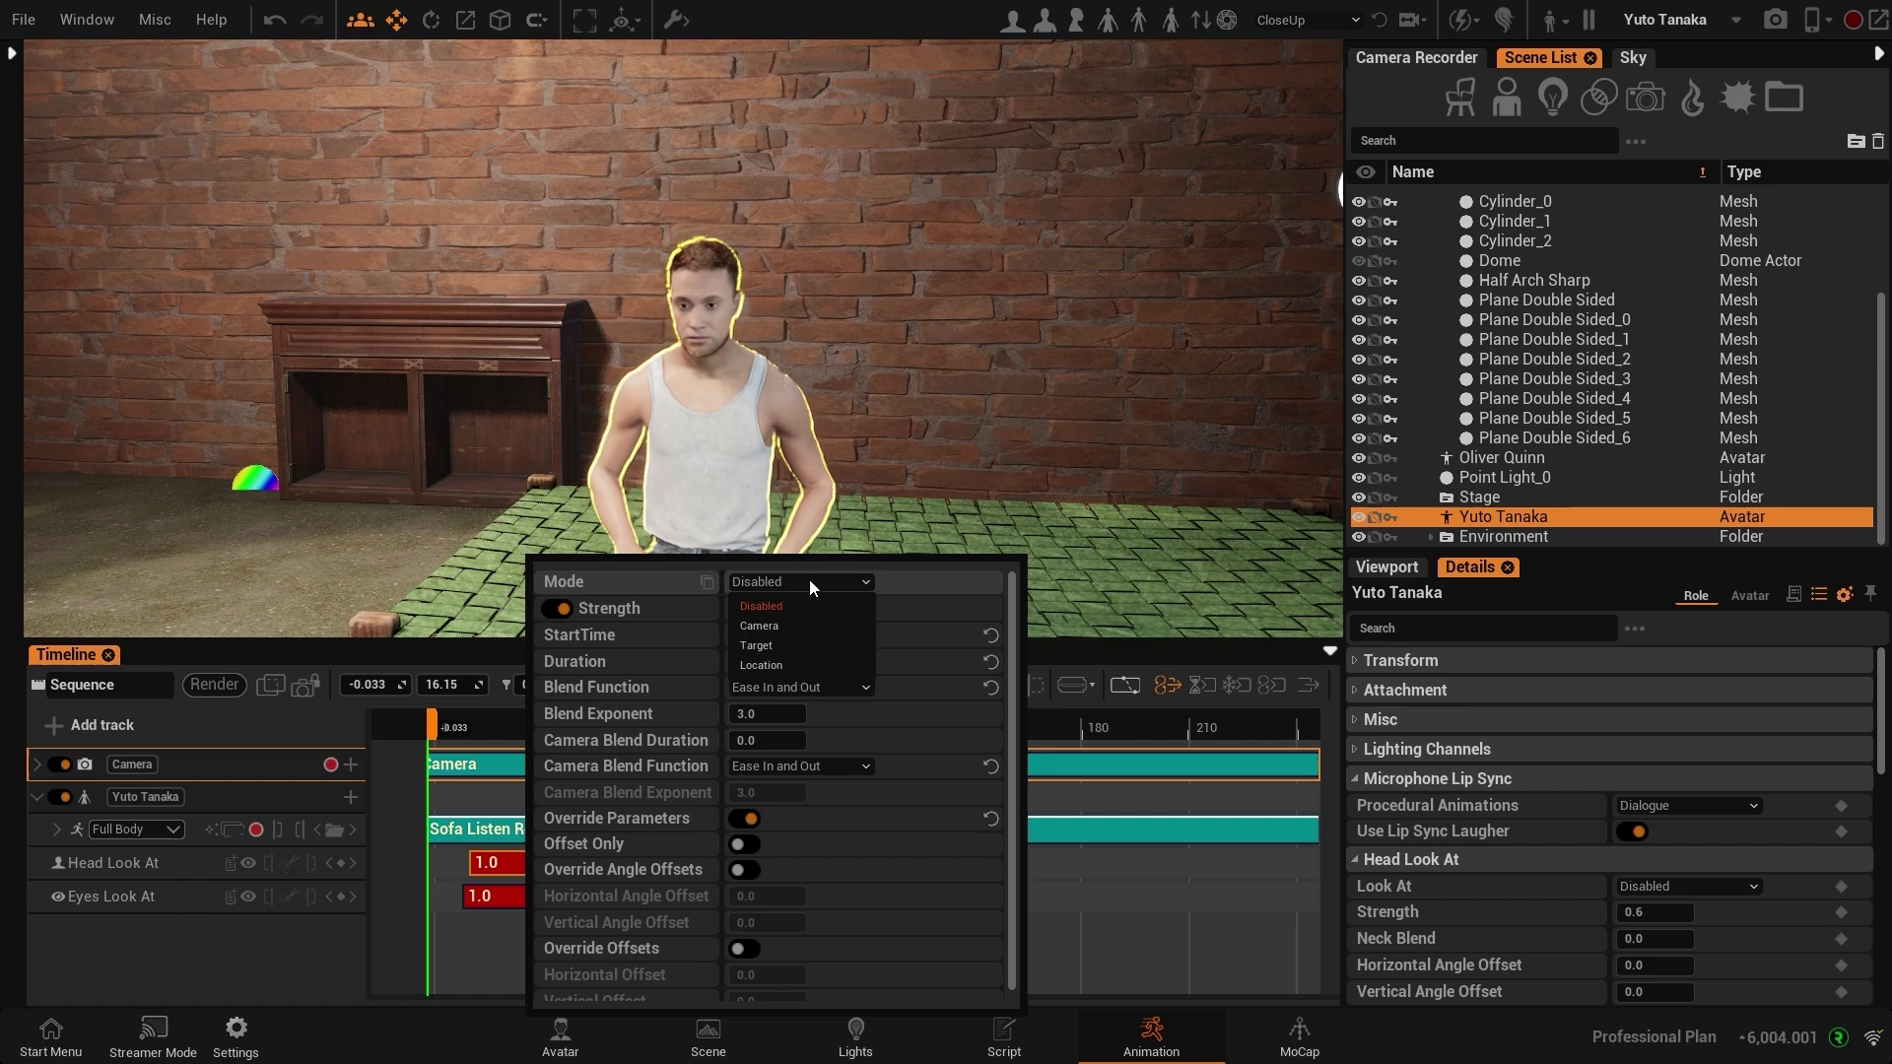
pyautogui.click(767, 645)
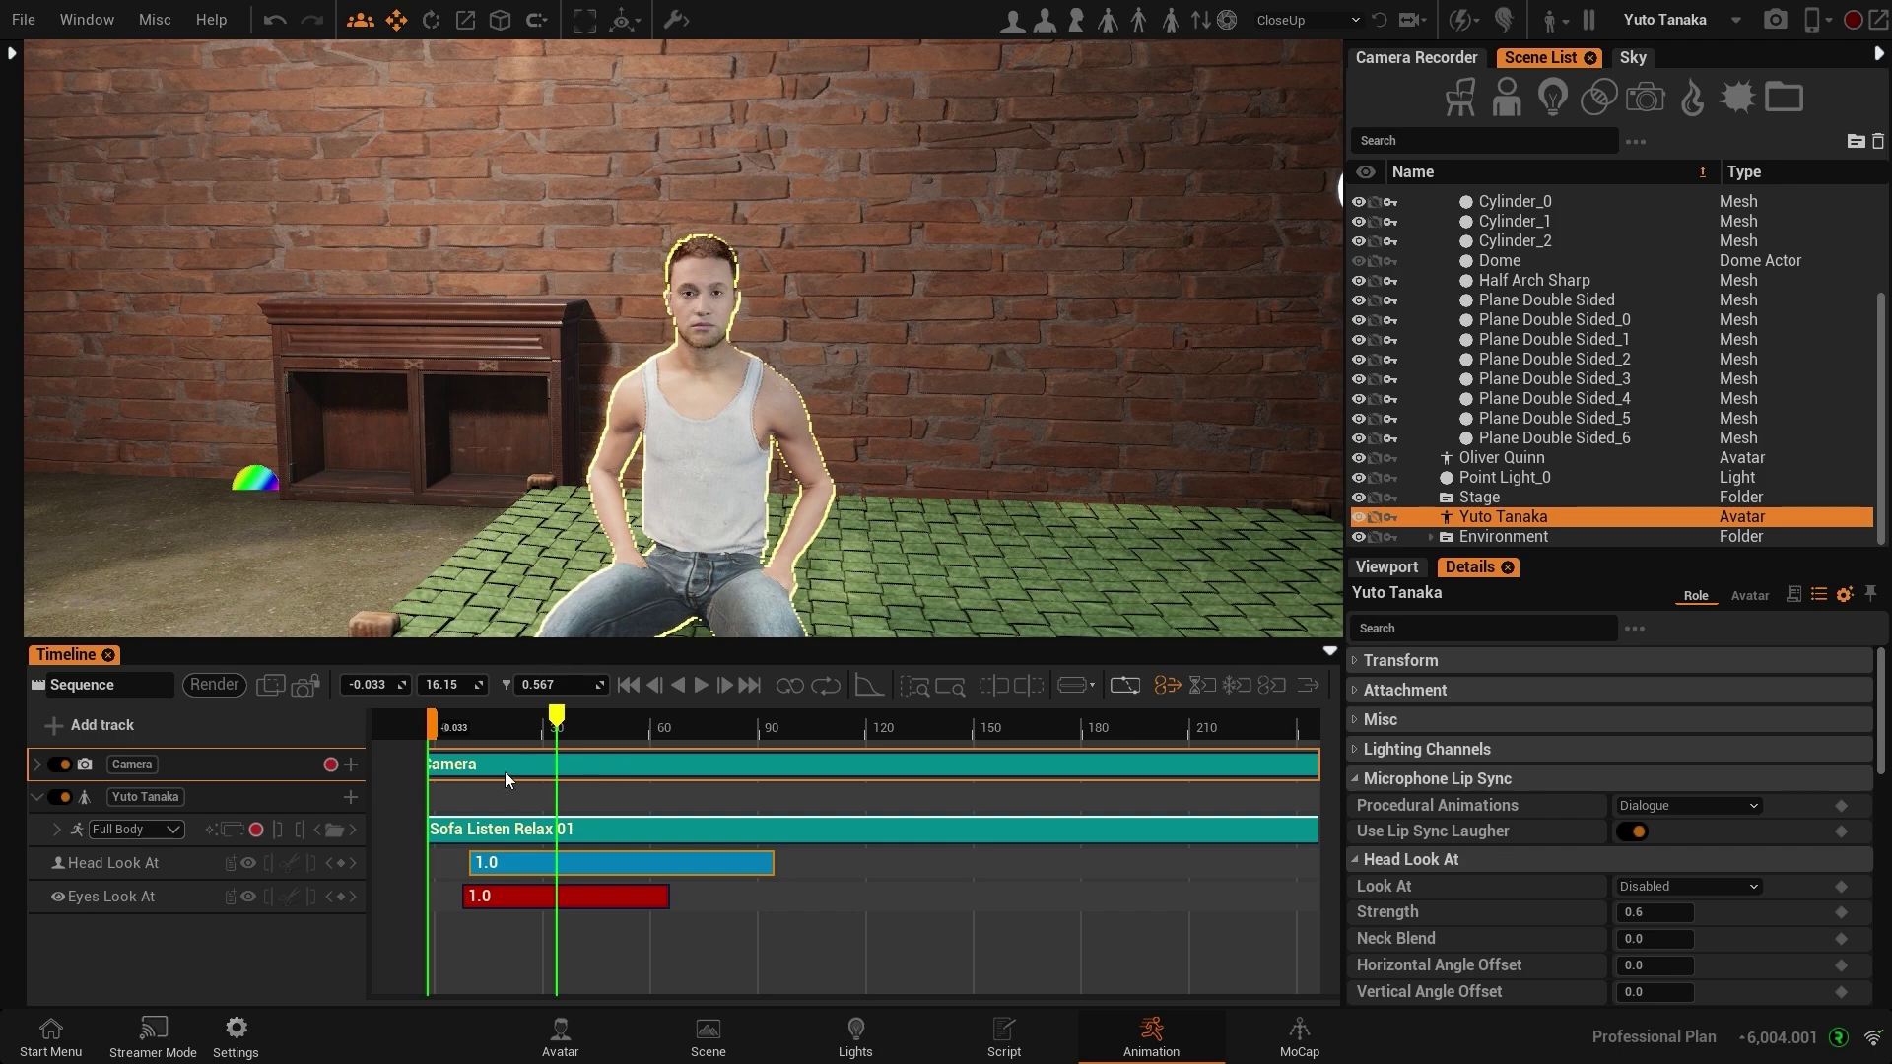
# Step: Scrub the playhead back to 0.05 to review the avatar's head direction, and switch the viewport to the sequence camera
pyautogui.click(505, 772)
pyautogui.moveTo(564, 735); pyautogui.dragTo(518, 738)
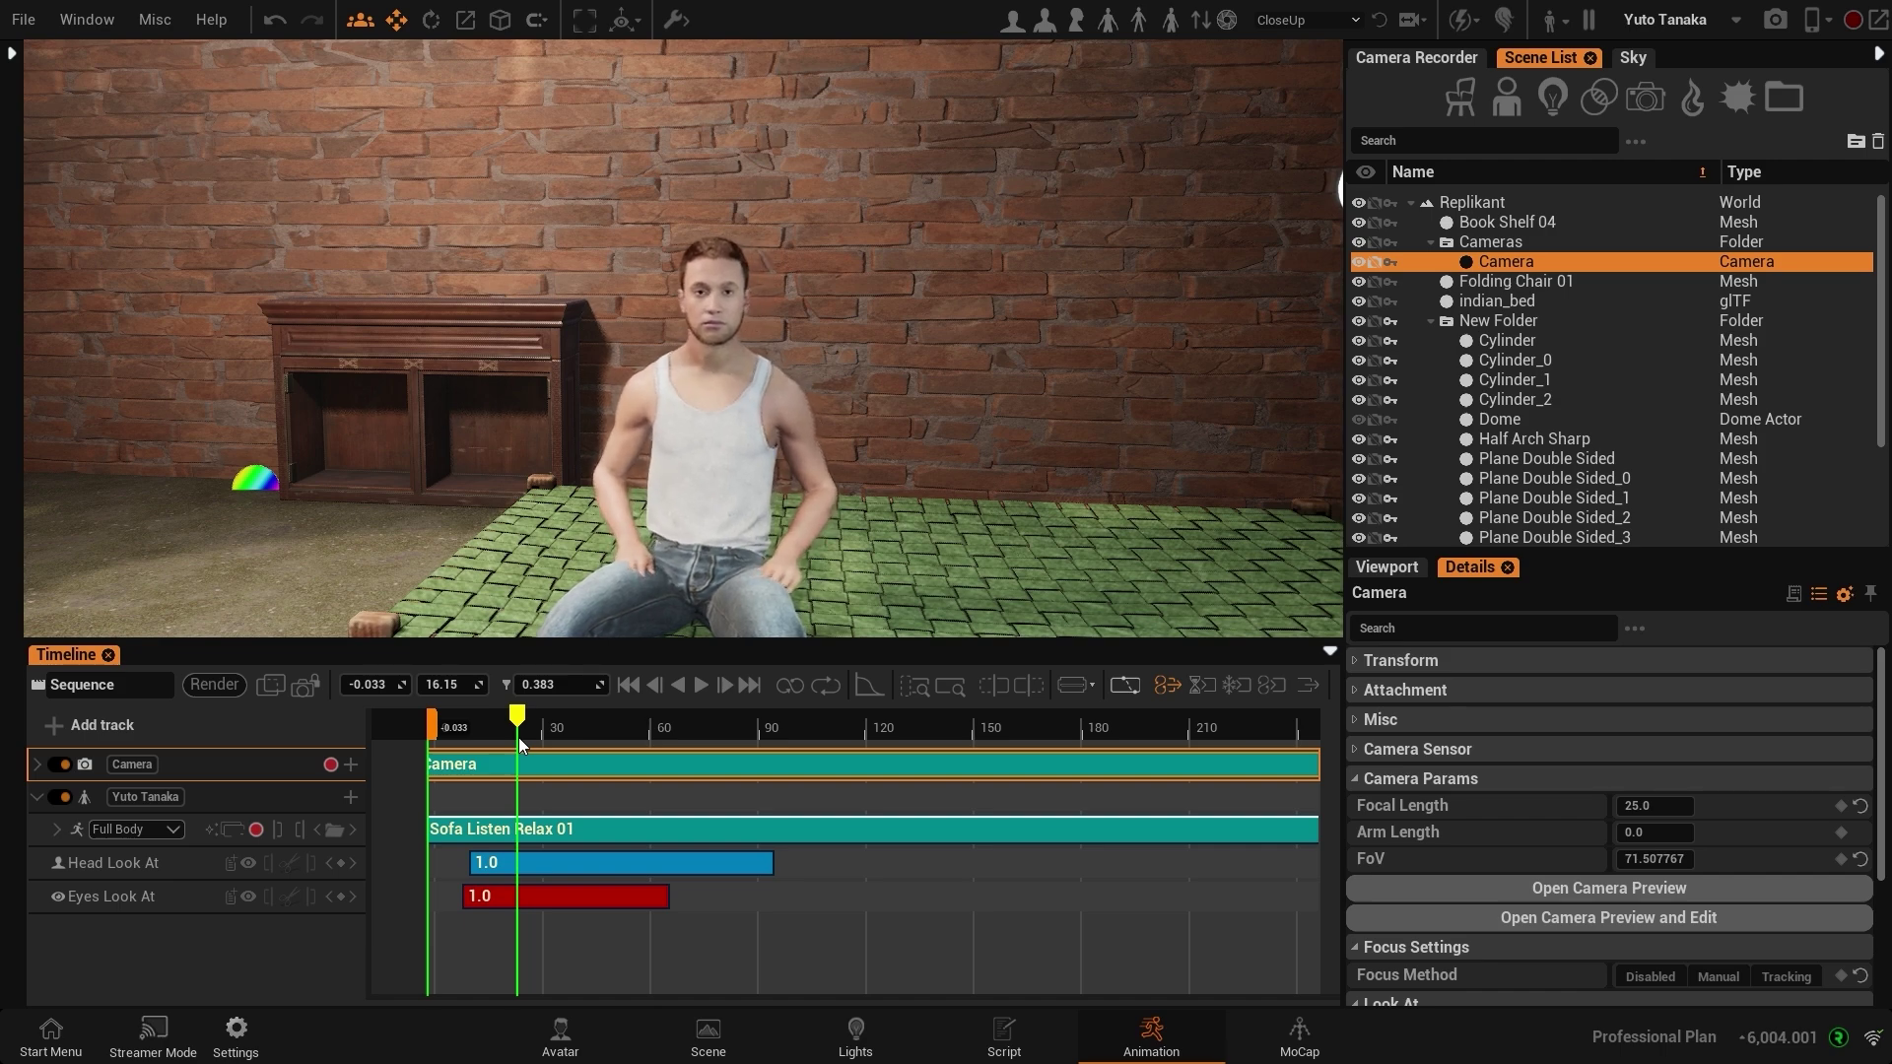
pyautogui.moveTo(518, 737); pyautogui.dragTo(481, 727)
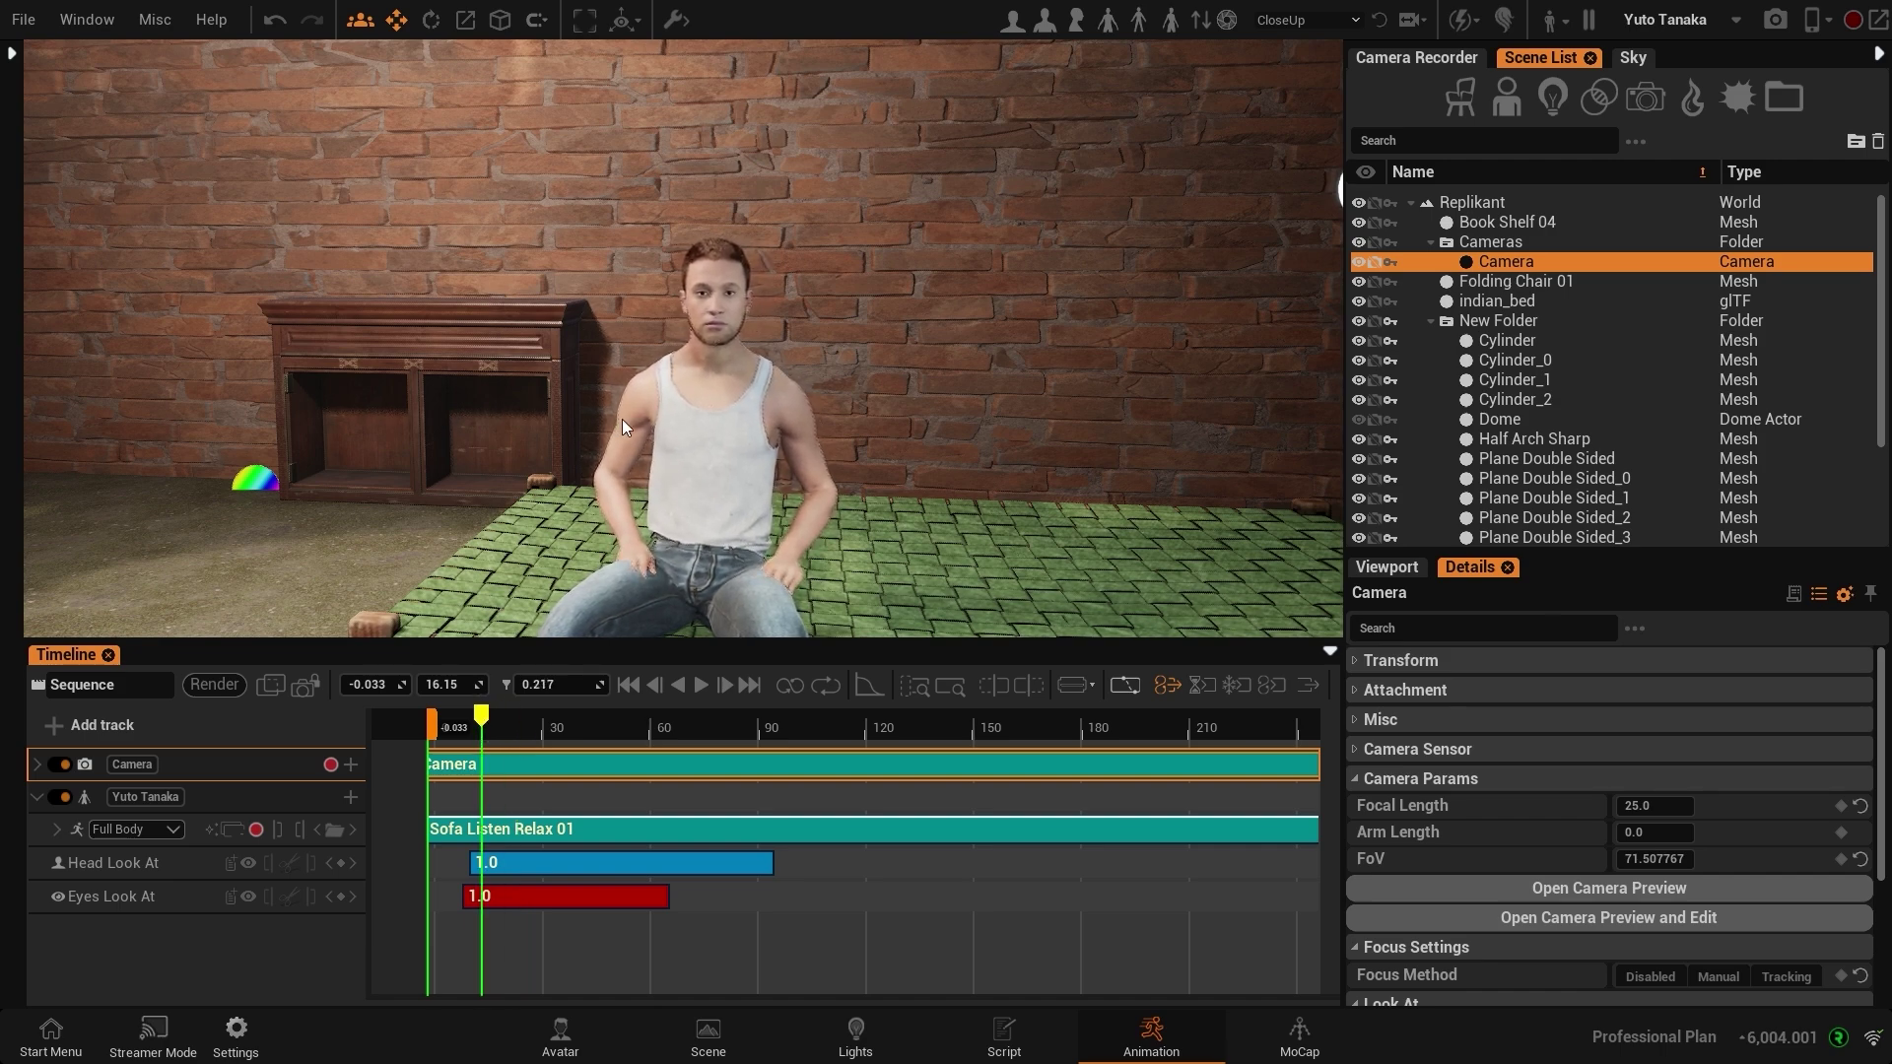
pyautogui.moveTo(623, 418); pyautogui.dragTo(788, 483)
pyautogui.moveTo(521, 731); pyautogui.dragTo(446, 725)
pyautogui.click(305, 687)
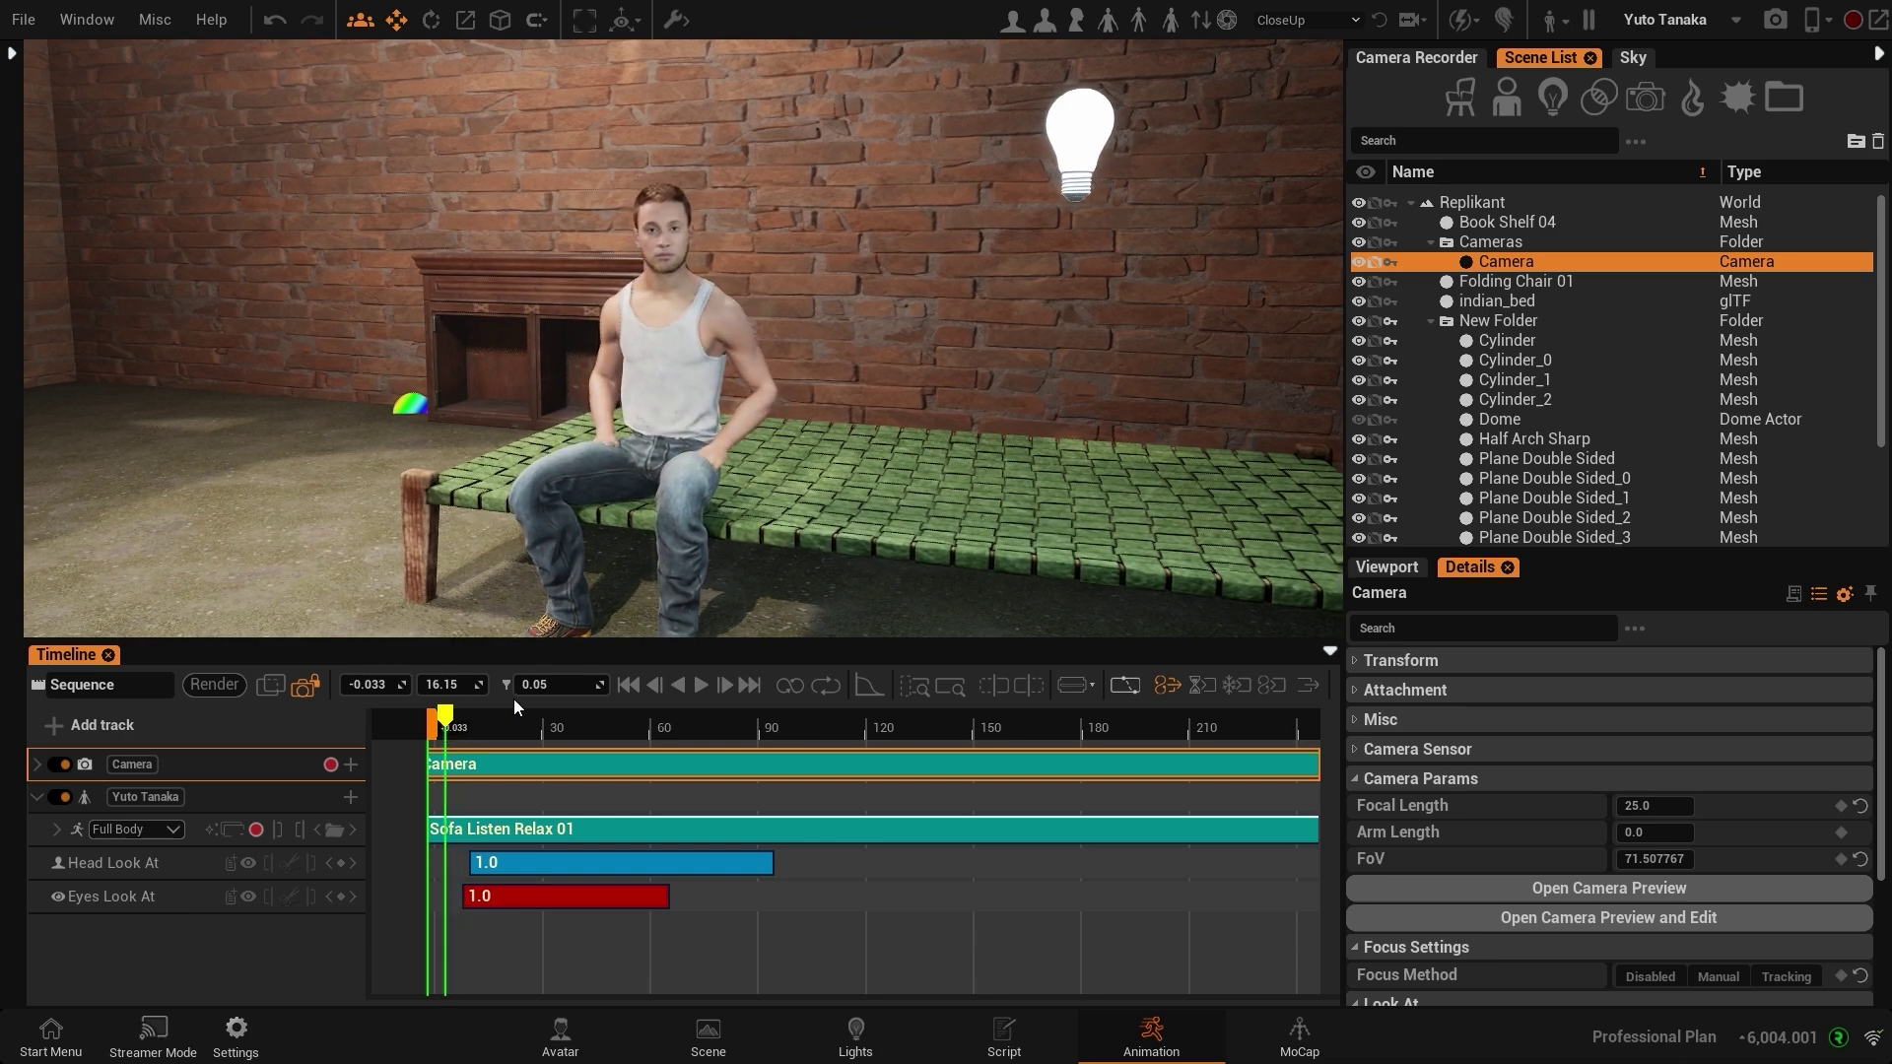
# Step: Play the sequence through the camera, and scrub the playhead to 0.583 to check the head and gaze direction
pyautogui.click(556, 863)
pyautogui.rightClick(558, 863)
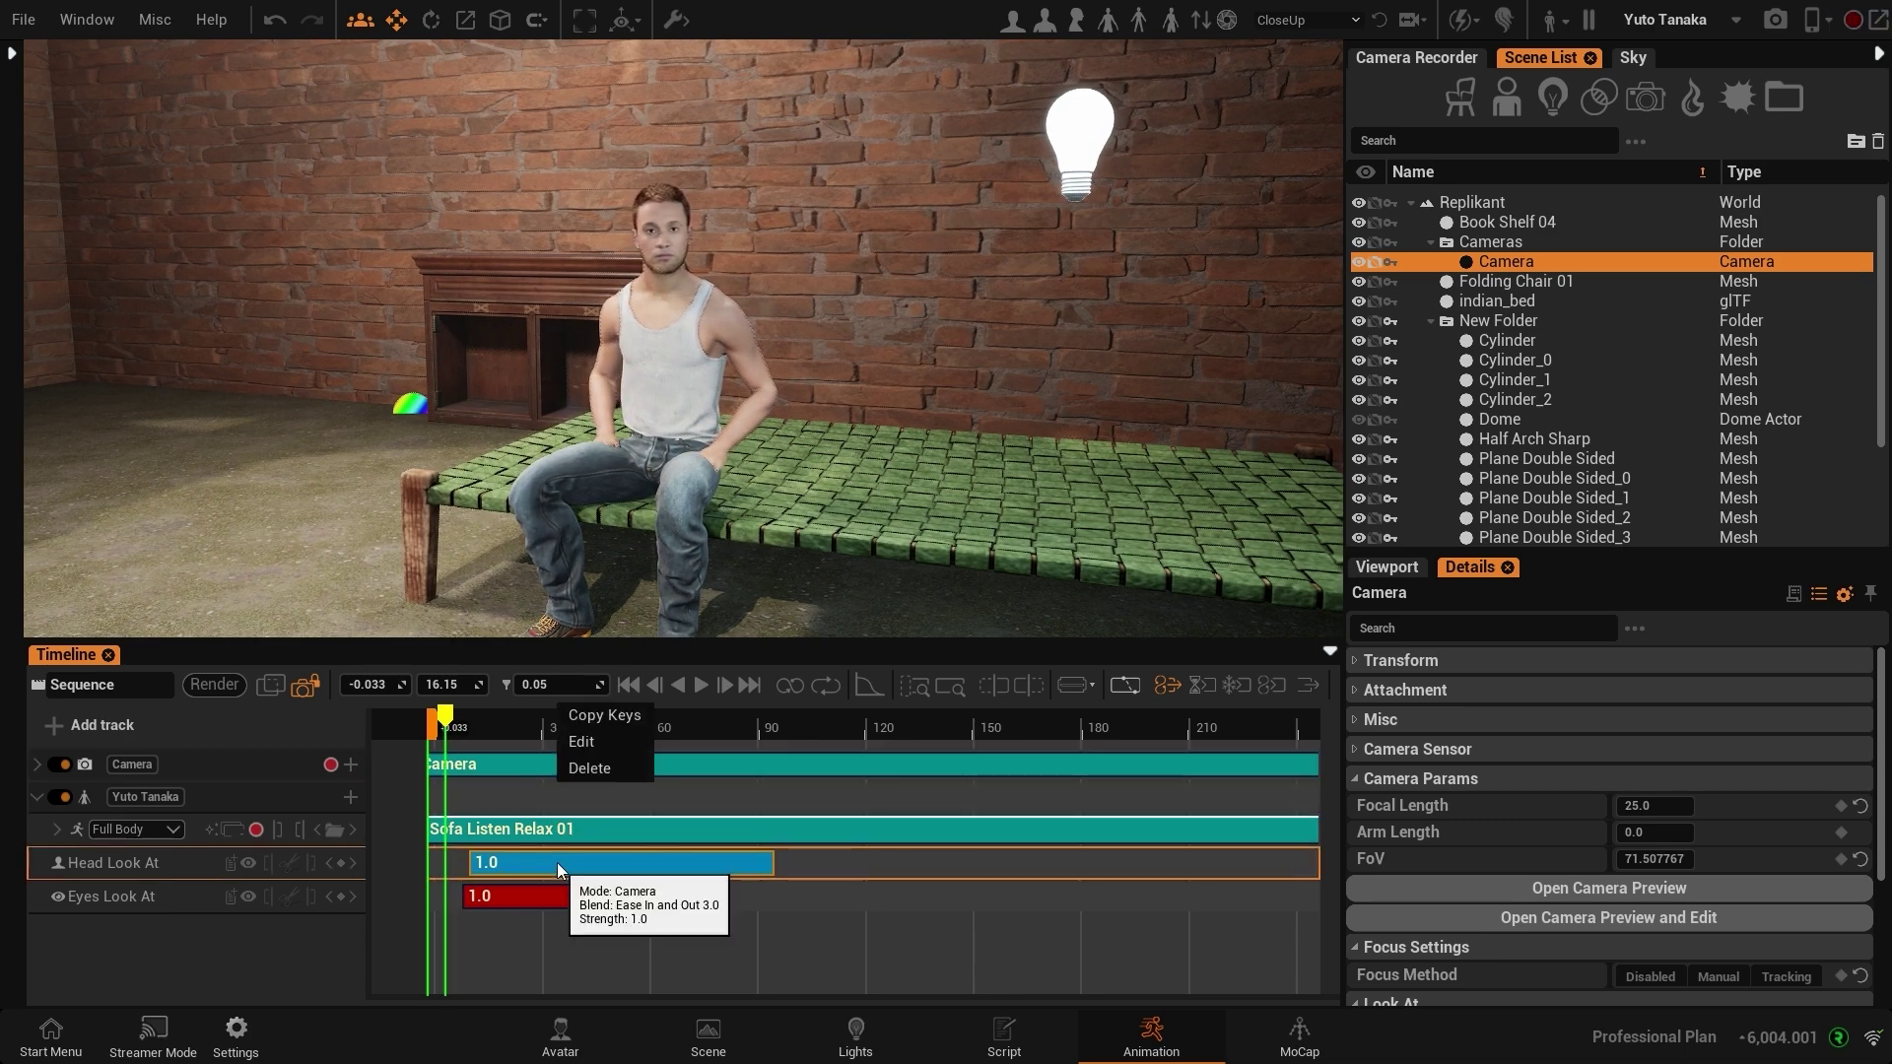
pyautogui.click(568, 858)
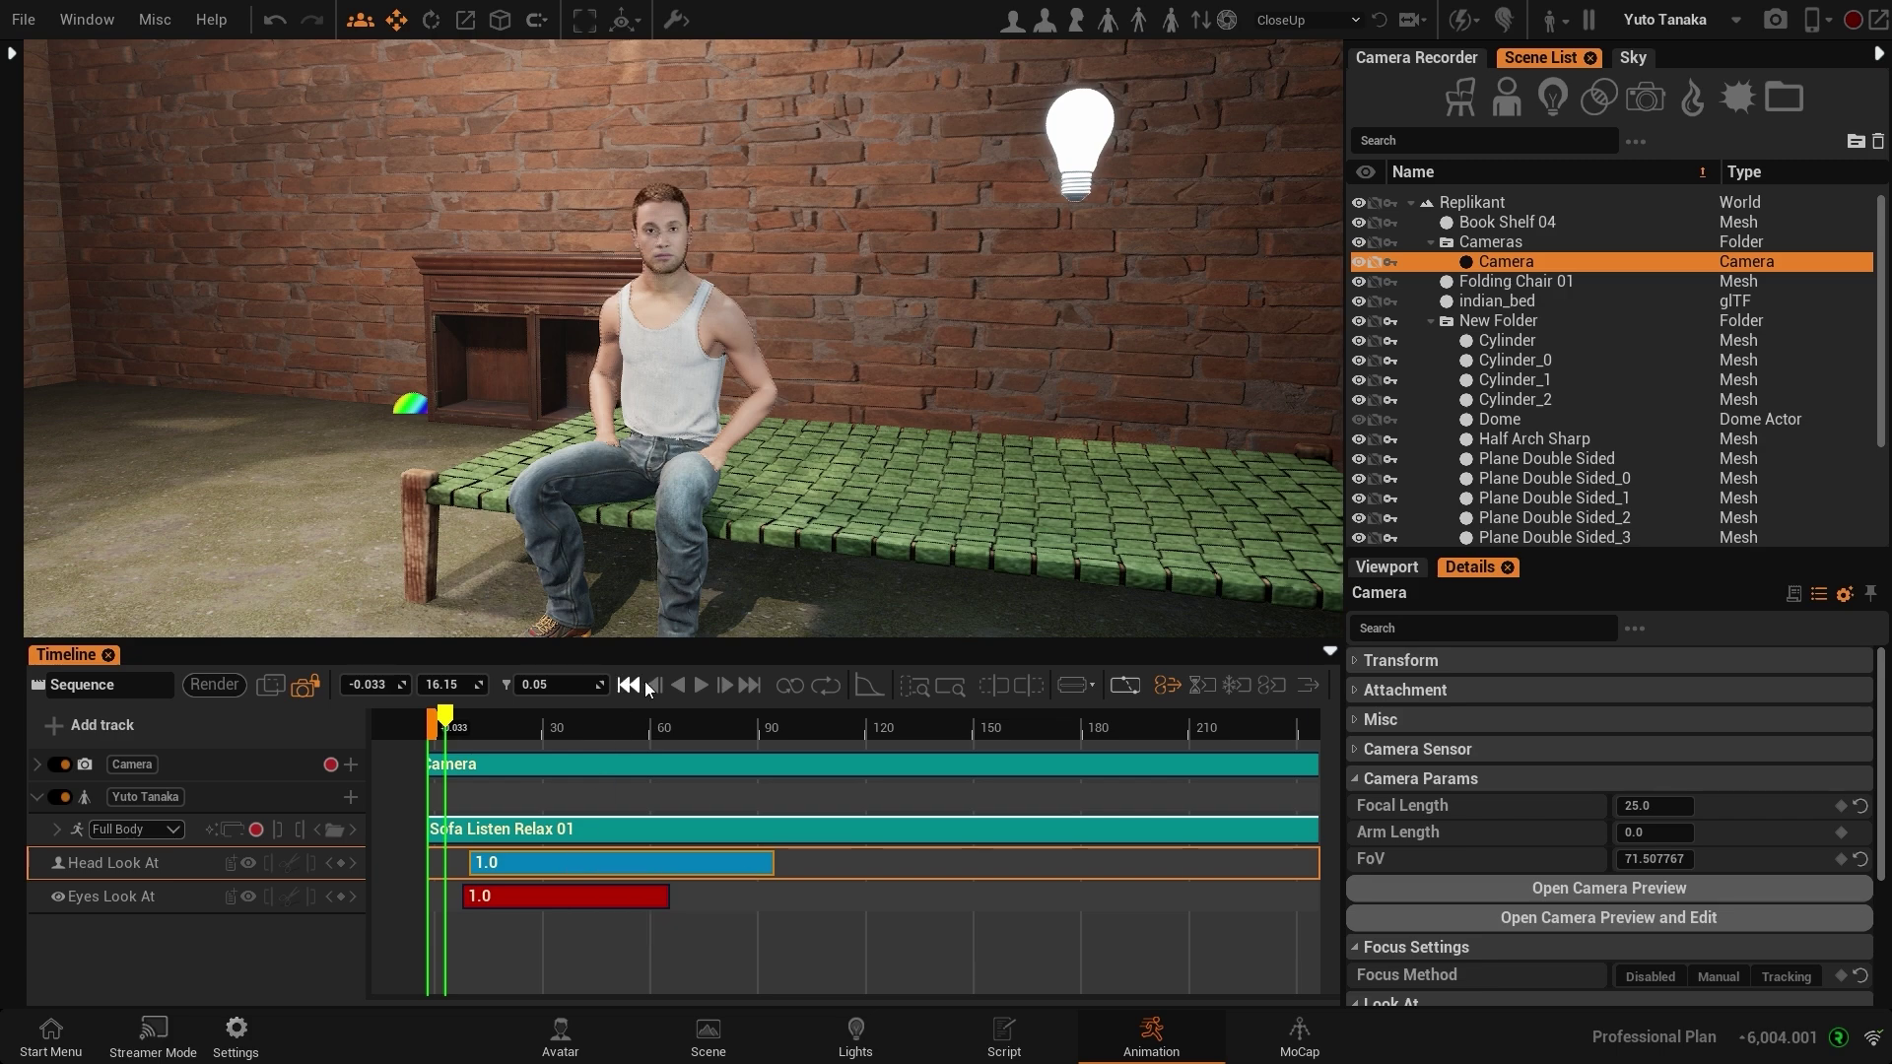
pyautogui.click(703, 686)
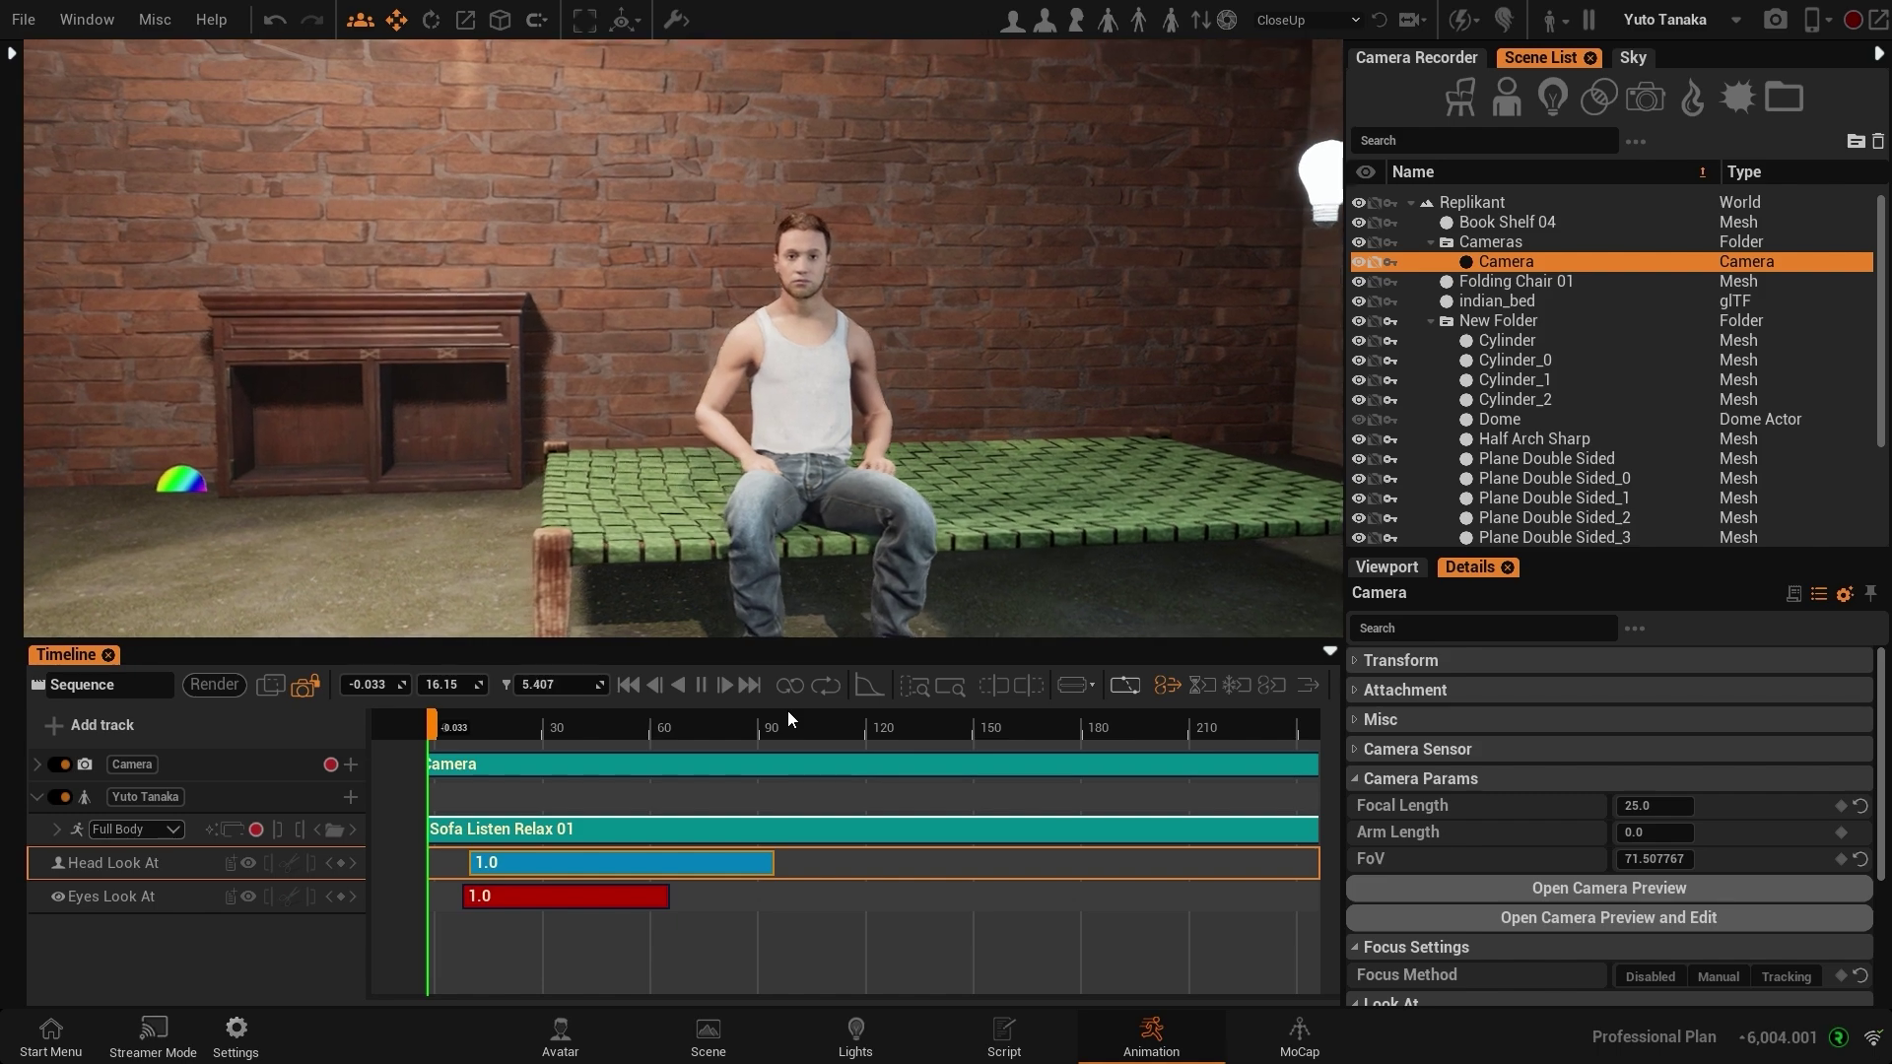
pyautogui.scroll(-2, 812, 858)
pyautogui.scroll(2, 805, 860)
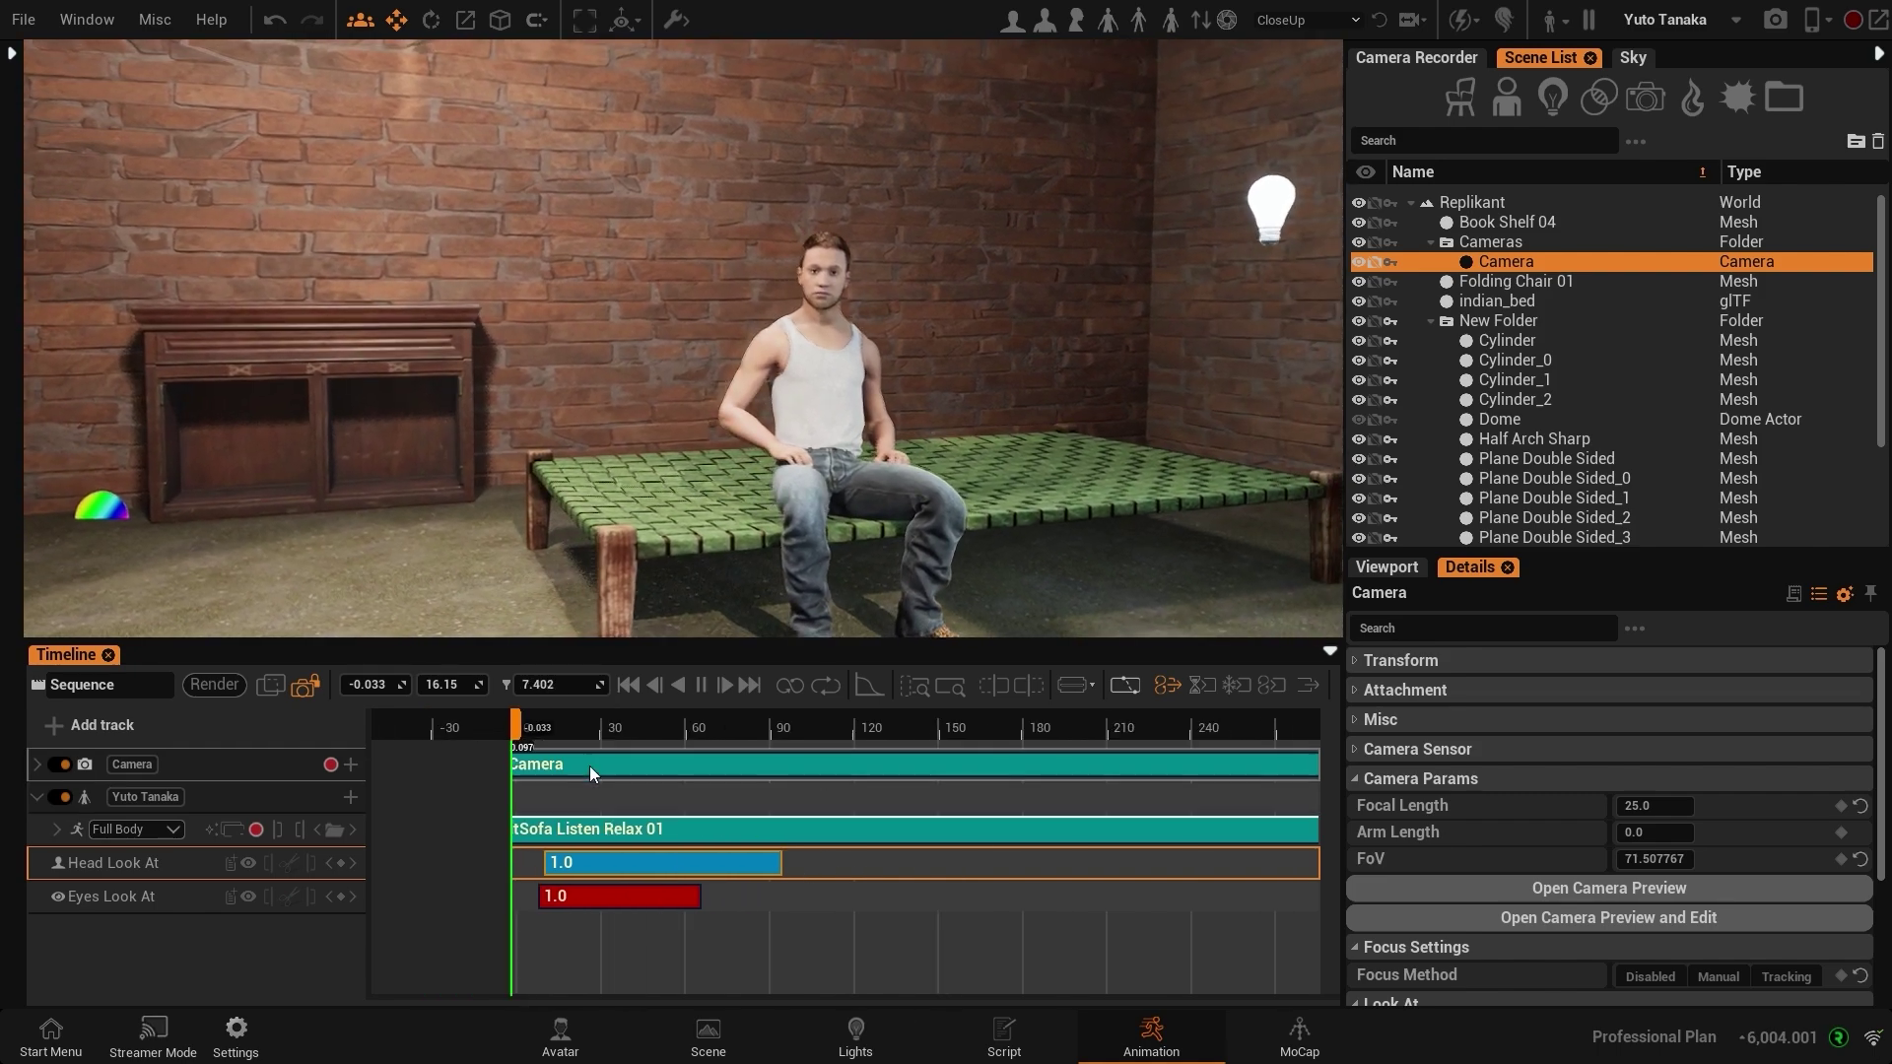
pyautogui.moveTo(540, 730); pyautogui.dragTo(588, 733)
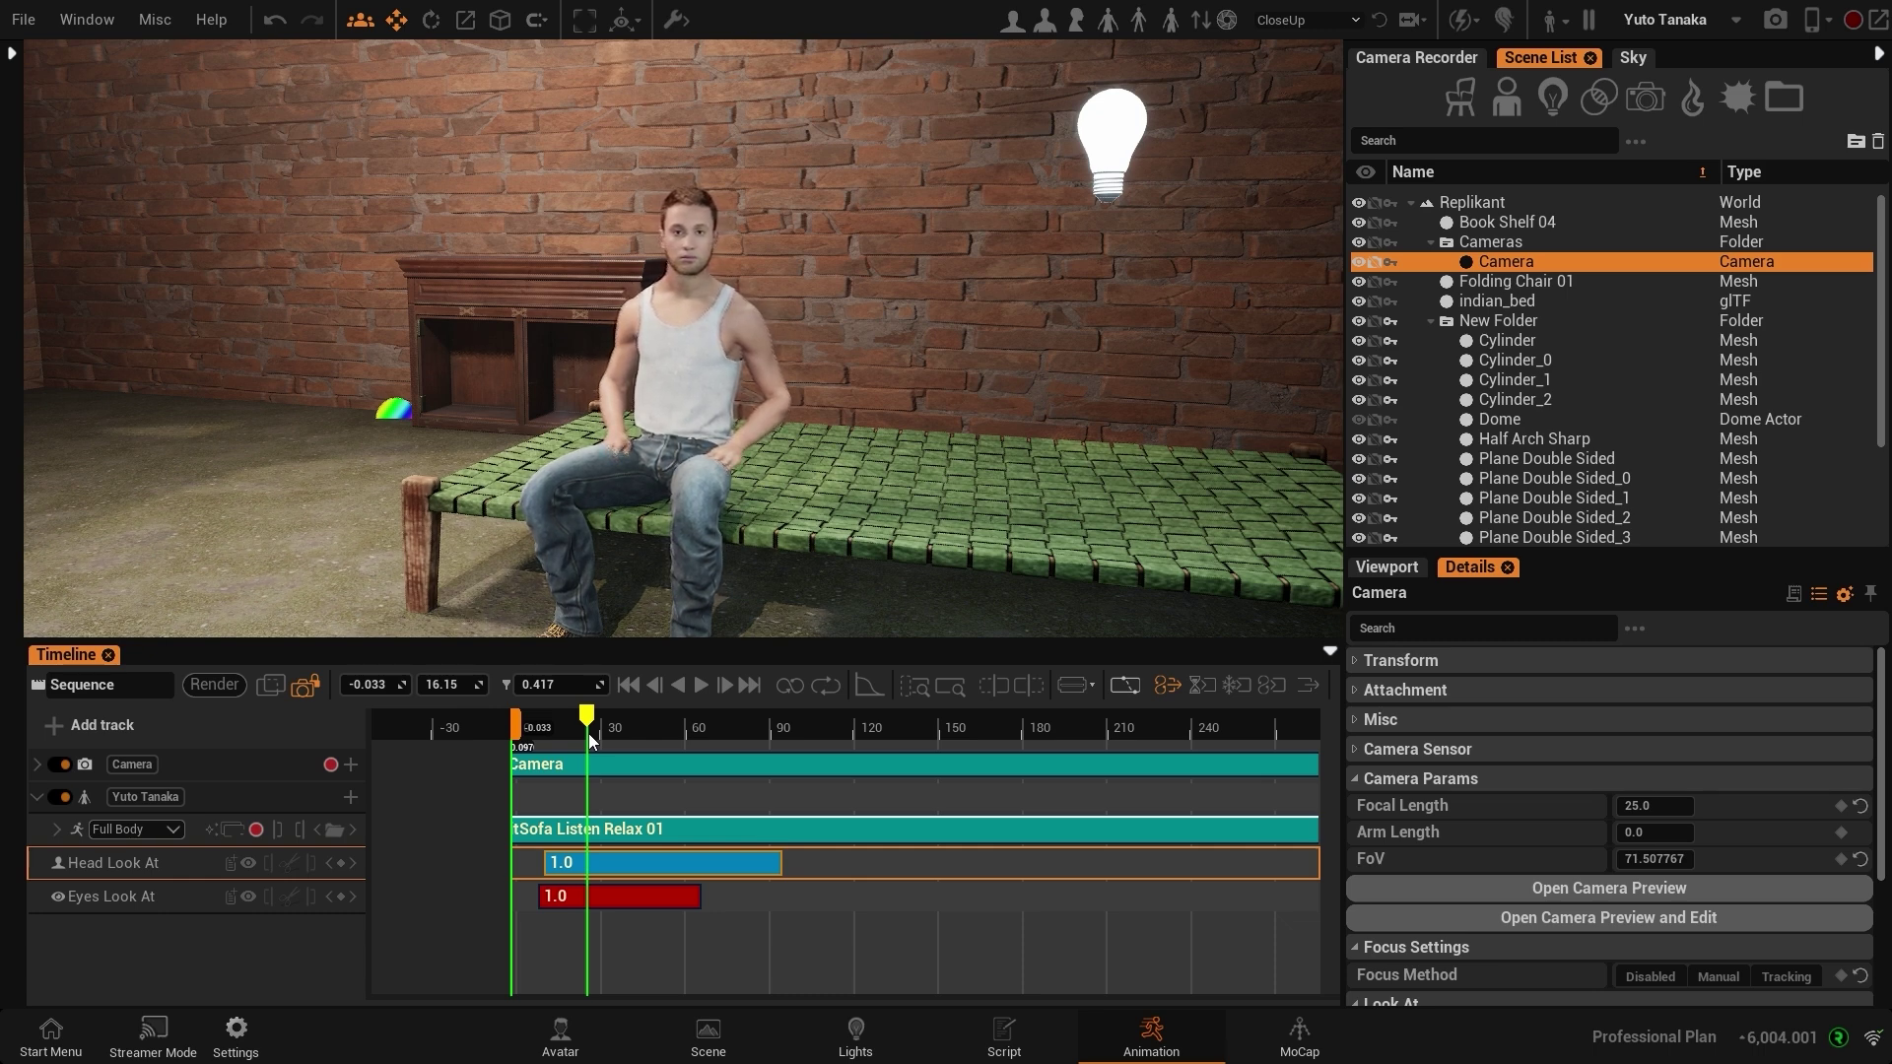
pyautogui.moveTo(588, 733); pyautogui.dragTo(598, 729)
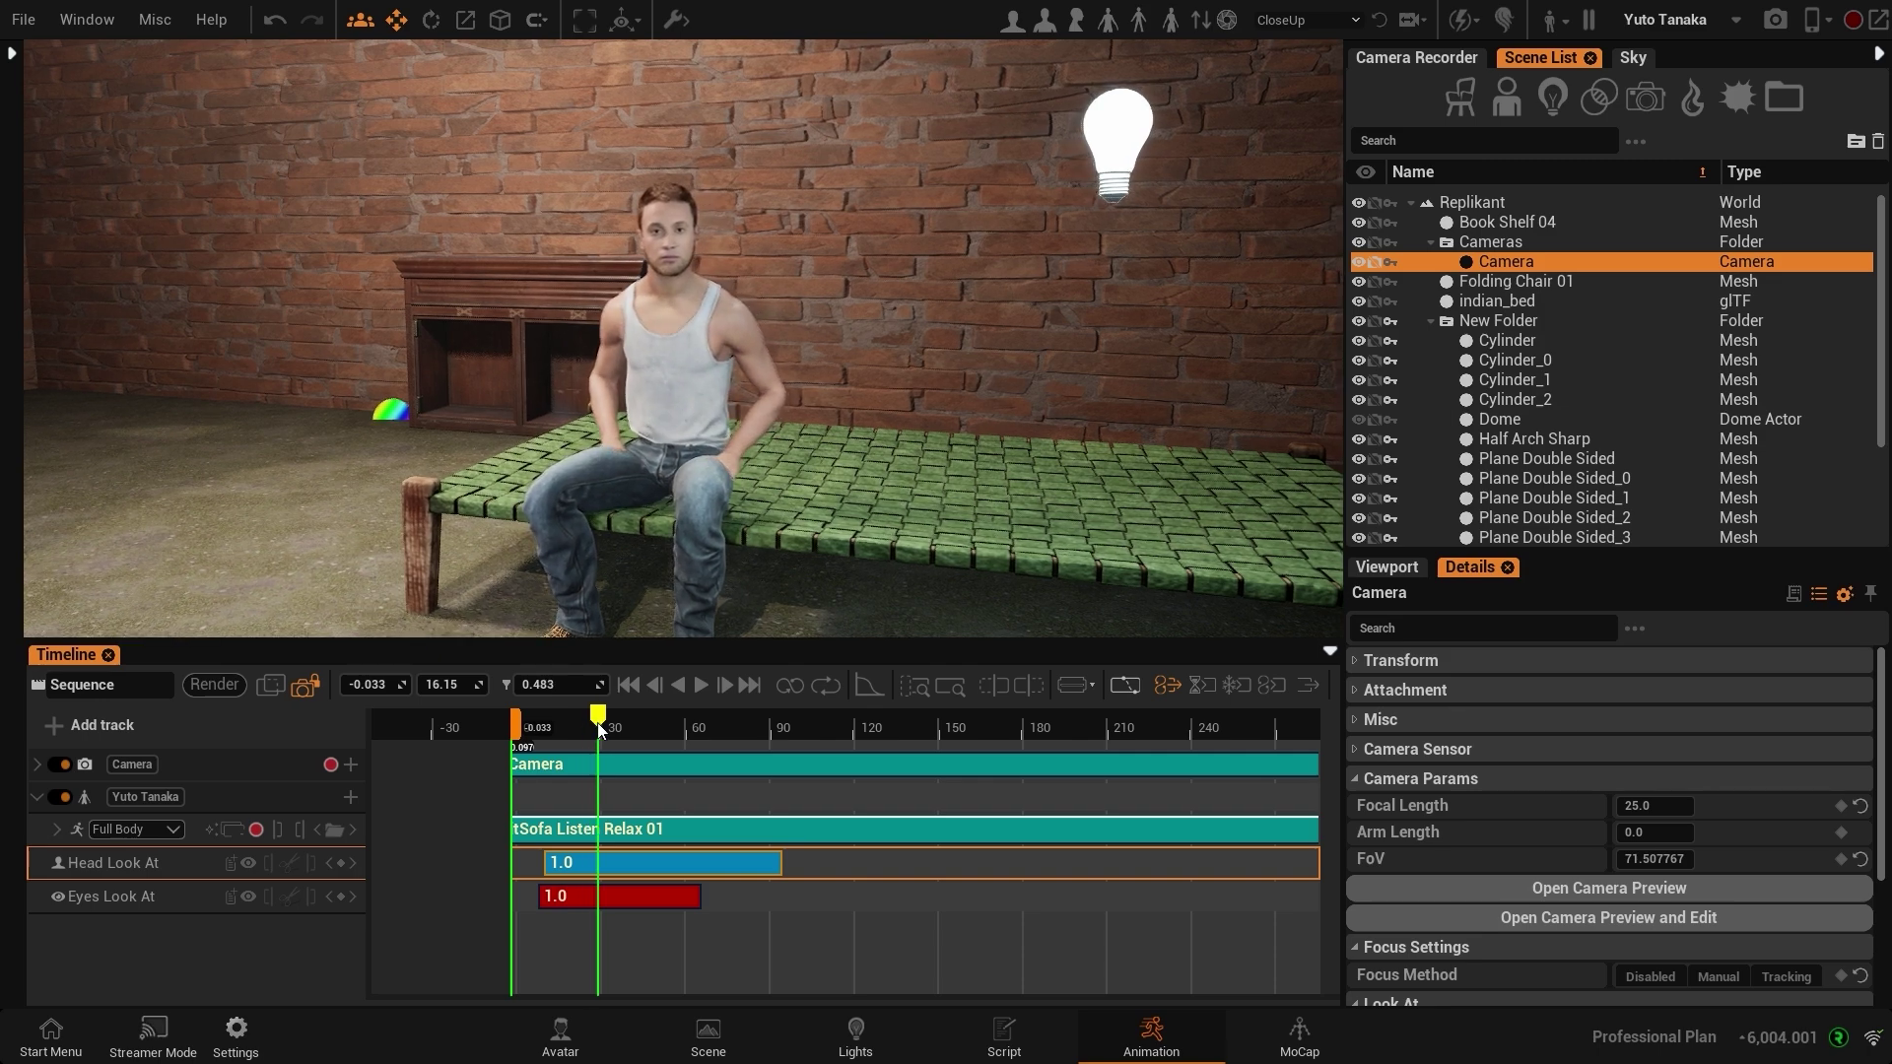
pyautogui.moveTo(599, 724)
pyautogui.mouseDown()
pyautogui.moveTo(1232, 752)
pyautogui.moveTo(512, 737)
pyautogui.moveTo(615, 739)
pyautogui.mouseUp()
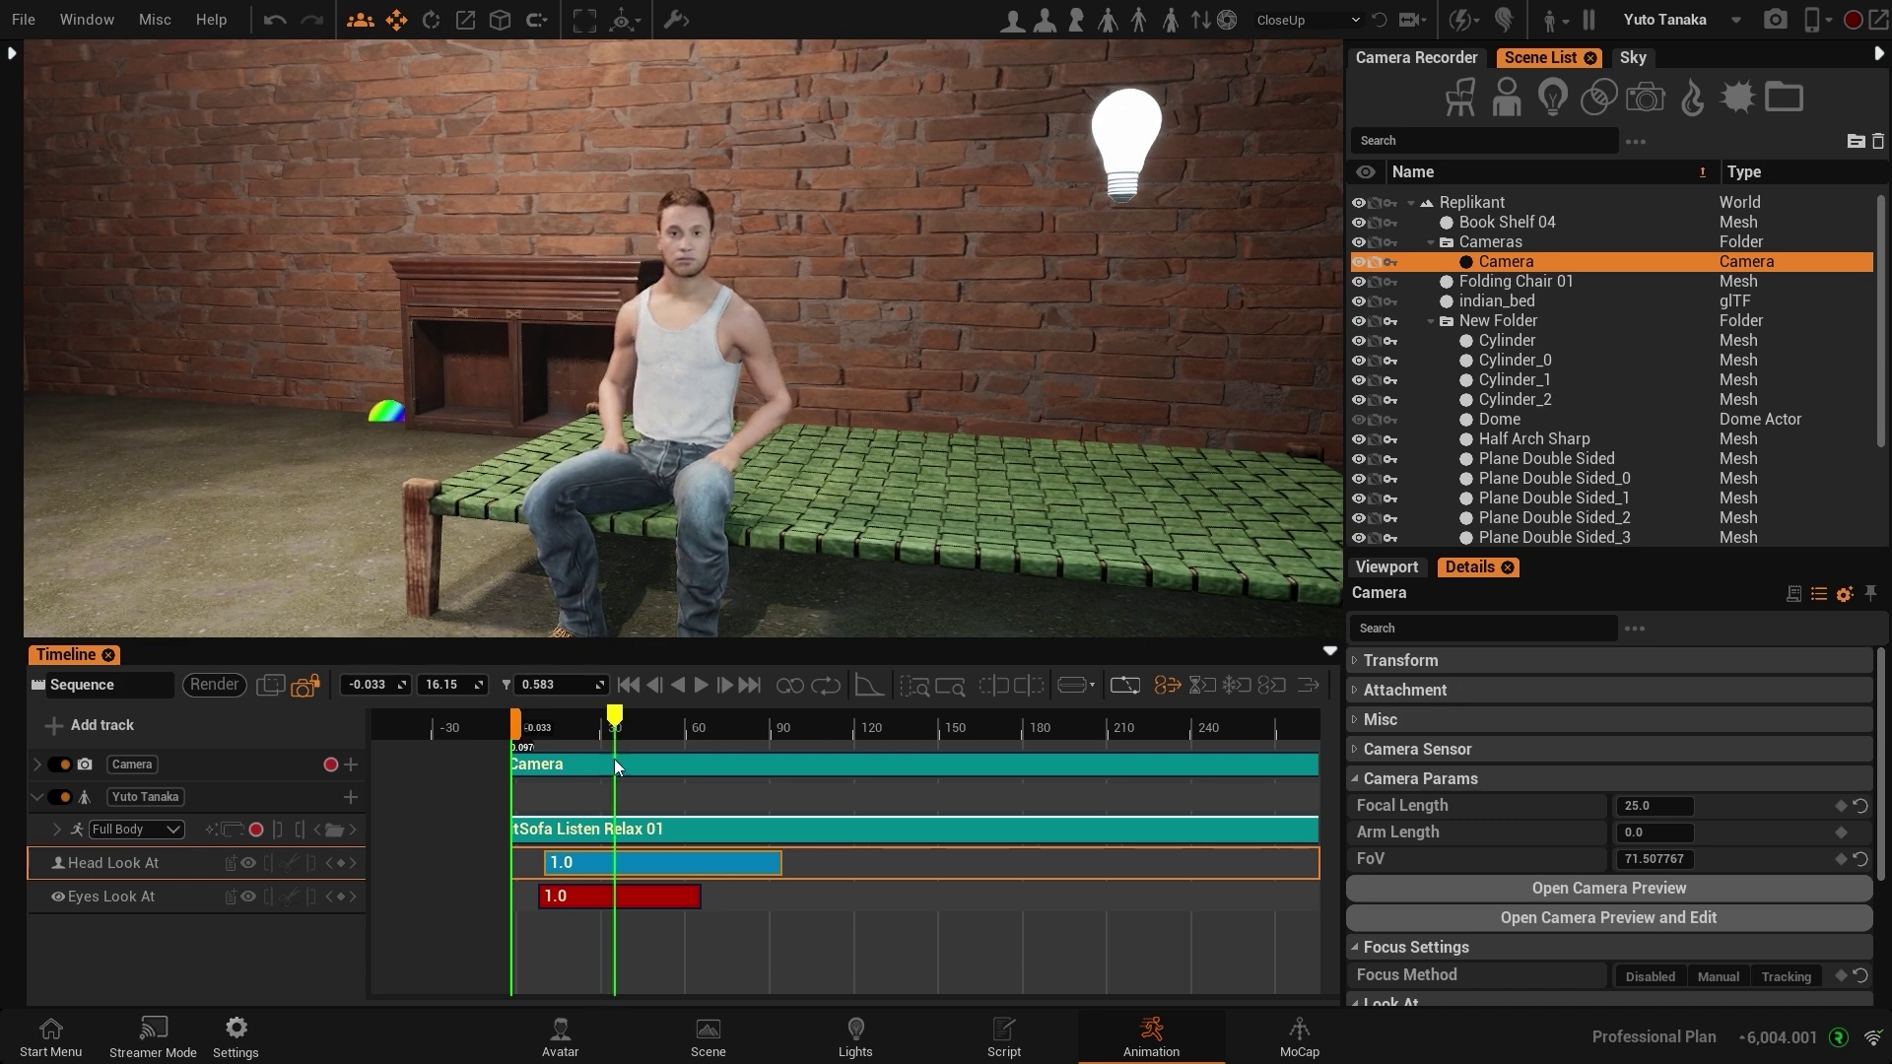
# Step: Set the Eyes Look At clip's mode to Camera and scrub the playhead to 0.6
pyautogui.click(592, 897)
pyautogui.rightClick(592, 896)
pyautogui.click(561, 890)
pyautogui.doubleClick(563, 891)
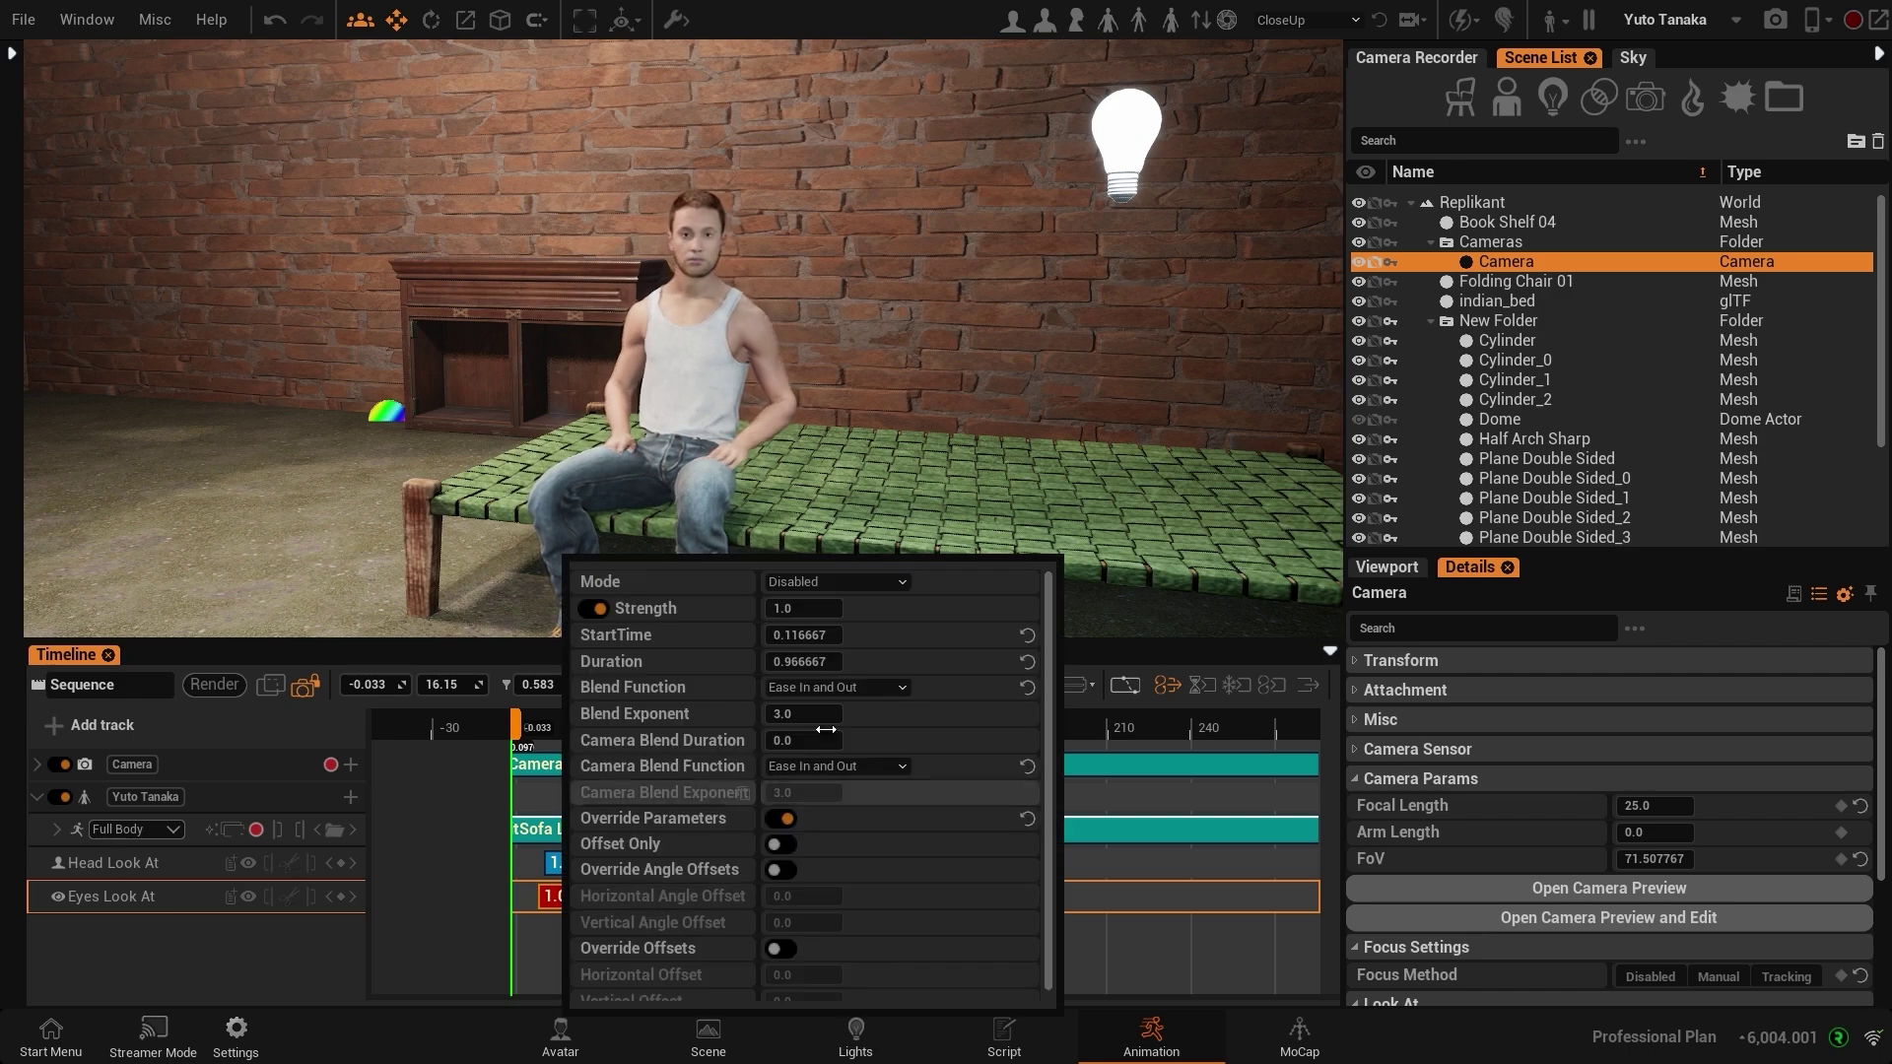
pyautogui.click(814, 584)
pyautogui.click(816, 629)
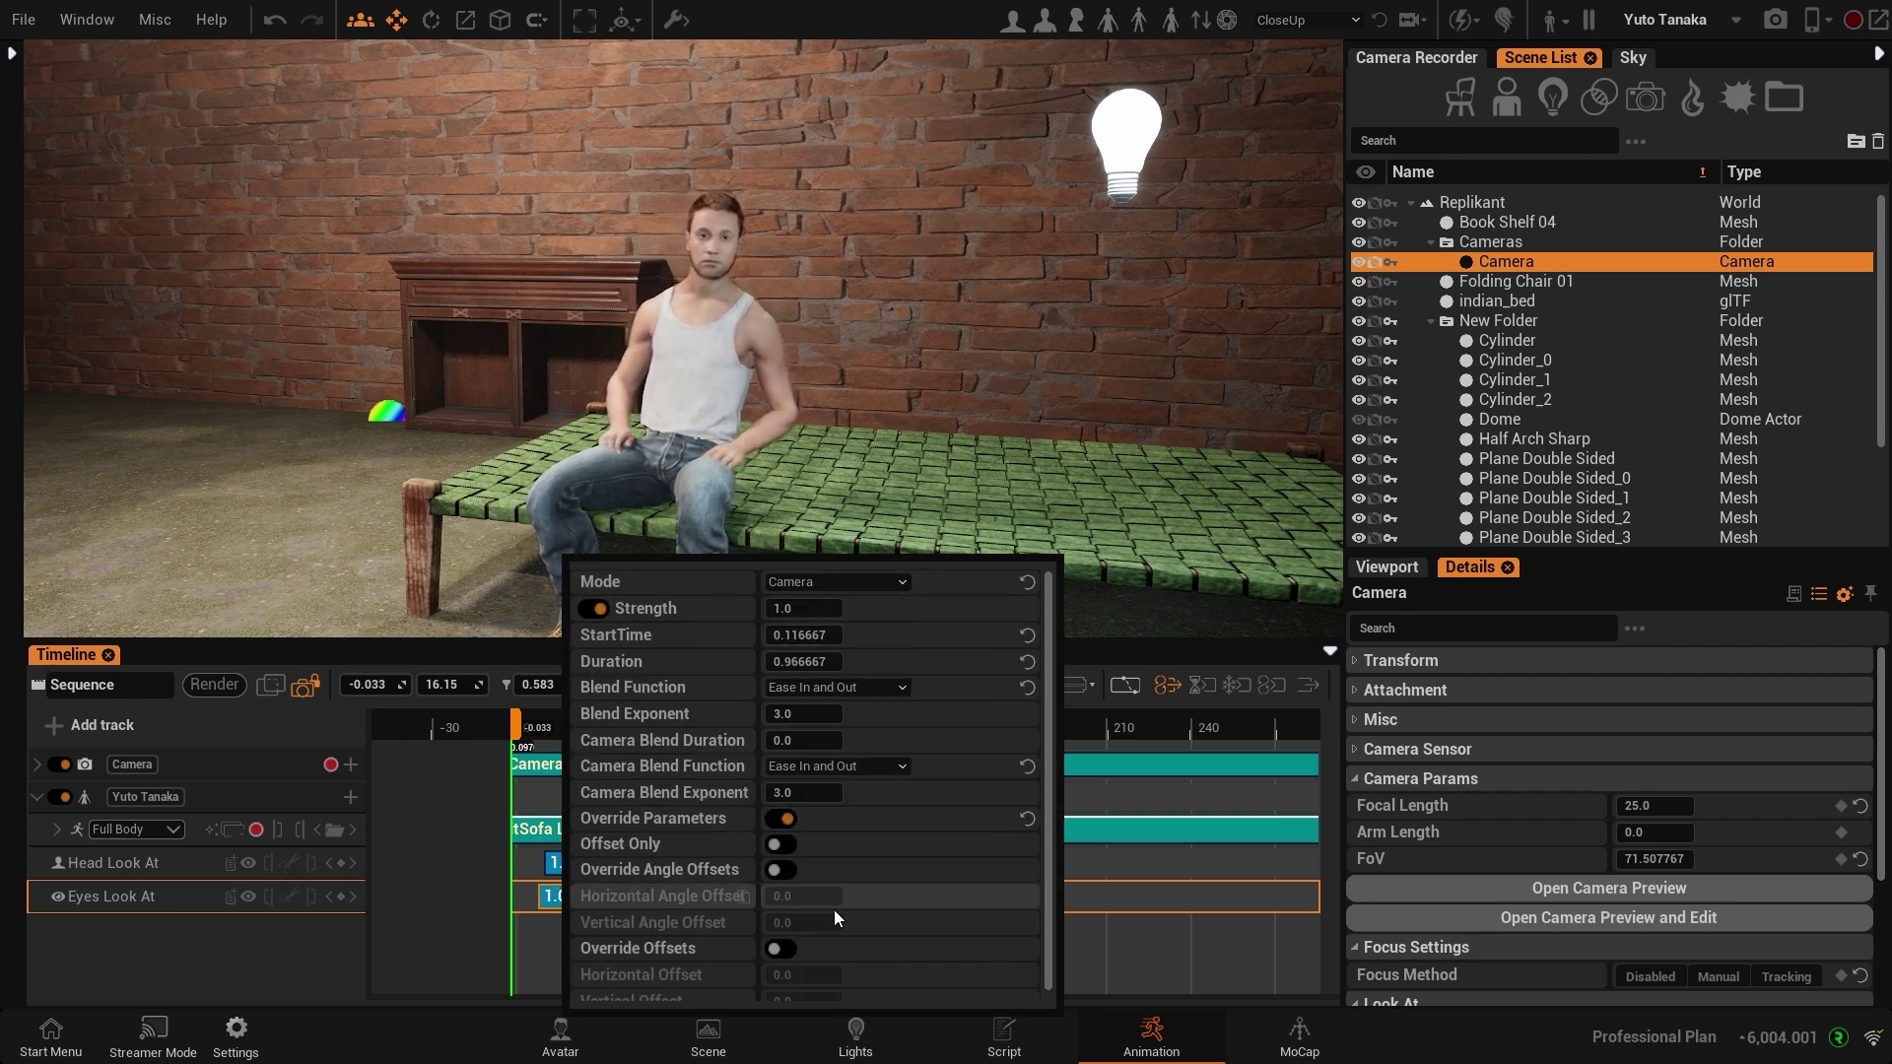
pyautogui.click(1157, 972)
pyautogui.click(576, 733)
pyautogui.moveTo(576, 733); pyautogui.dragTo(618, 733)
# Step: Set the Head Look At clip's strength to 0.35
pyautogui.click(622, 864)
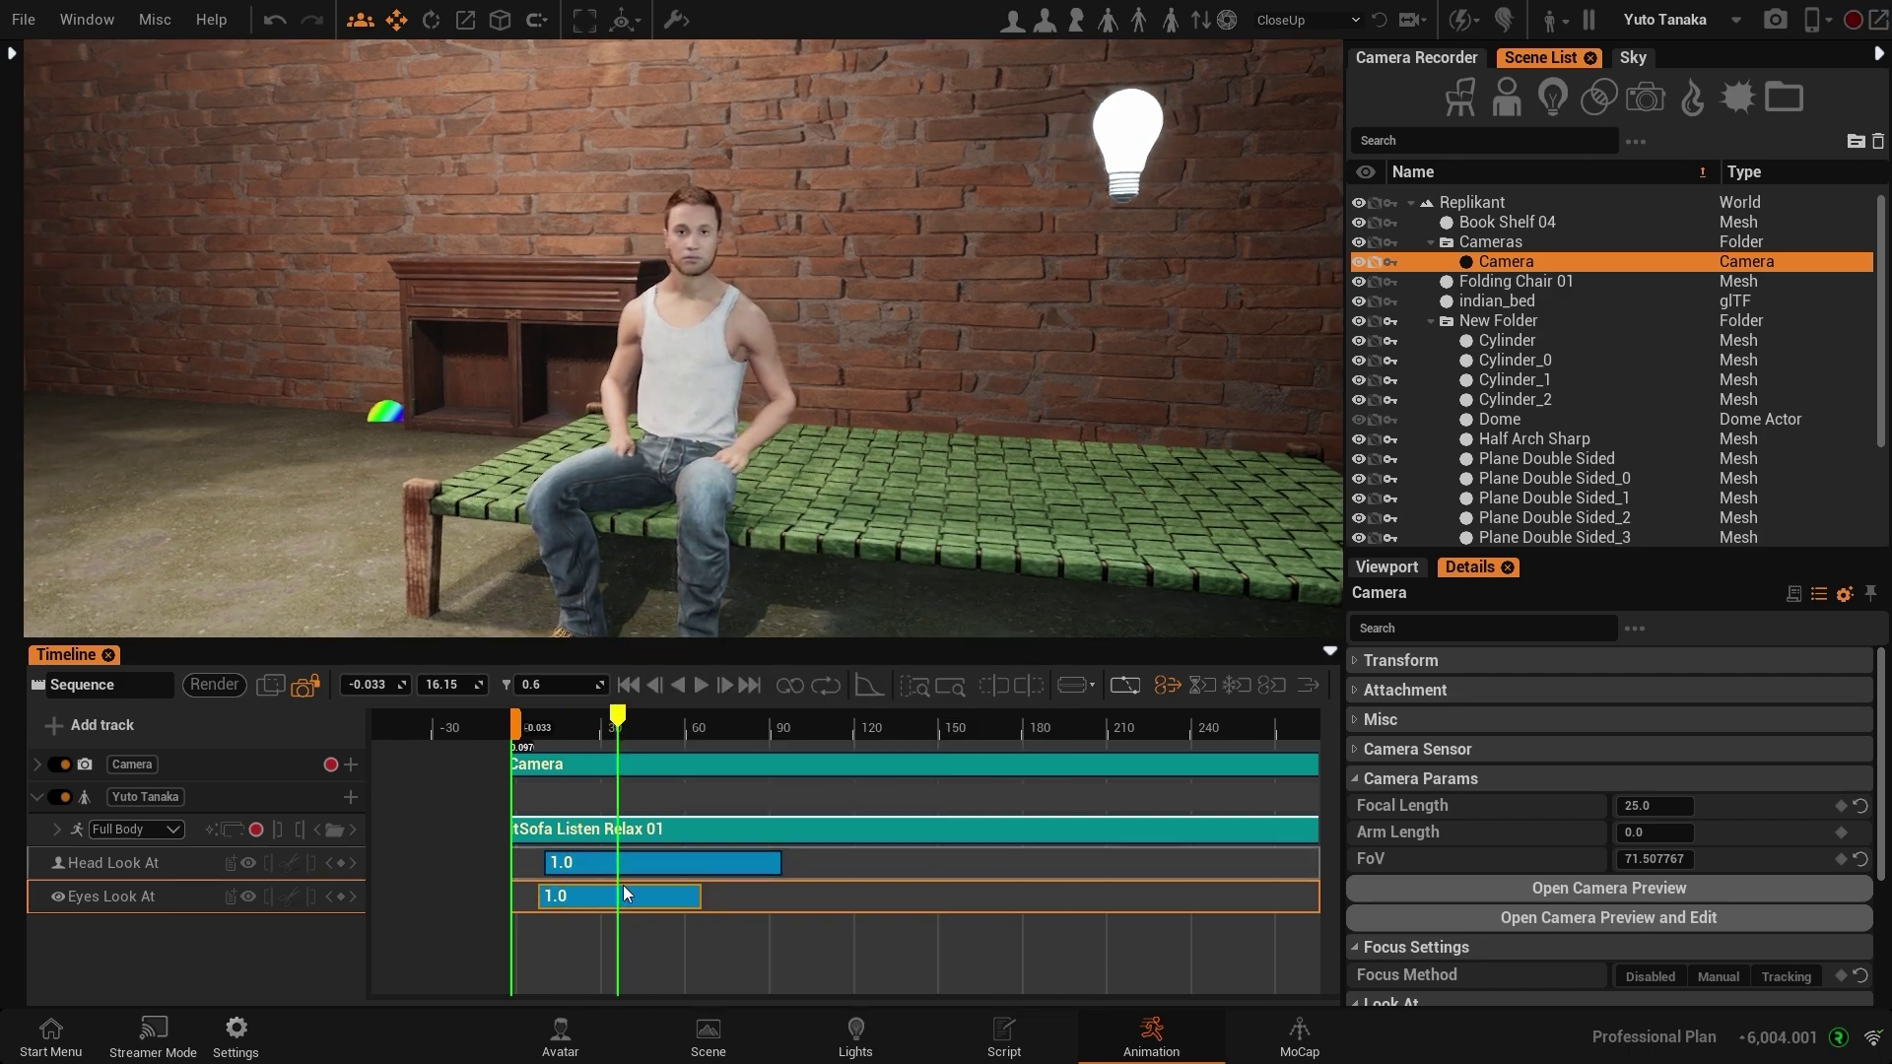
pyautogui.doubleClick(625, 867)
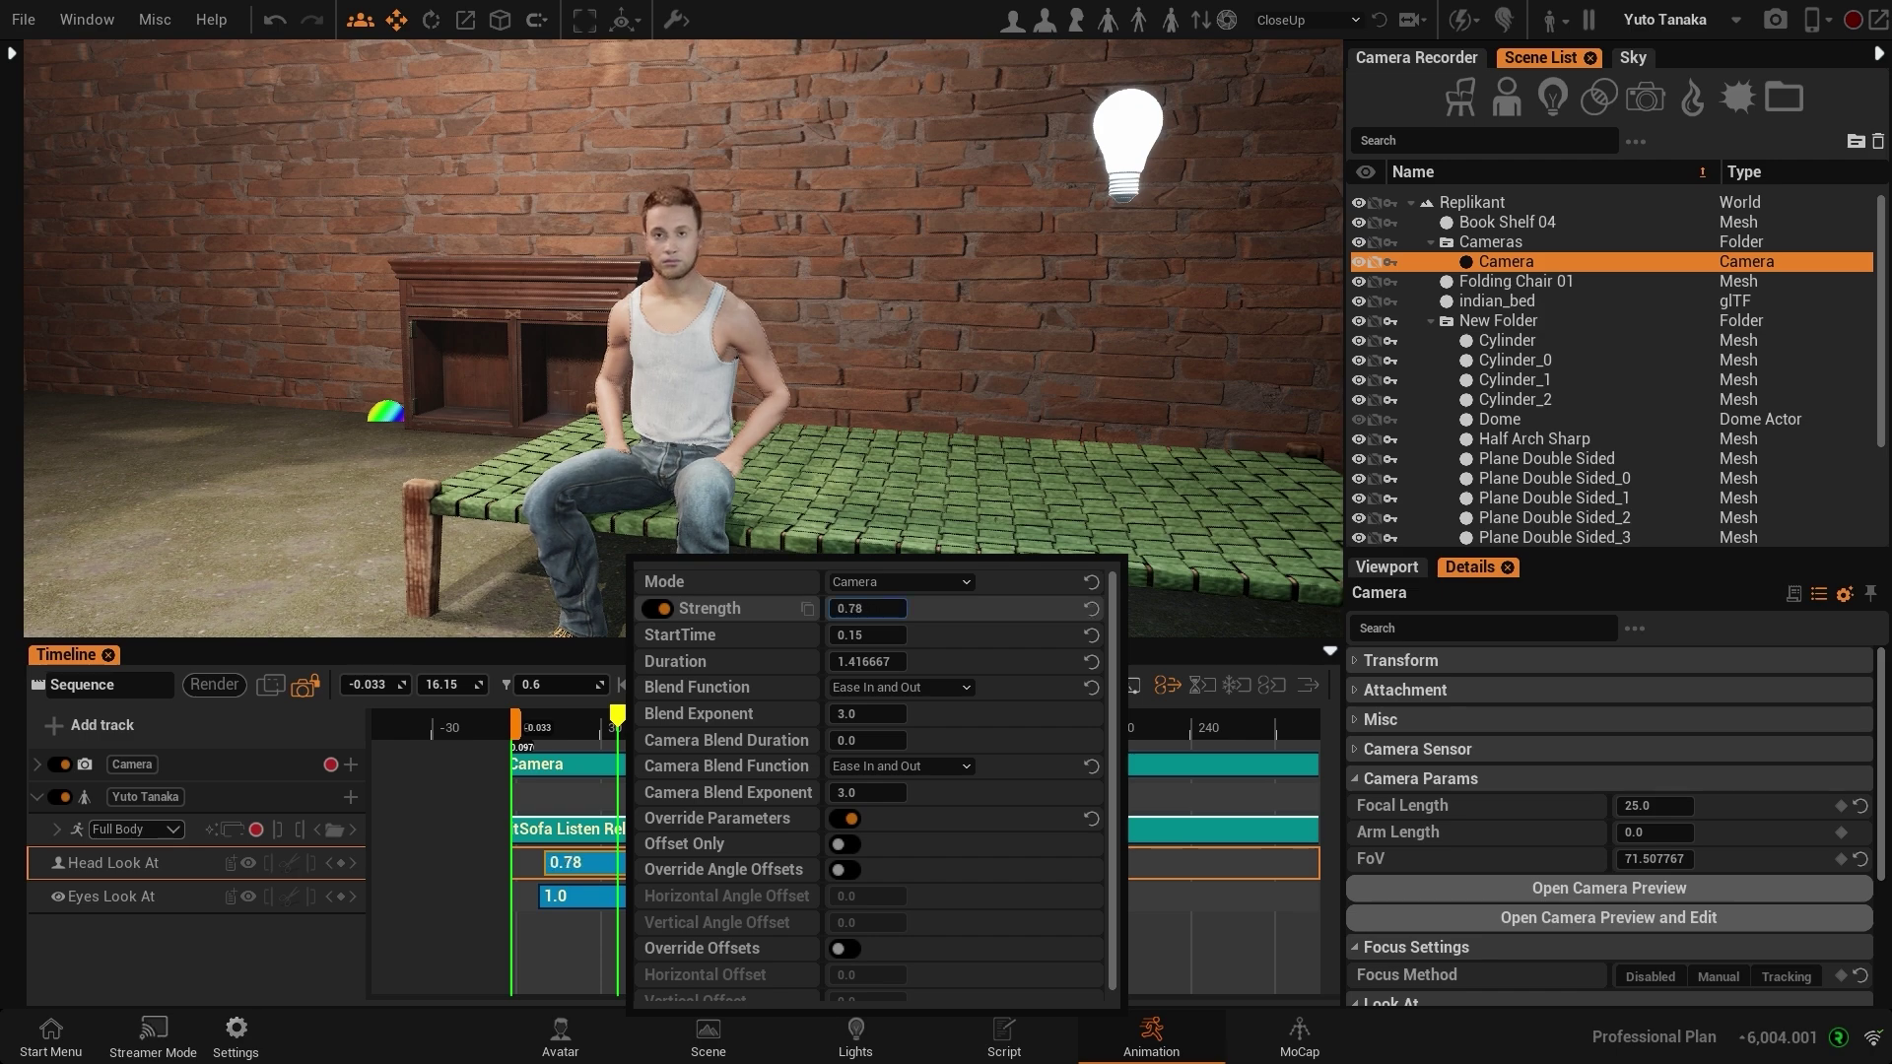
pyautogui.moveTo(867, 608); pyautogui.dragTo(857, 608)
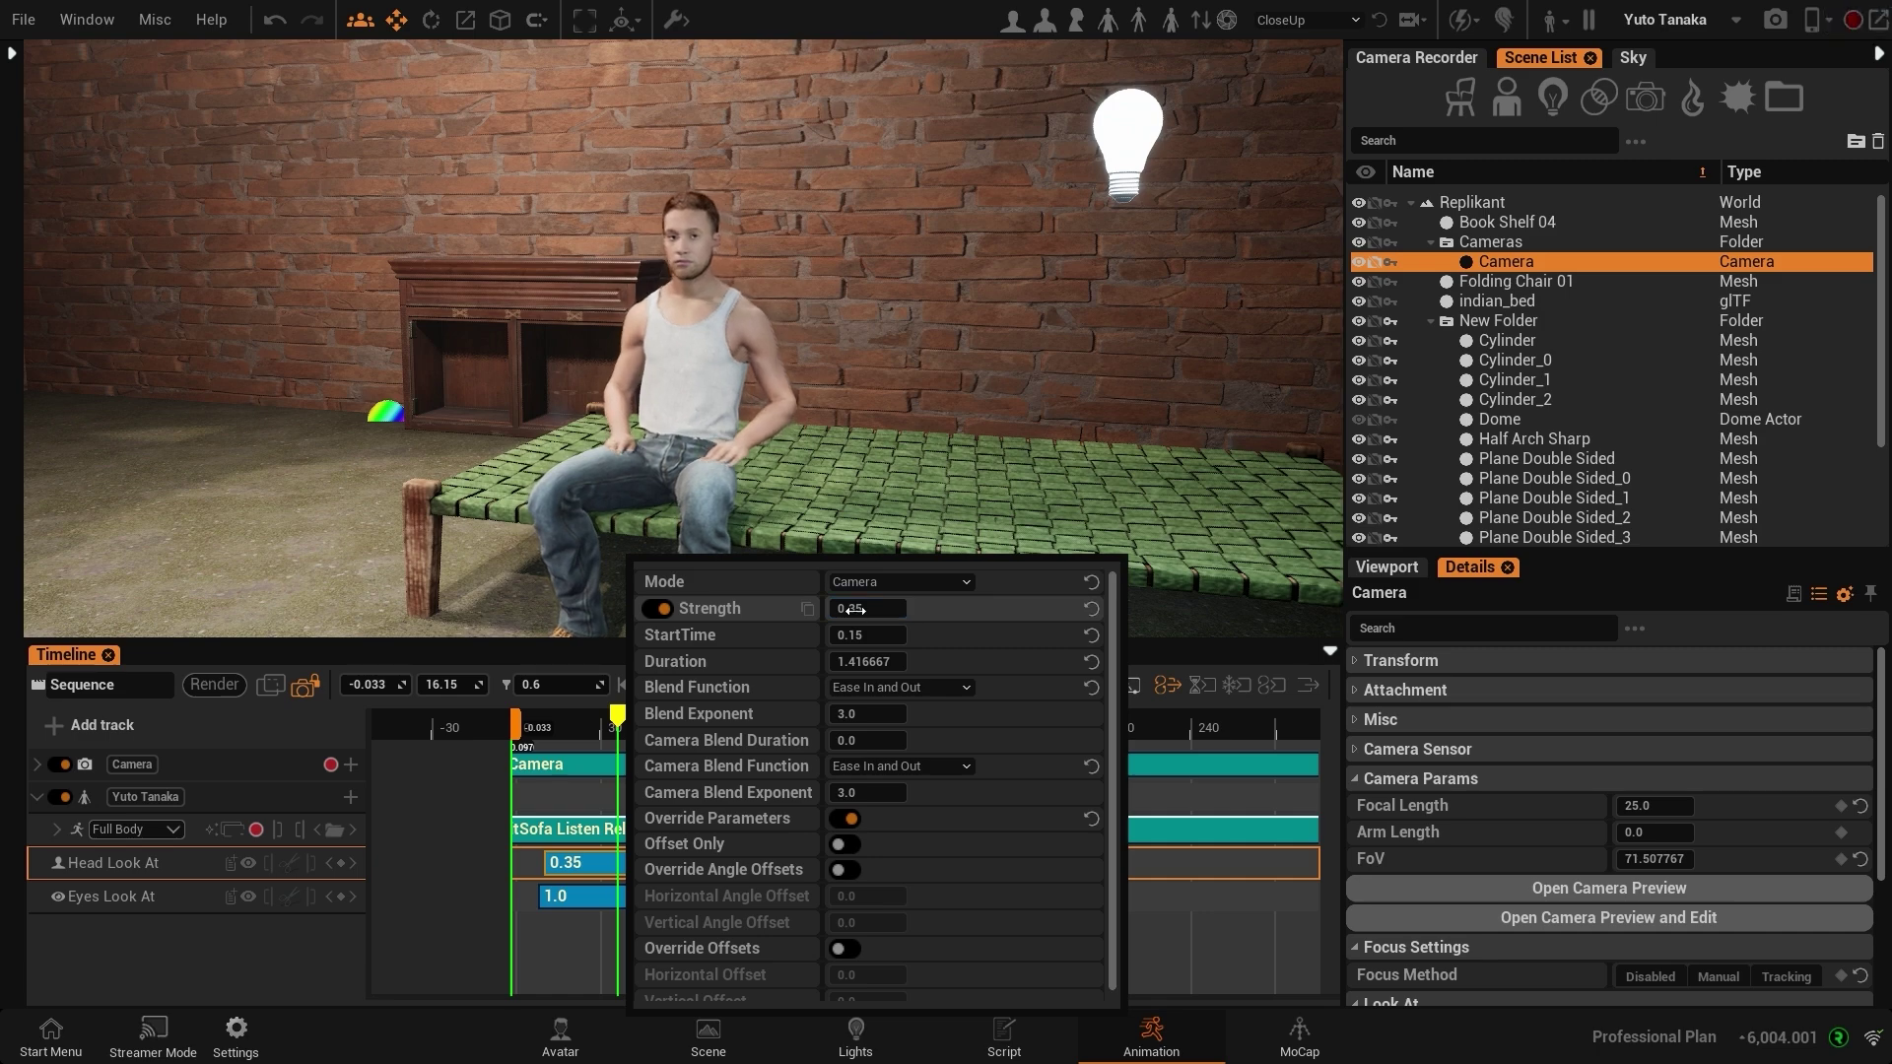
pyautogui.click(548, 932)
# Step: Leave the sequence camera view and examine the seated avatar's head and eye direction from different viewpoints
pyautogui.click(577, 895)
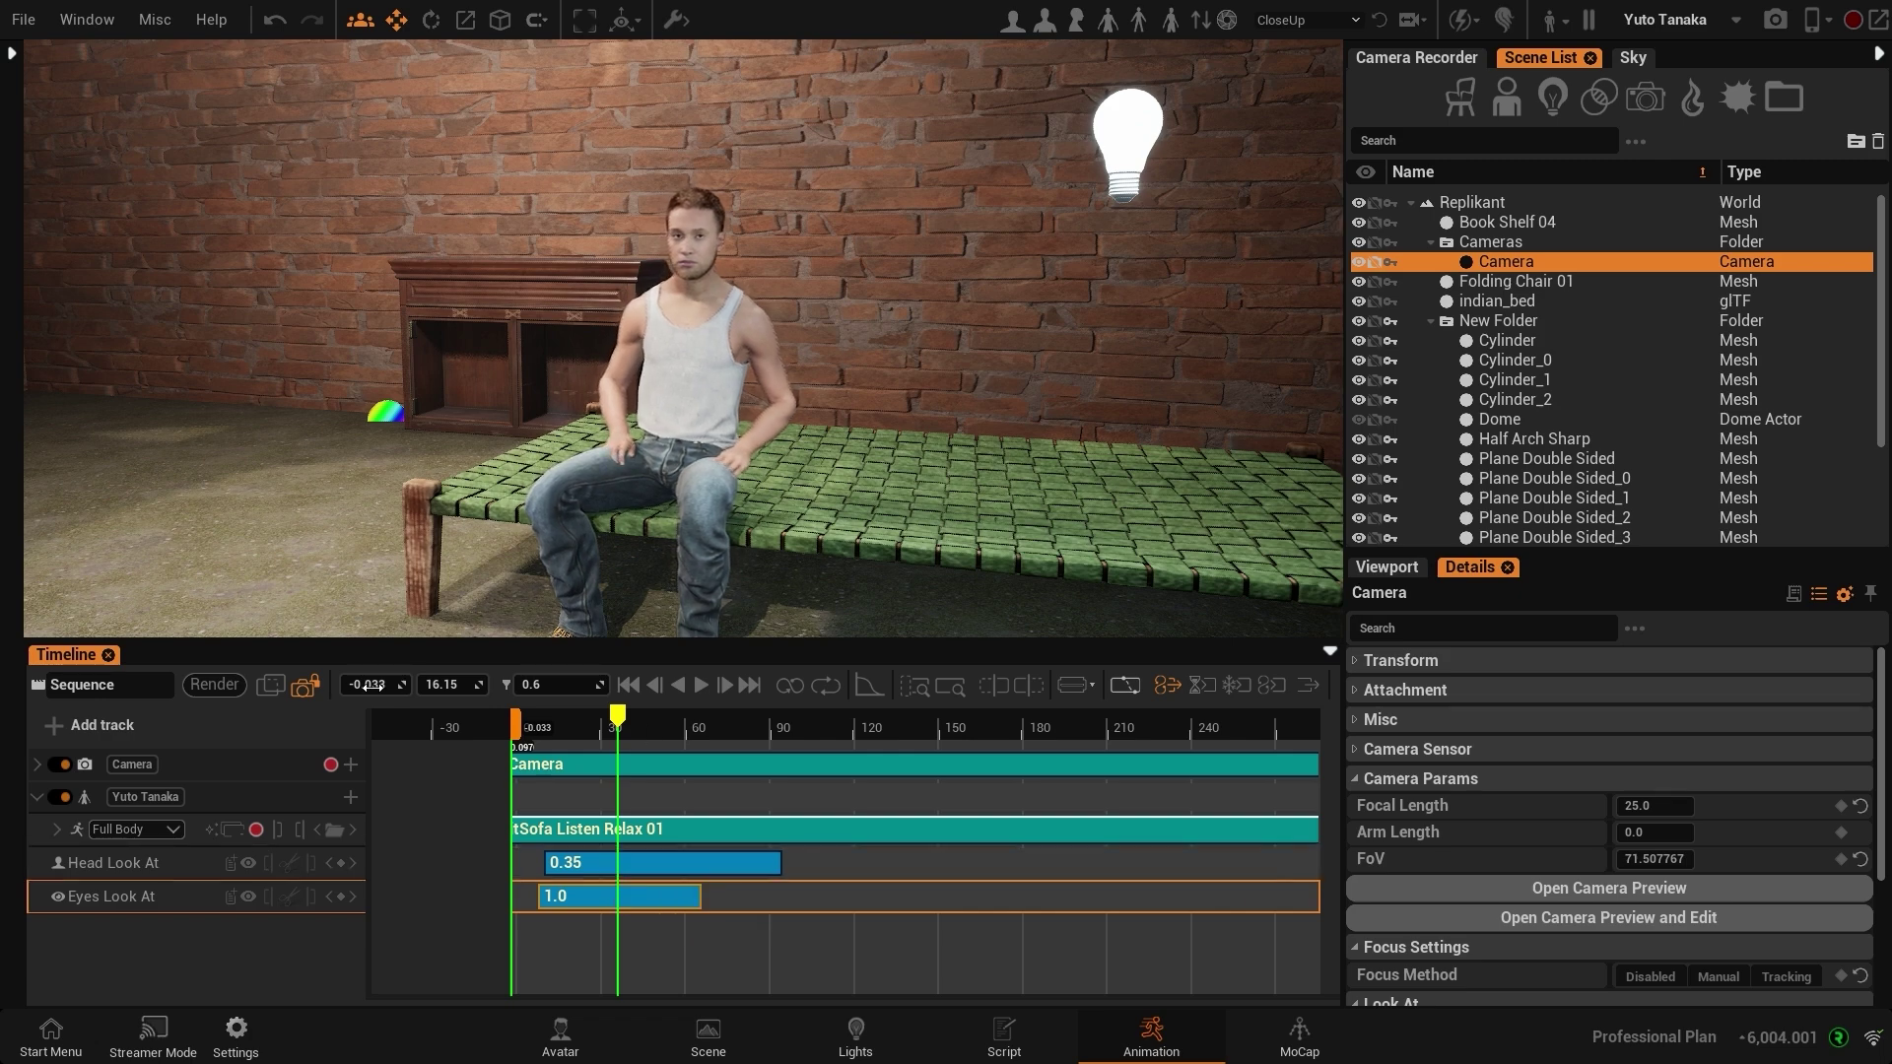
pyautogui.click(304, 686)
pyautogui.moveTo(693, 374)
pyautogui.mouseDown(button='right')
pyautogui.moveTo(694, 394)
pyautogui.moveTo(694, 364)
pyautogui.moveTo(631, 364)
pyautogui.moveTo(739, 375)
pyautogui.moveTo(631, 375)
pyautogui.moveTo(694, 374)
pyautogui.mouseUp(button='right')
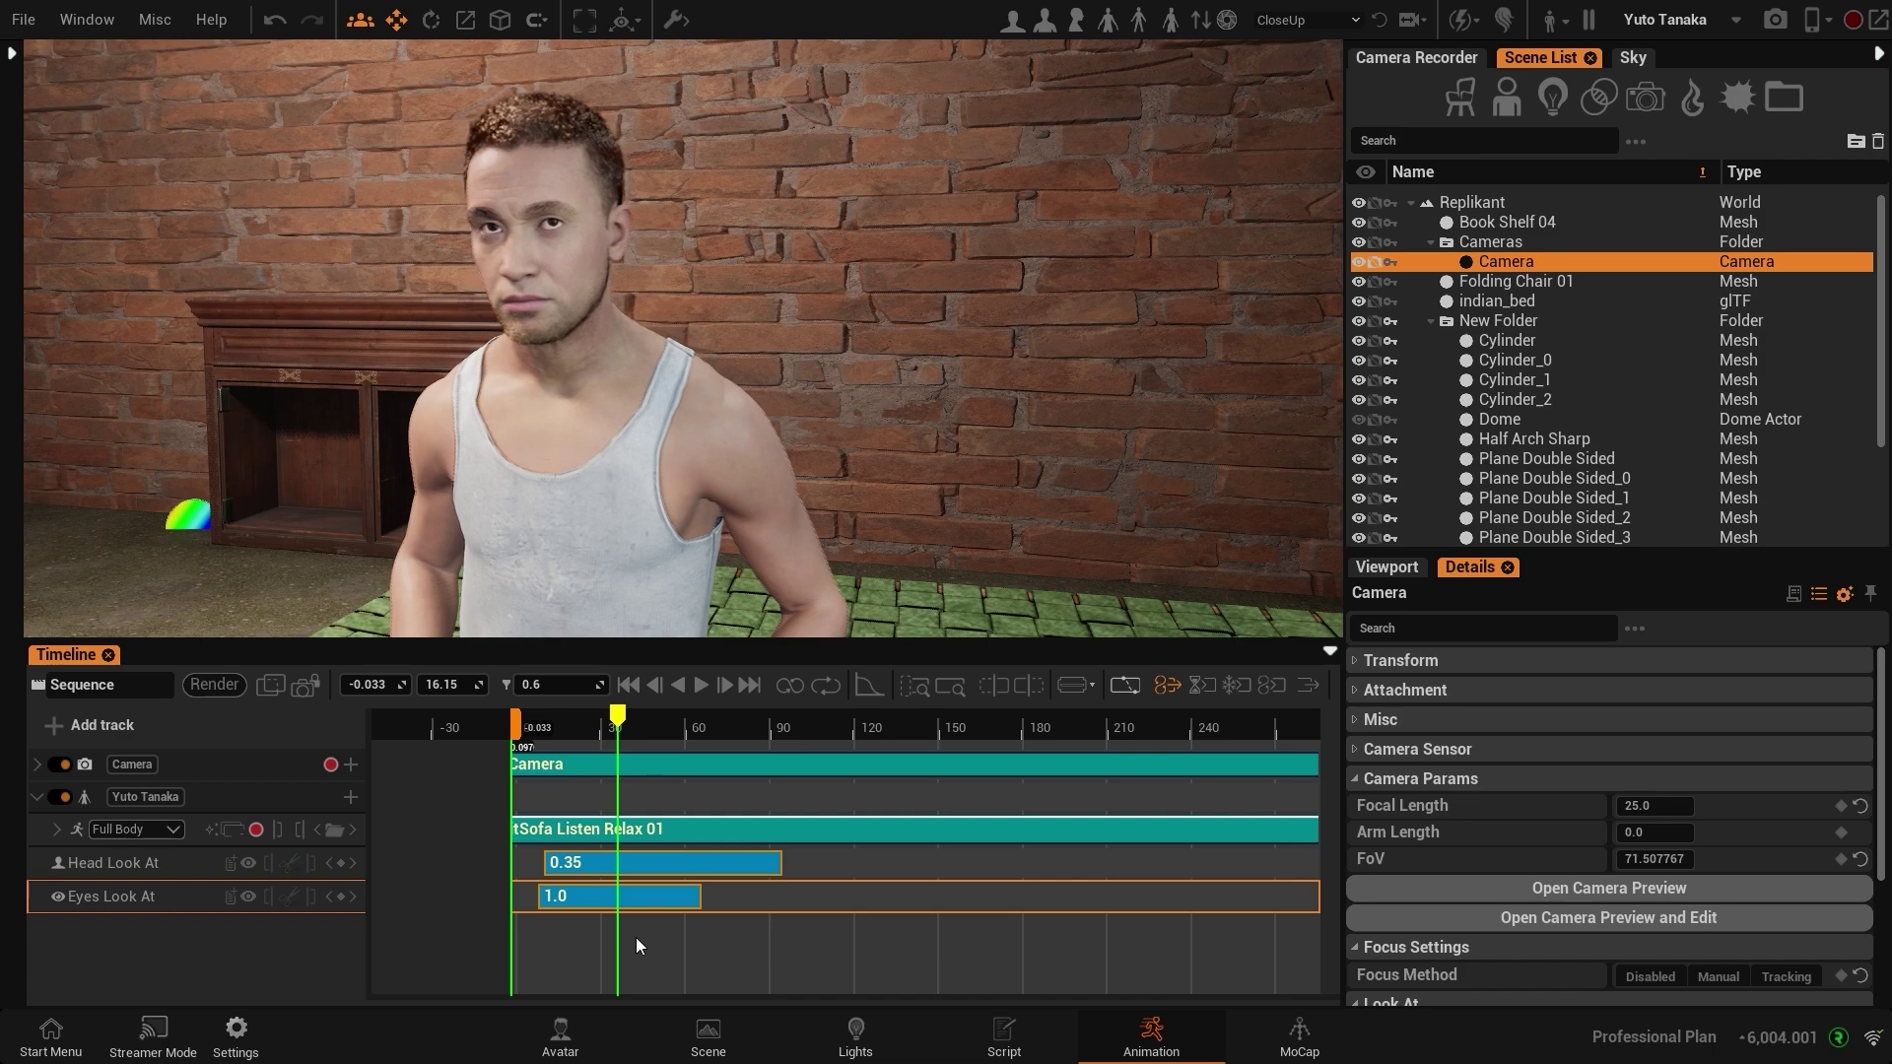
pyautogui.scroll(-3, 664, 442)
pyautogui.moveTo(664, 442); pyautogui.dragTo(712, 391, button='right')
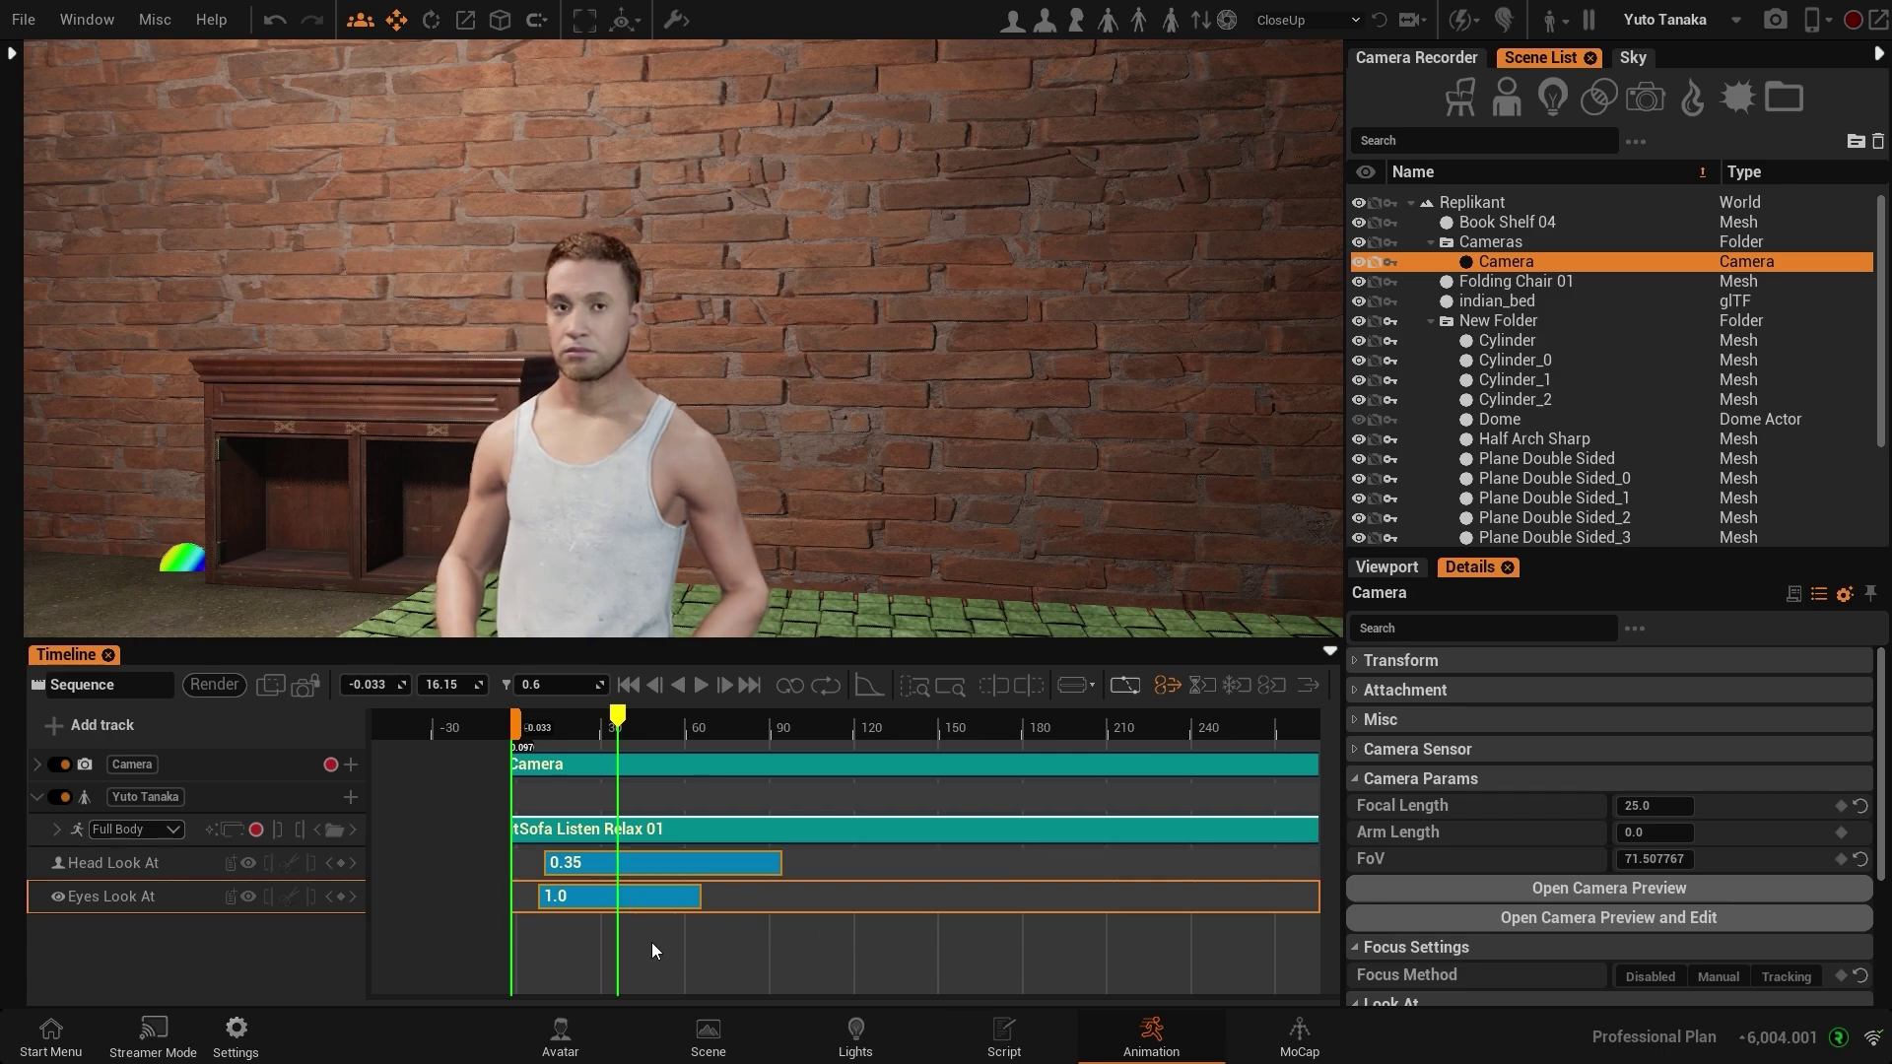
# Step: Restore the Head Look At clip's strength to 1.0 and change its mode to Target
pyautogui.moveTo(646, 935); pyautogui.dragTo(686, 872)
pyautogui.click(938, 581)
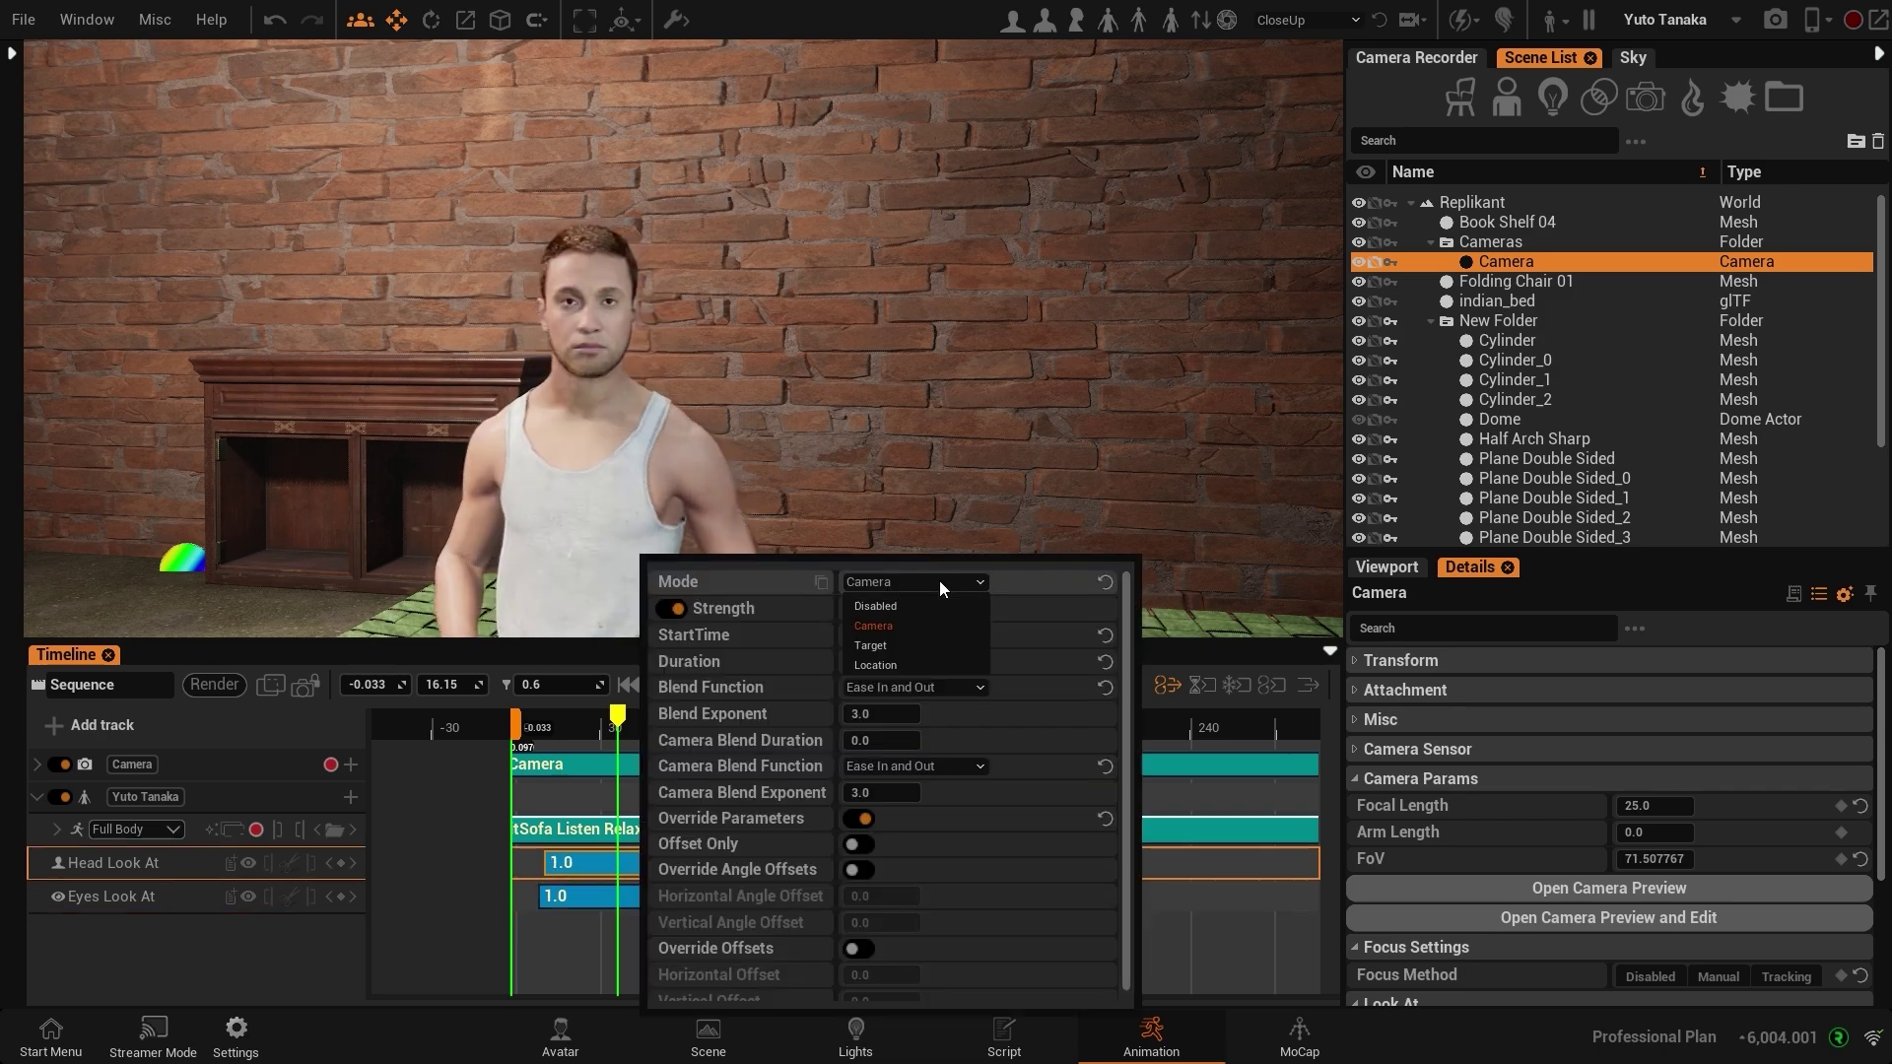
pyautogui.click(872, 646)
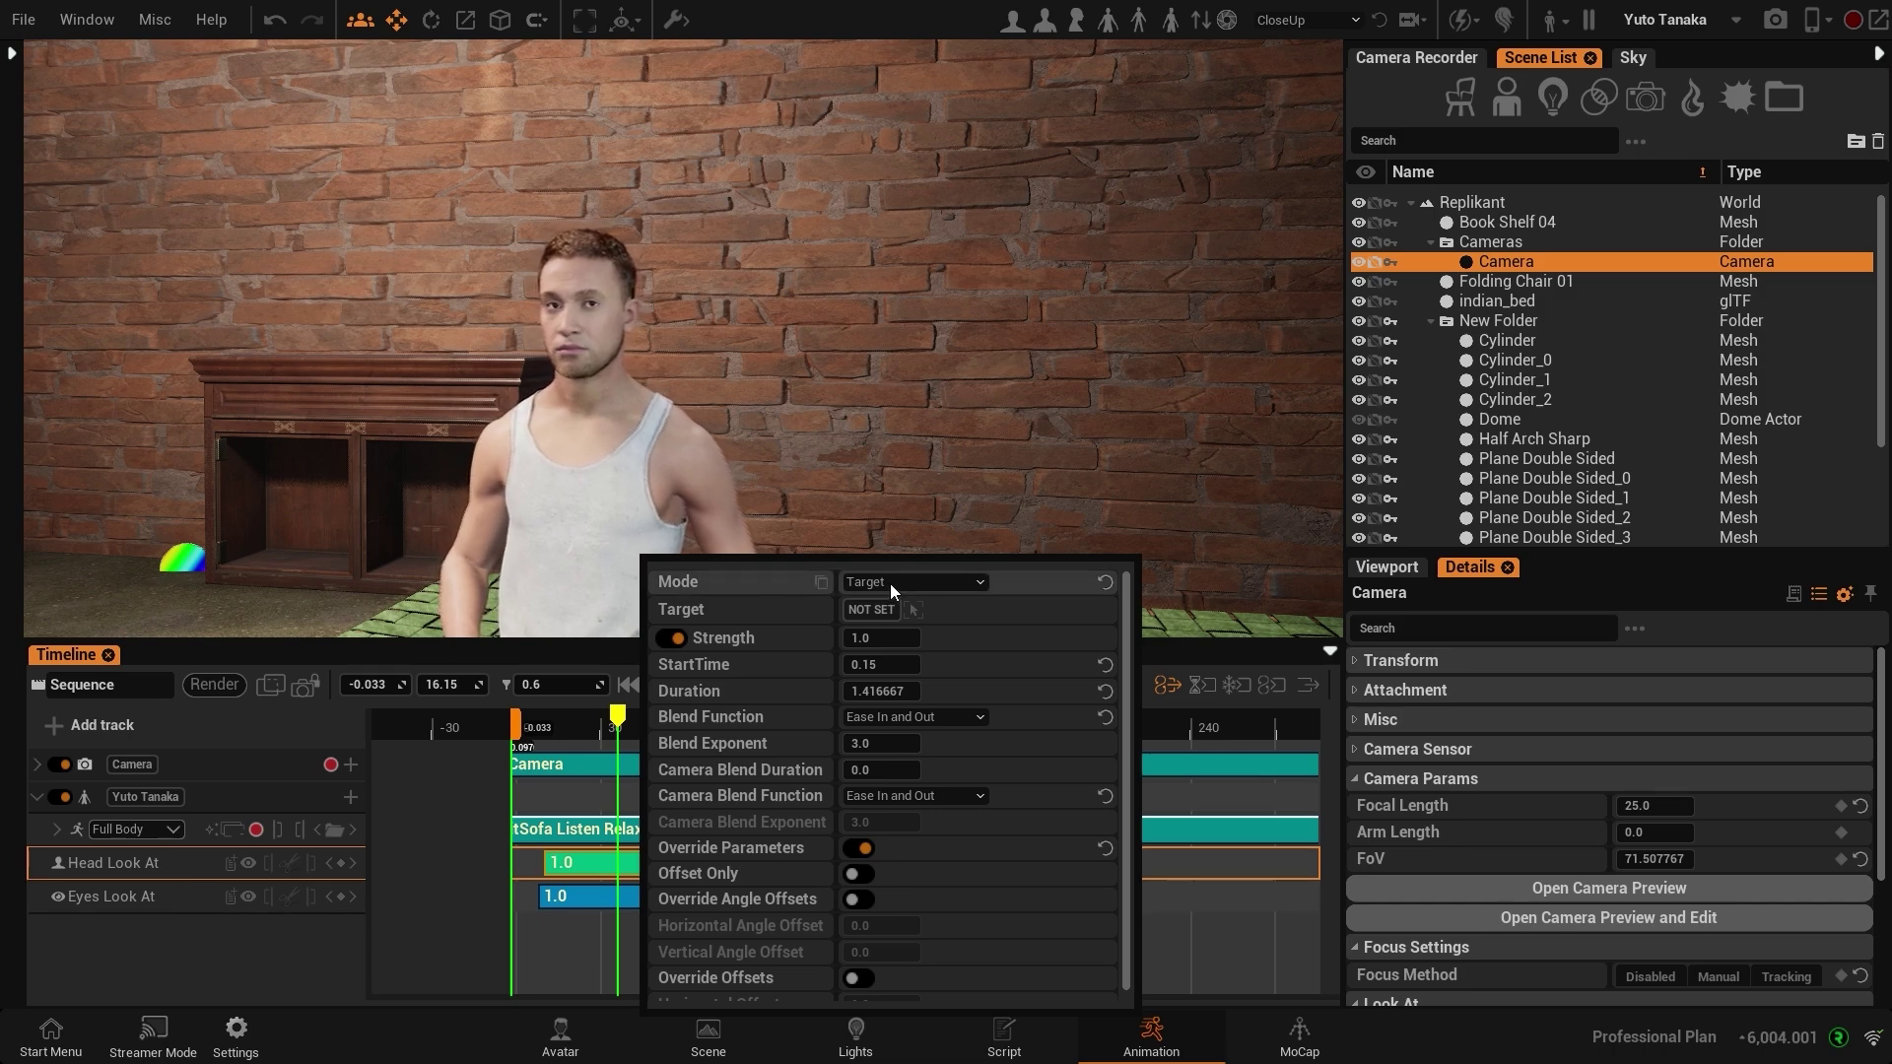
pyautogui.click(569, 956)
# Step: Pick Folding Chair 01, under the older avatar, as the Head Look At clip's target in the scene
pyautogui.press('s')
pyautogui.moveTo(775, 436); pyautogui.dragTo(434, 435, button='right')
pyautogui.press('a')
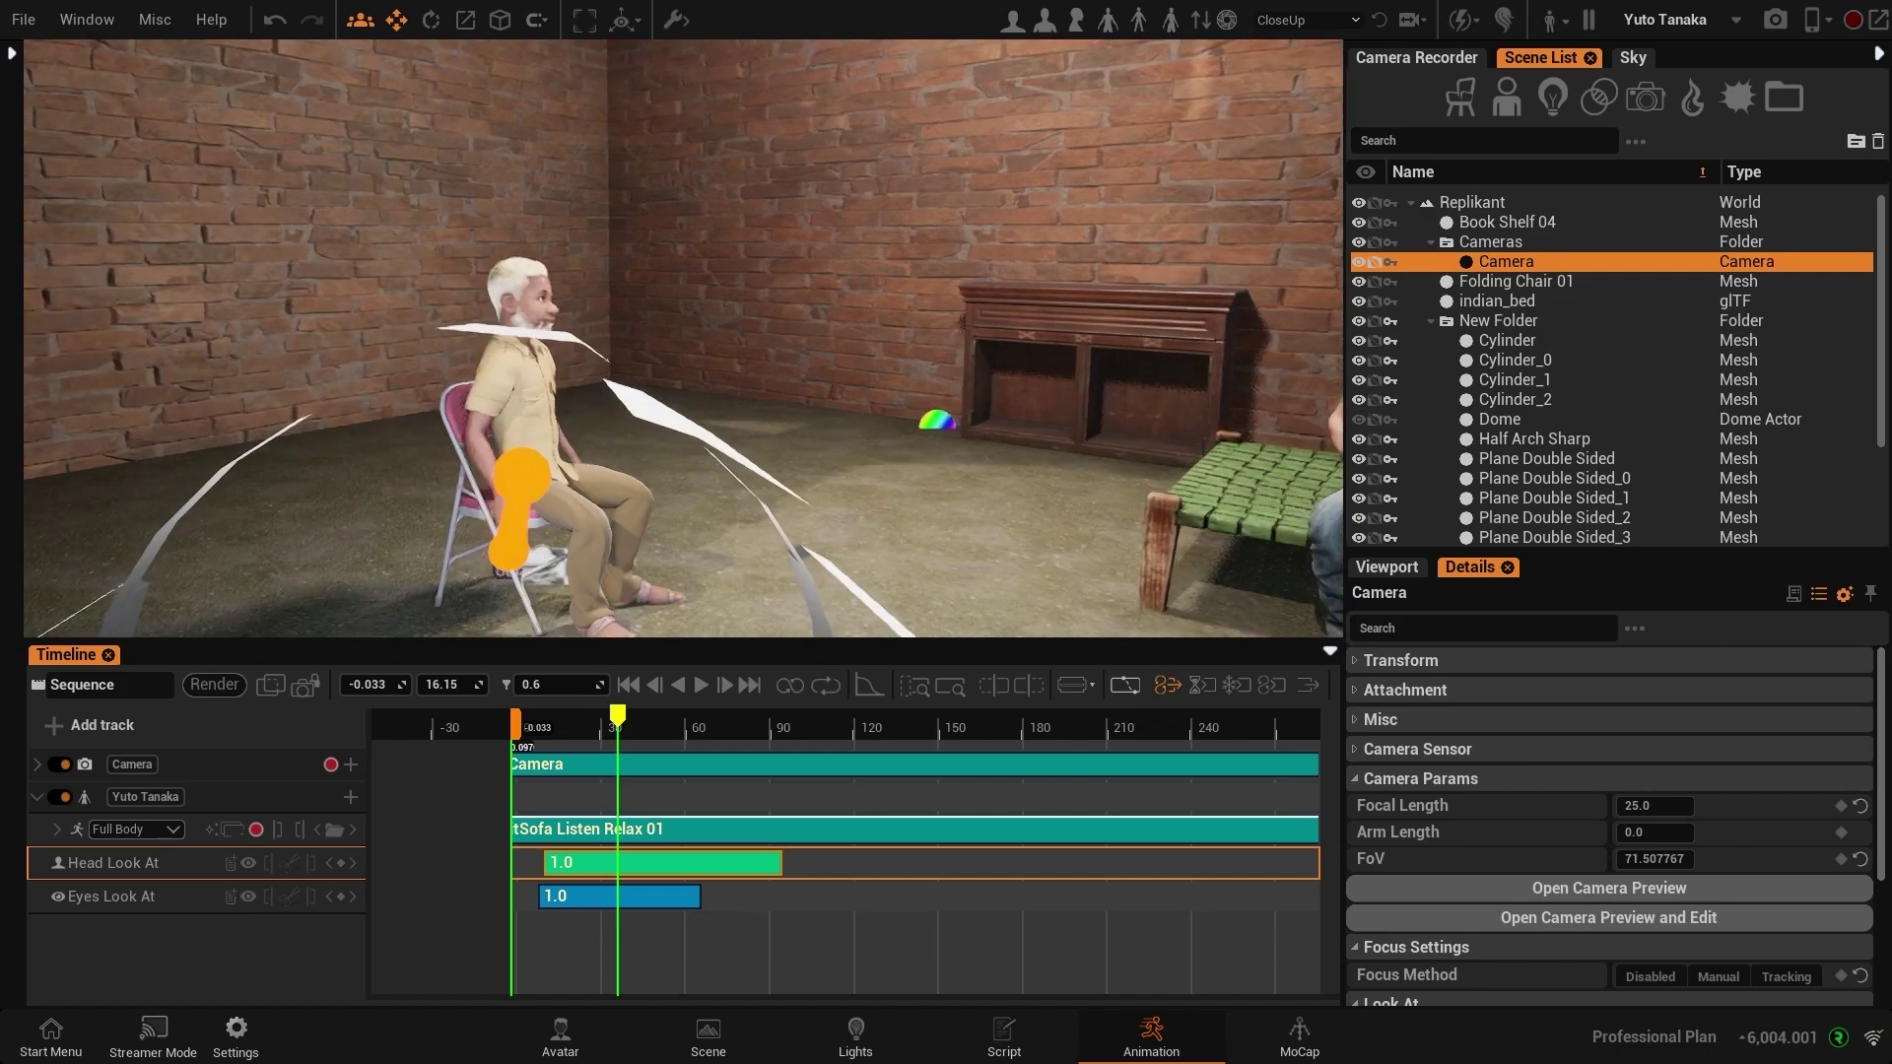
pyautogui.press('w')
pyautogui.moveTo(659, 428); pyautogui.dragTo(688, 448, button='right')
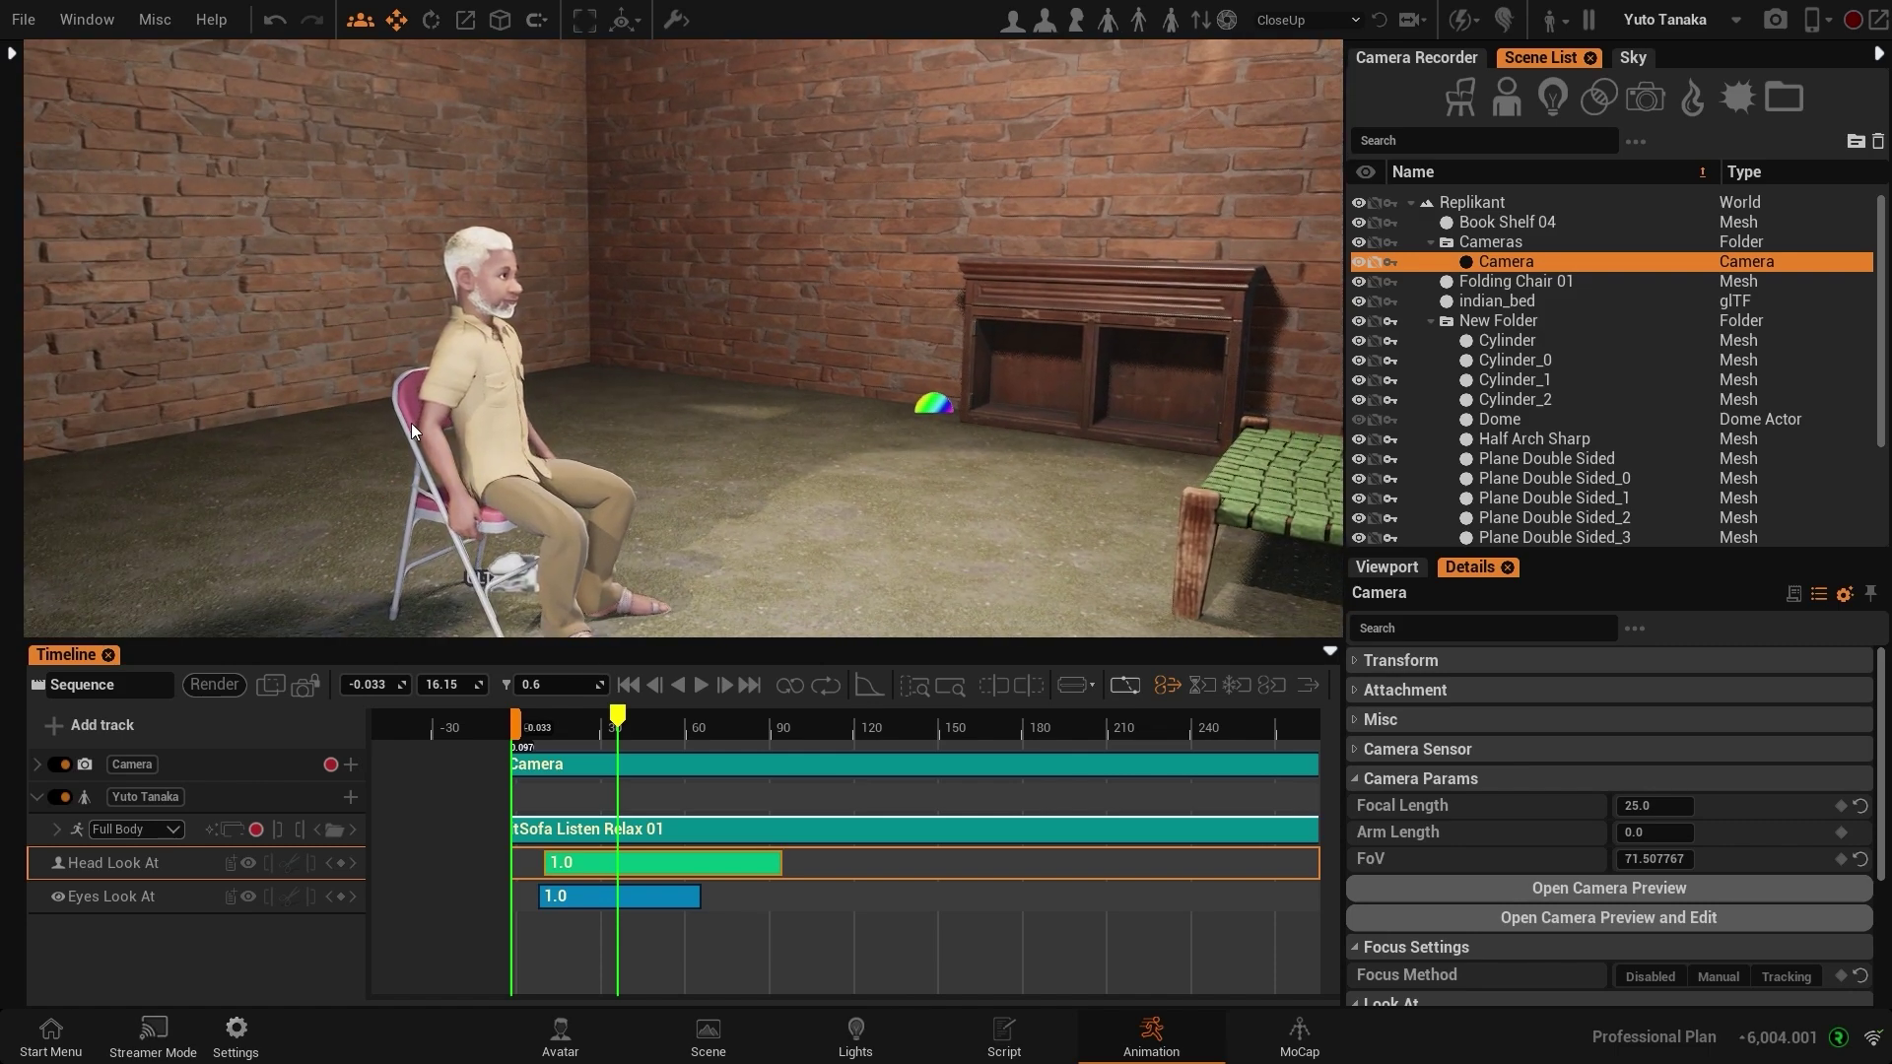
pyautogui.press('s')
pyautogui.moveTo(1163, 443); pyautogui.dragTo(951, 473, button='right')
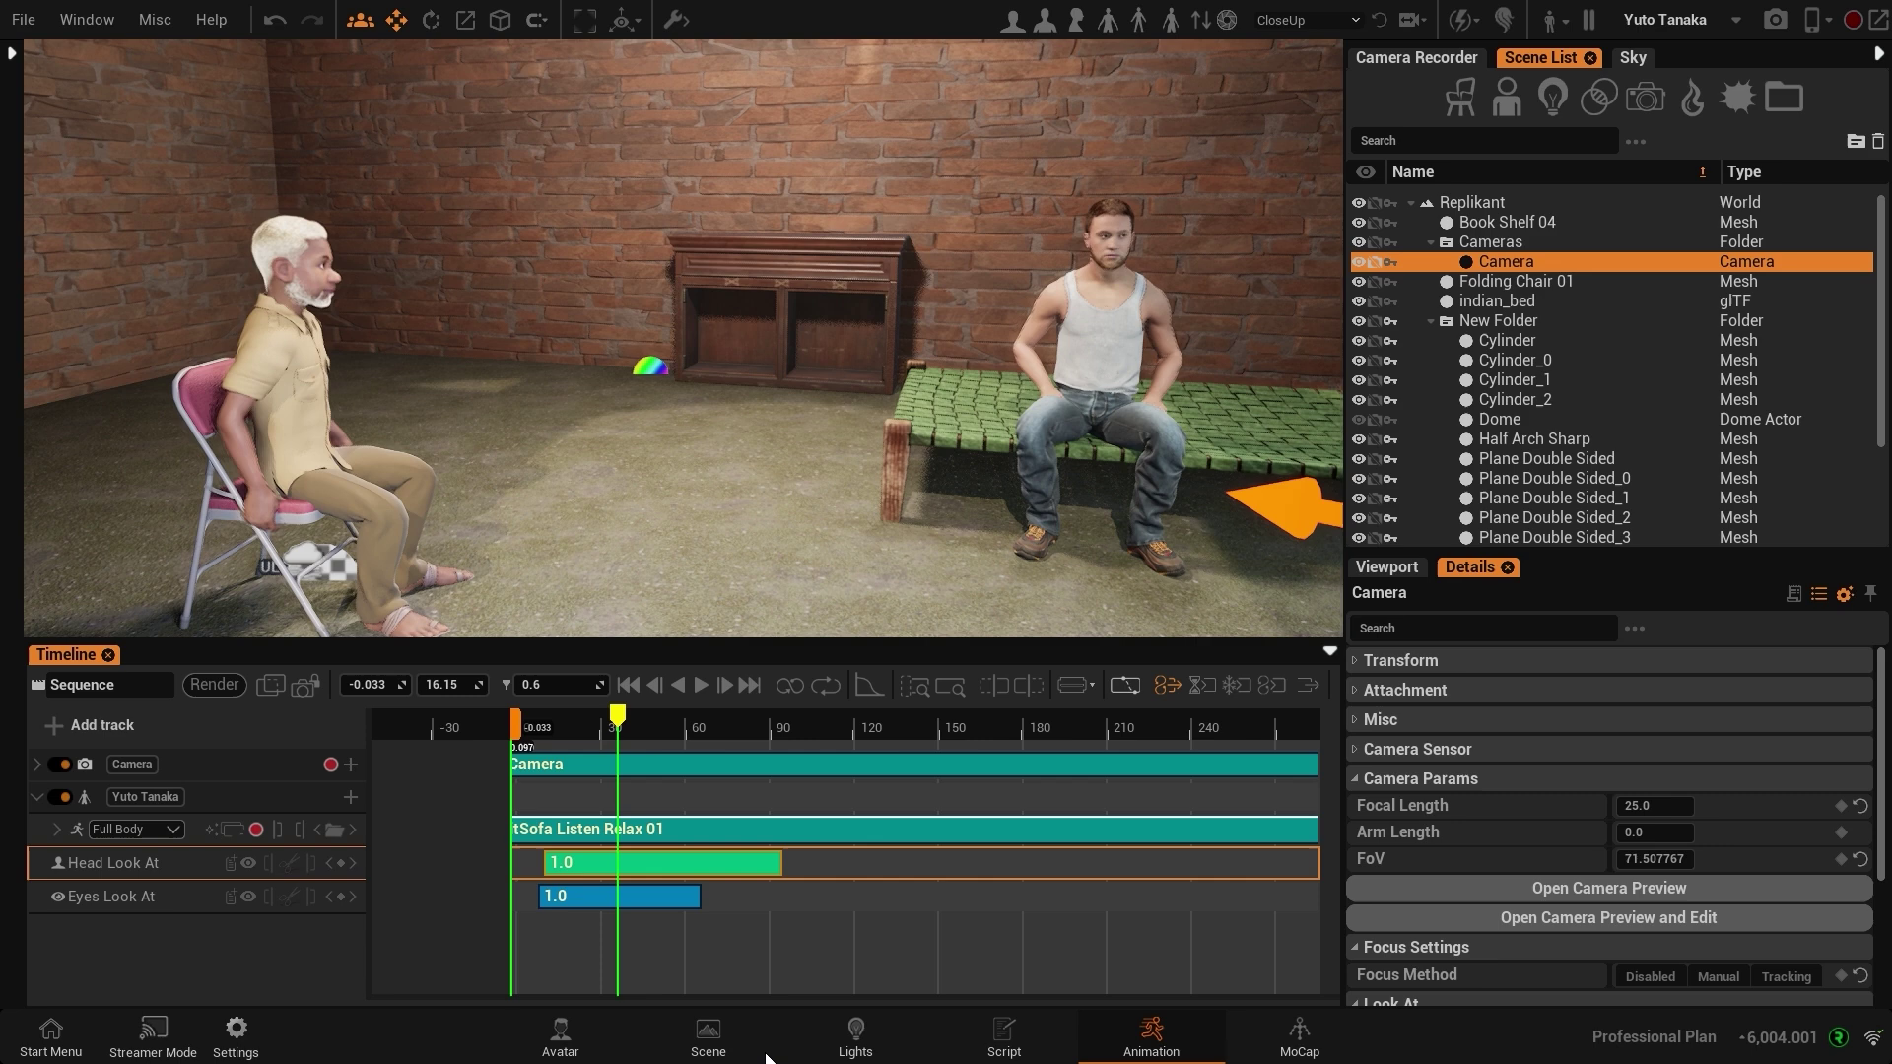
pyautogui.doubleClick(676, 866)
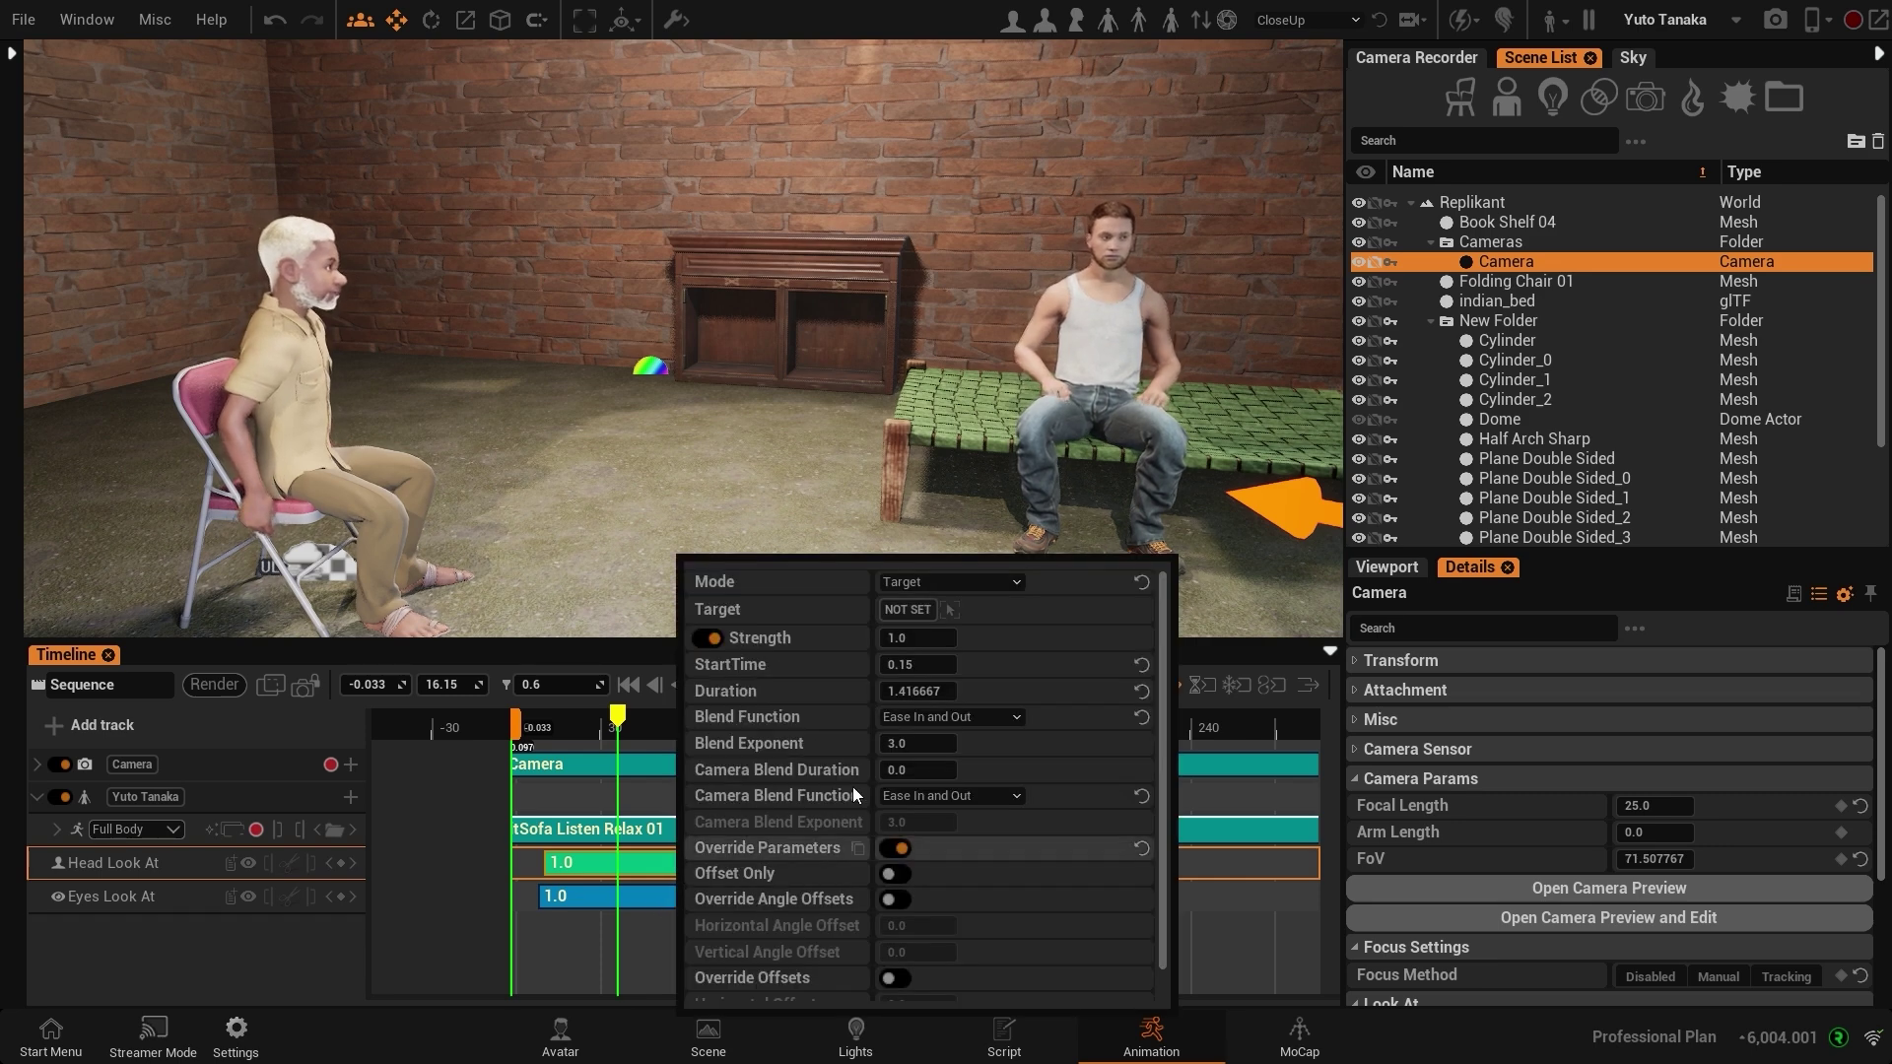
pyautogui.click(950, 610)
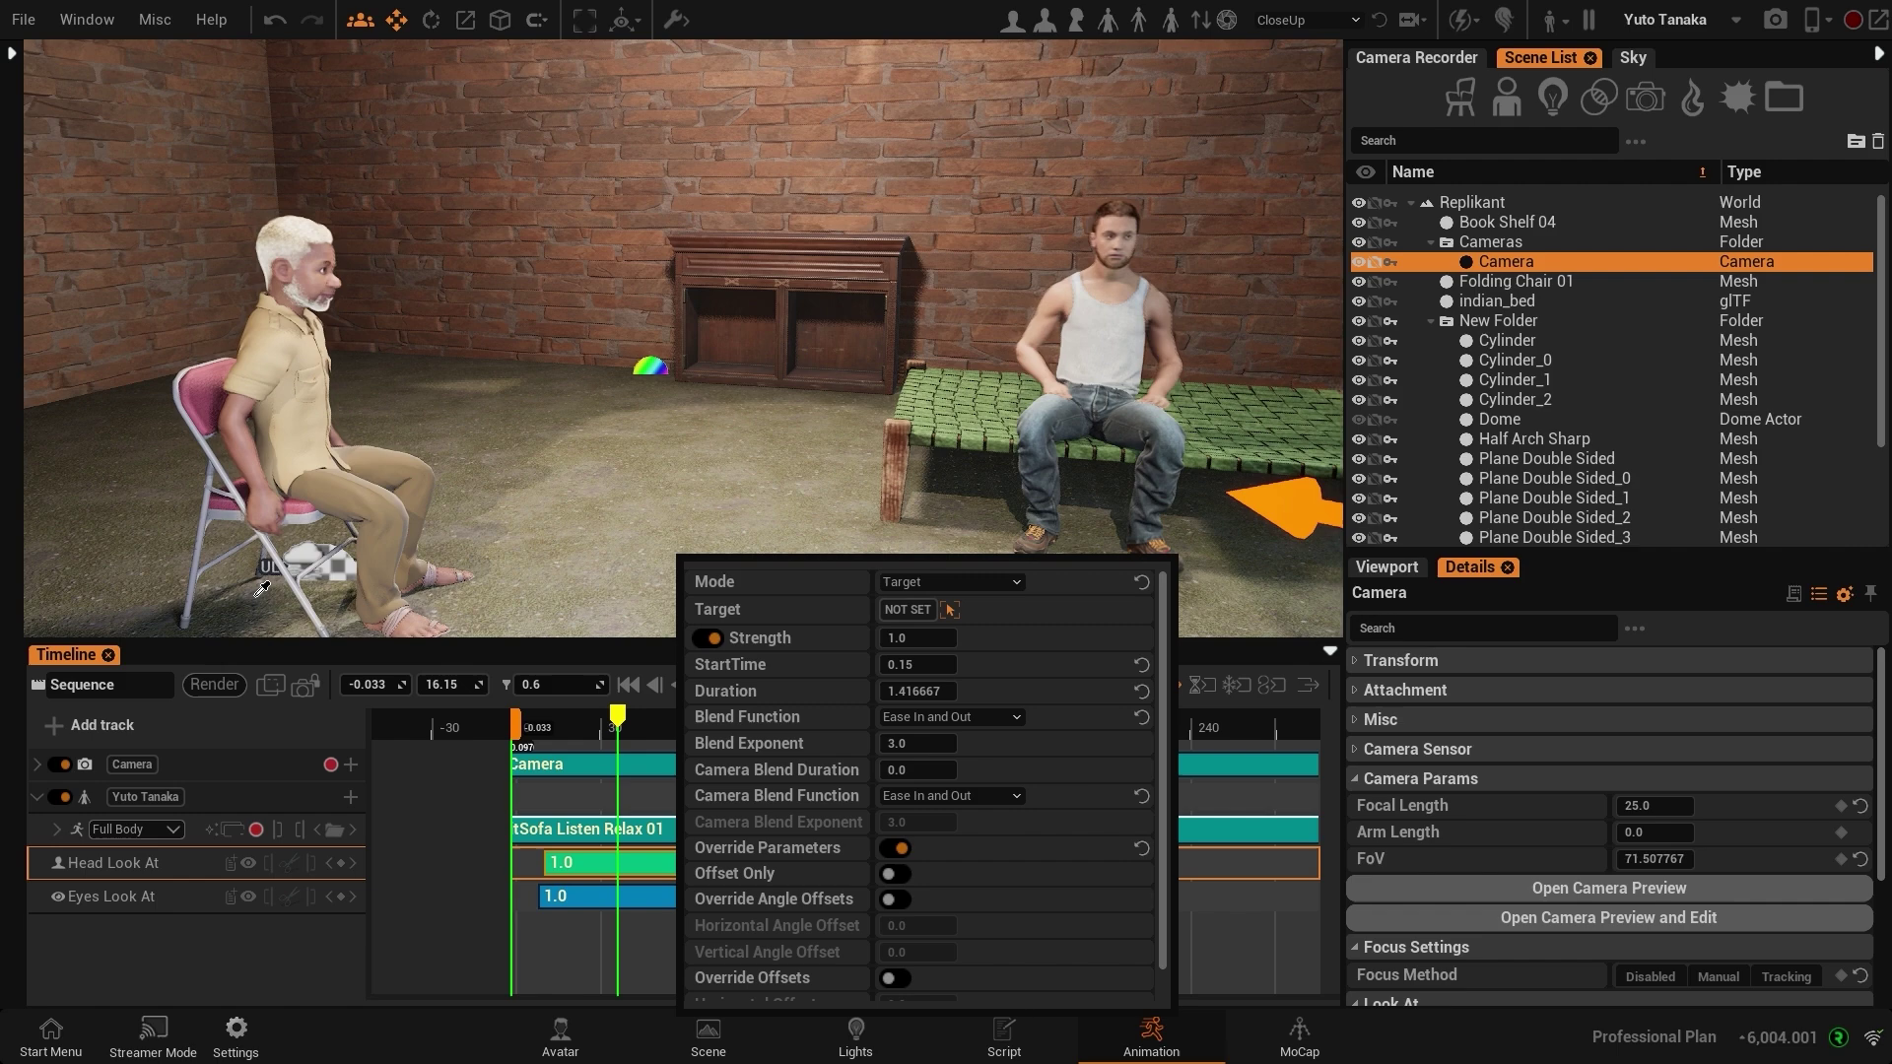
pyautogui.click(207, 408)
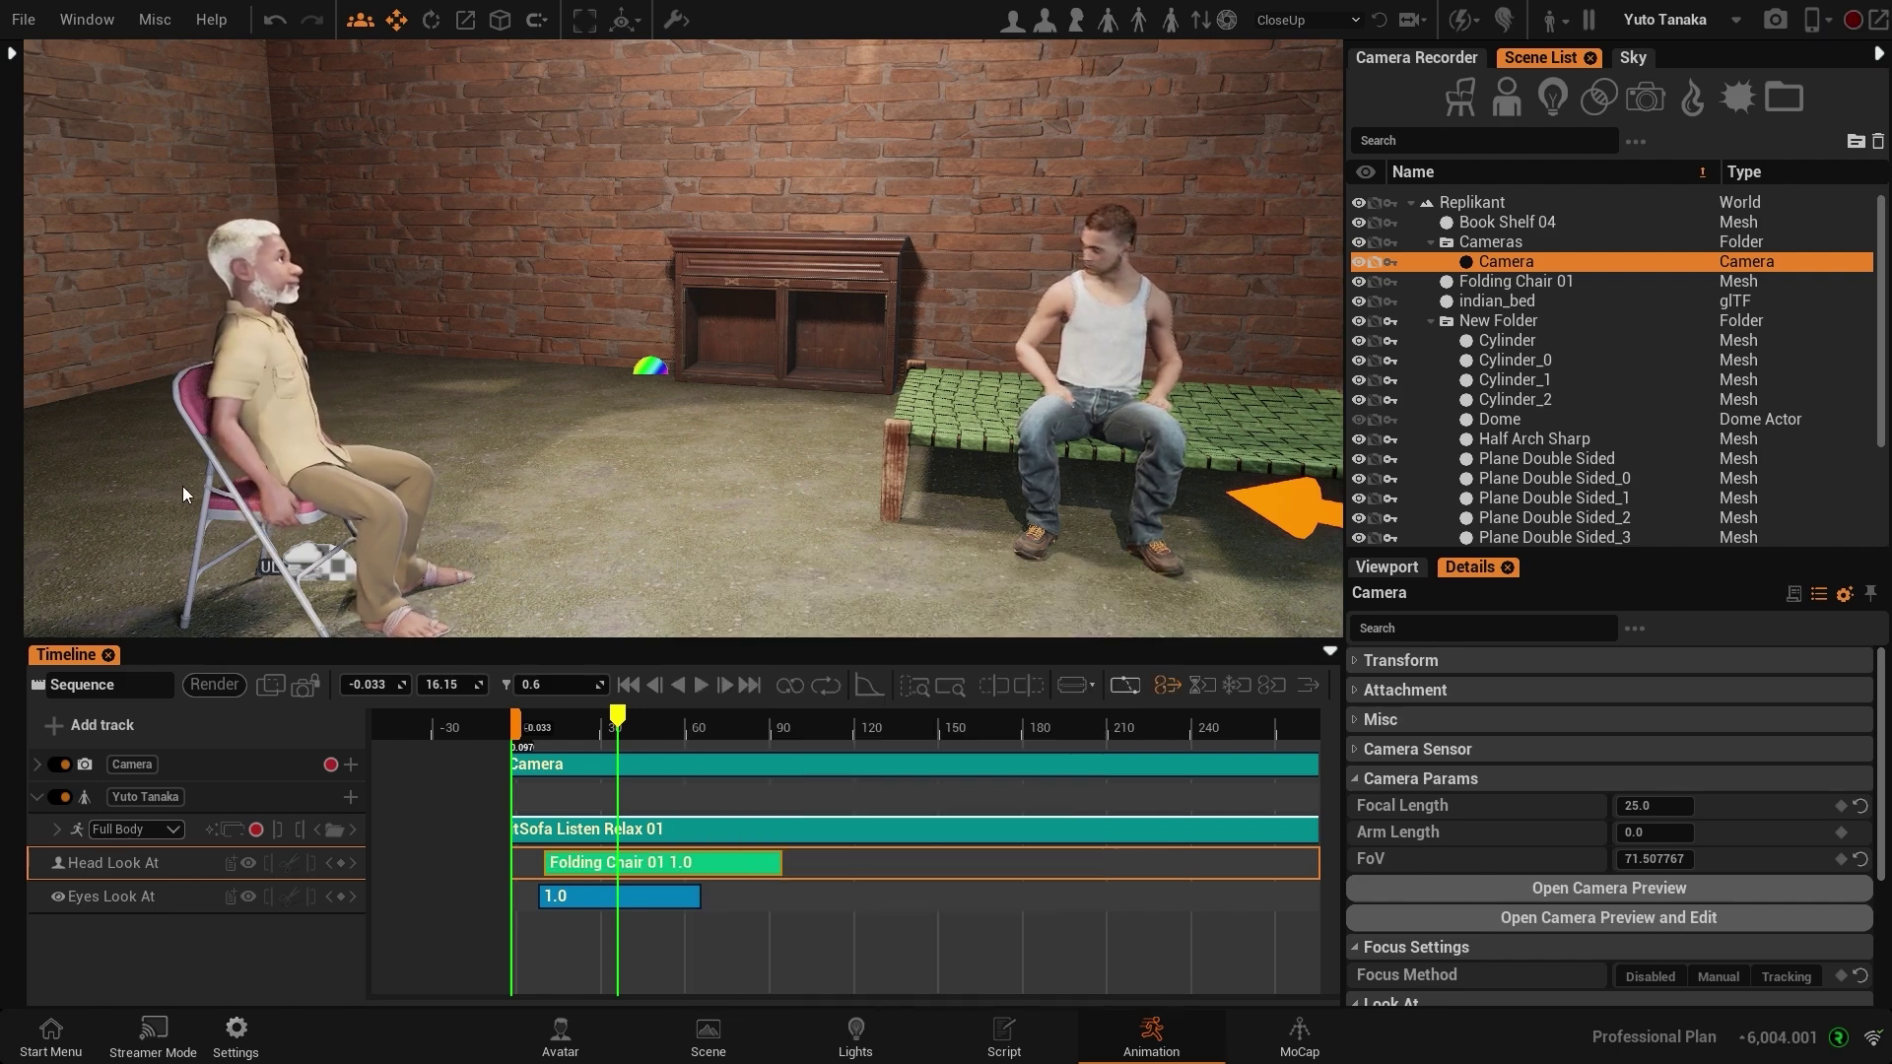
# Step: Reduce the strength of the Head Look At clip targeting Folding Chair 01 to about 0.54
pyautogui.moveTo(749, 532); pyautogui.dragTo(705, 532, button='right')
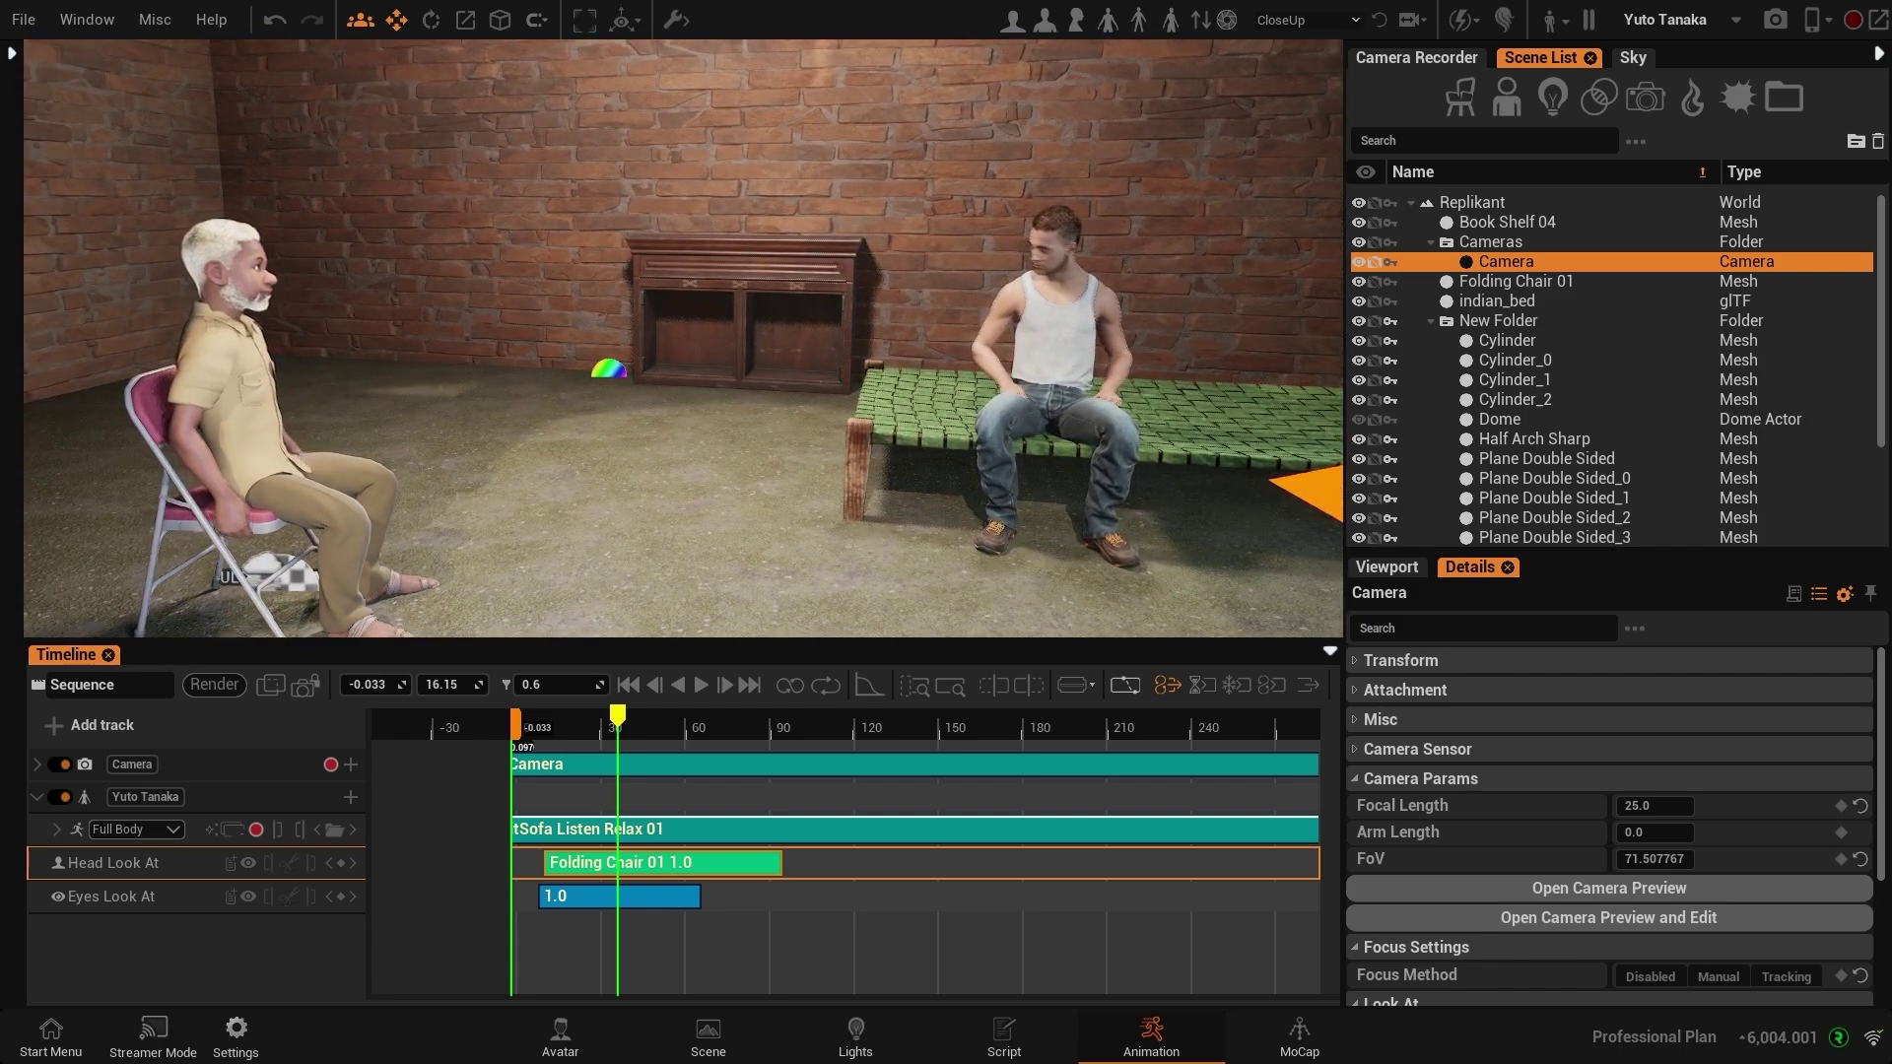
pyautogui.doubleClick(668, 860)
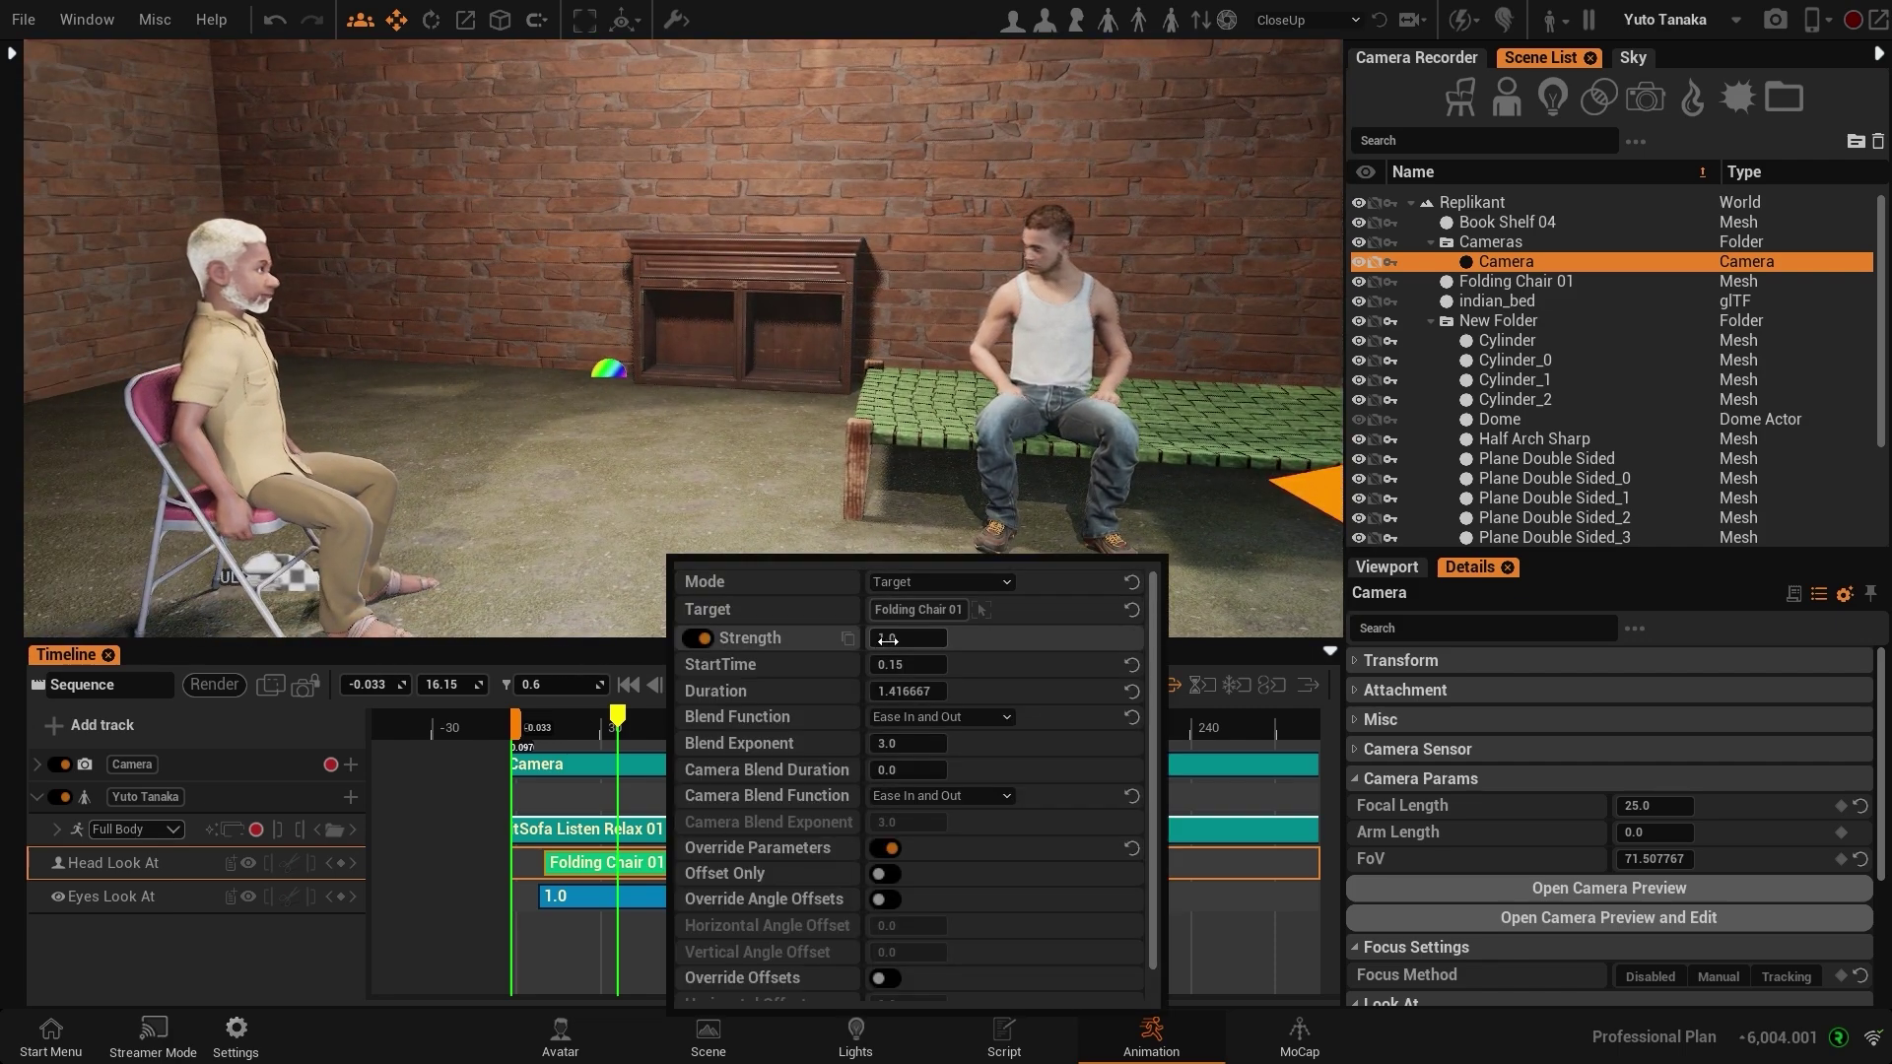
pyautogui.moveTo(887, 639); pyautogui.dragTo(851, 640)
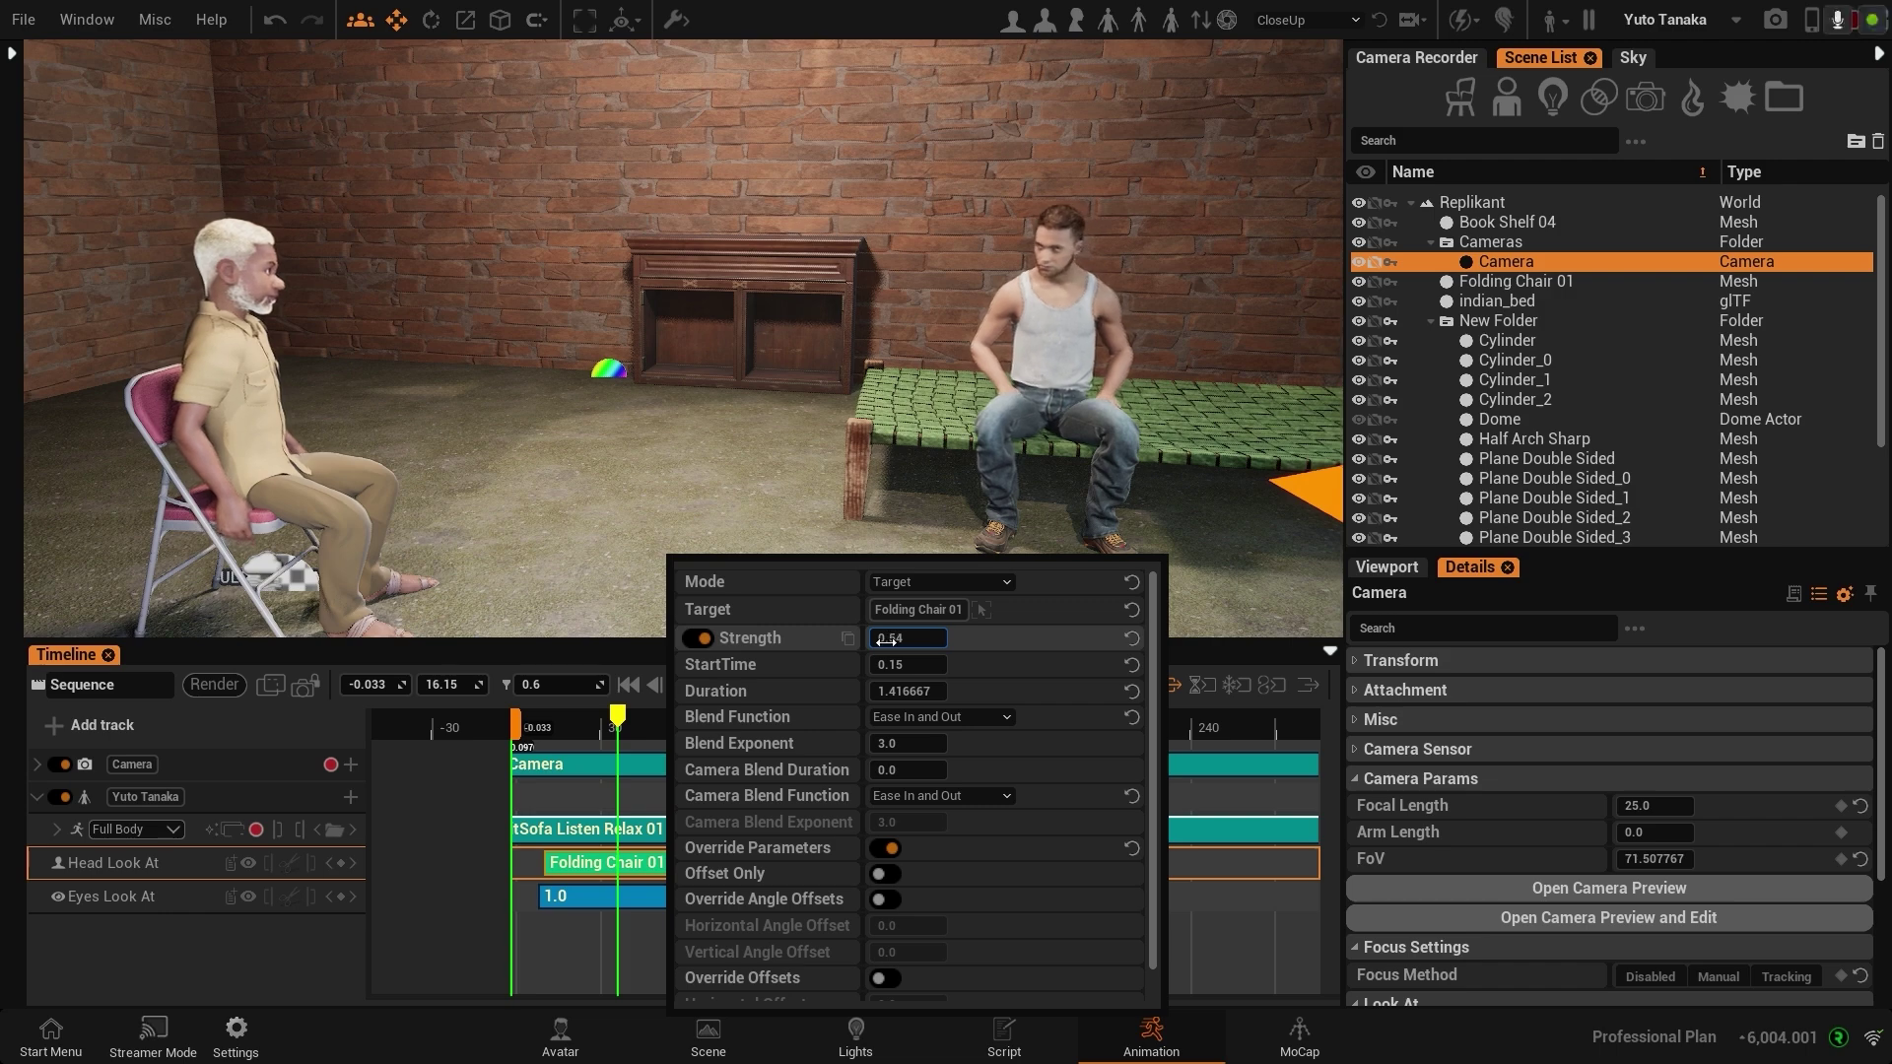
# Step: Switch the Eyes Look At clip's mode to Target and pick Folding Chair 01 in the scene as its target
pyautogui.click(559, 943)
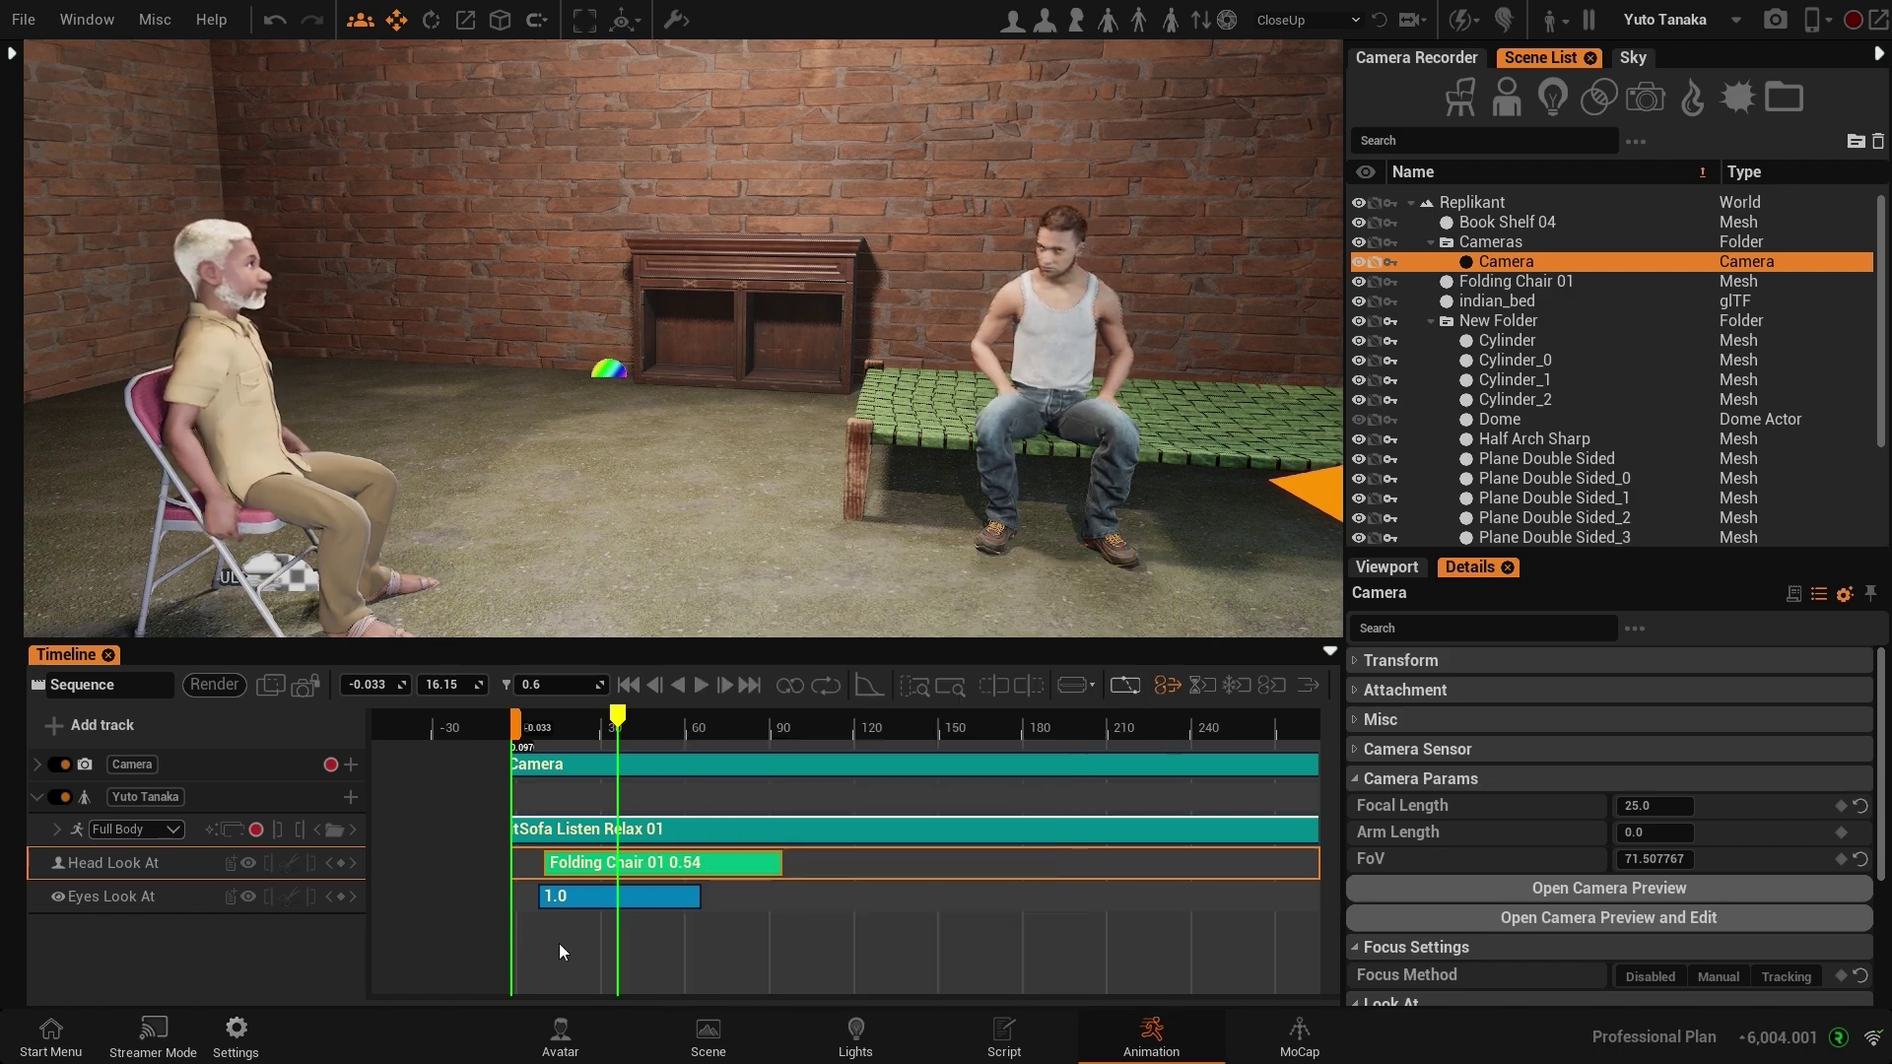
pyautogui.doubleClick(634, 893)
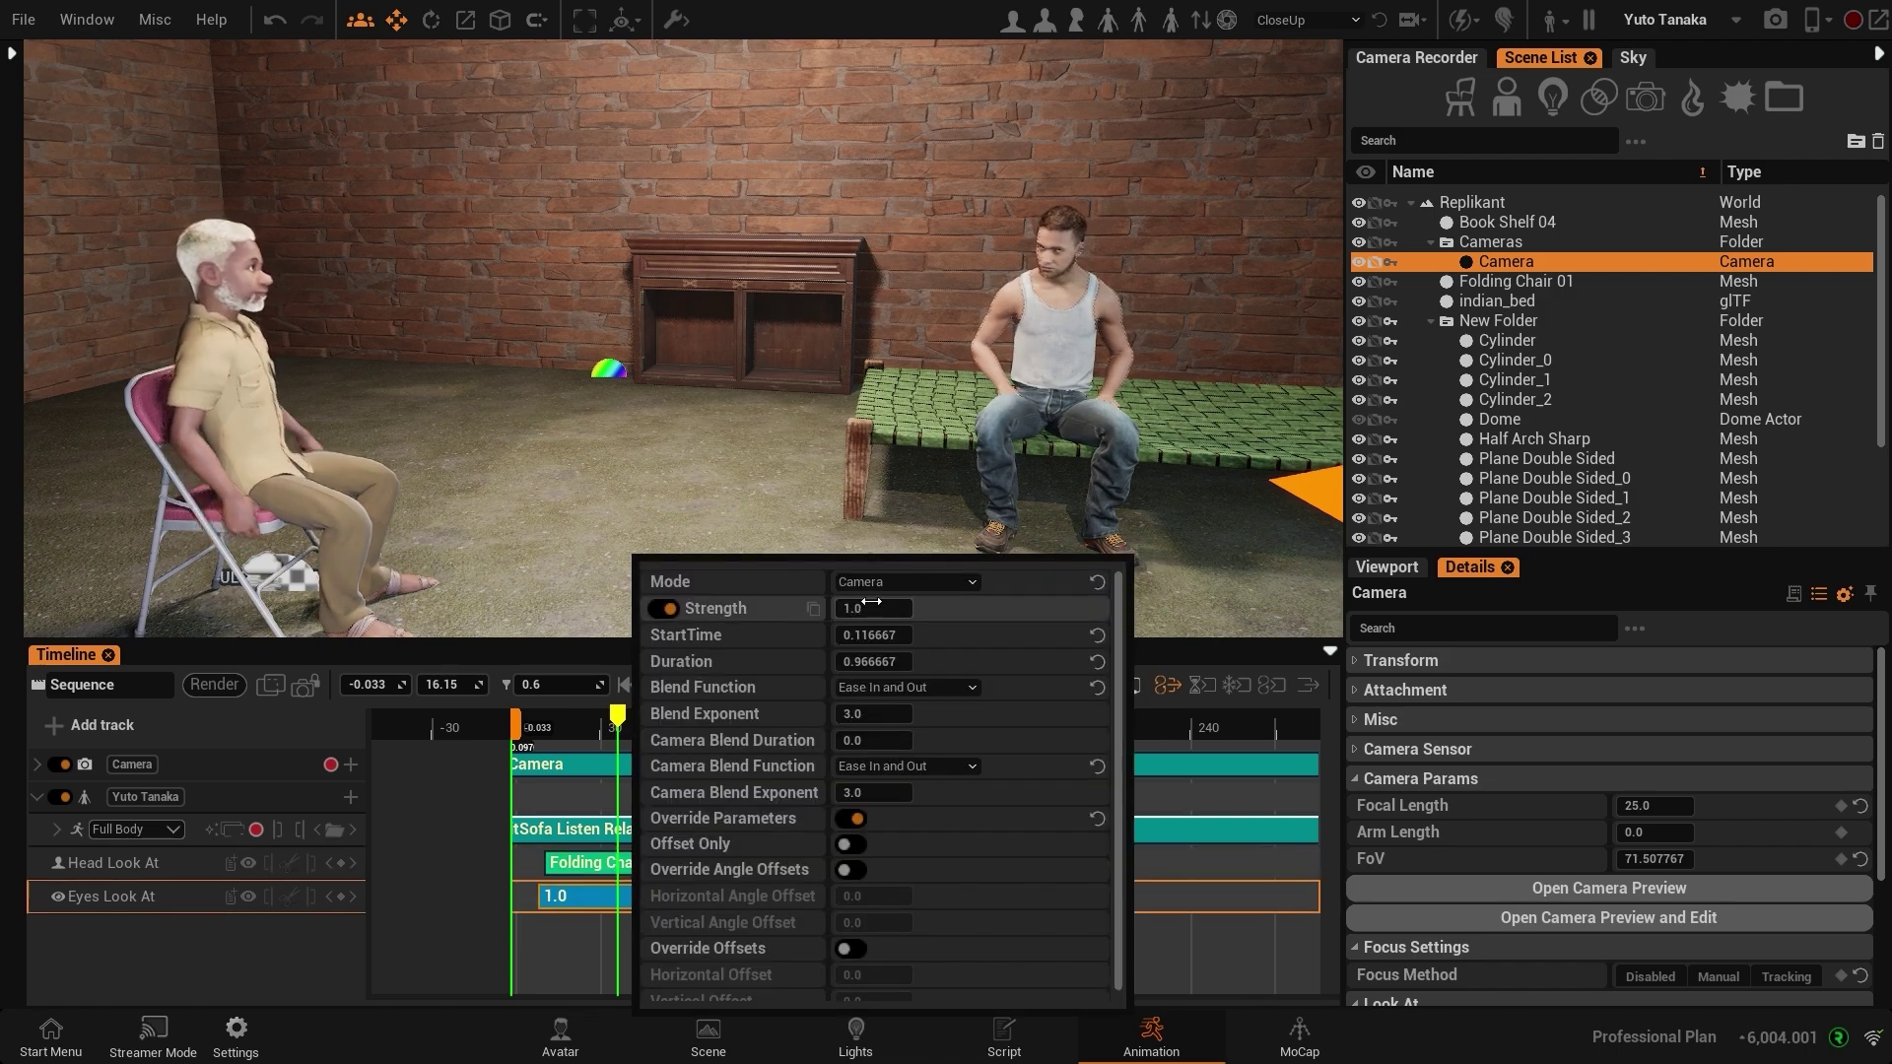
pyautogui.click(904, 583)
pyautogui.click(883, 646)
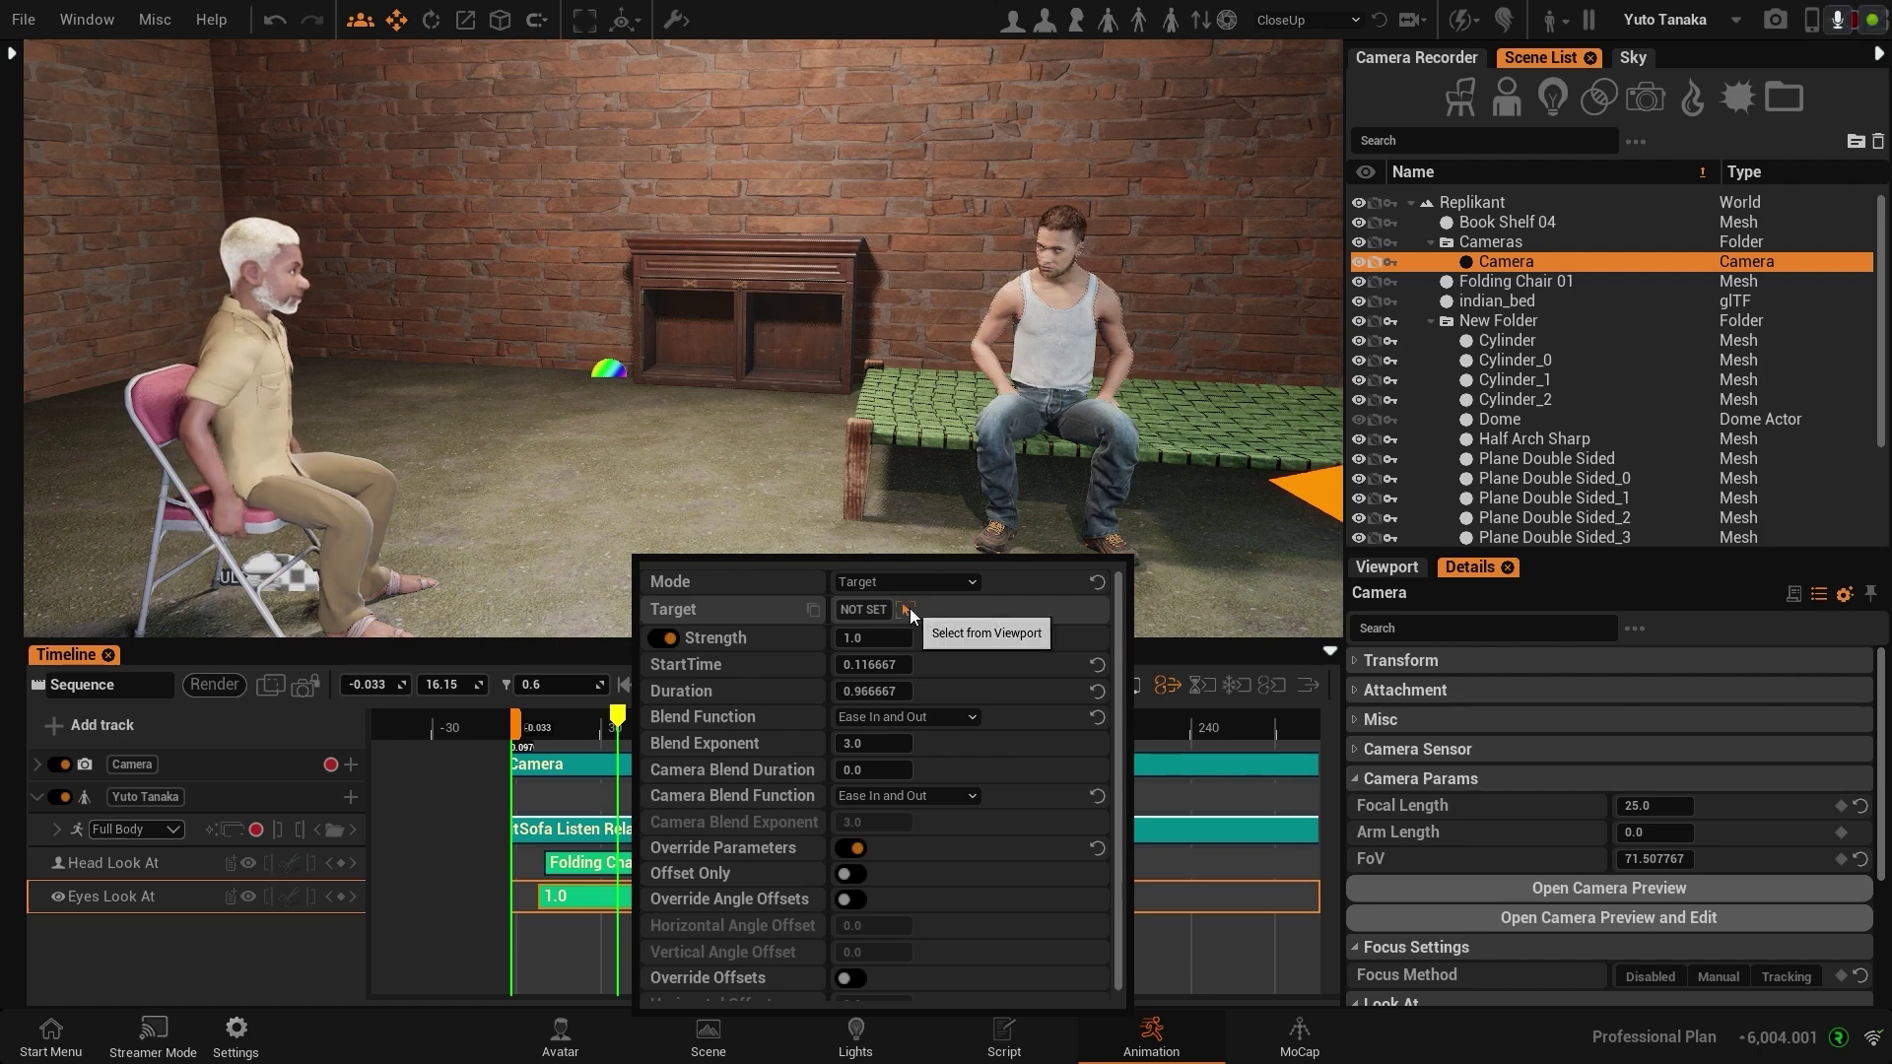
pyautogui.click(909, 607)
pyautogui.click(146, 408)
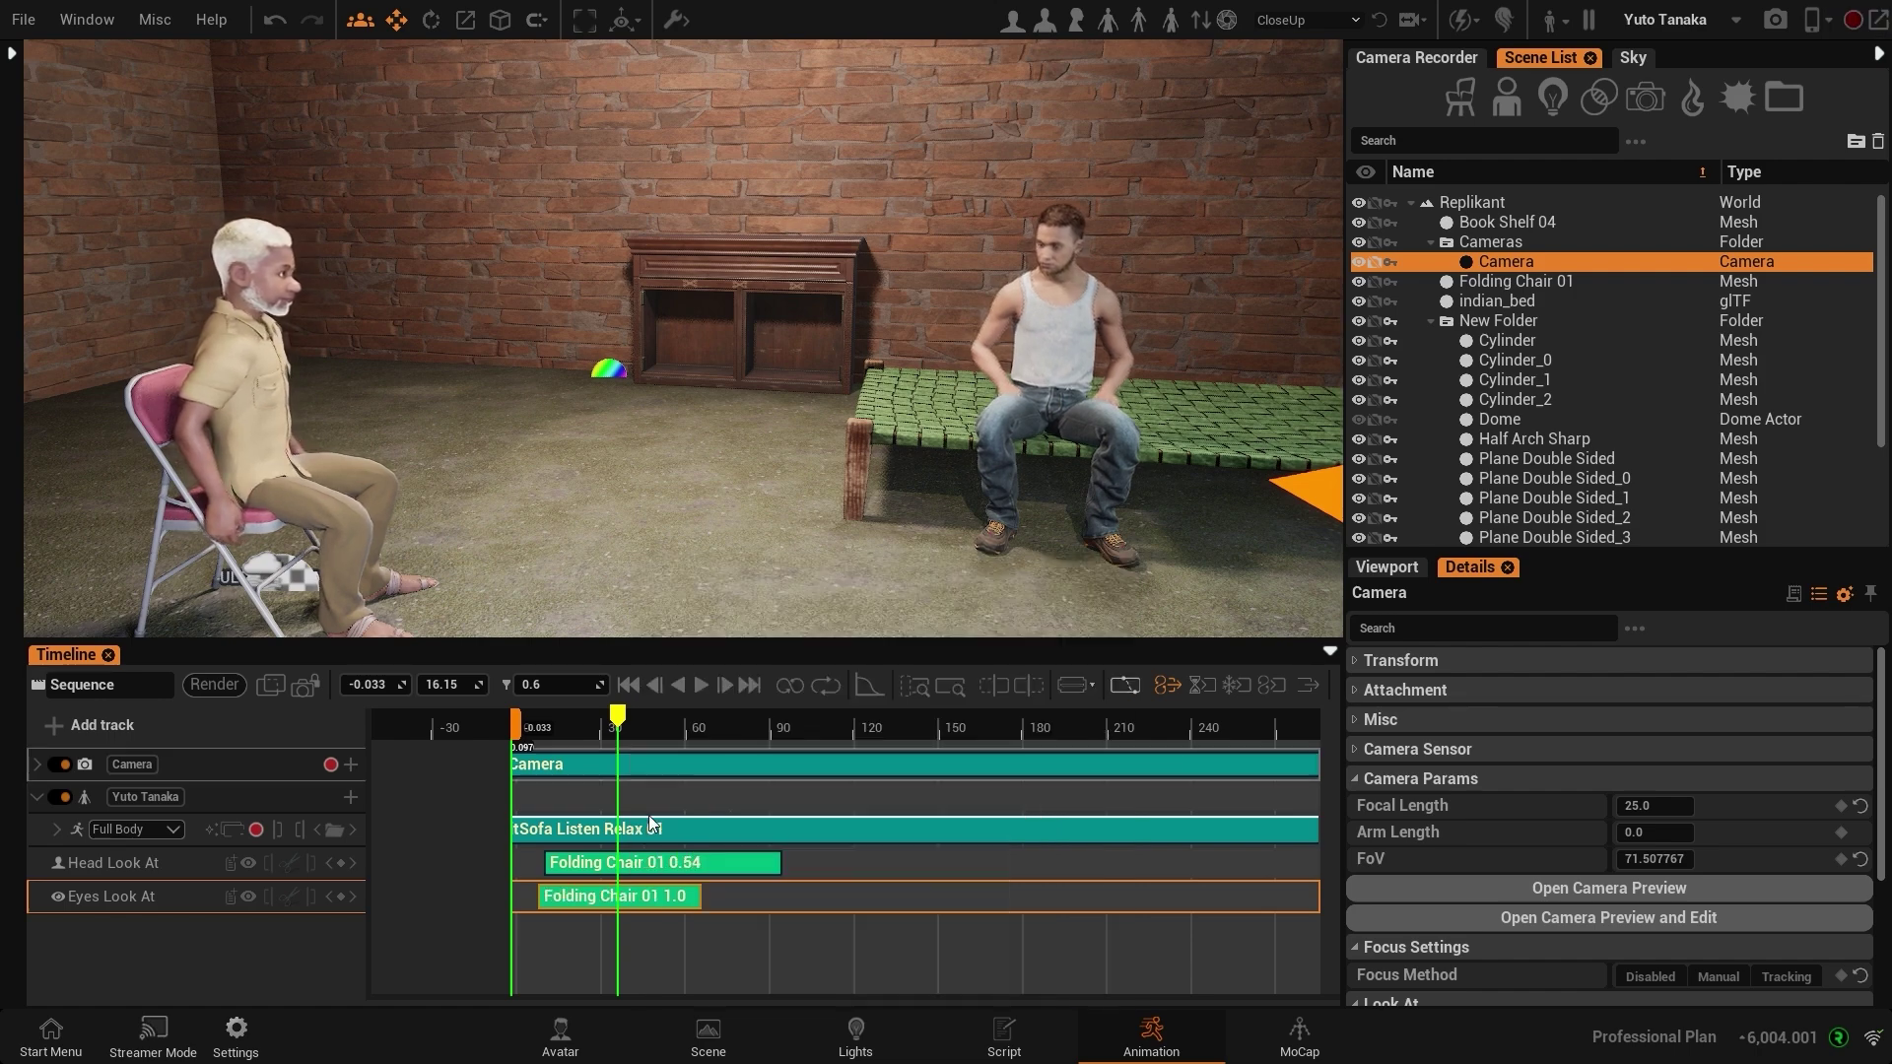
# Step: Set the strength of the Eyes Look At clip targeting Folding Chair 01 to 0.7
pyautogui.doubleClick(605, 897)
pyautogui.click(826, 639)
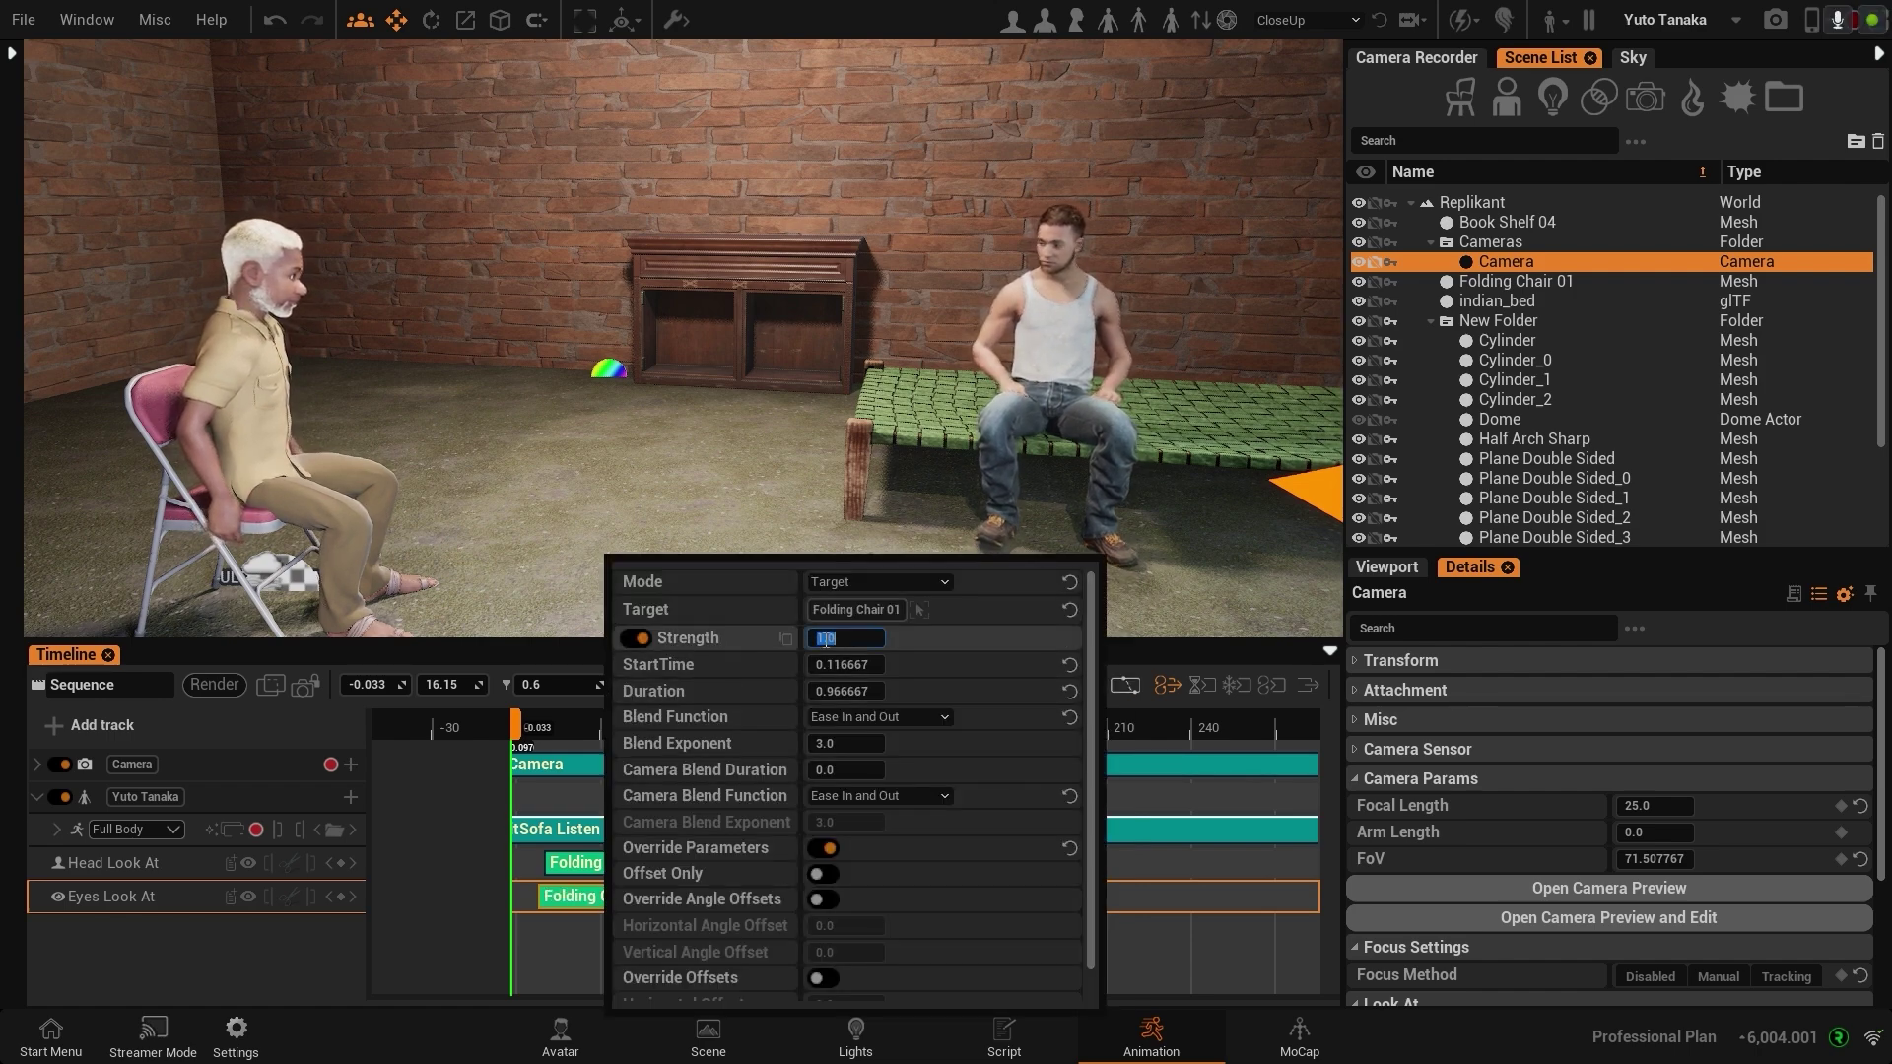
pyautogui.write('0.7')
pyautogui.click(1169, 954)
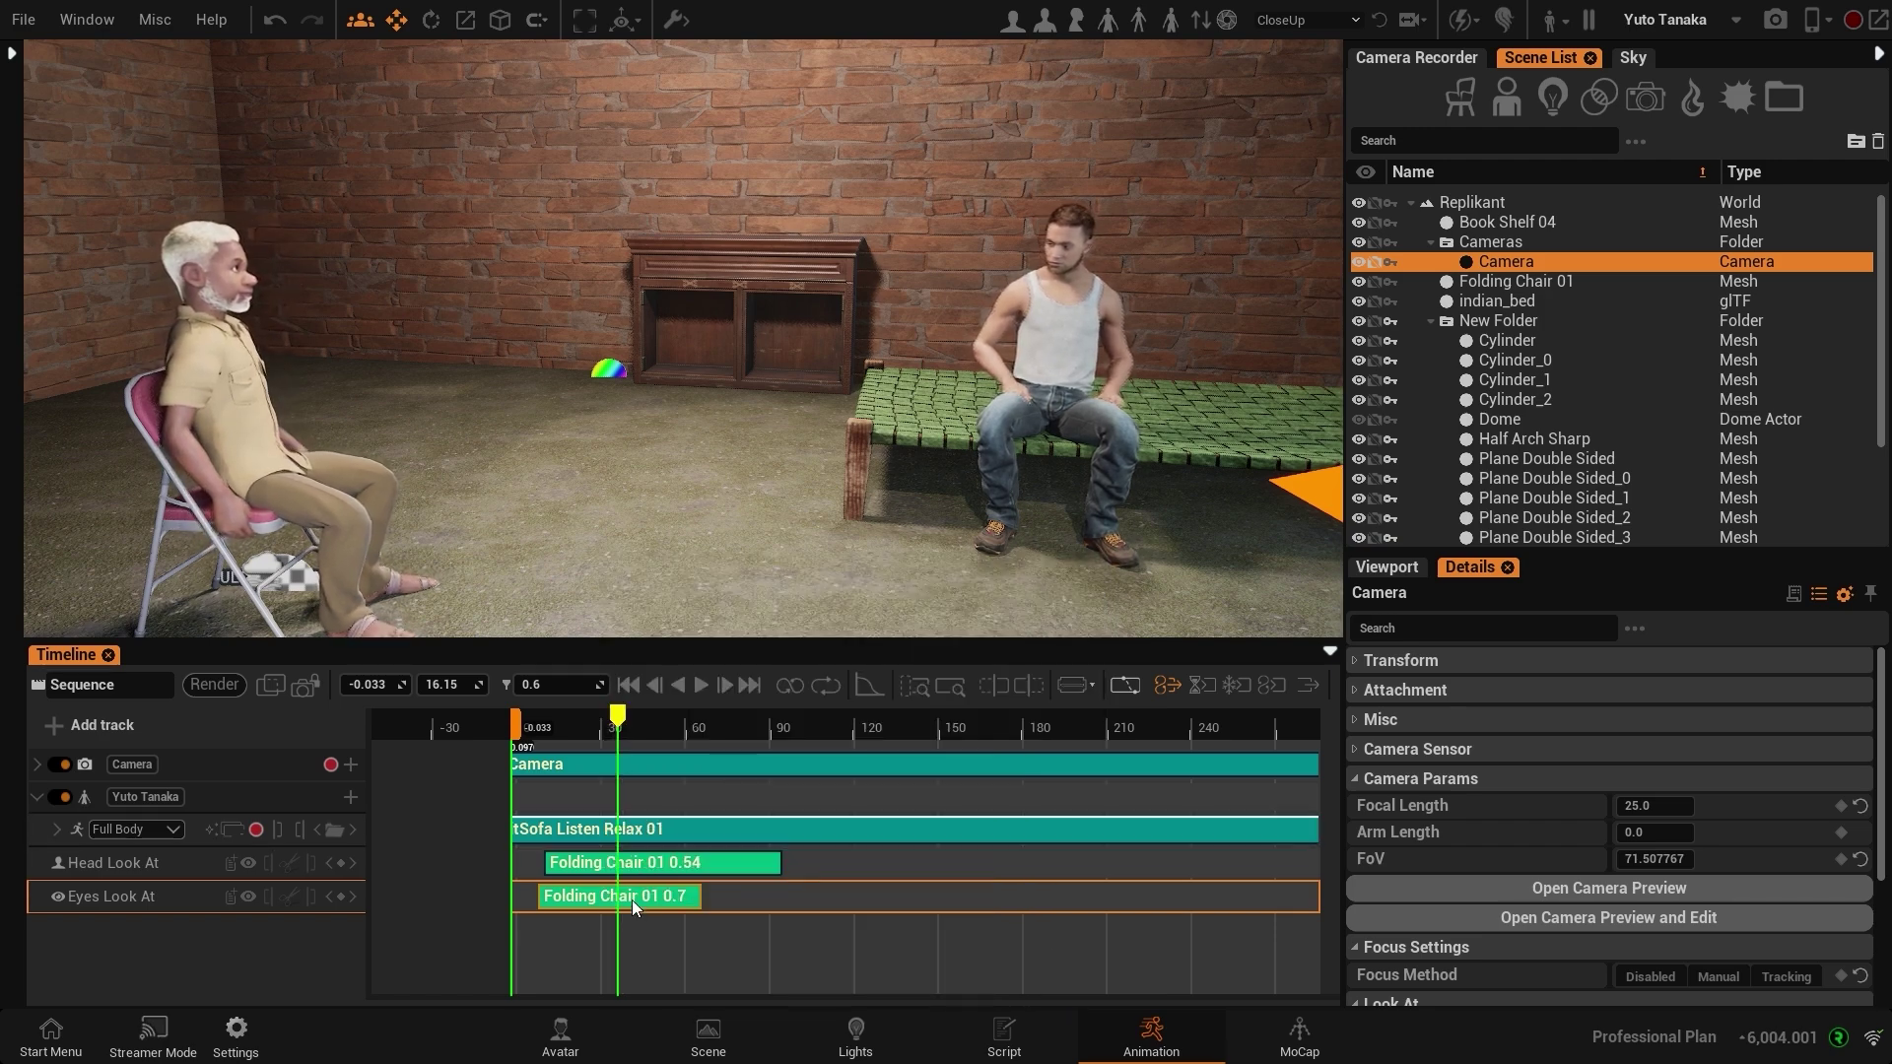
# Step: Lengthen the Eyes Look At clip to about 1.5 s so it ends just after the Head Look At clip
pyautogui.click(662, 859)
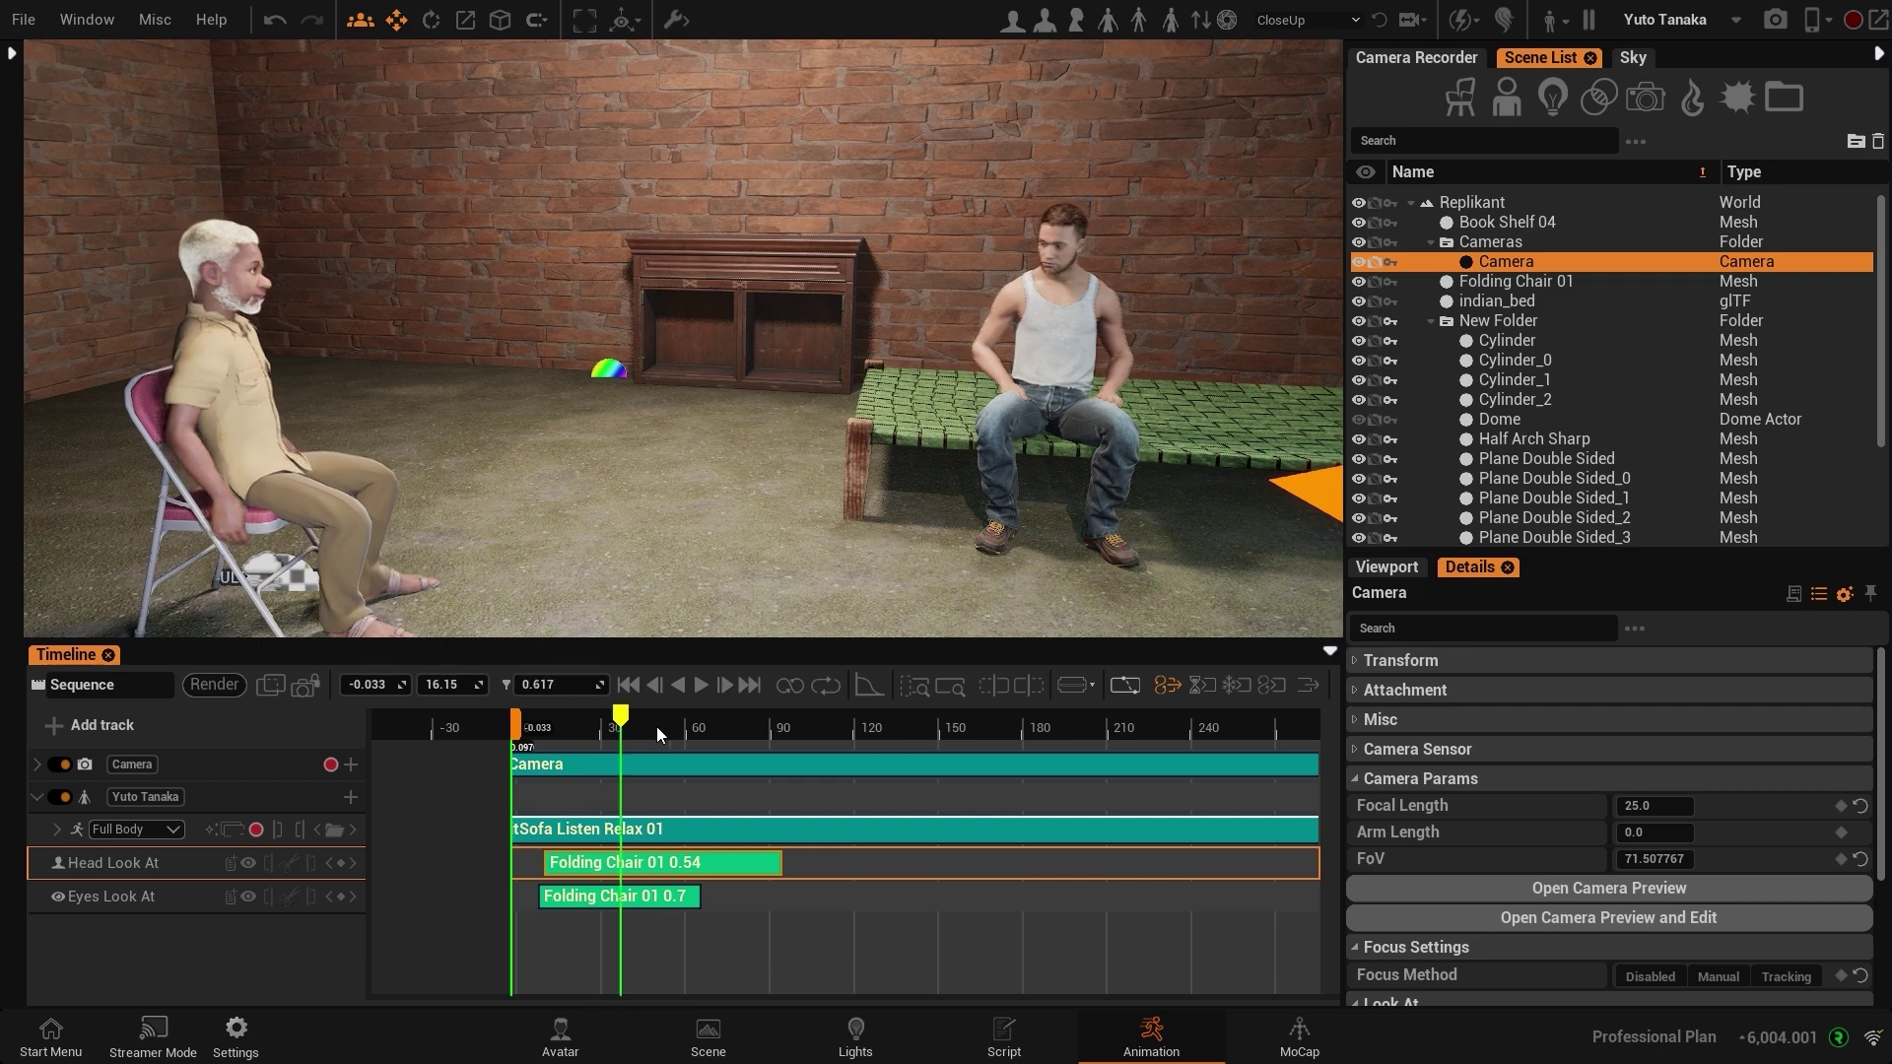
pyautogui.moveTo(656, 725); pyautogui.dragTo(607, 743)
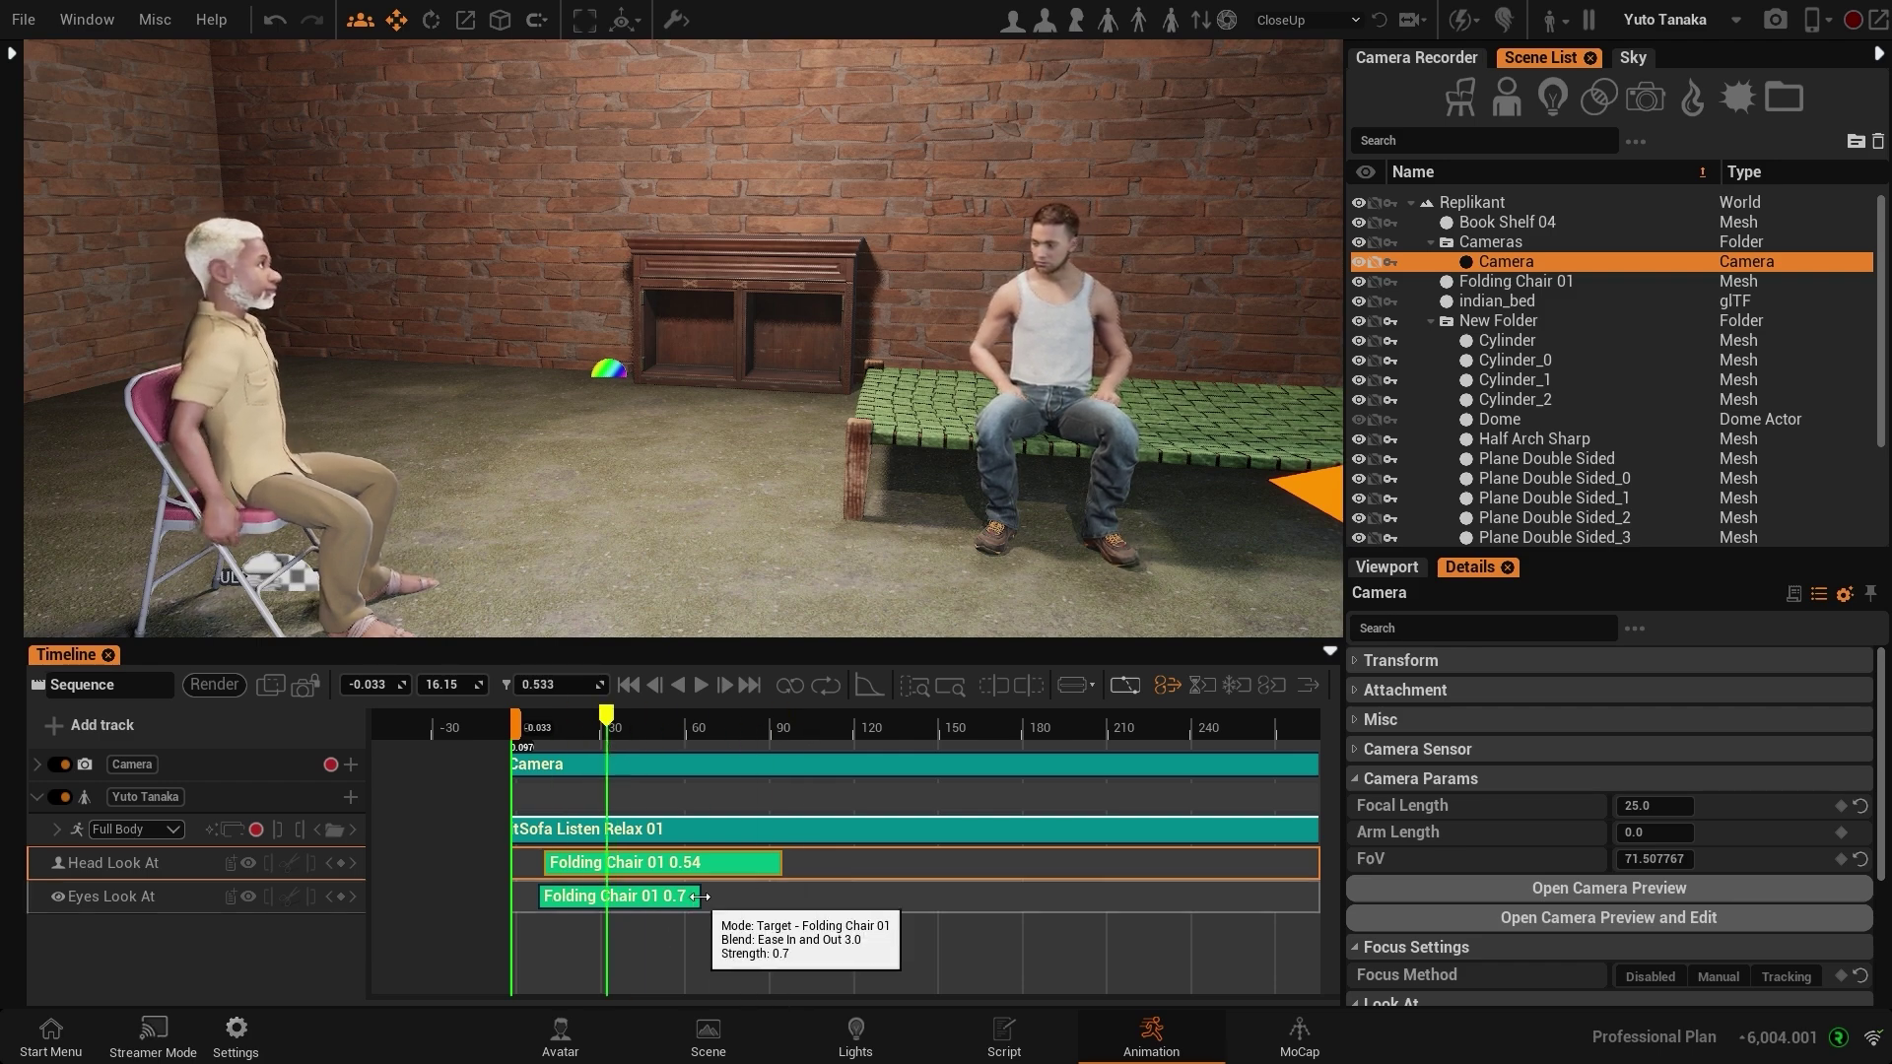
pyautogui.moveTo(692, 897); pyautogui.dragTo(790, 897)
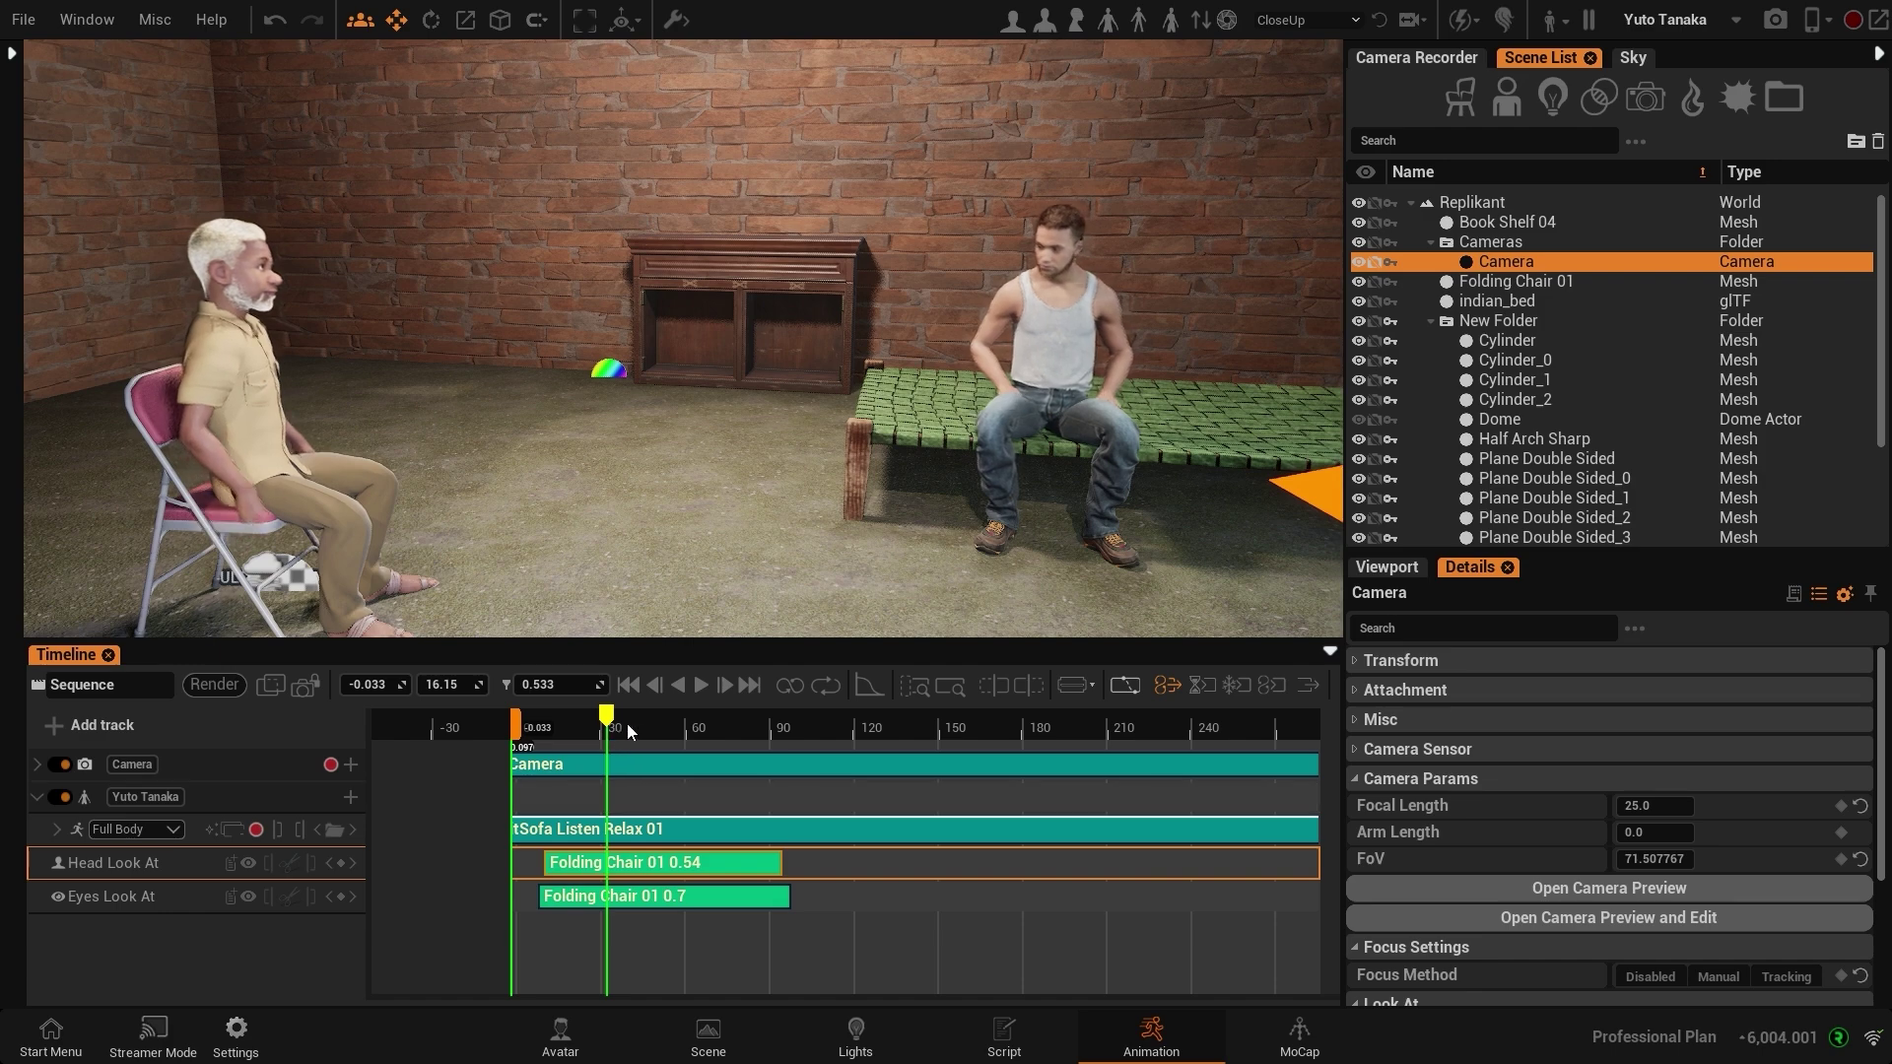
# Step: Add a second Head Look At clip at 2 s in Disabled mode and adjust its length
pyautogui.moveTo(795, 755); pyautogui.dragTo(855, 791)
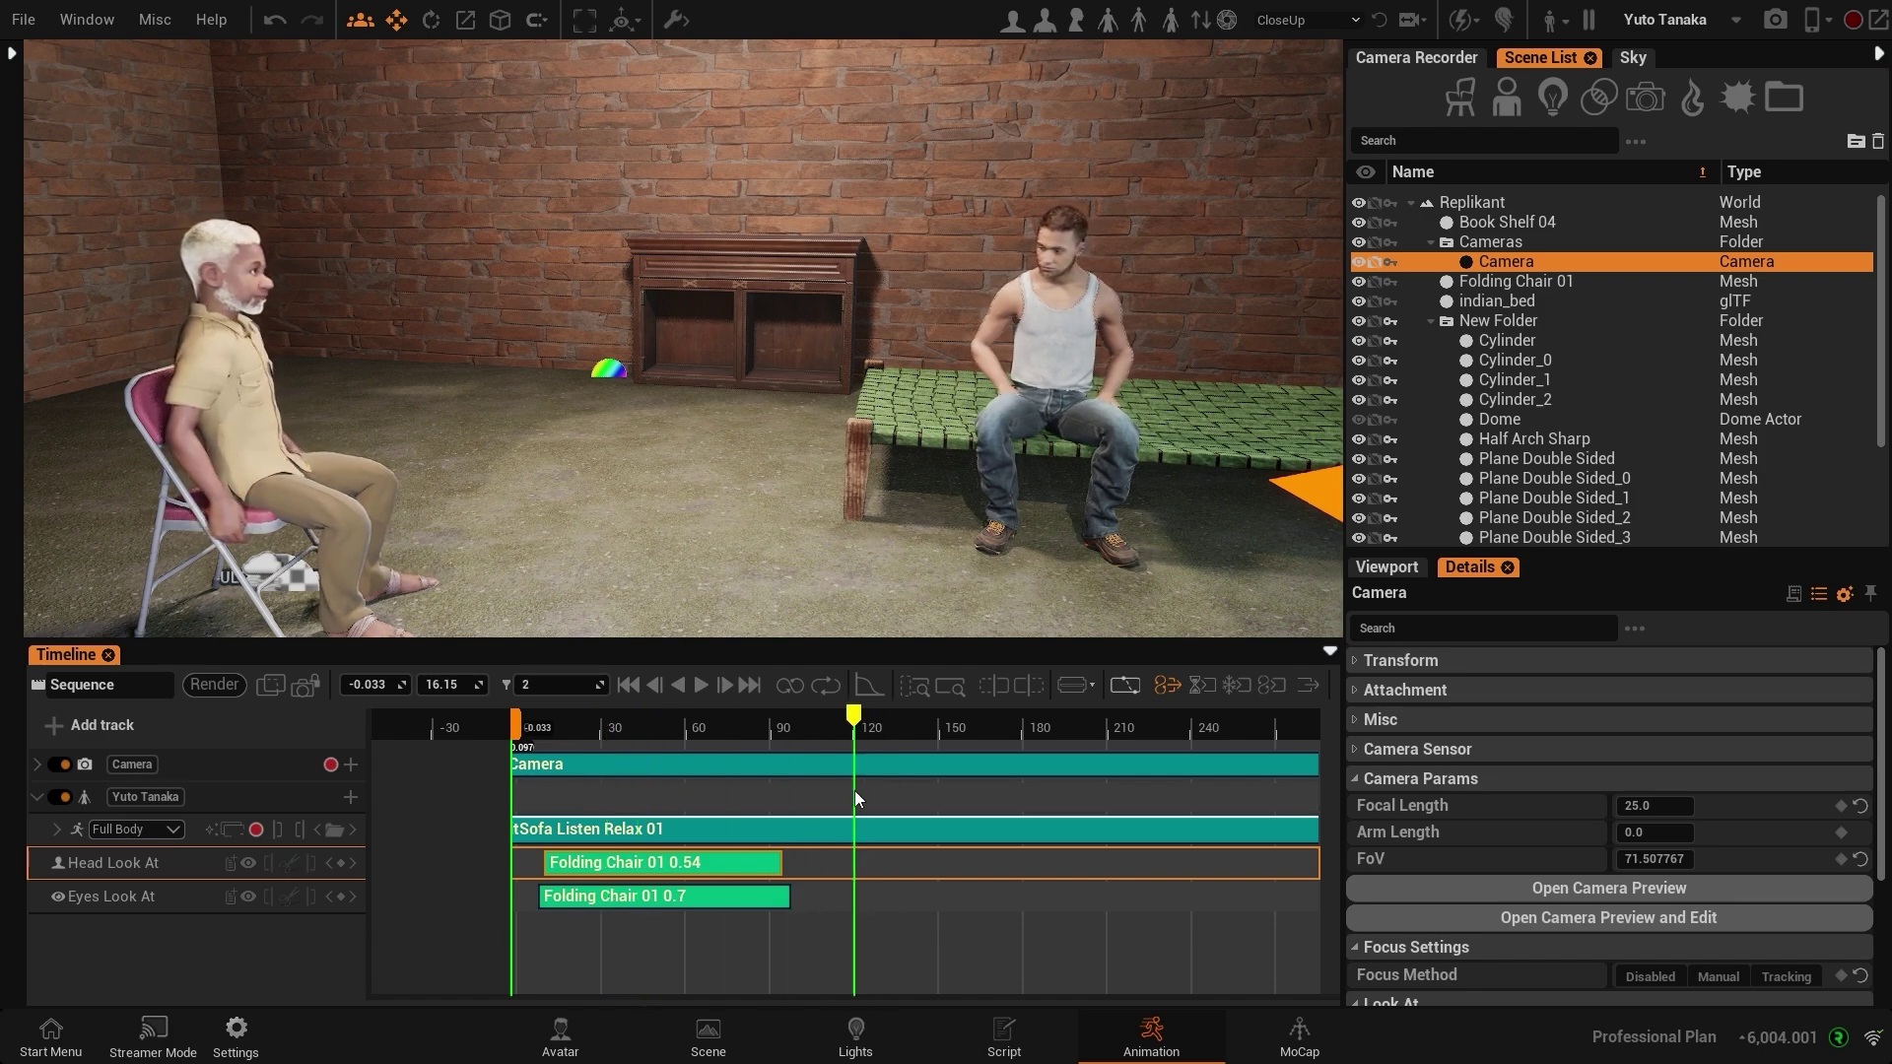
pyautogui.click(342, 863)
pyautogui.moveTo(905, 863); pyautogui.dragTo(1096, 866)
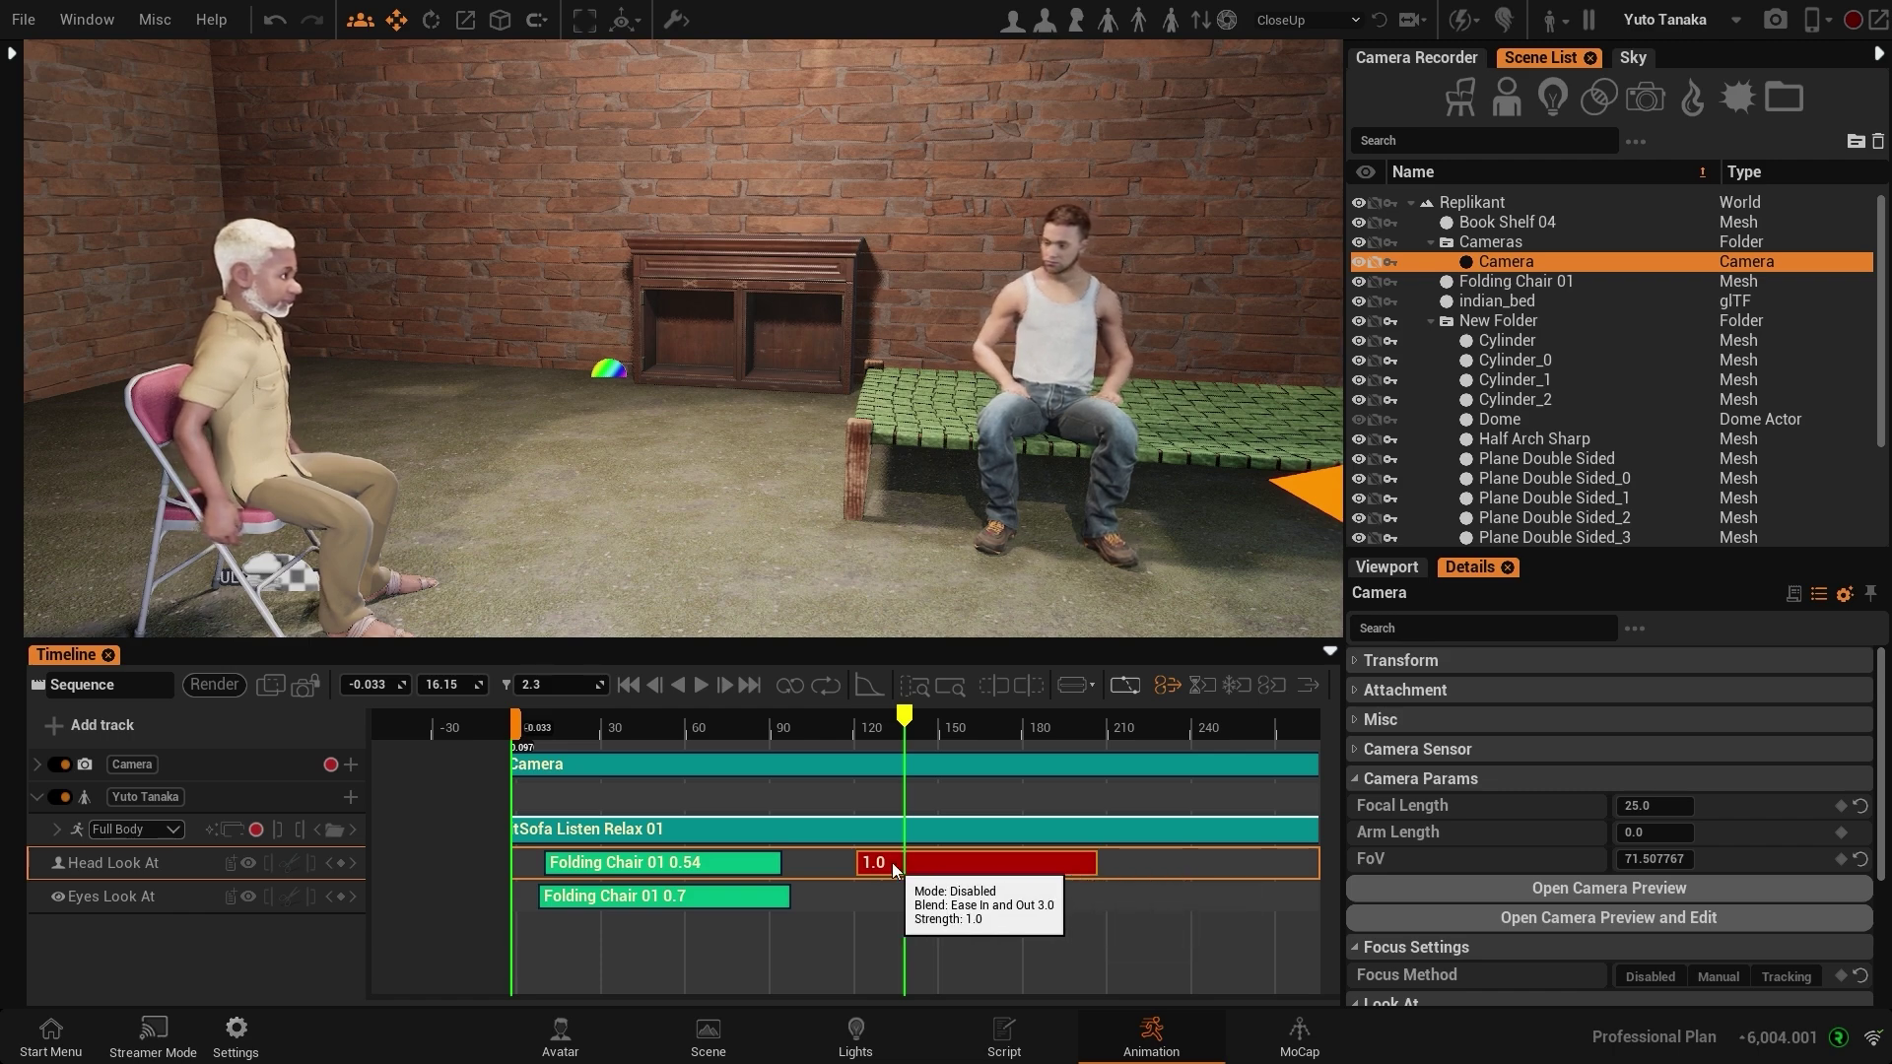
pyautogui.moveTo(1097, 865); pyautogui.dragTo(984, 867)
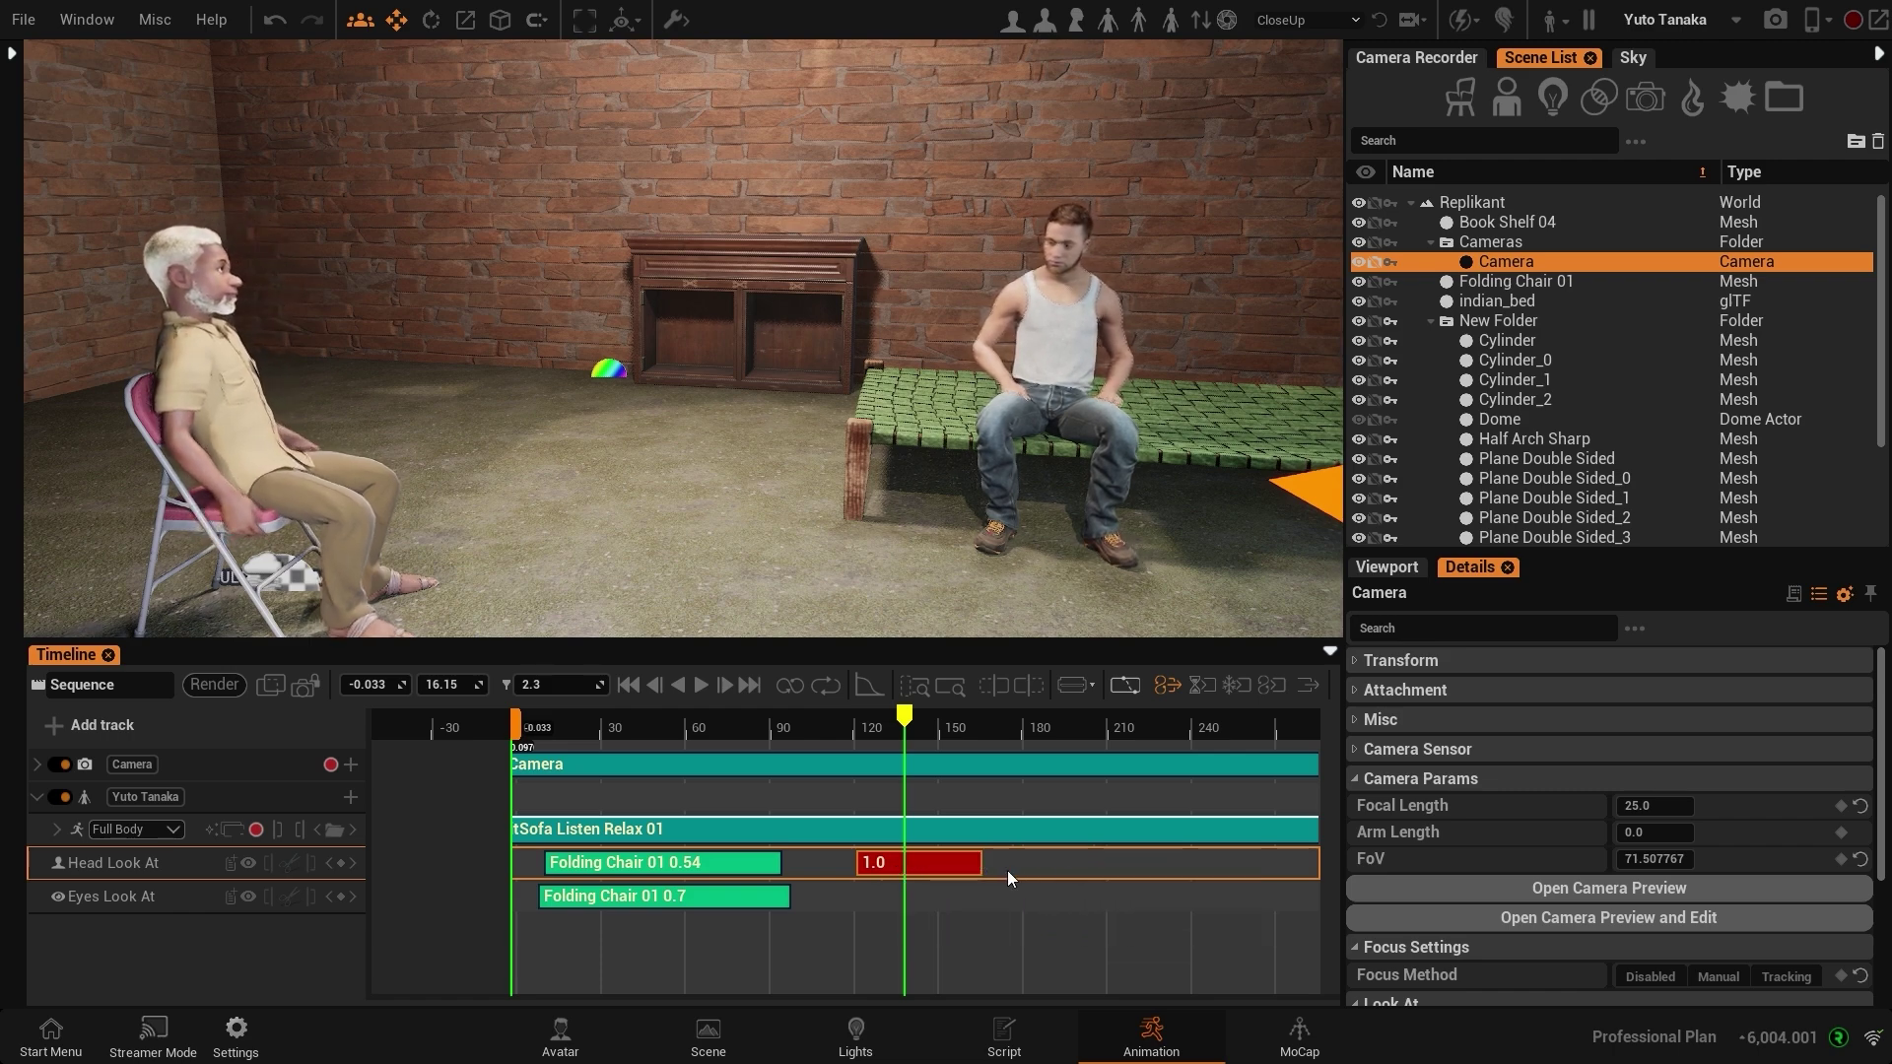
# Step: Copy the Eyes Look At clip, paste it on the same track, and move the copy to start at 2.0 s
pyautogui.click(617, 902)
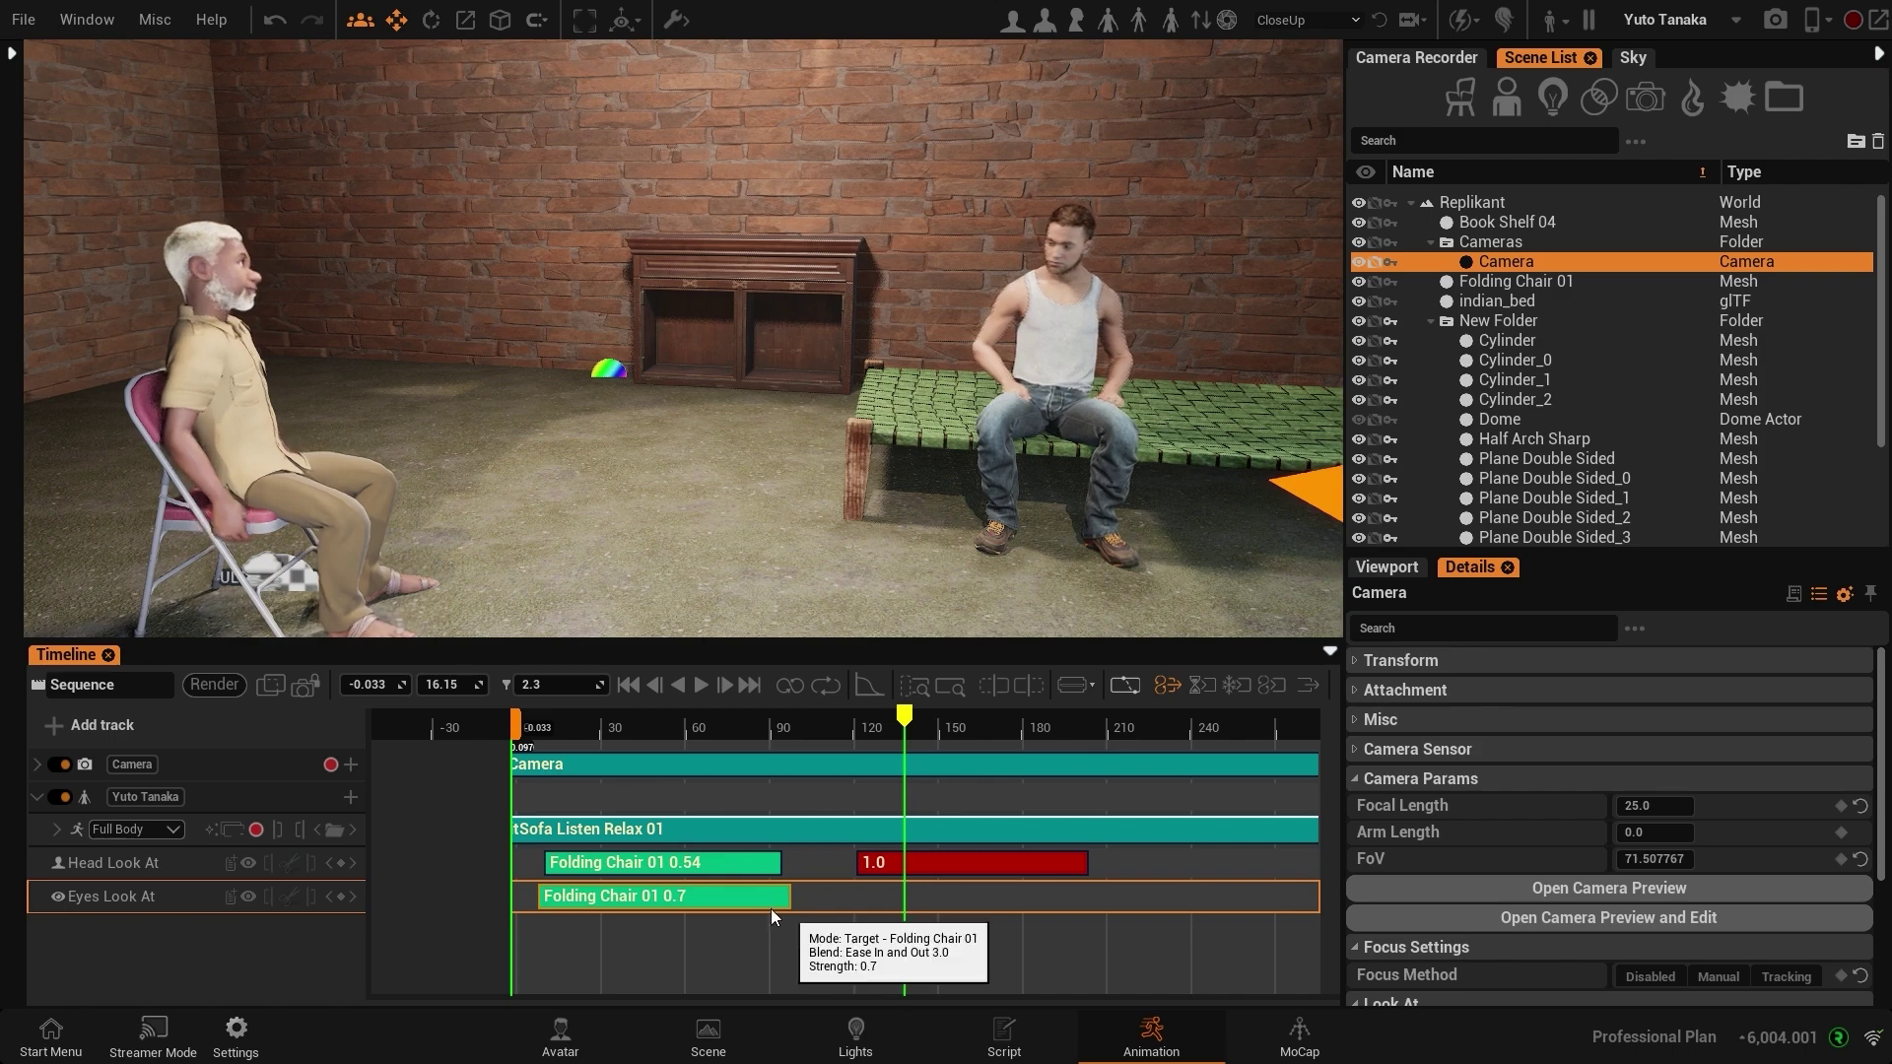
pyautogui.rightClick(599, 749)
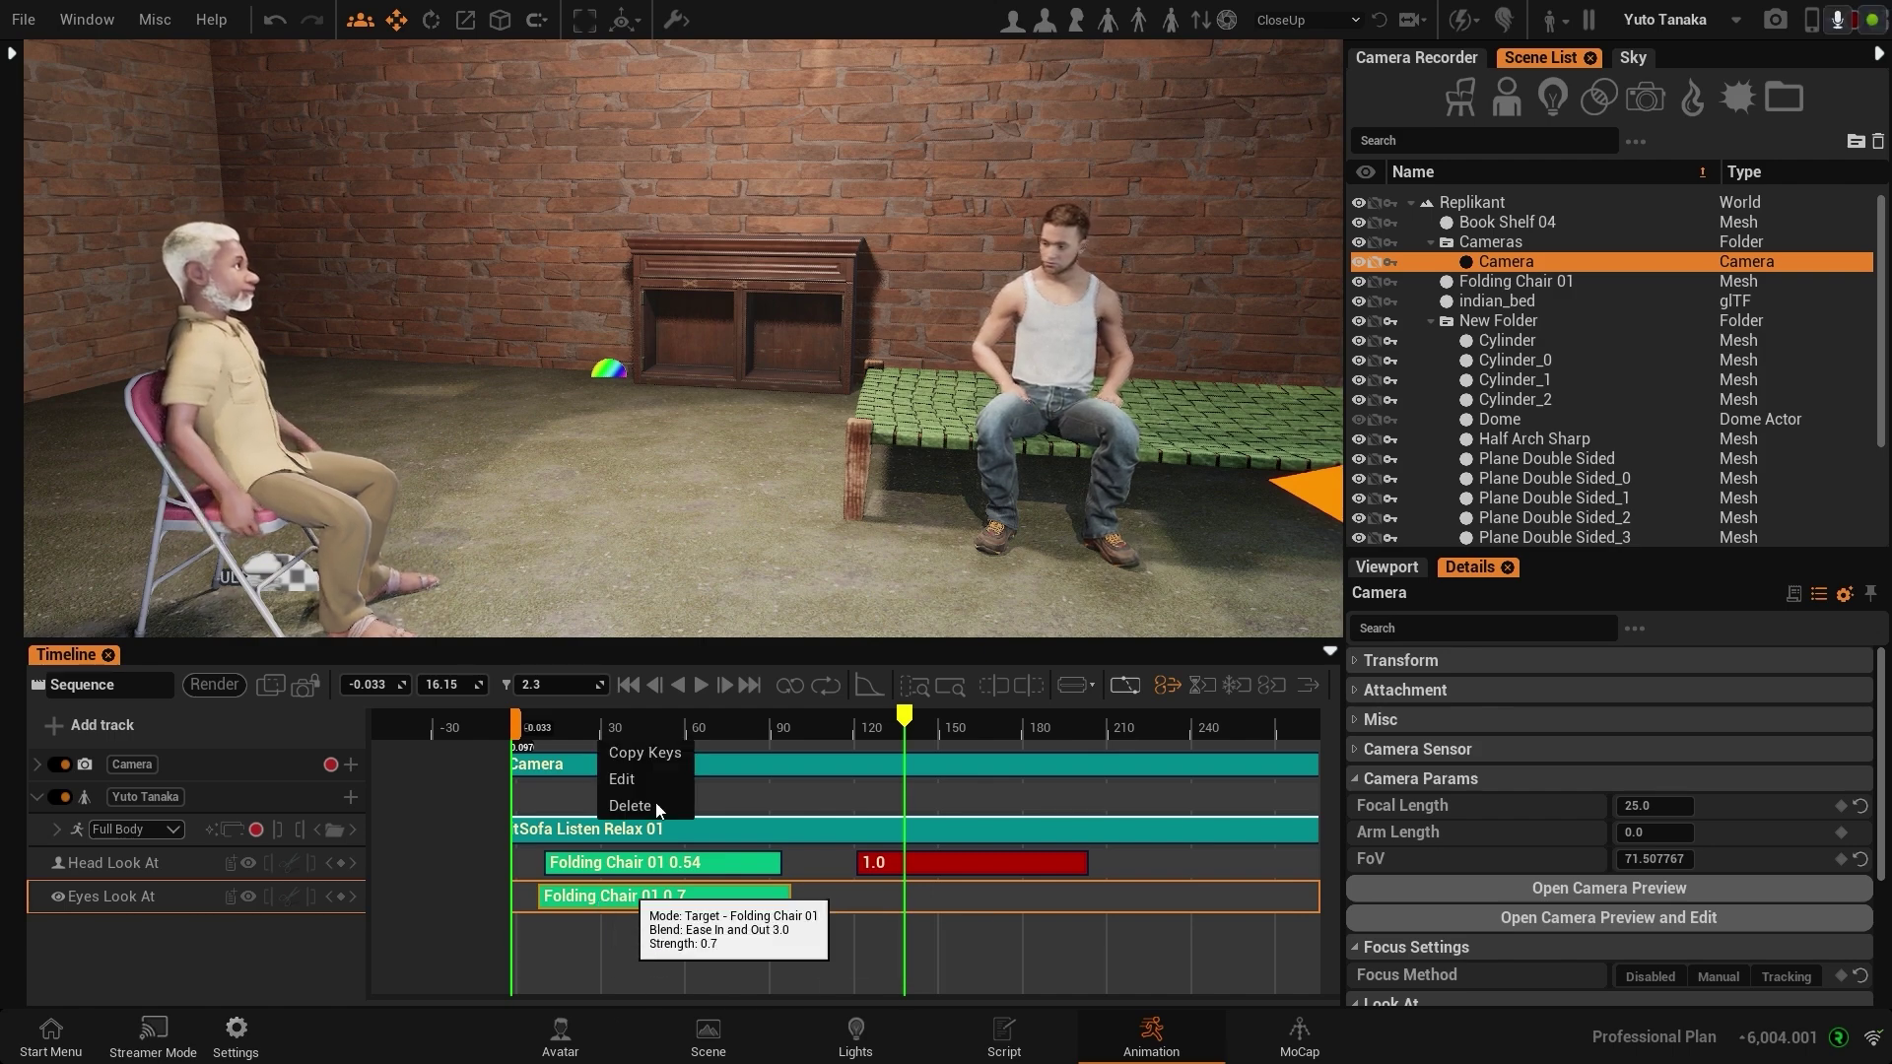
pyautogui.click(648, 779)
pyautogui.rightClick(850, 900)
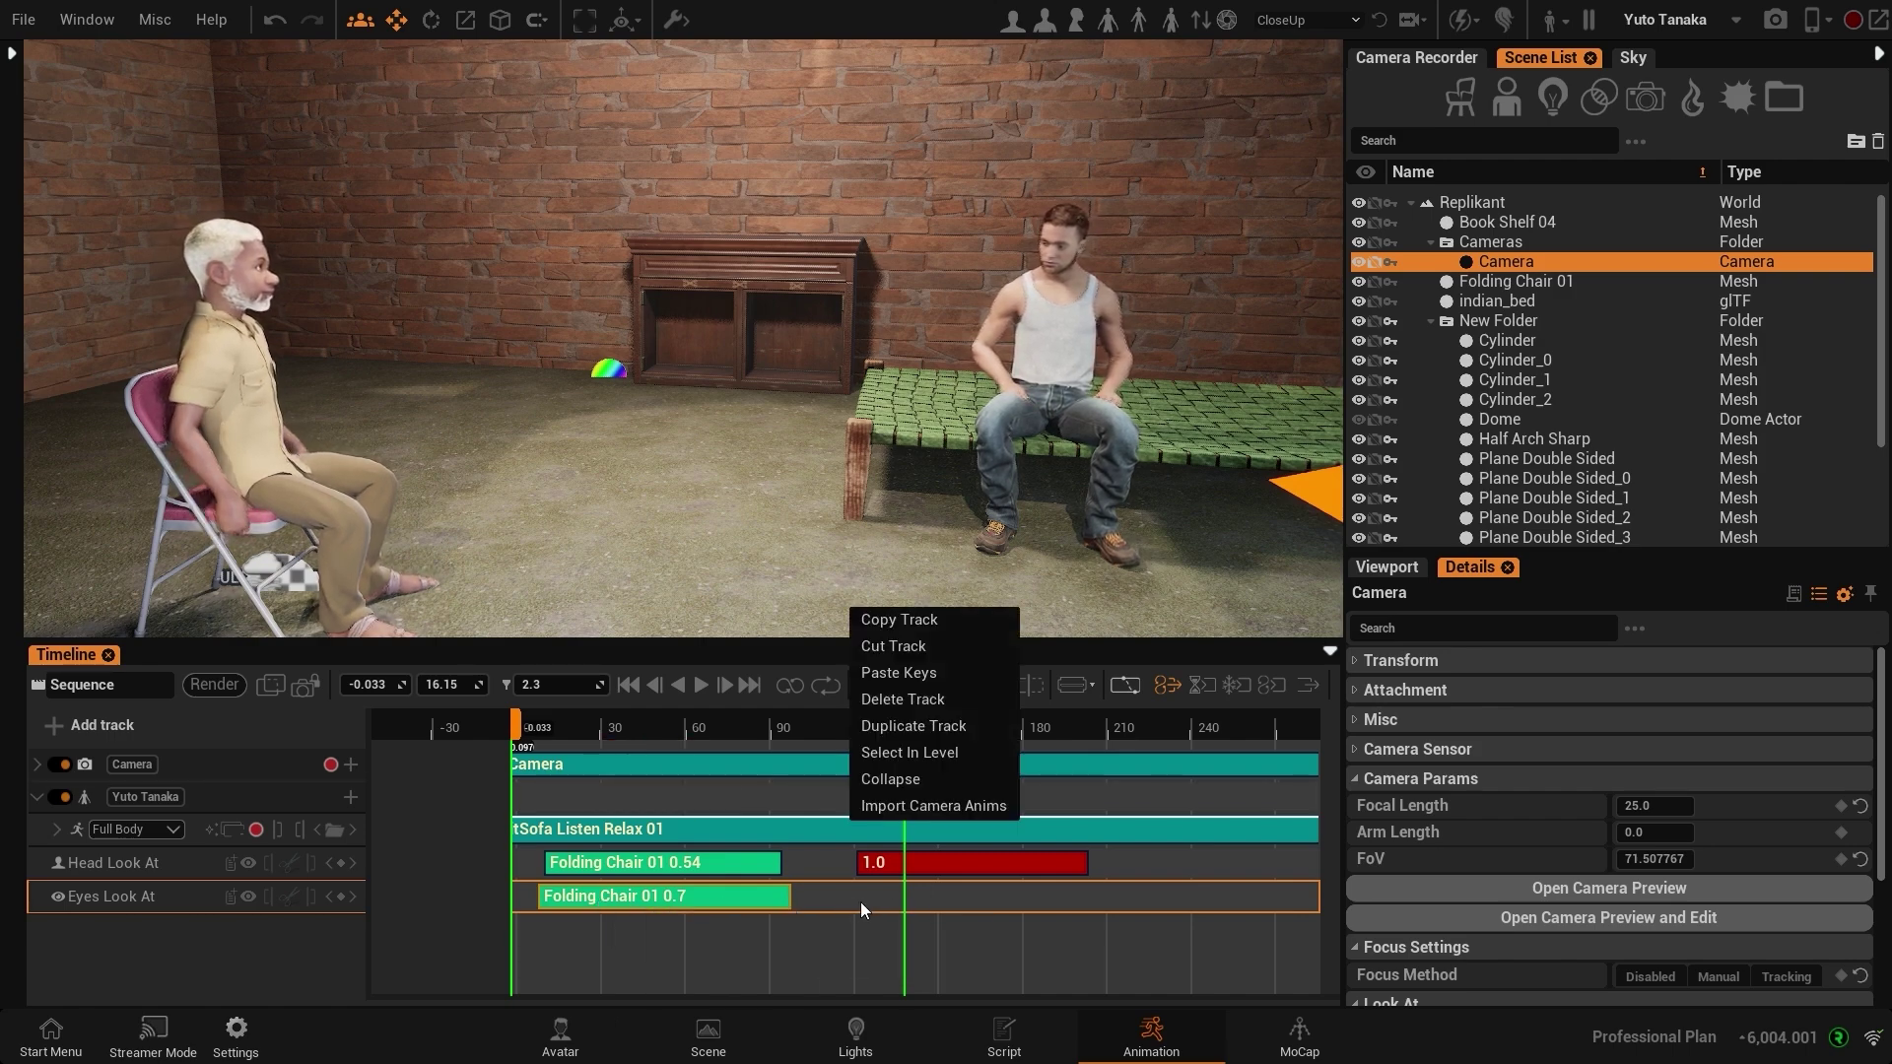
pyautogui.click(899, 676)
pyautogui.moveTo(970, 895); pyautogui.dragTo(898, 896)
pyautogui.moveTo(834, 730)
pyautogui.mouseDown()
pyautogui.moveTo(798, 730)
pyautogui.moveTo(824, 732)
pyautogui.mouseUp()
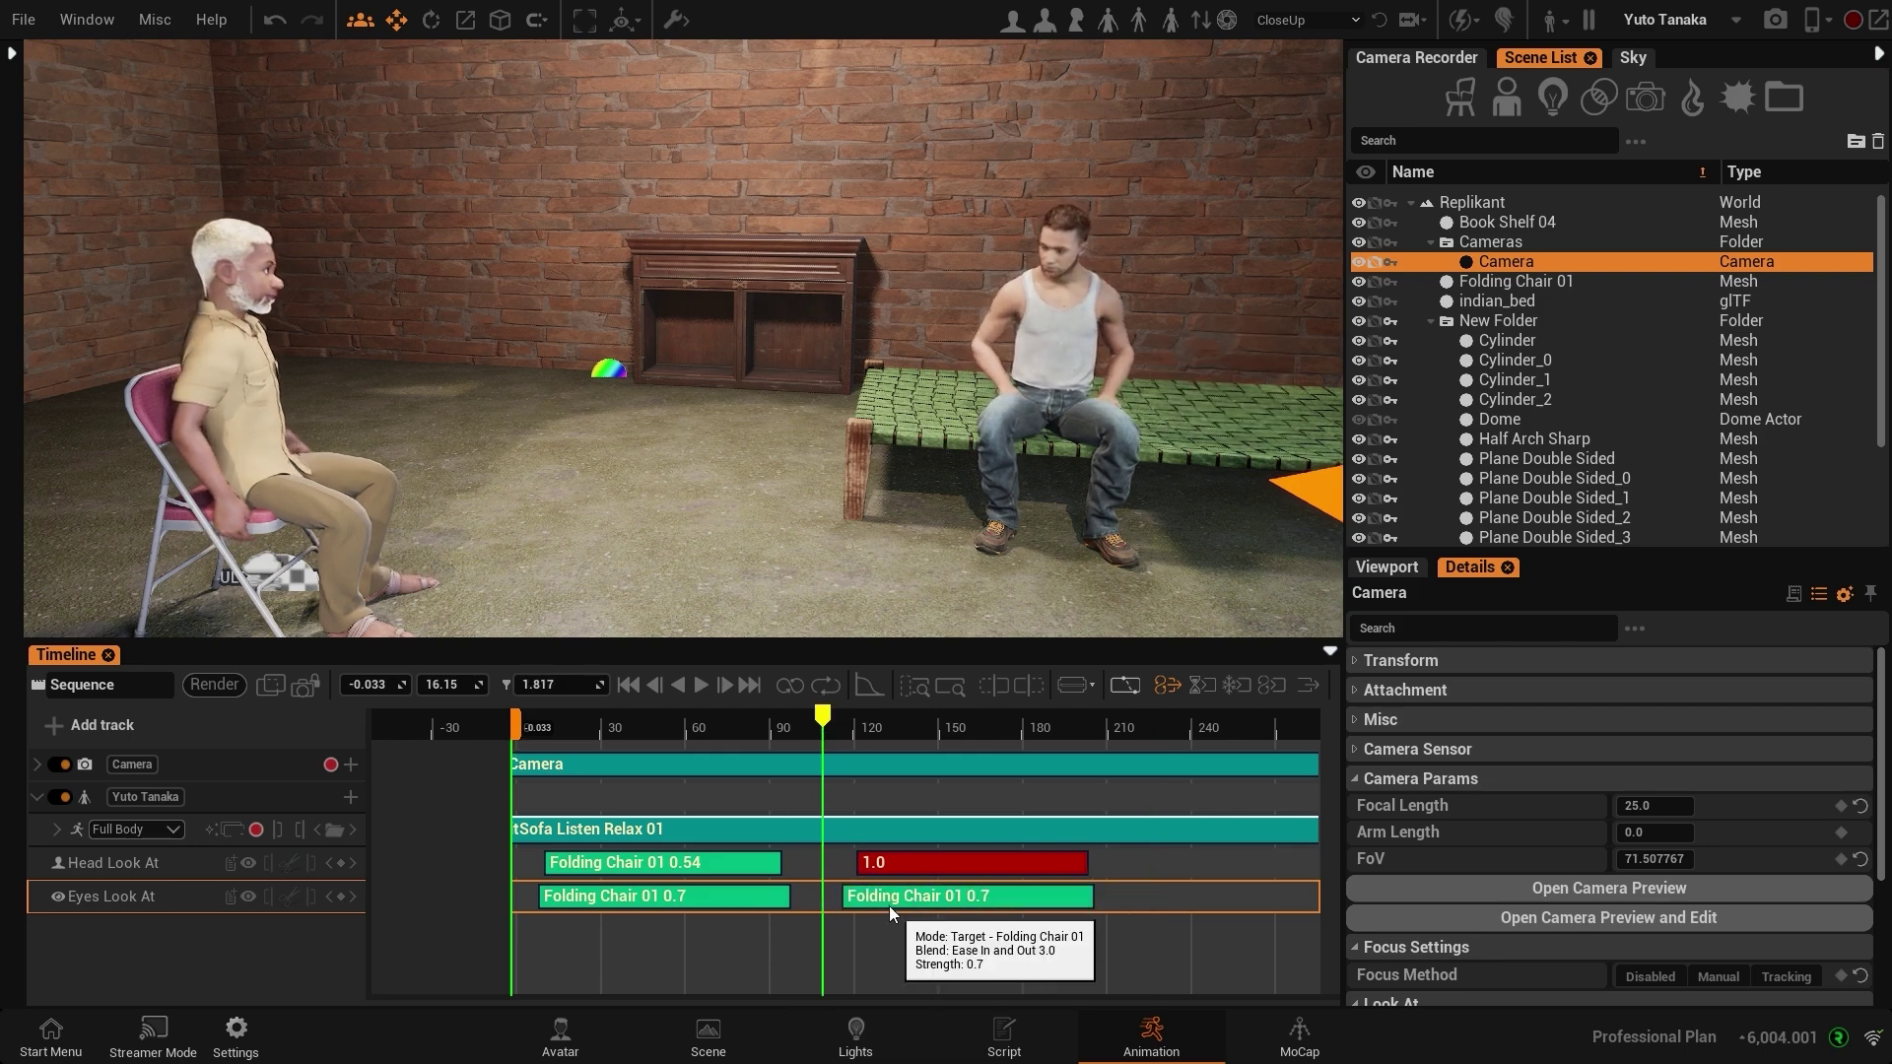
pyautogui.moveTo(889, 907); pyautogui.dragTo(904, 901)
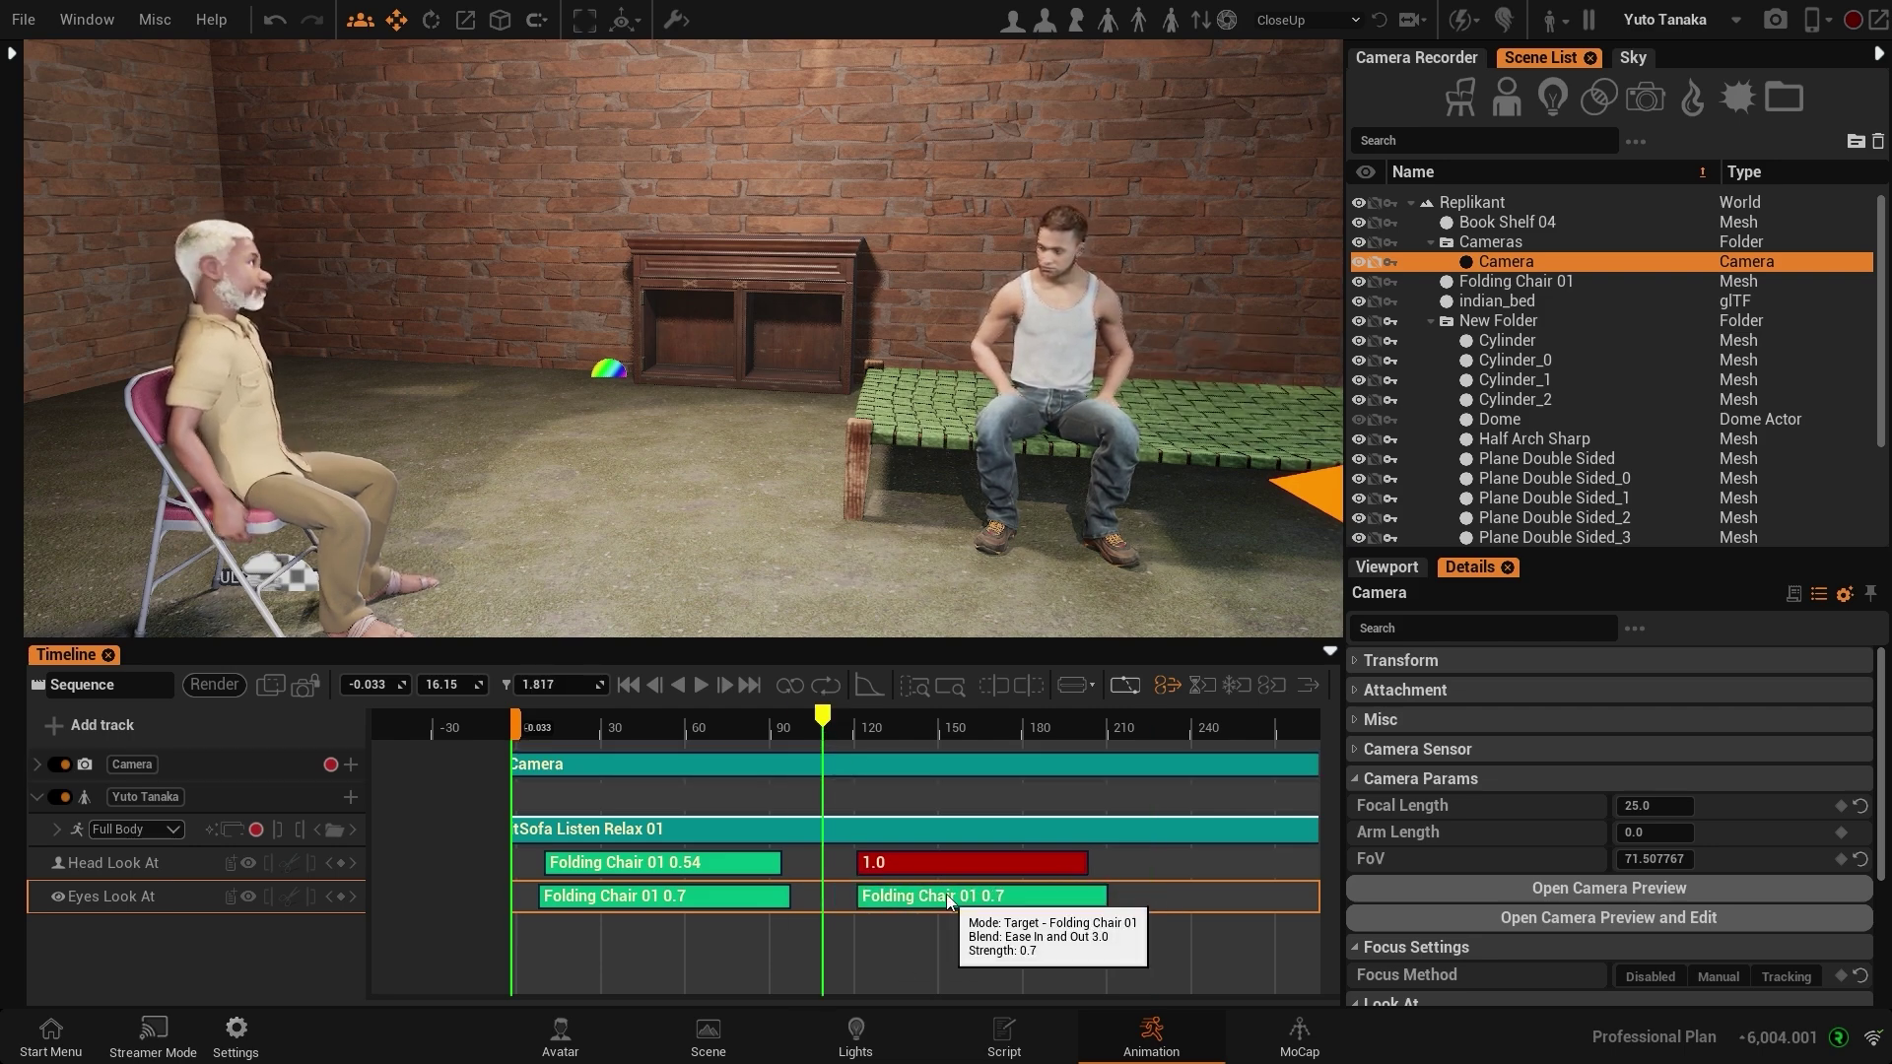
# Step: Set the pasted Eyes Look At clip's mode to Disabled and scrub through the sequence to preview the head and eye motion
pyautogui.doubleClick(902, 895)
pyautogui.click(1186, 579)
pyautogui.click(1180, 607)
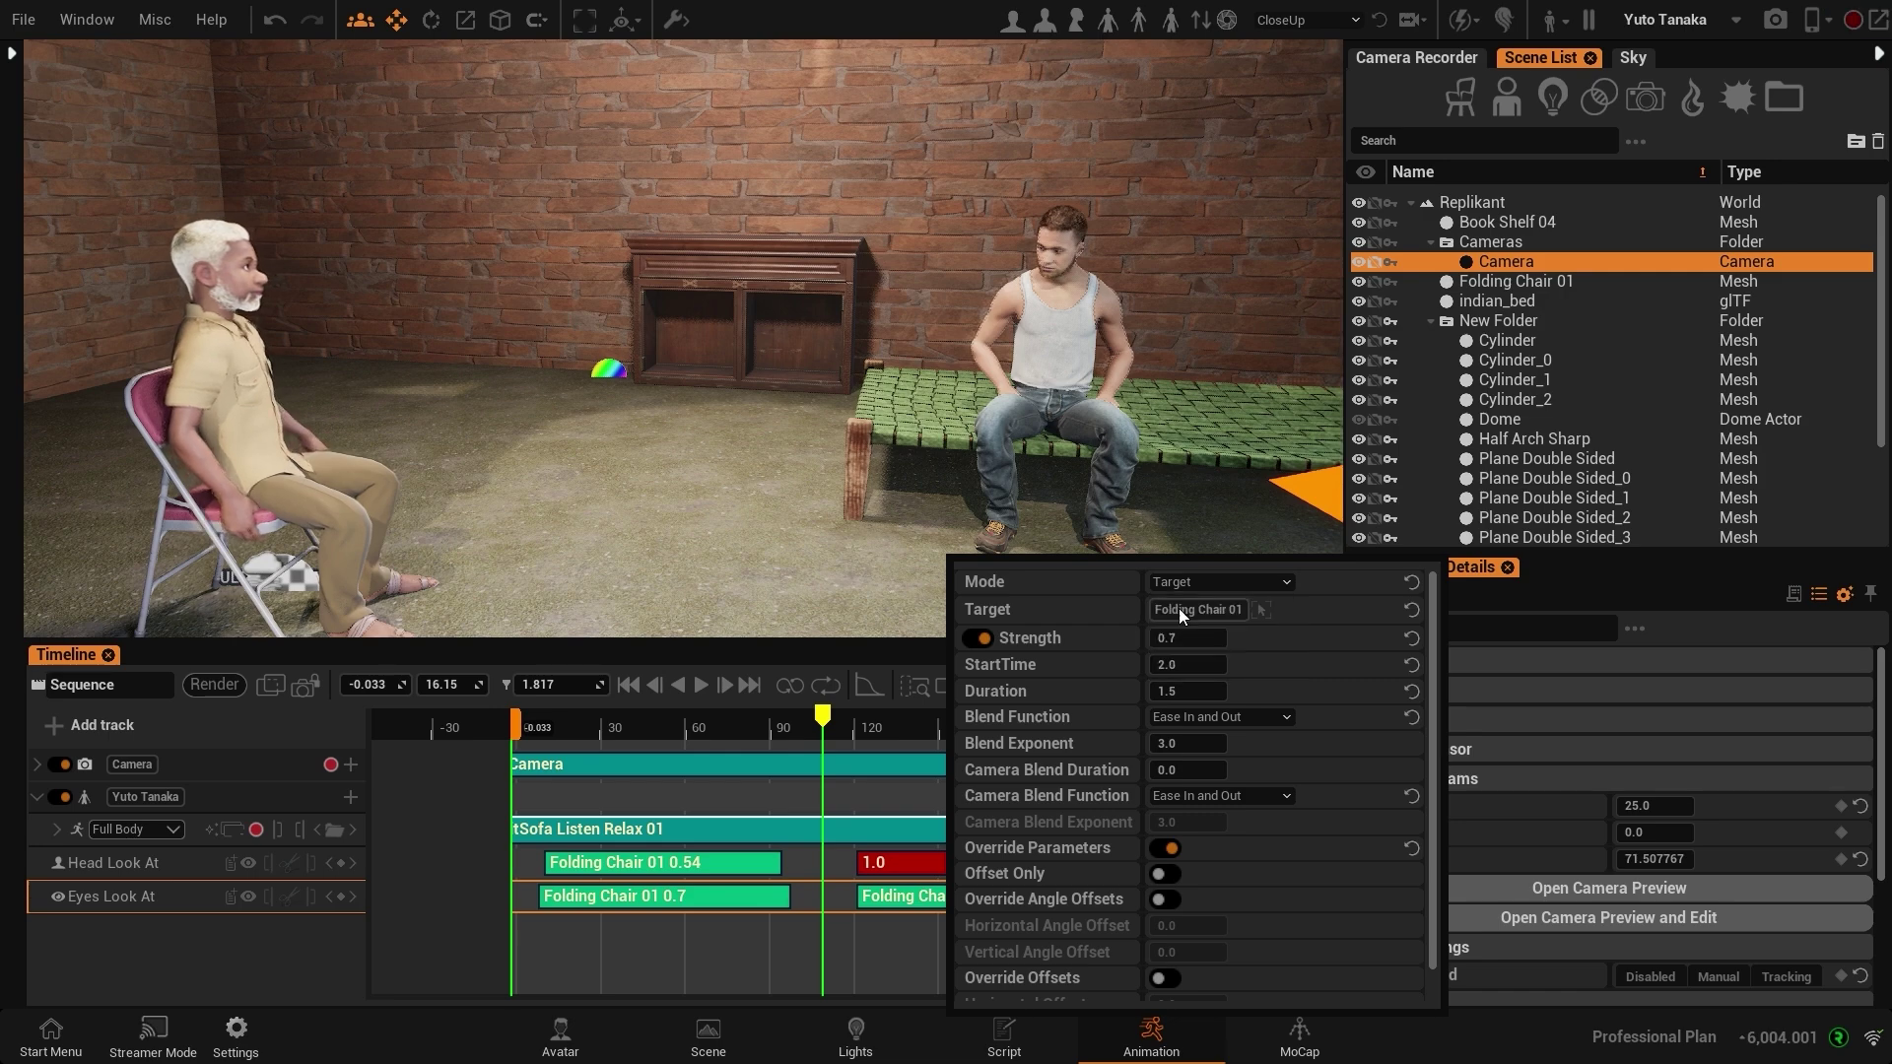
pyautogui.click(892, 931)
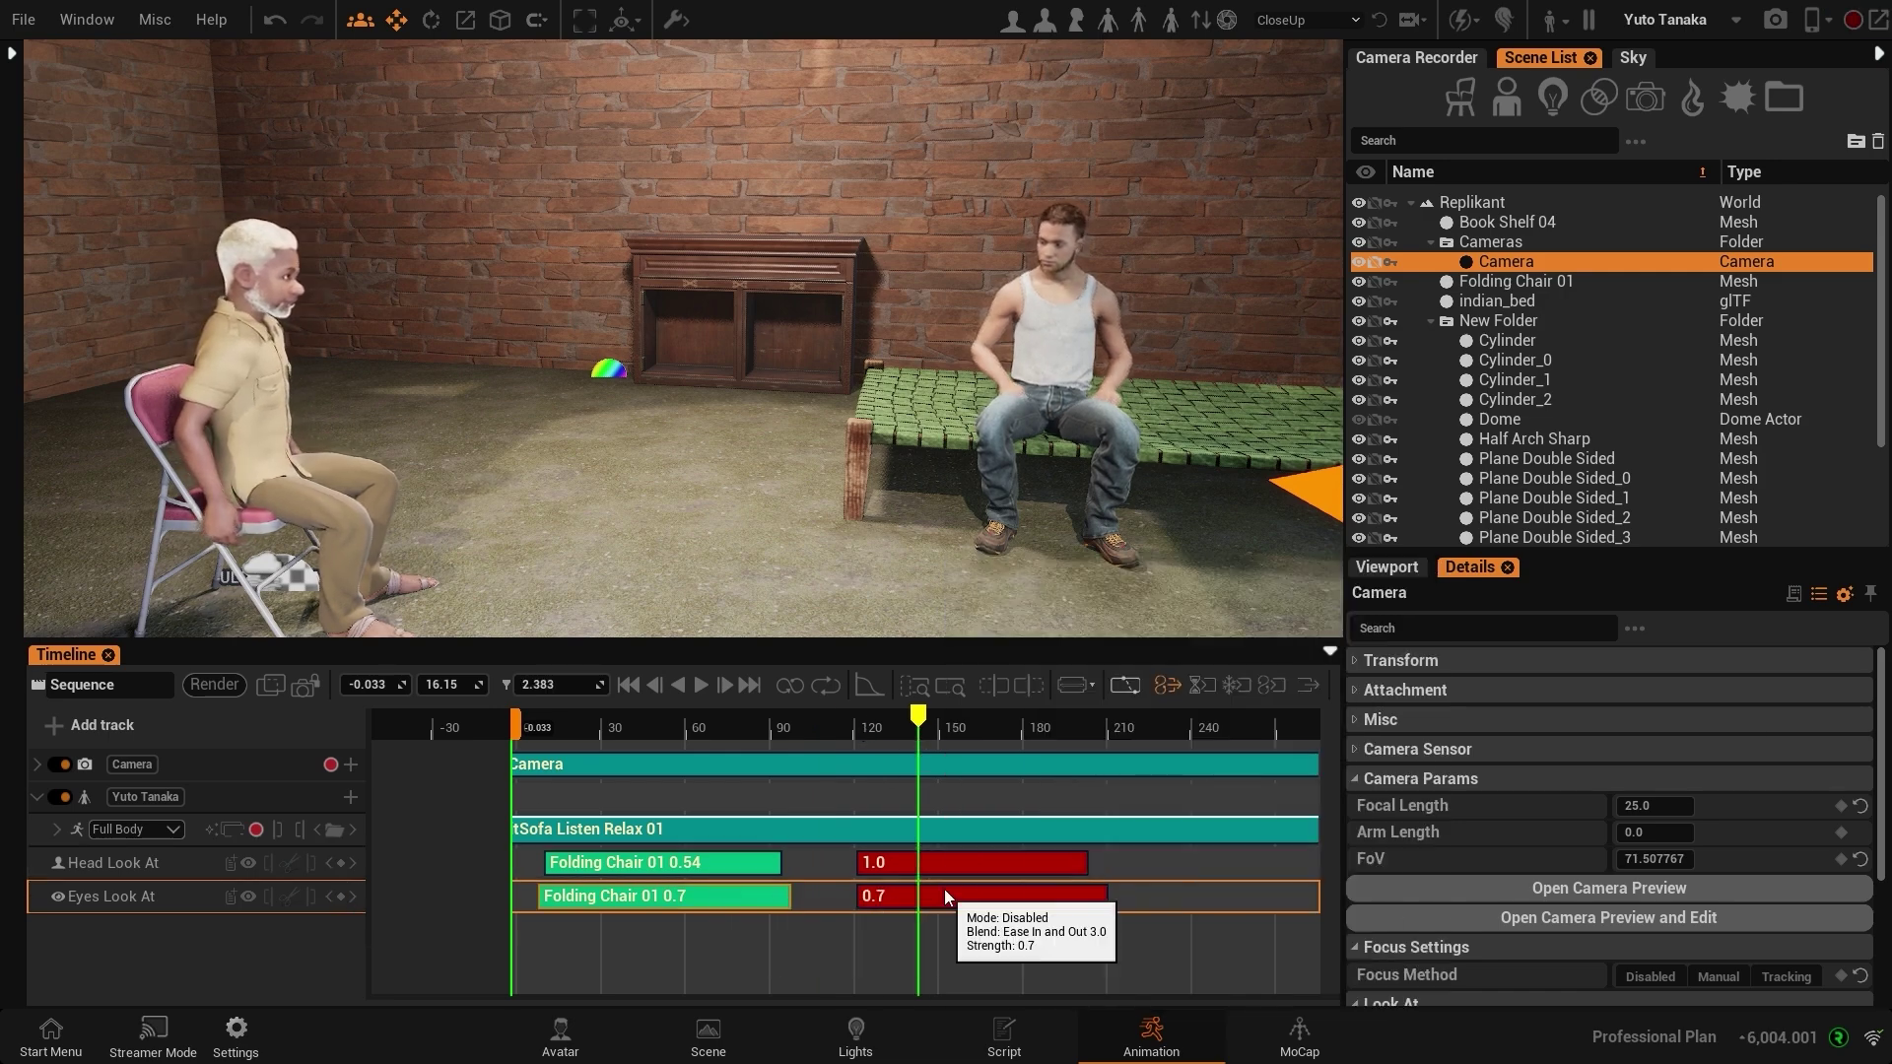
pyautogui.click(920, 872)
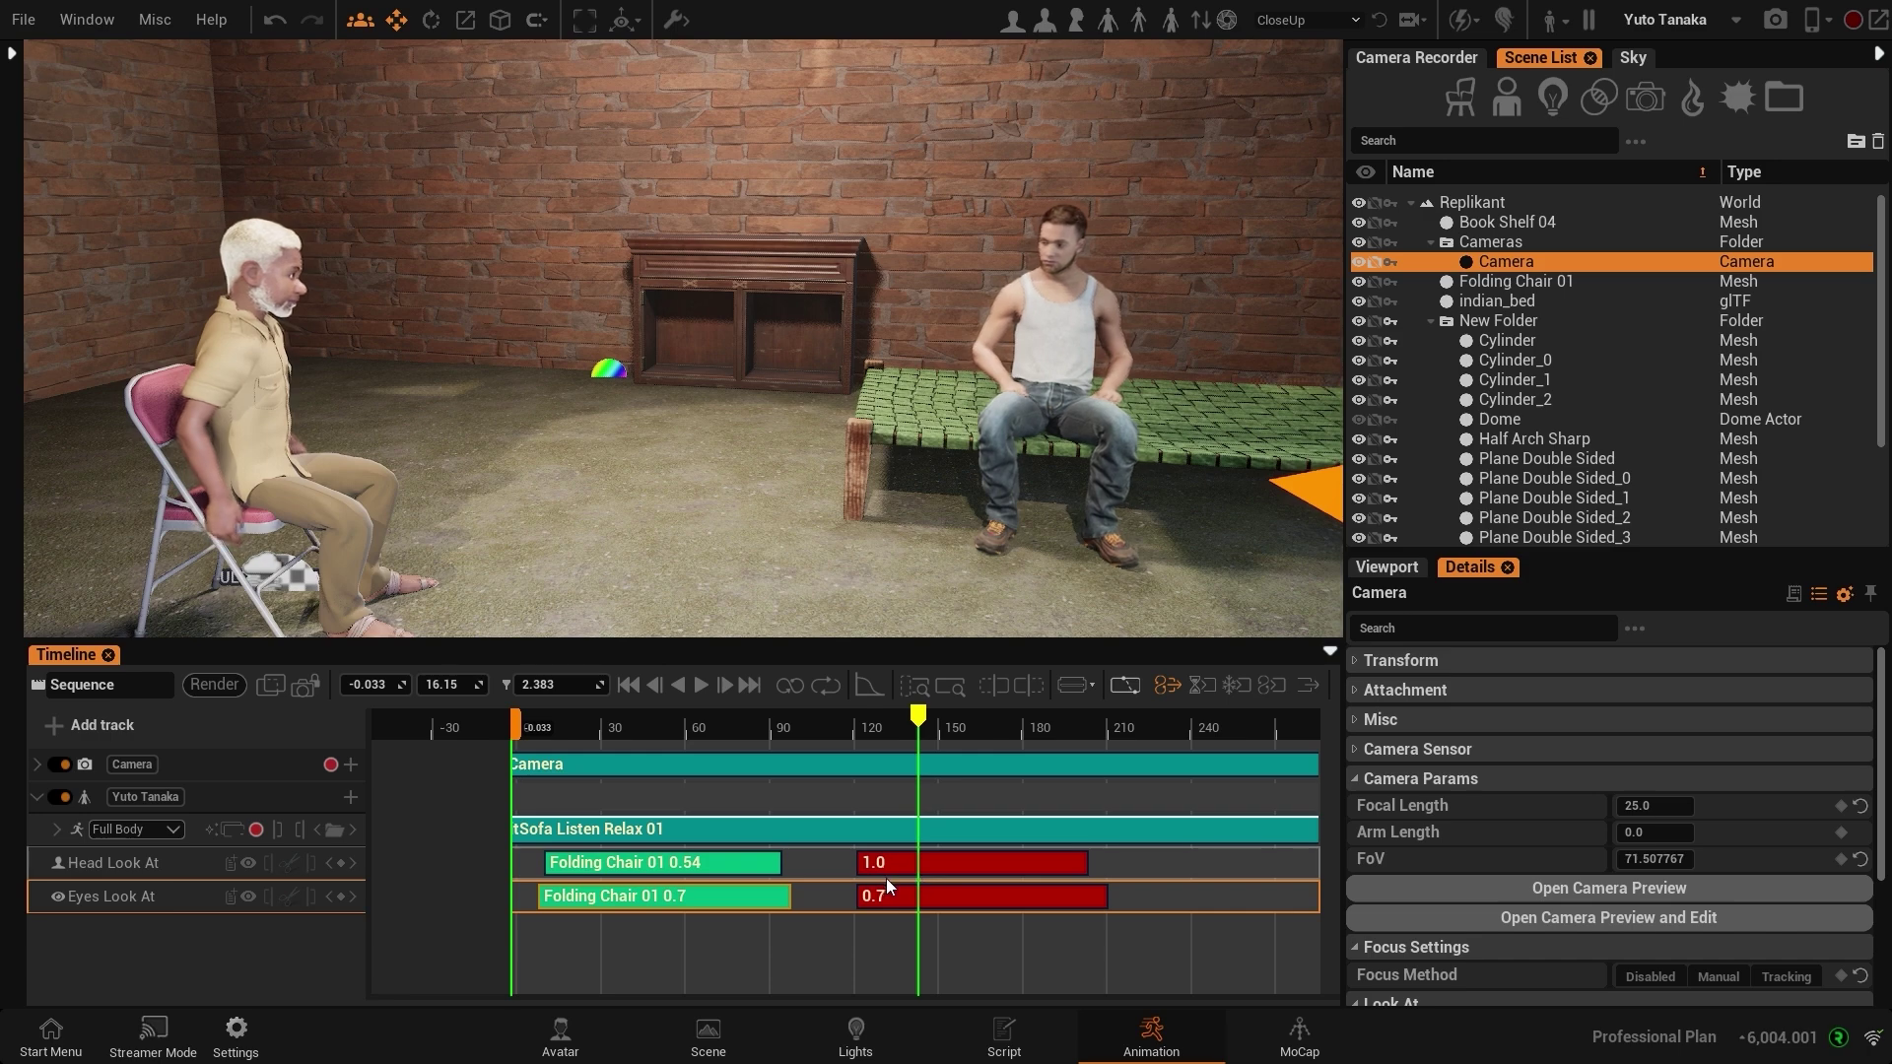
pyautogui.moveTo(741, 757); pyautogui.dragTo(547, 766)
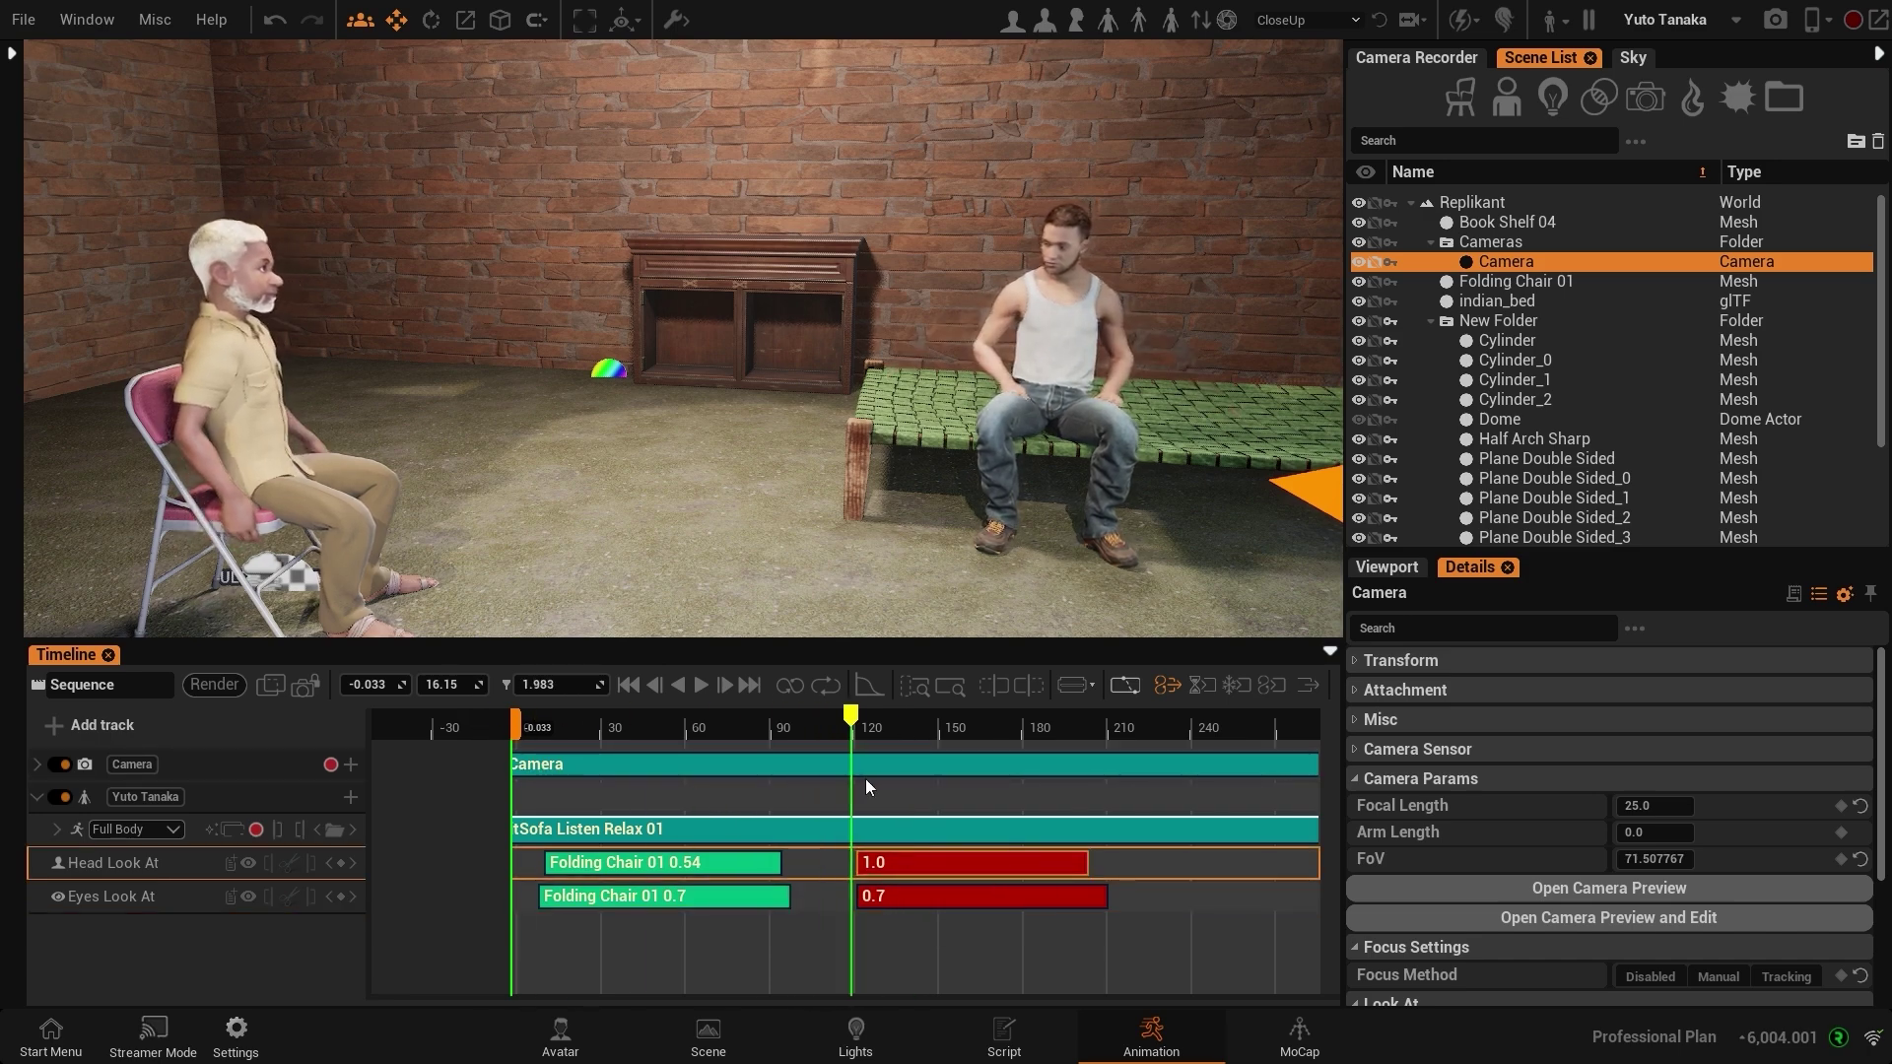
pyautogui.moveTo(1032, 794); pyautogui.dragTo(566, 795)
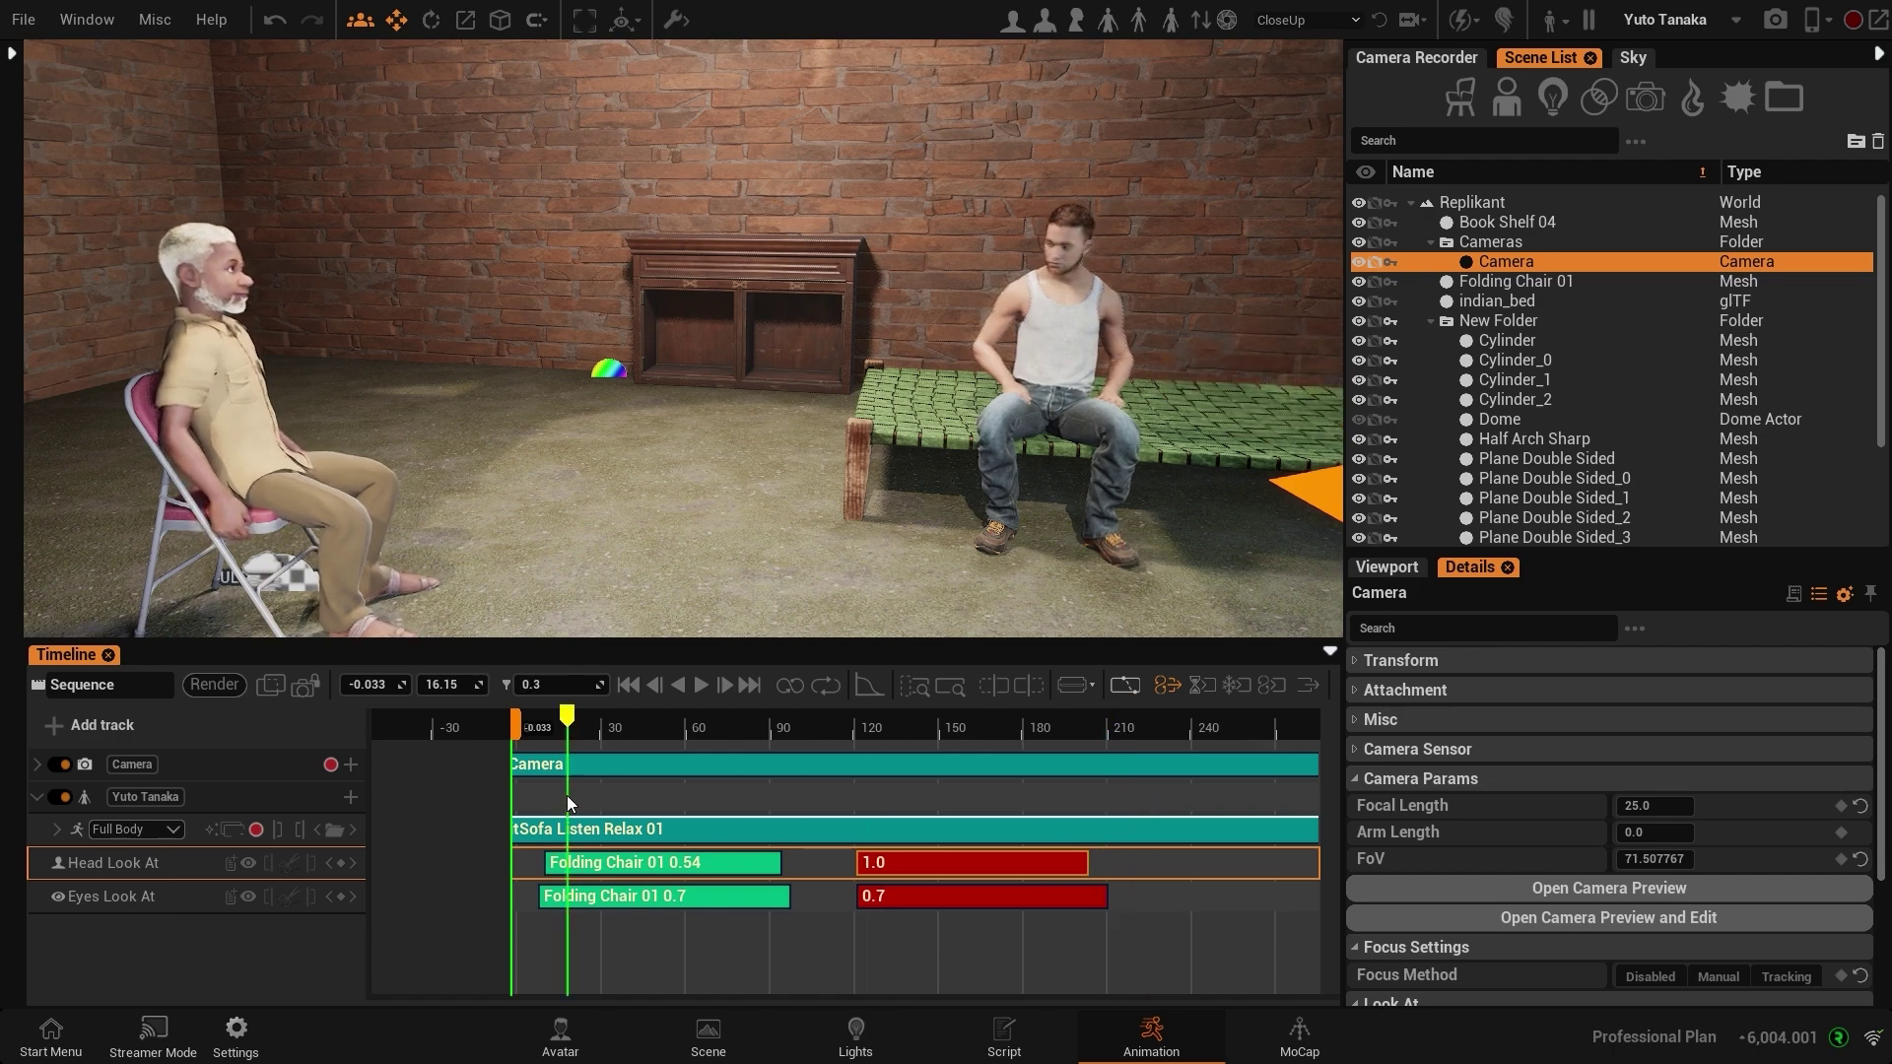
# Step: Delete the two Disabled clips from the Head Look At and Eyes Look At tracks
pyautogui.scroll(-2, 675, 935)
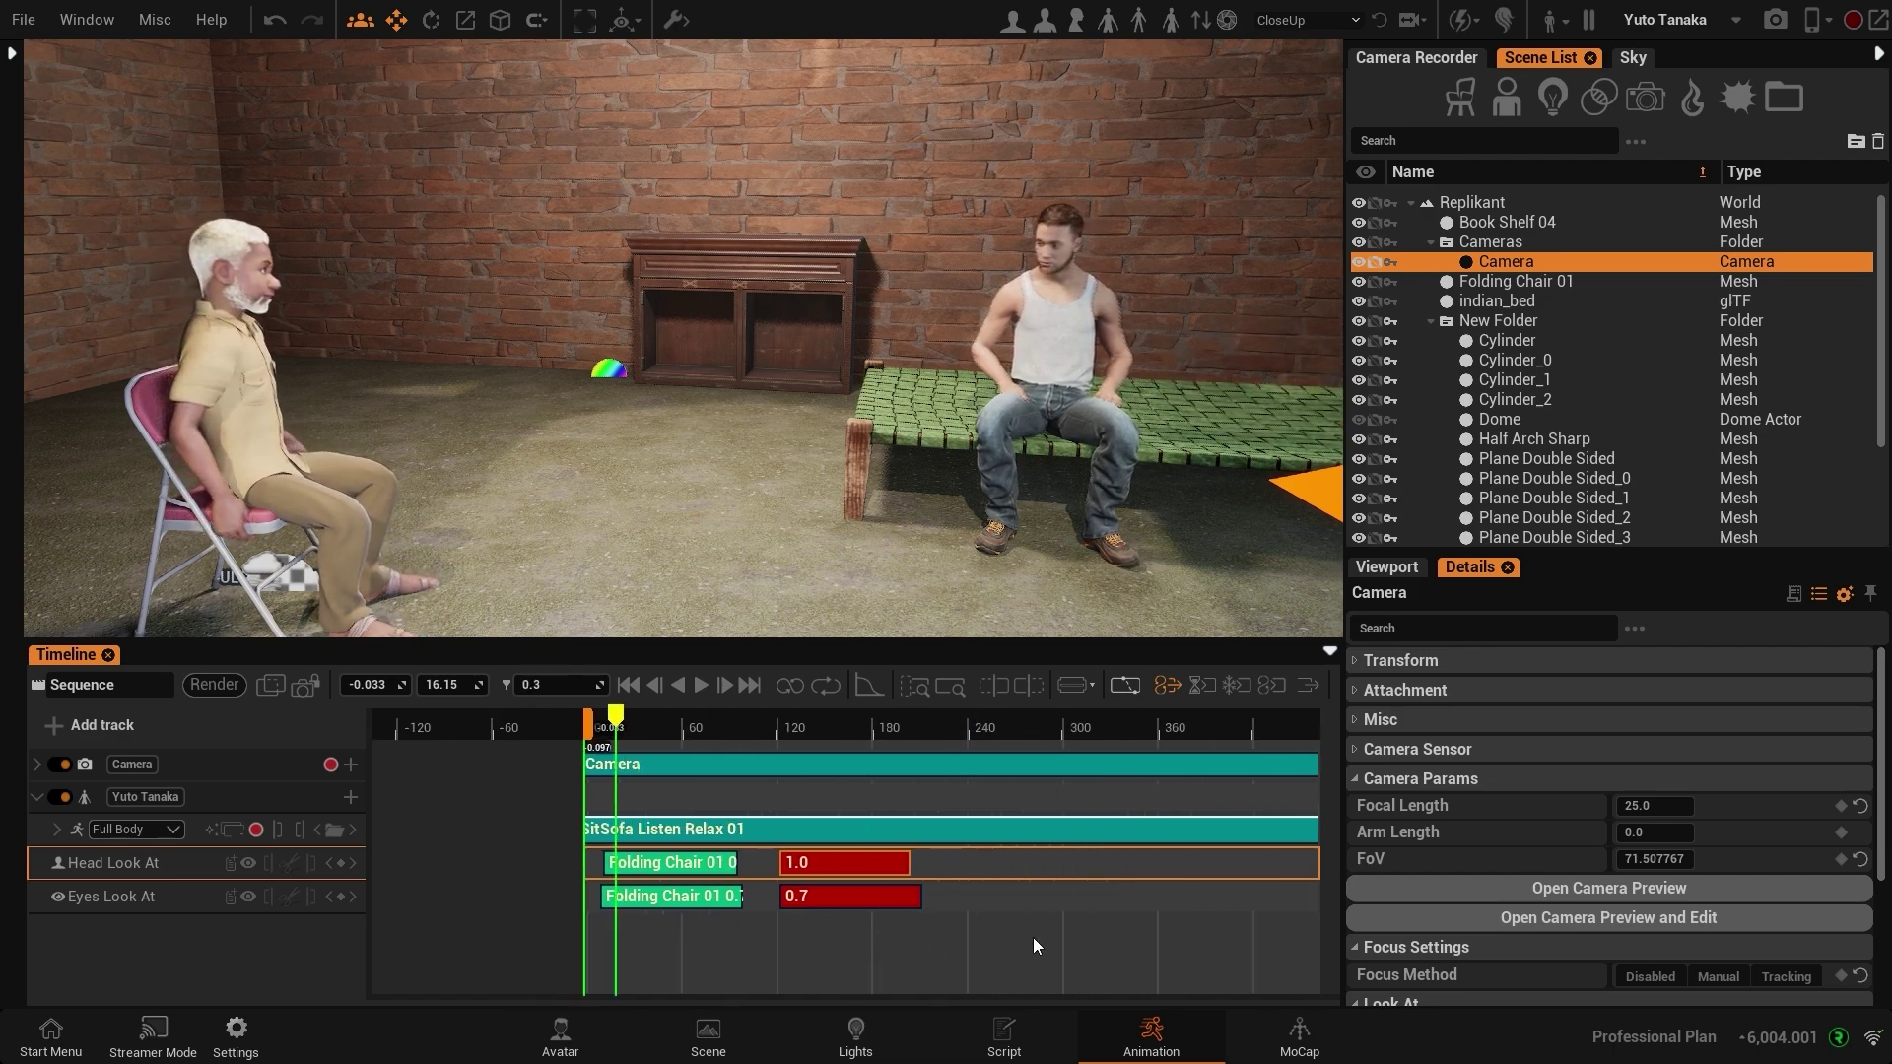
pyautogui.moveTo(1006, 921); pyautogui.dragTo(873, 926, button='right')
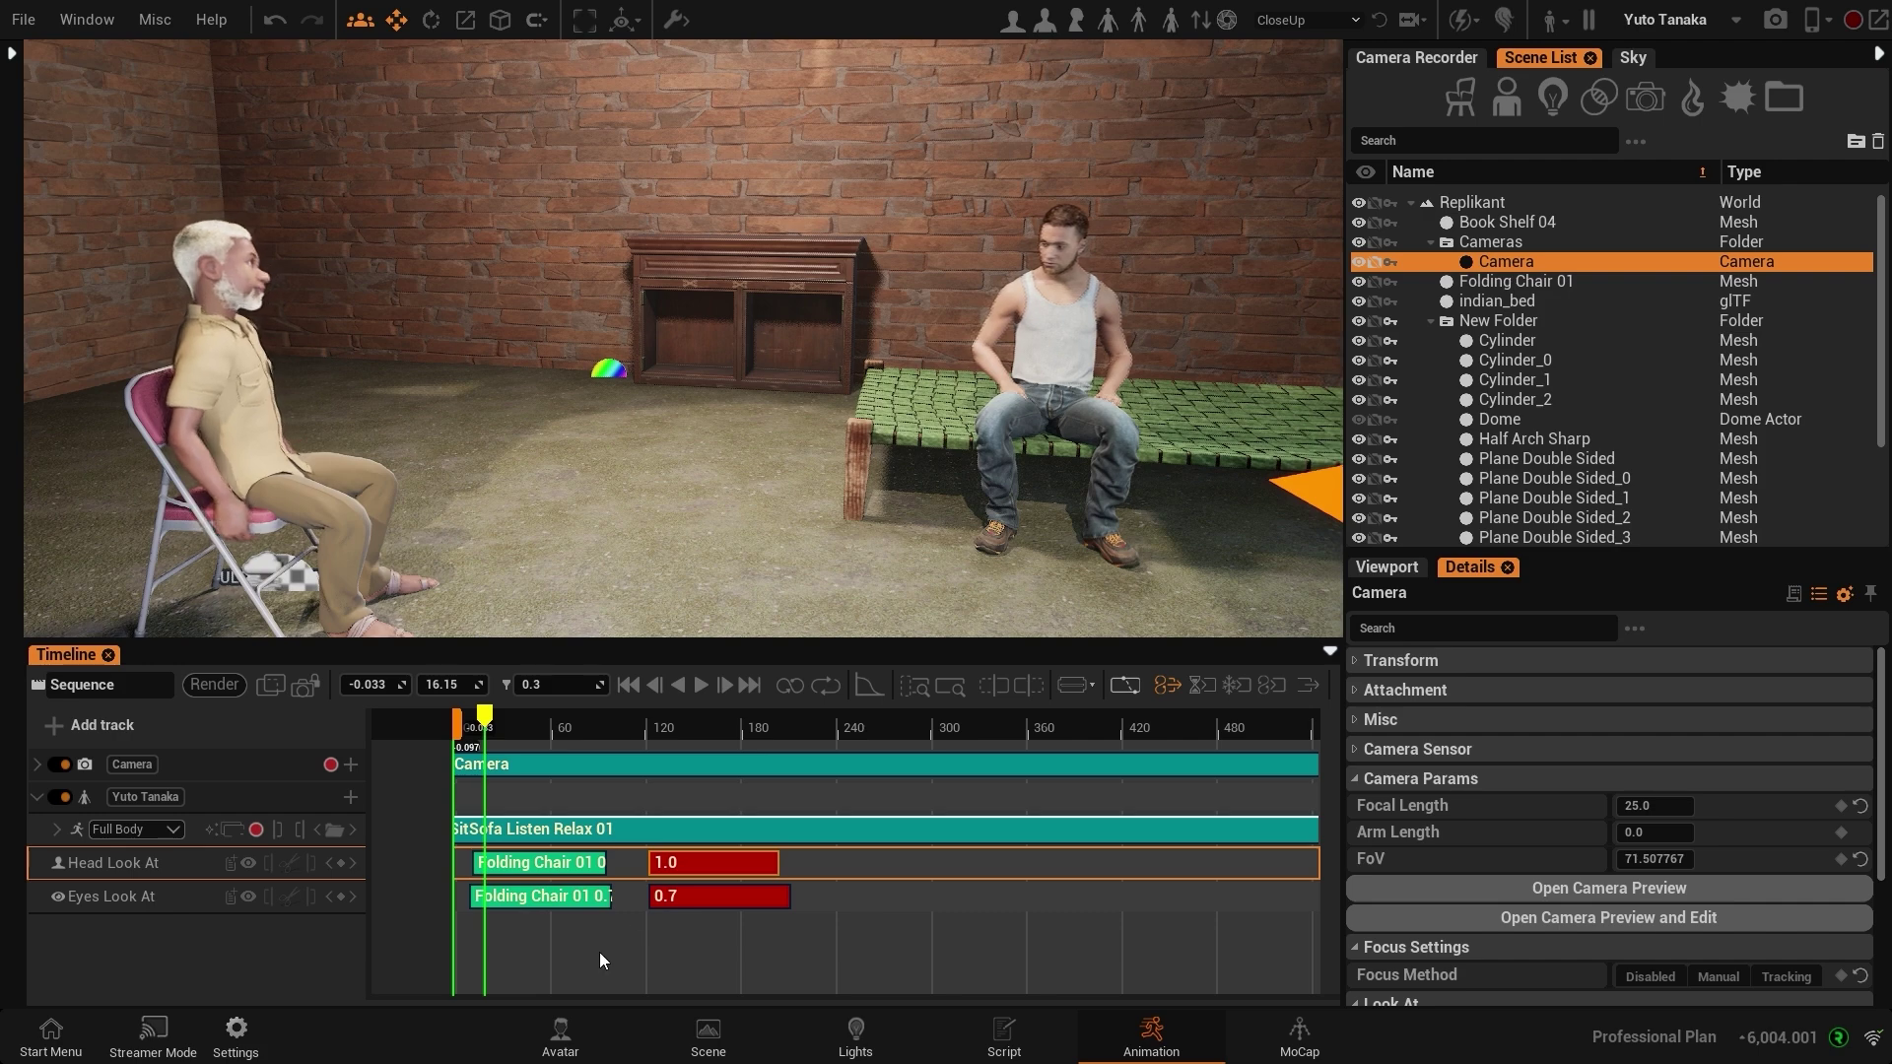
pyautogui.moveTo(762, 867); pyautogui.dragTo(763, 868)
pyautogui.press('Delete')
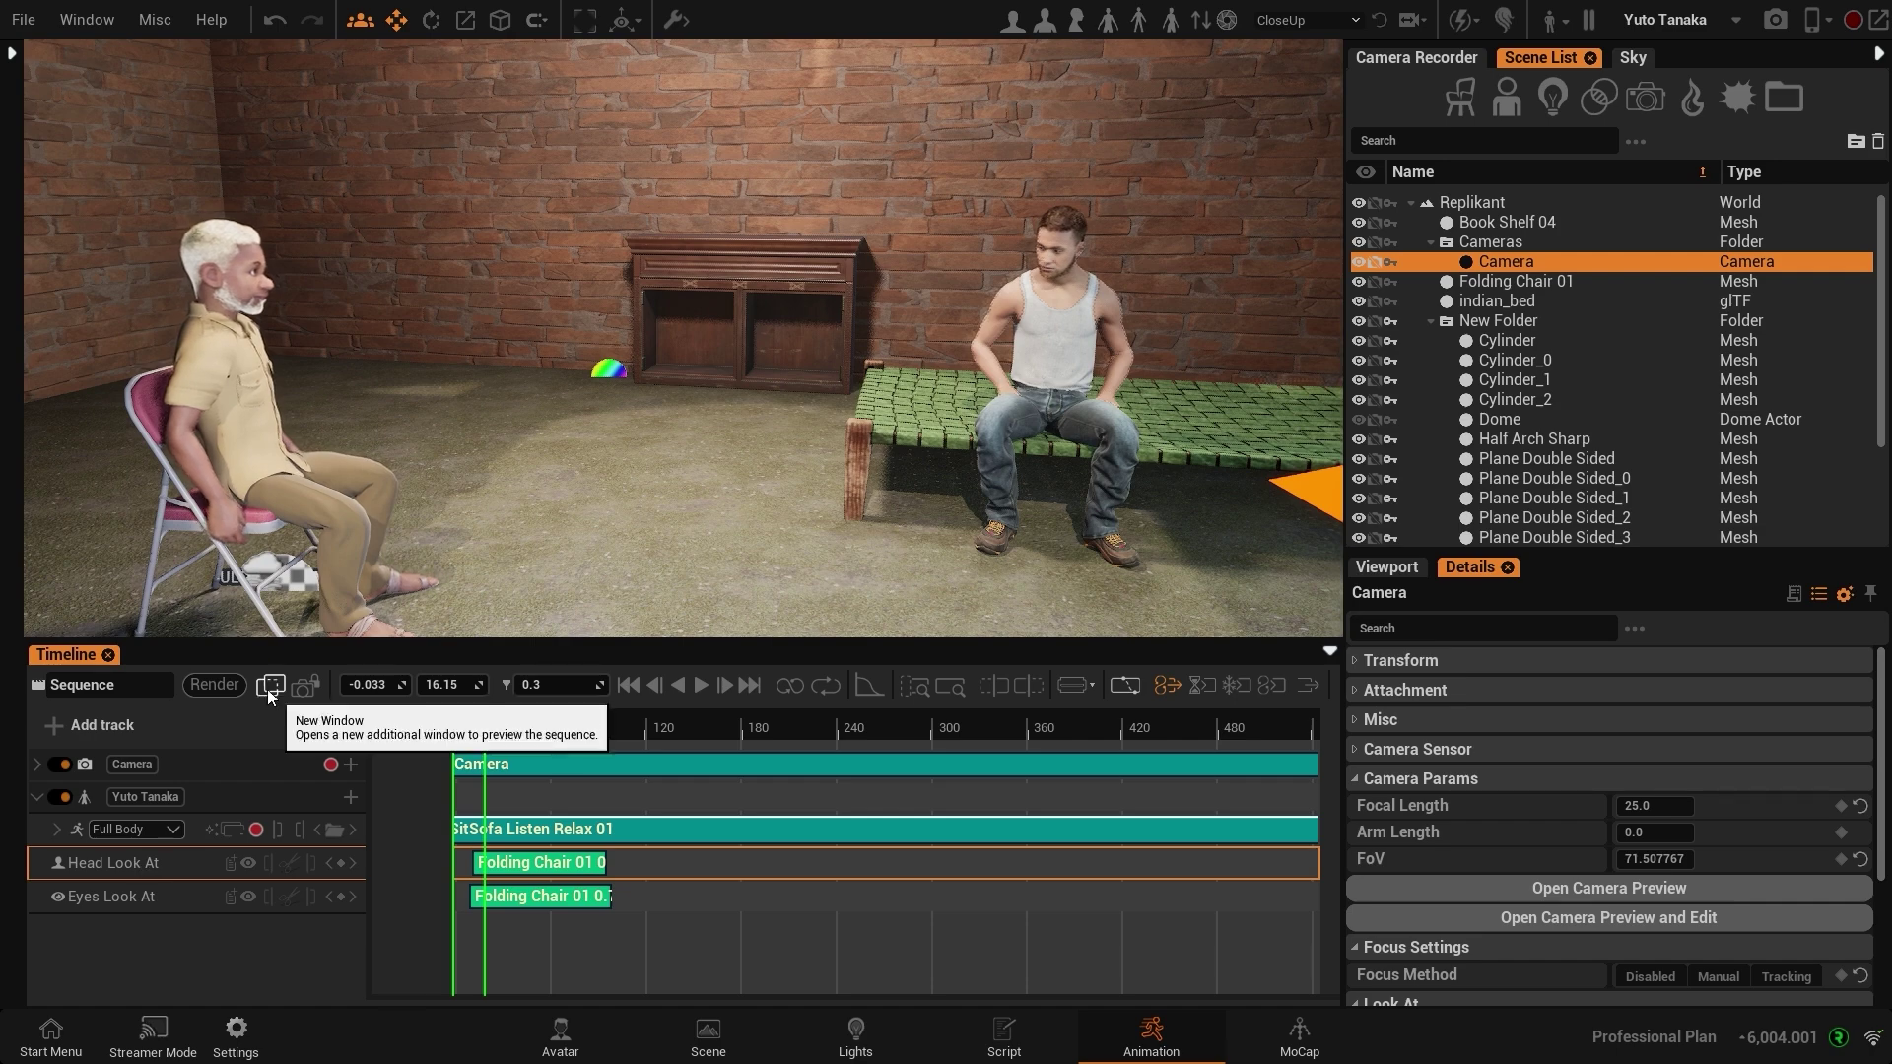
# Step: Change the mode of the Head Look At clip from Target to Location
pyautogui.doubleClick(513, 864)
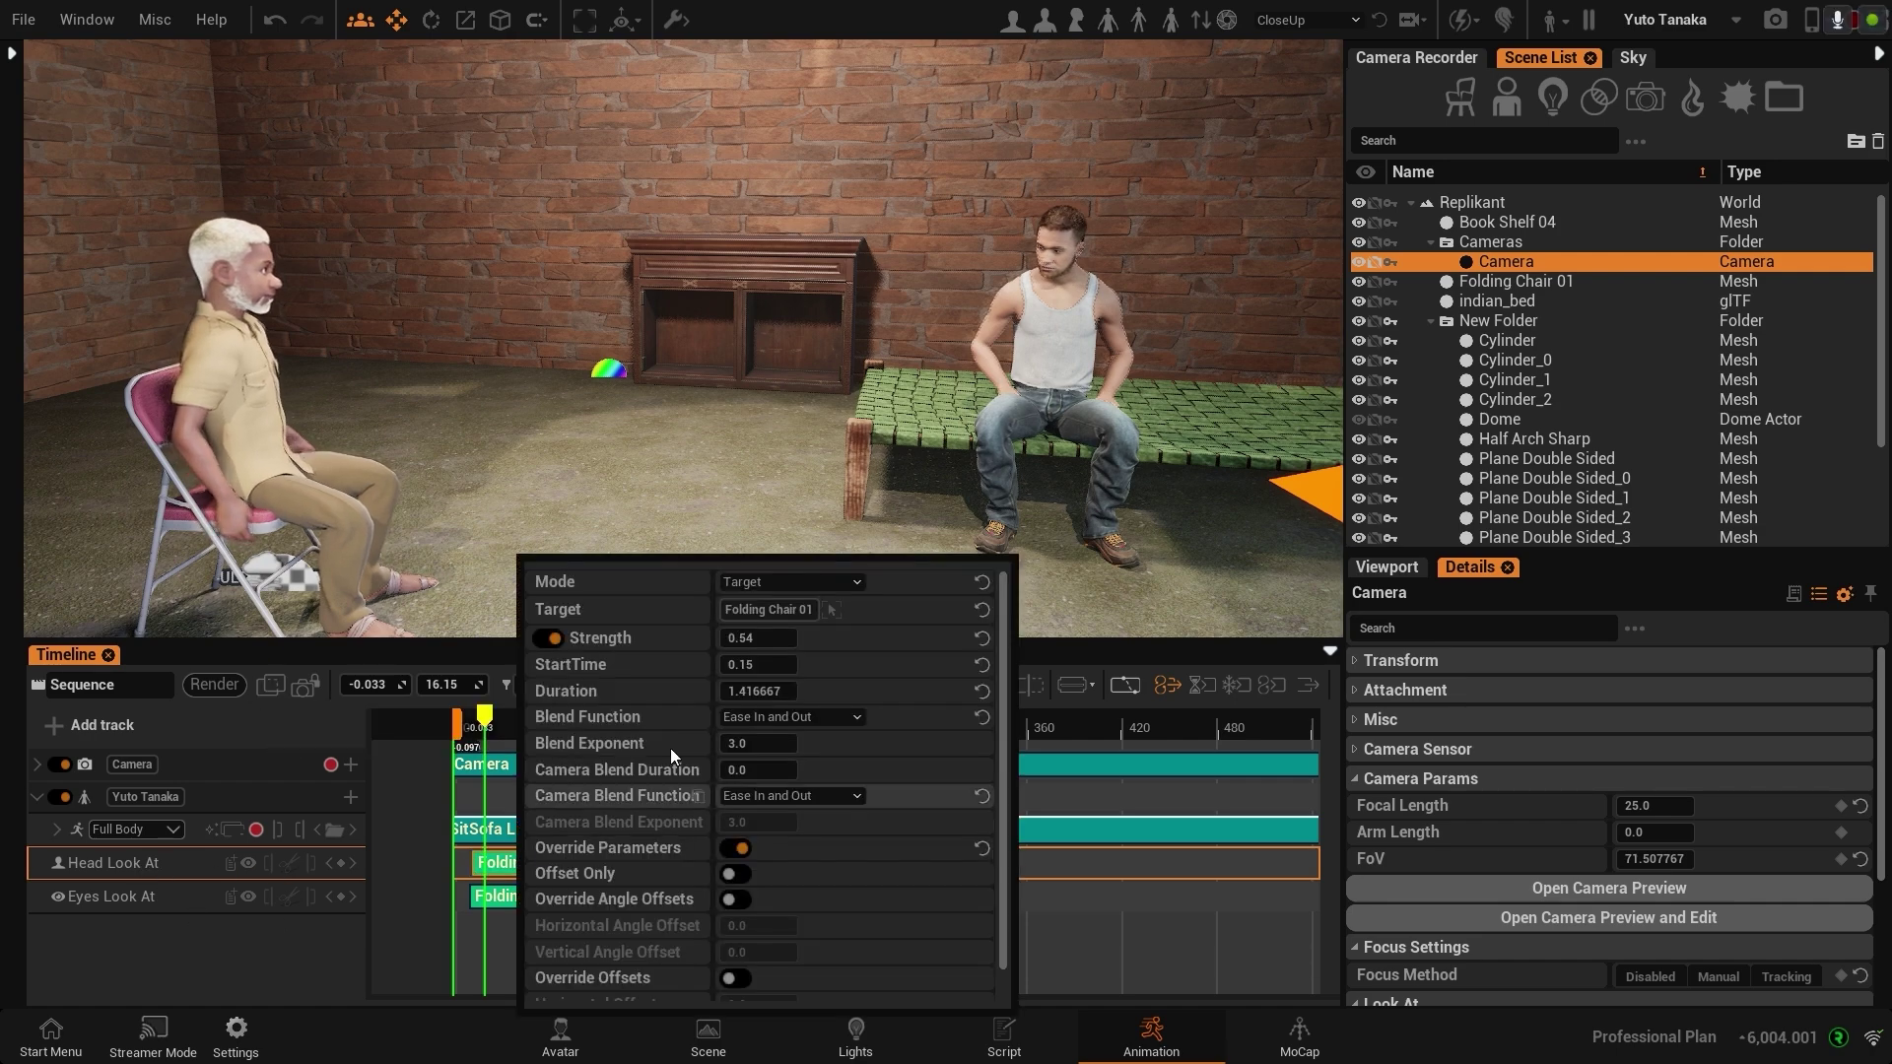
pyautogui.click(784, 582)
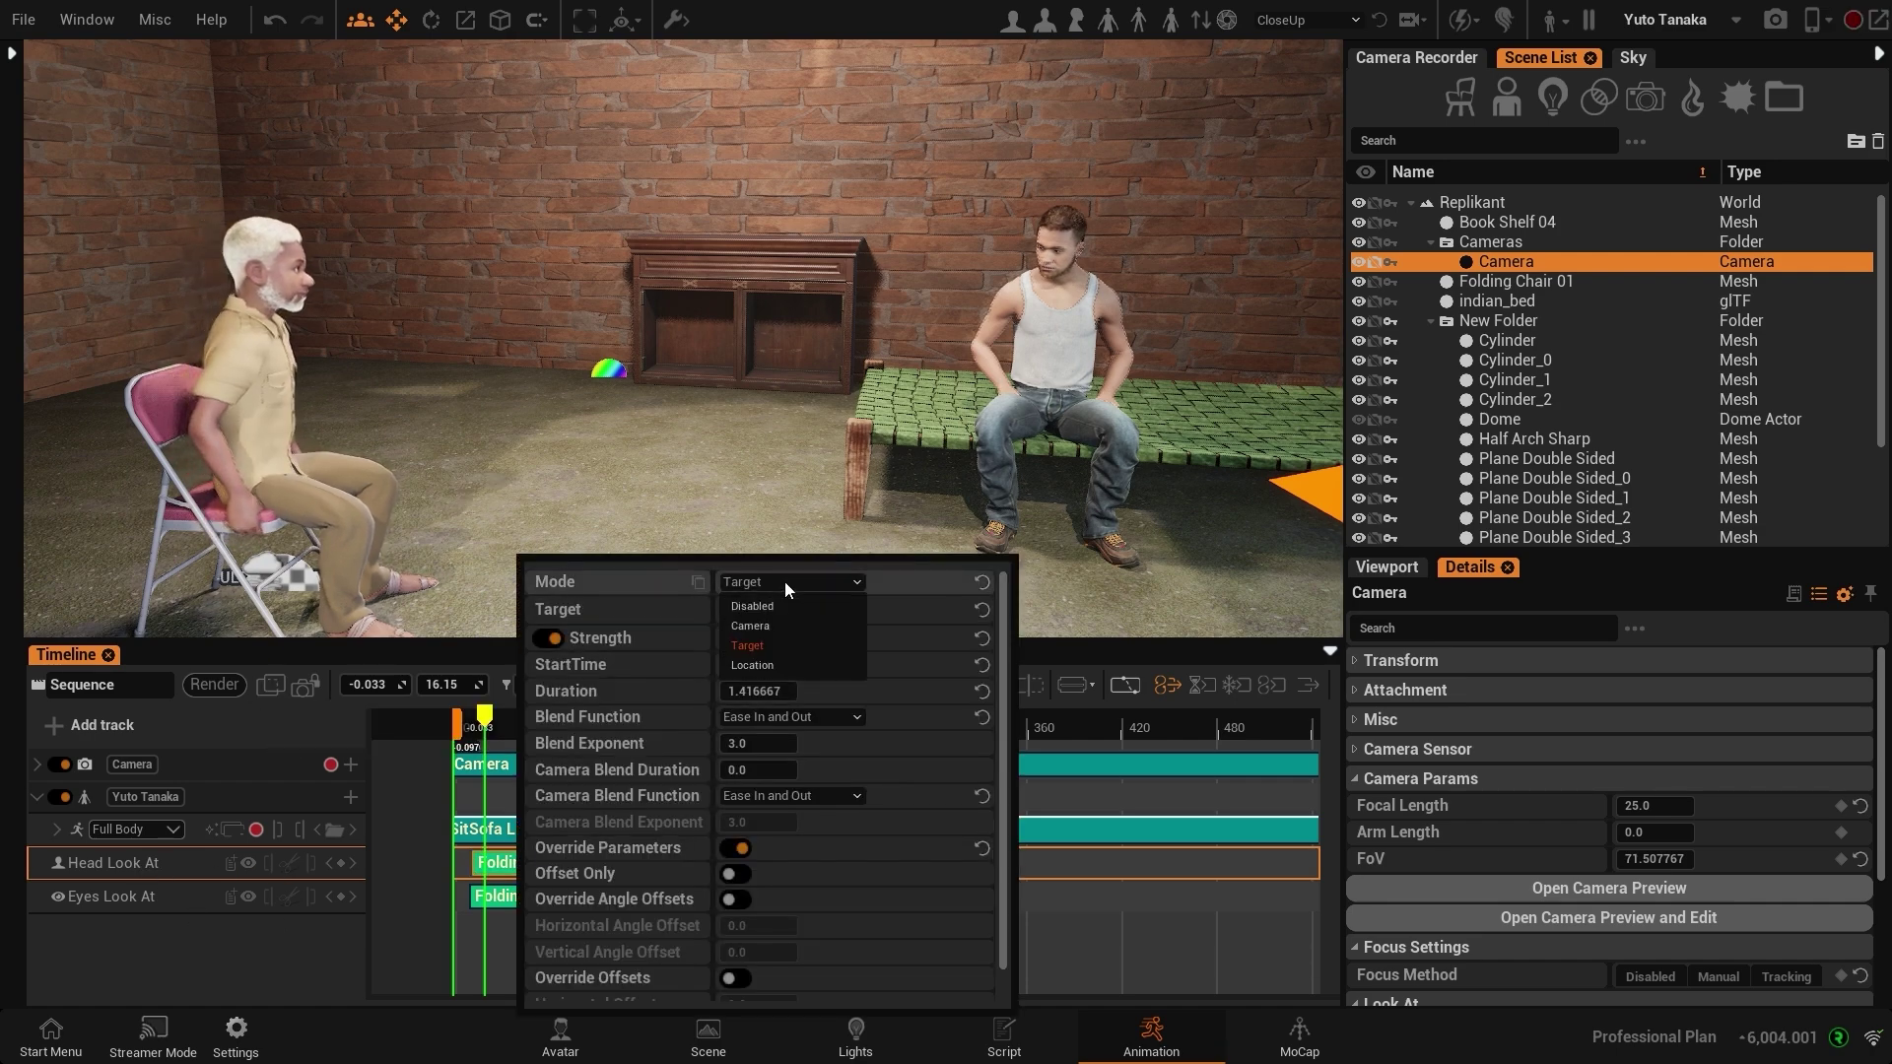
pyautogui.click(776, 666)
pyautogui.click(1088, 960)
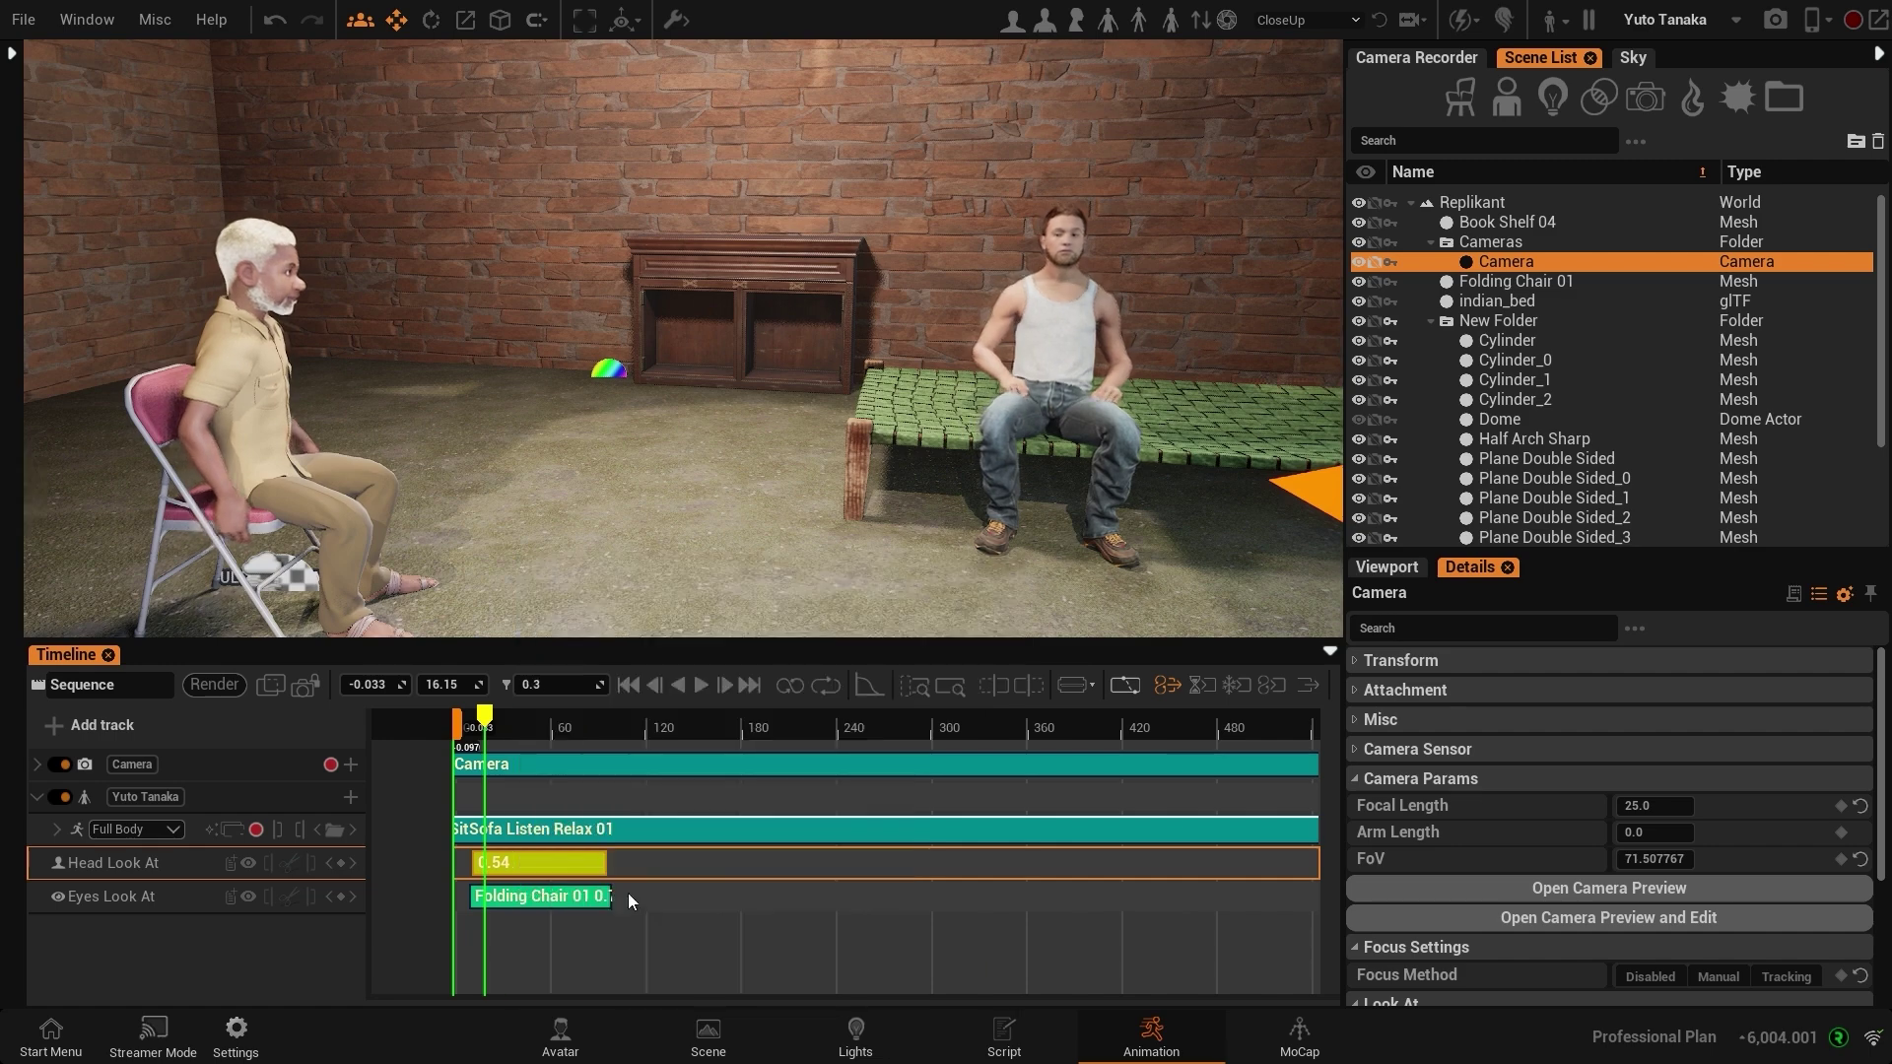
# Step: Show the location visualizer for the Head Look At track while viewing the younger avatar on the bed
pyautogui.moveTo(818, 558); pyautogui.dragTo(828, 611, button='right')
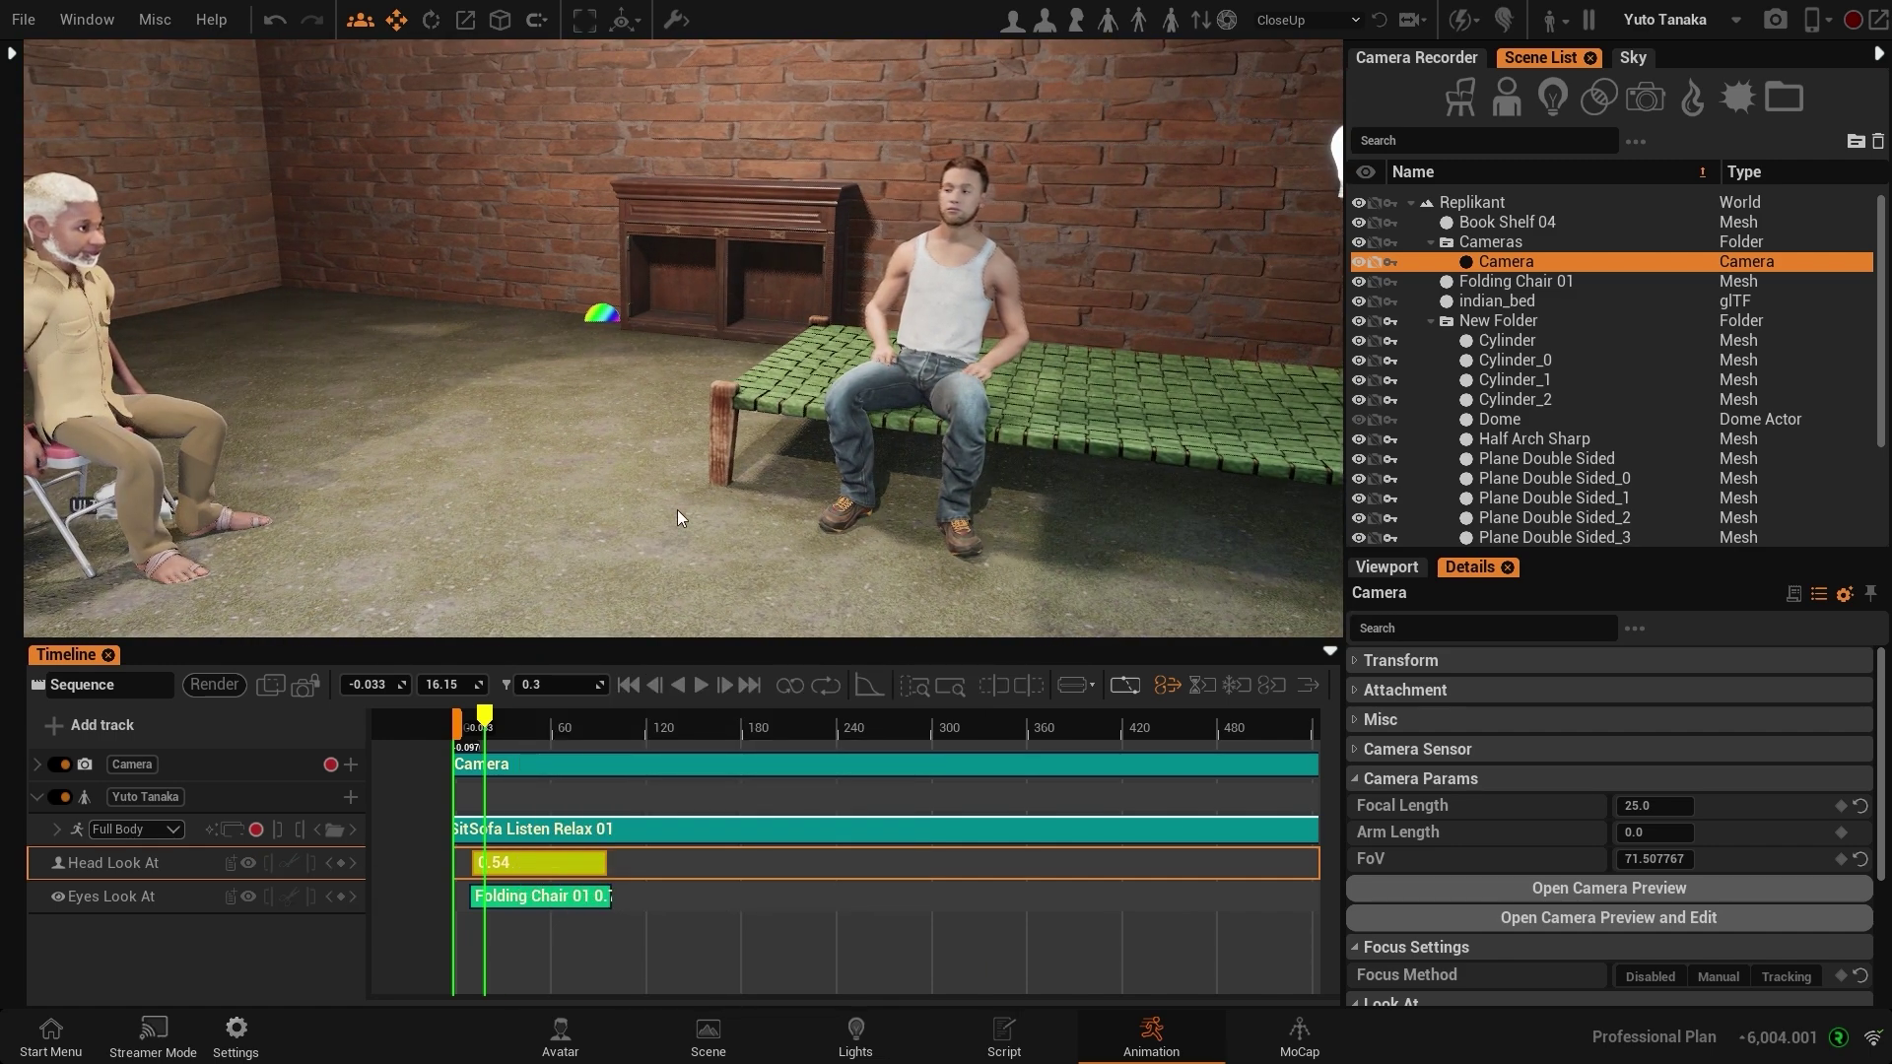
pyautogui.moveTo(677, 510); pyautogui.dragTo(847, 493, button='right')
pyautogui.click(247, 863)
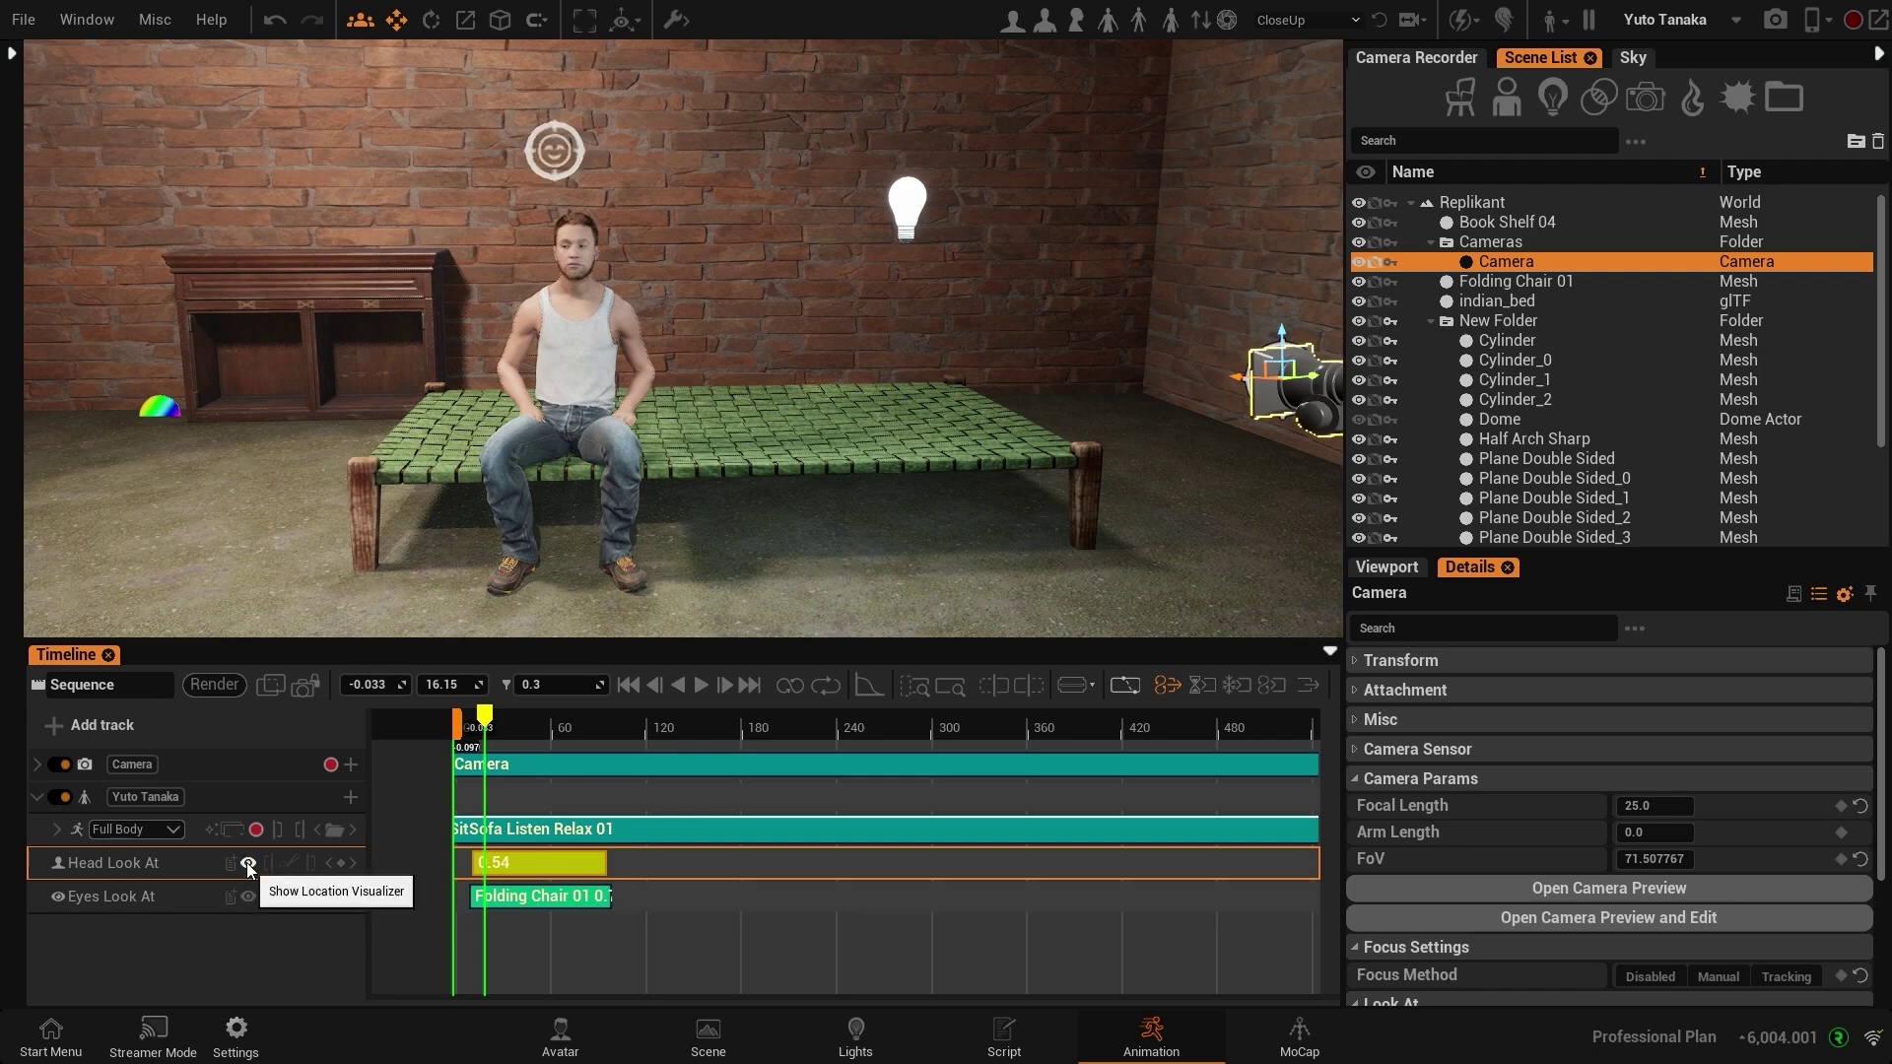
# Step: Move the Head Look At location marker around the room, placing it above the bookshelf against the back wall
pyautogui.moveTo(650, 395); pyautogui.dragTo(473, 325, button='right')
pyautogui.moveTo(723, 386); pyautogui.dragTo(747, 400, button='right')
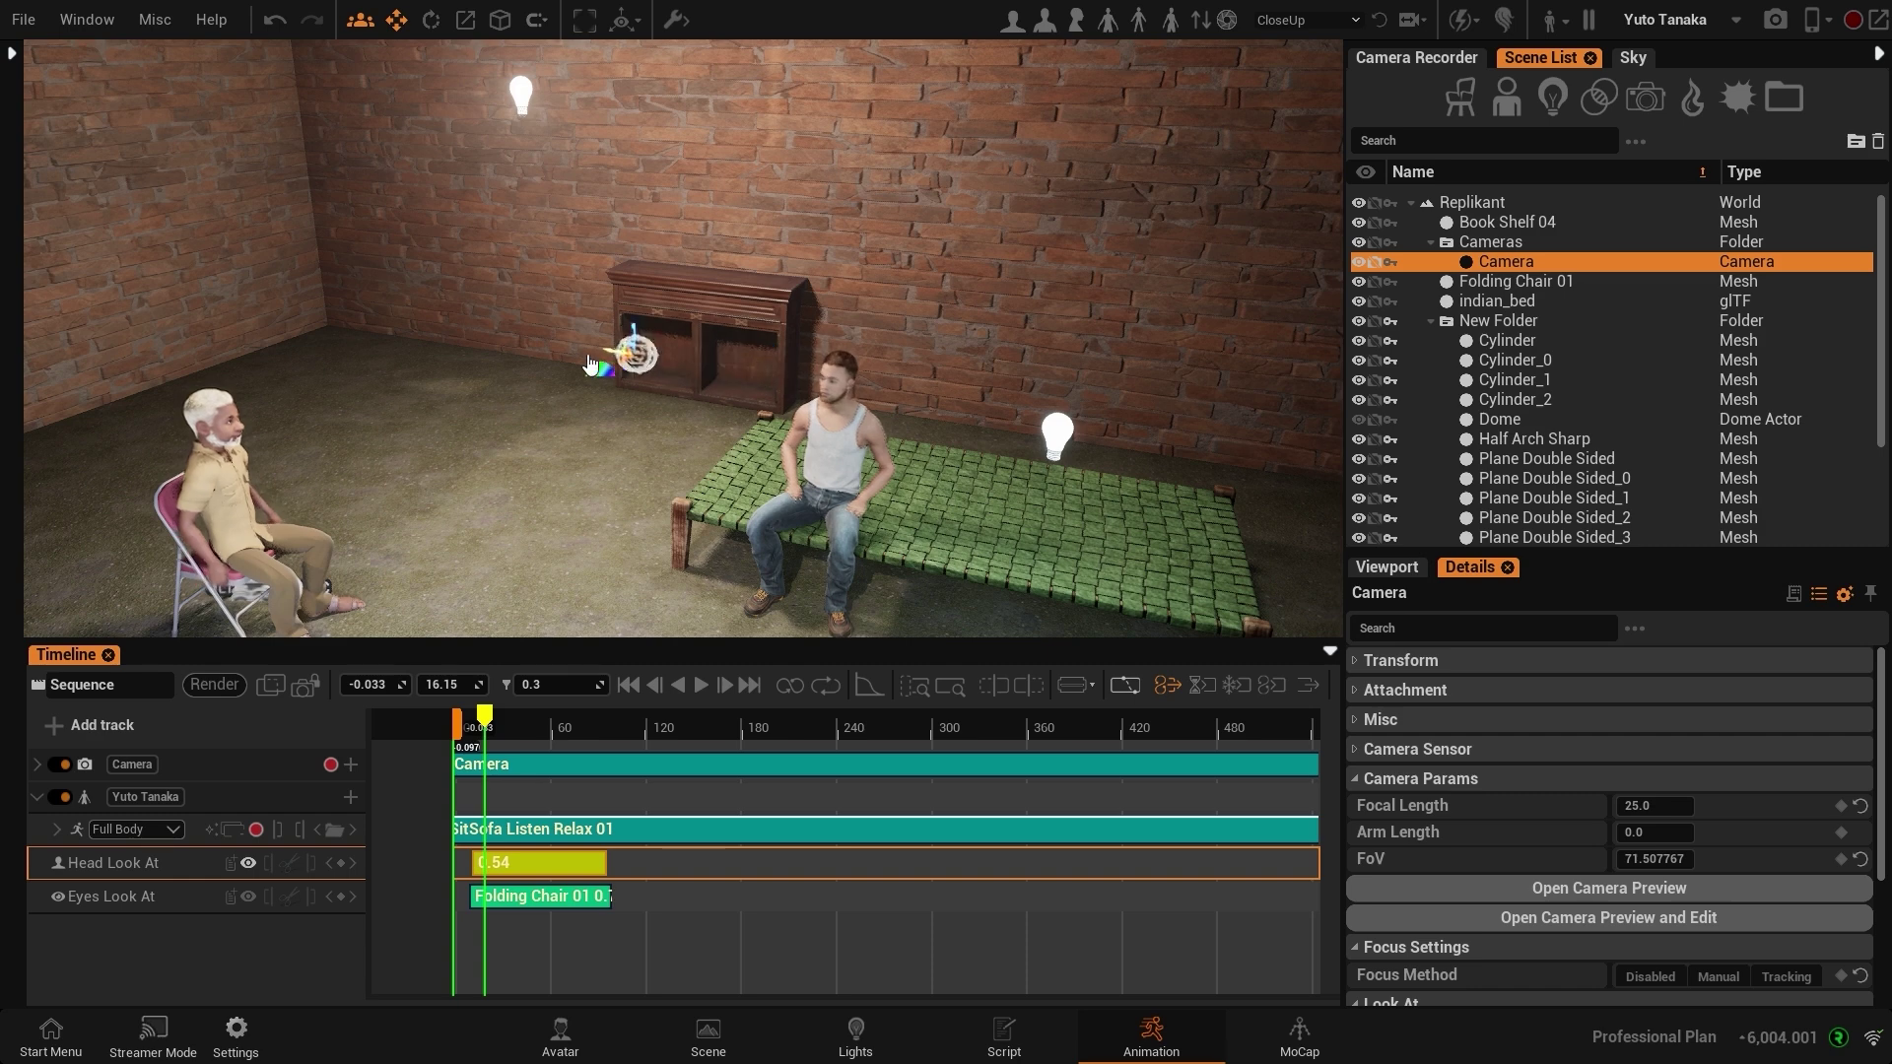
pyautogui.moveTo(540, 357)
pyautogui.mouseDown()
pyautogui.moveTo(829, 434)
pyautogui.moveTo(1086, 434)
pyautogui.moveTo(510, 357)
pyautogui.moveTo(528, 536)
pyautogui.moveTo(529, 387)
pyautogui.mouseUp()
pyautogui.moveTo(614, 204); pyautogui.dragTo(586, 552)
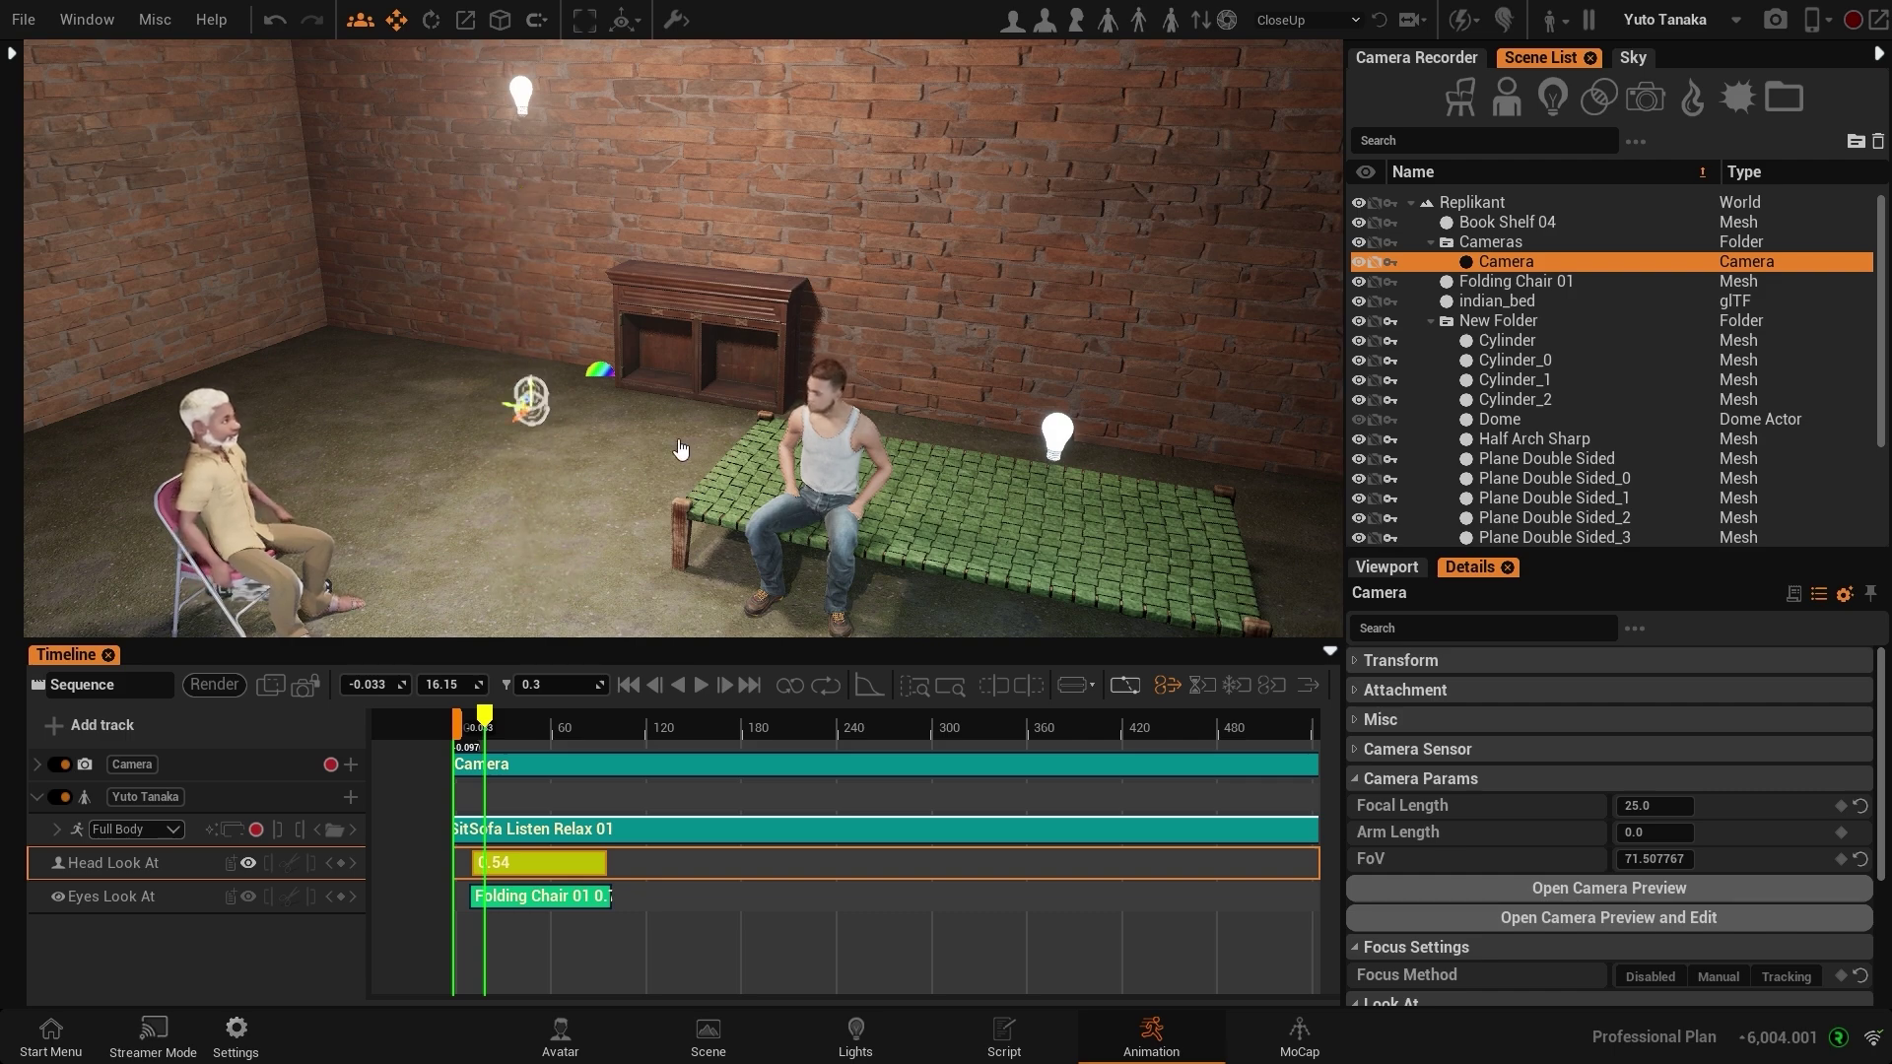
pyautogui.keyDown('alt'); pyautogui.moveTo(675, 483); pyautogui.dragTo(630, 500); pyautogui.keyUp('alt')
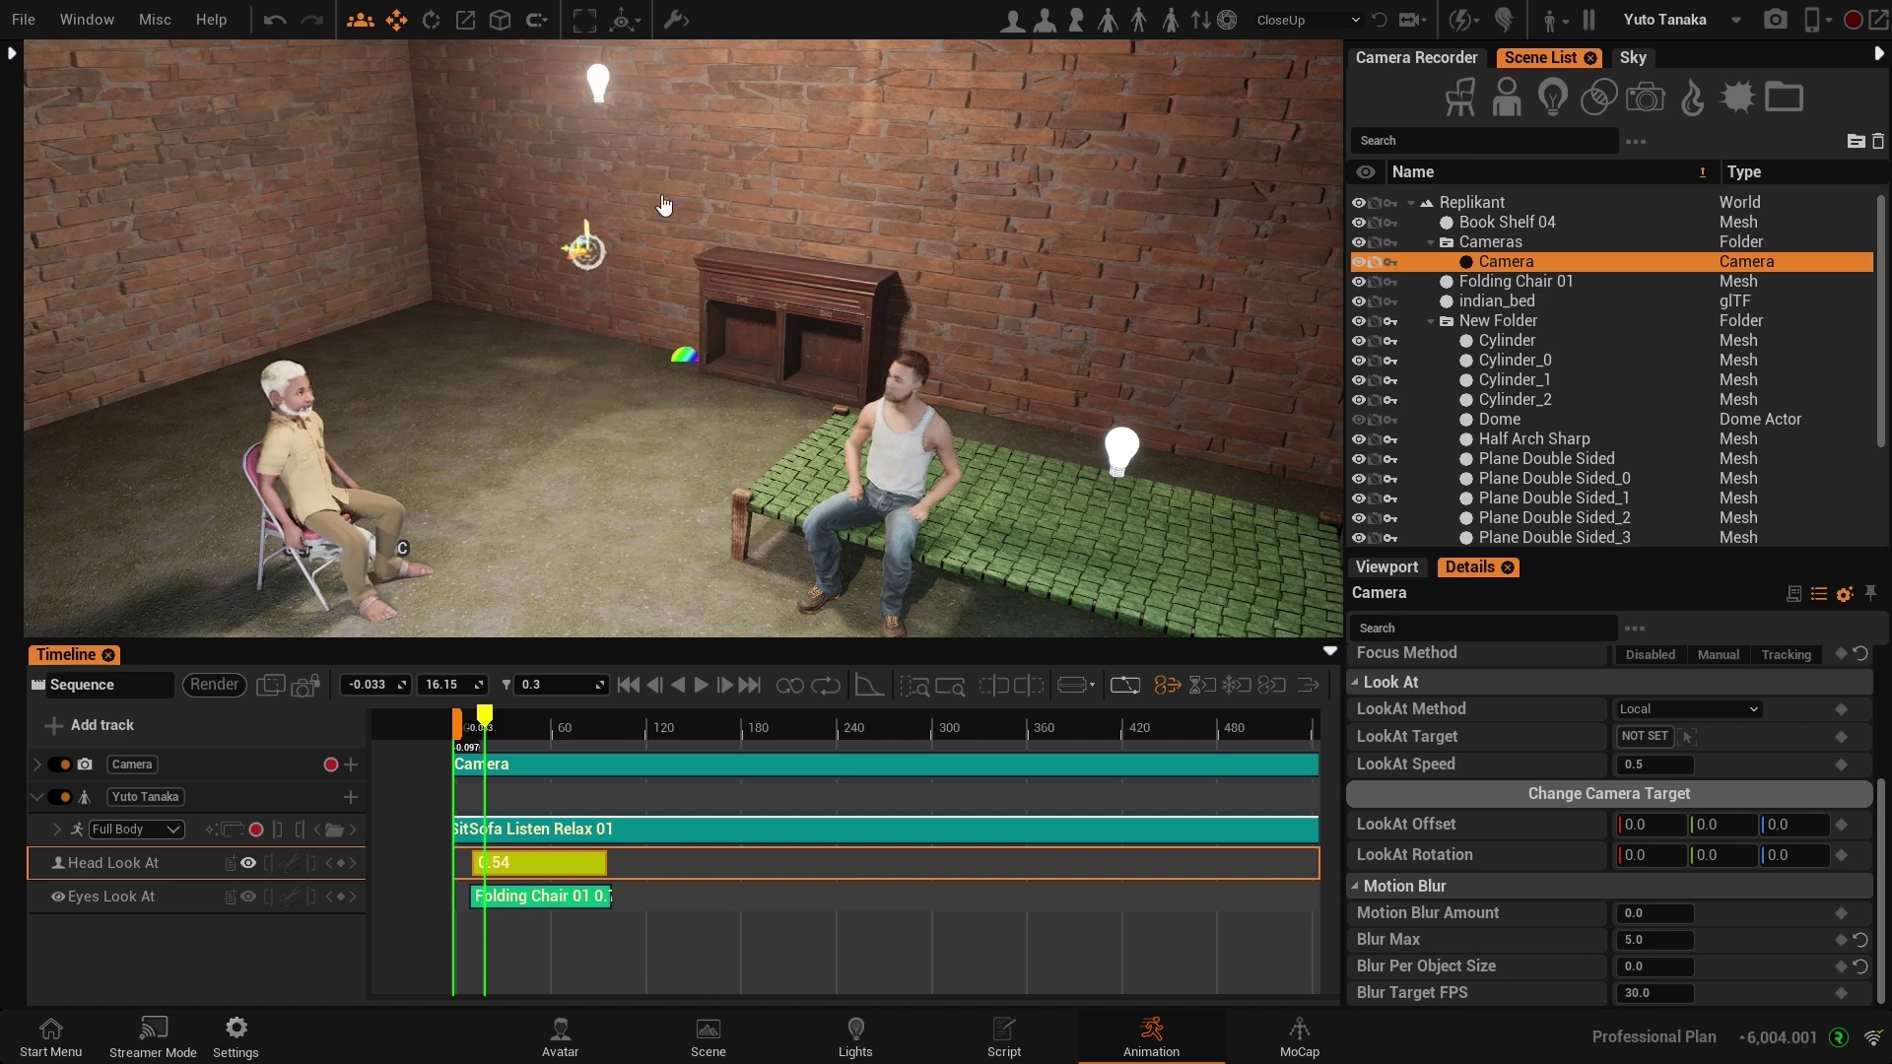
pyautogui.moveTo(664, 205); pyautogui.dragTo(695, 126)
pyautogui.moveTo(695, 126); pyautogui.dragTo(591, 143, button='right')
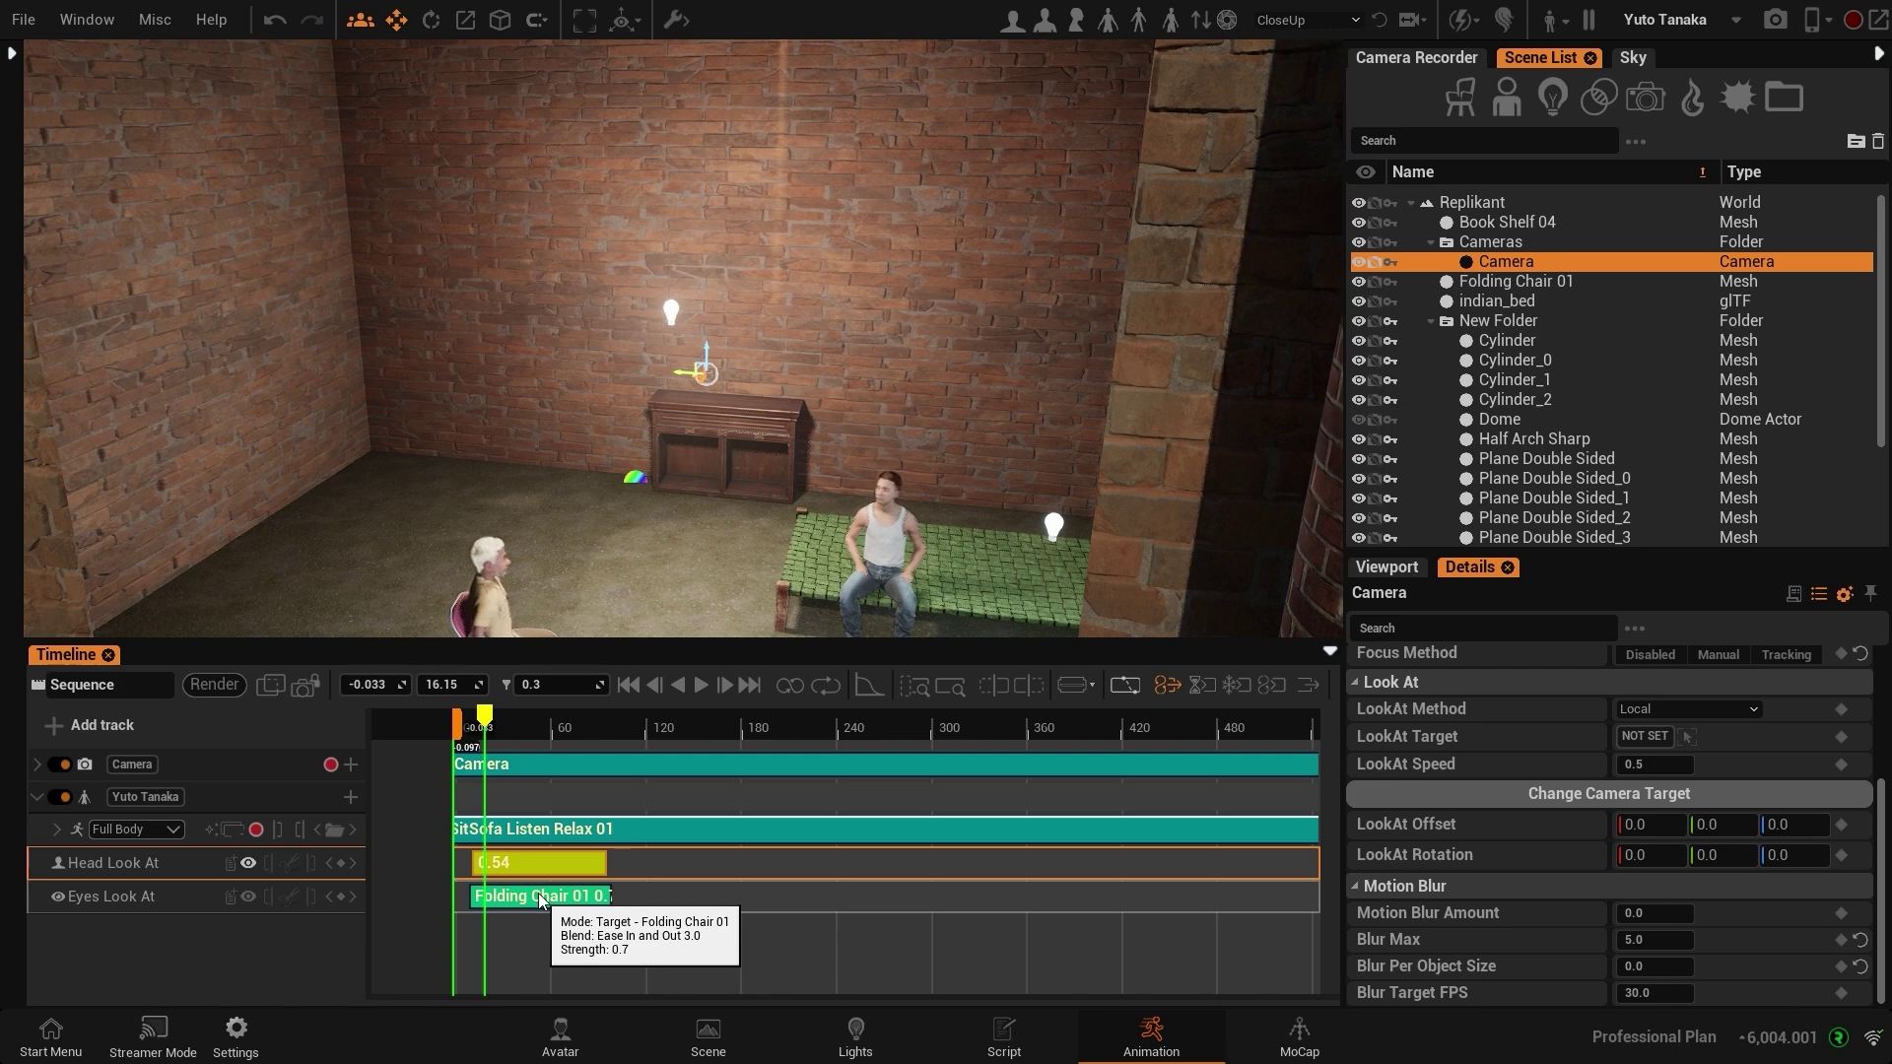
# Step: Clear the Folding Chair 01 target from the Eyes Look At clip and change its mode to Disabled
pyautogui.doubleClick(541, 899)
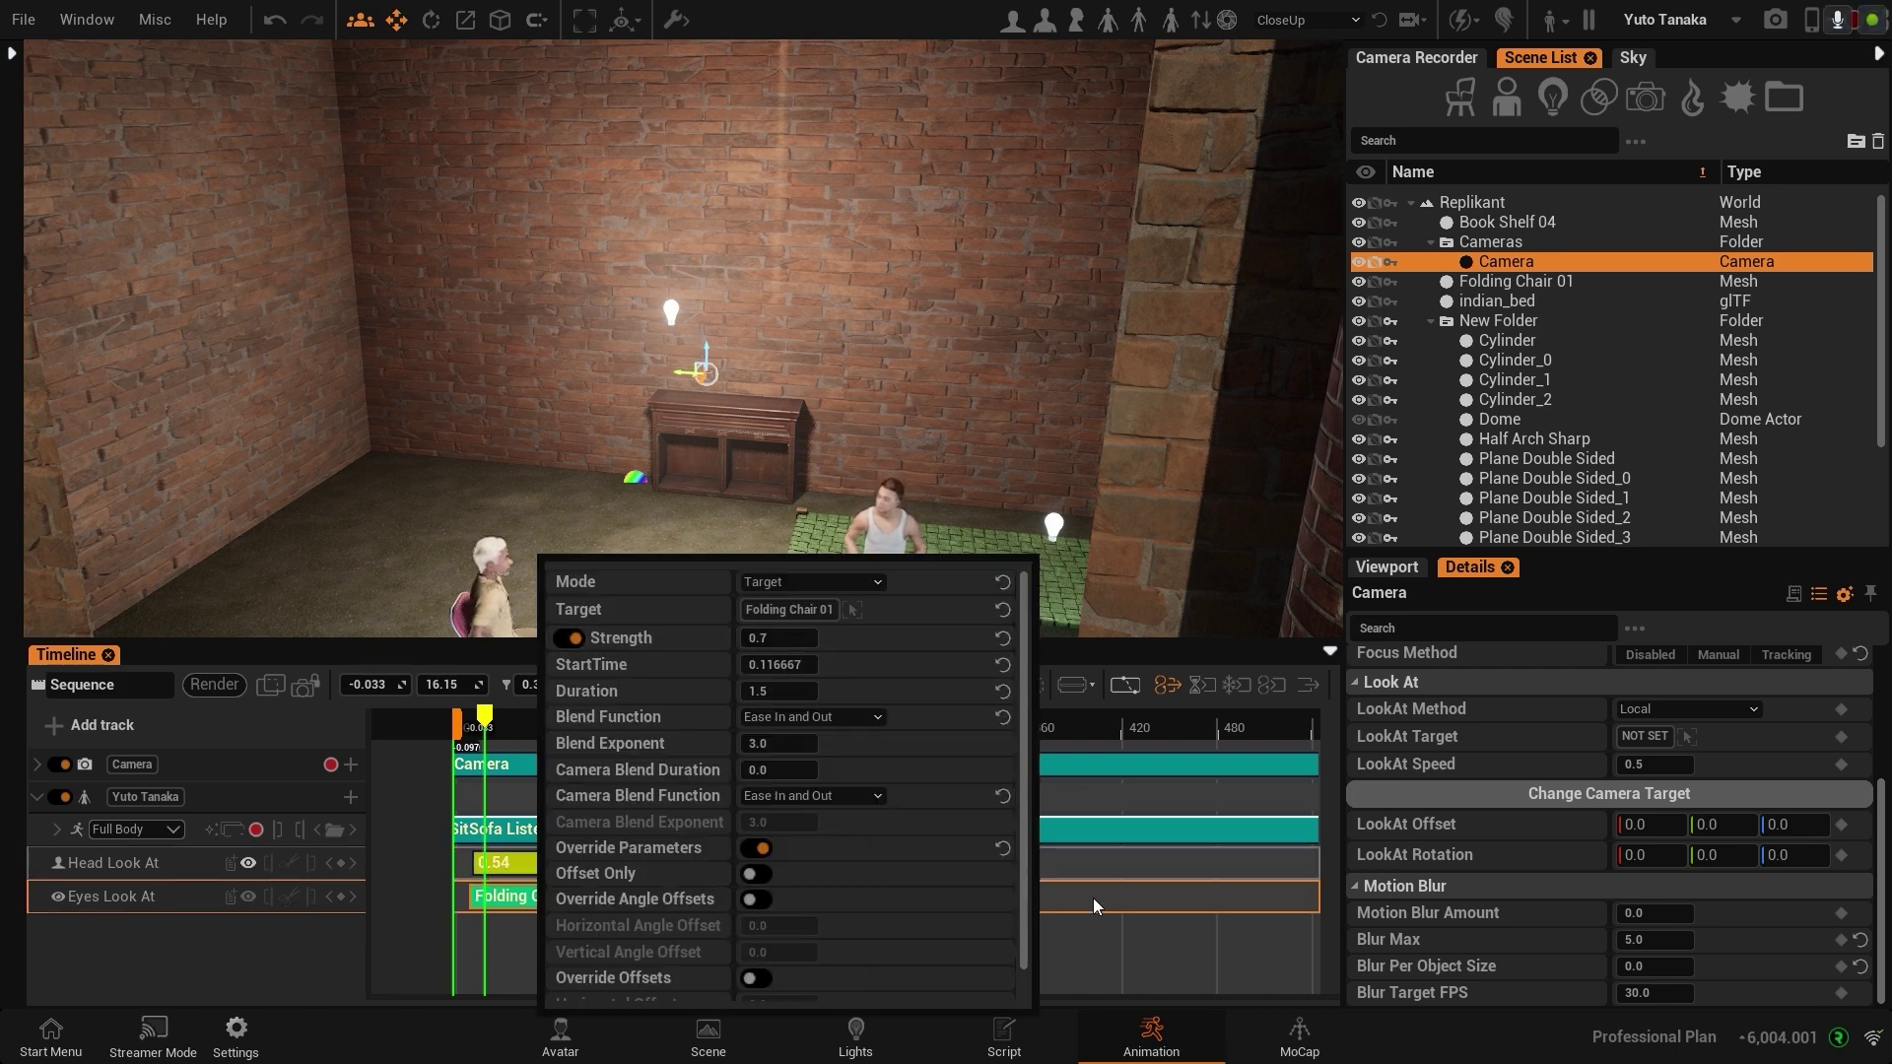
pyautogui.click(1002, 609)
pyautogui.click(828, 582)
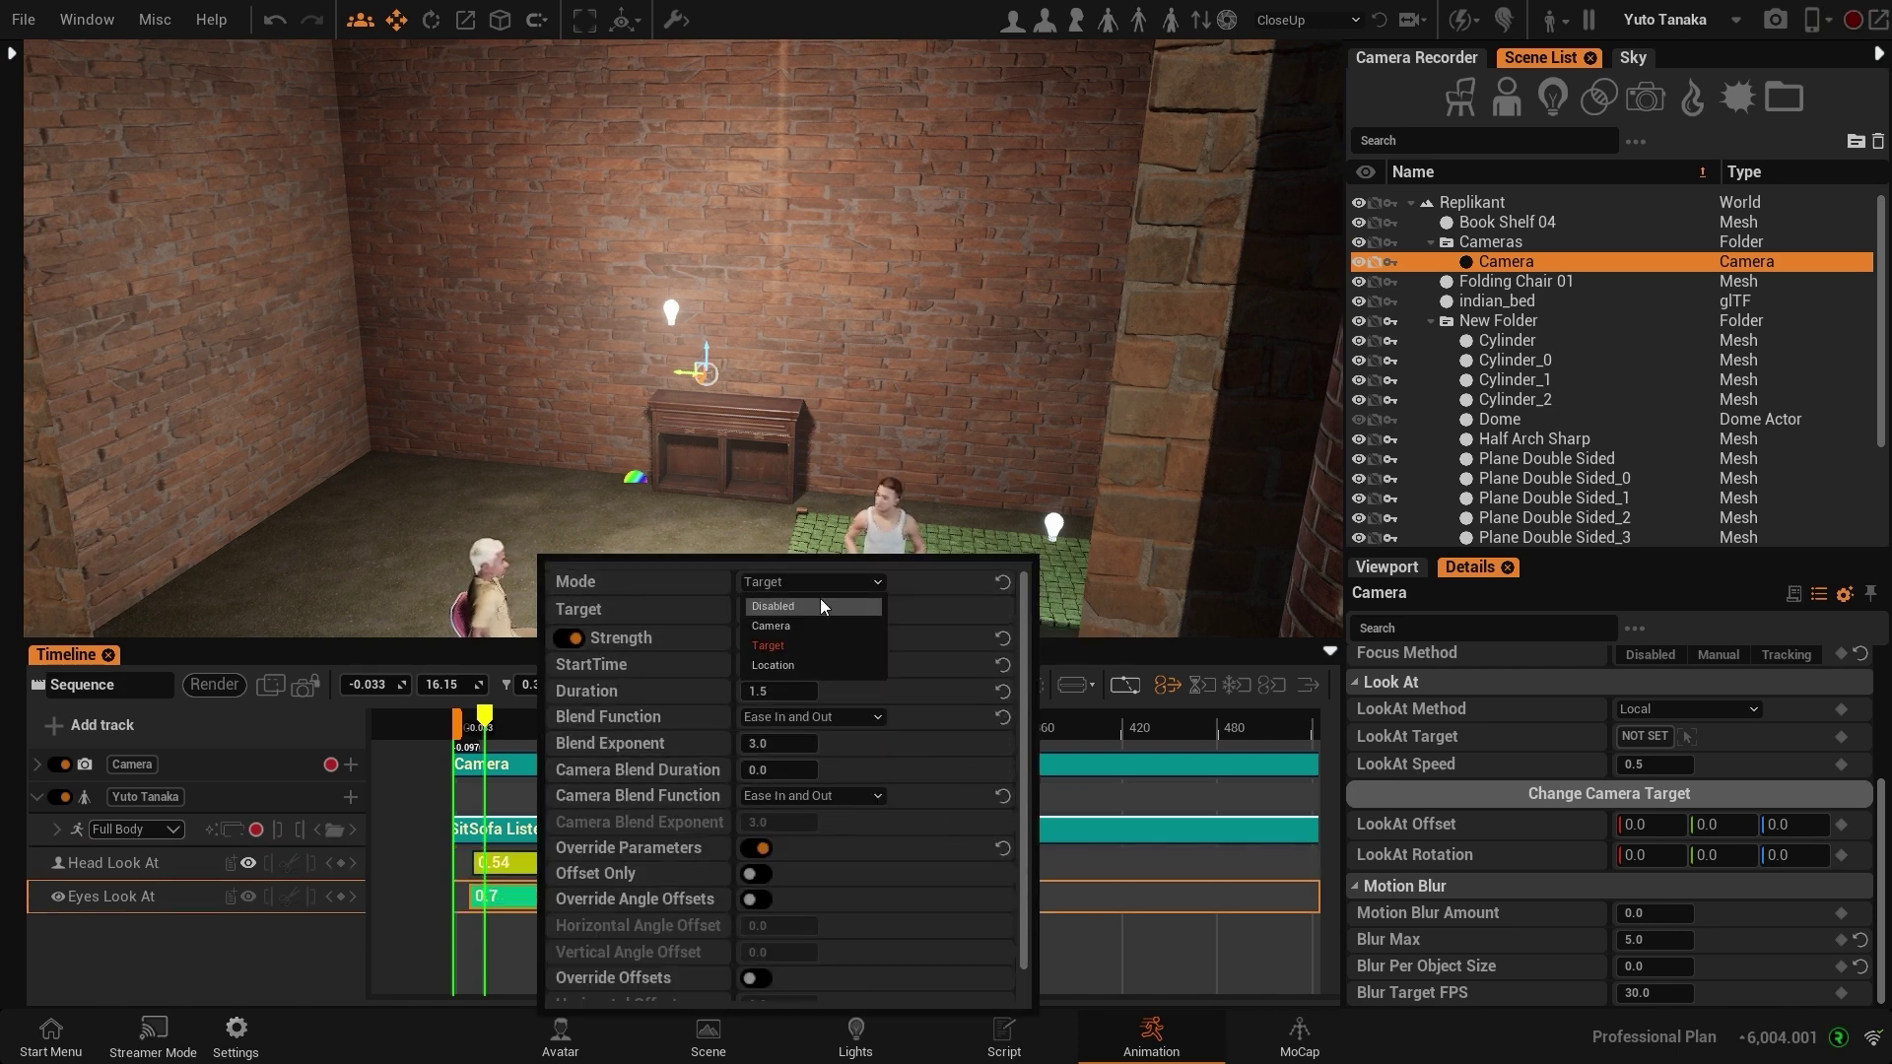
pyautogui.click(820, 605)
pyautogui.click(466, 928)
# Step: Change the mode of the Head Look At clip from Location to Disabled
pyautogui.doubleClick(558, 865)
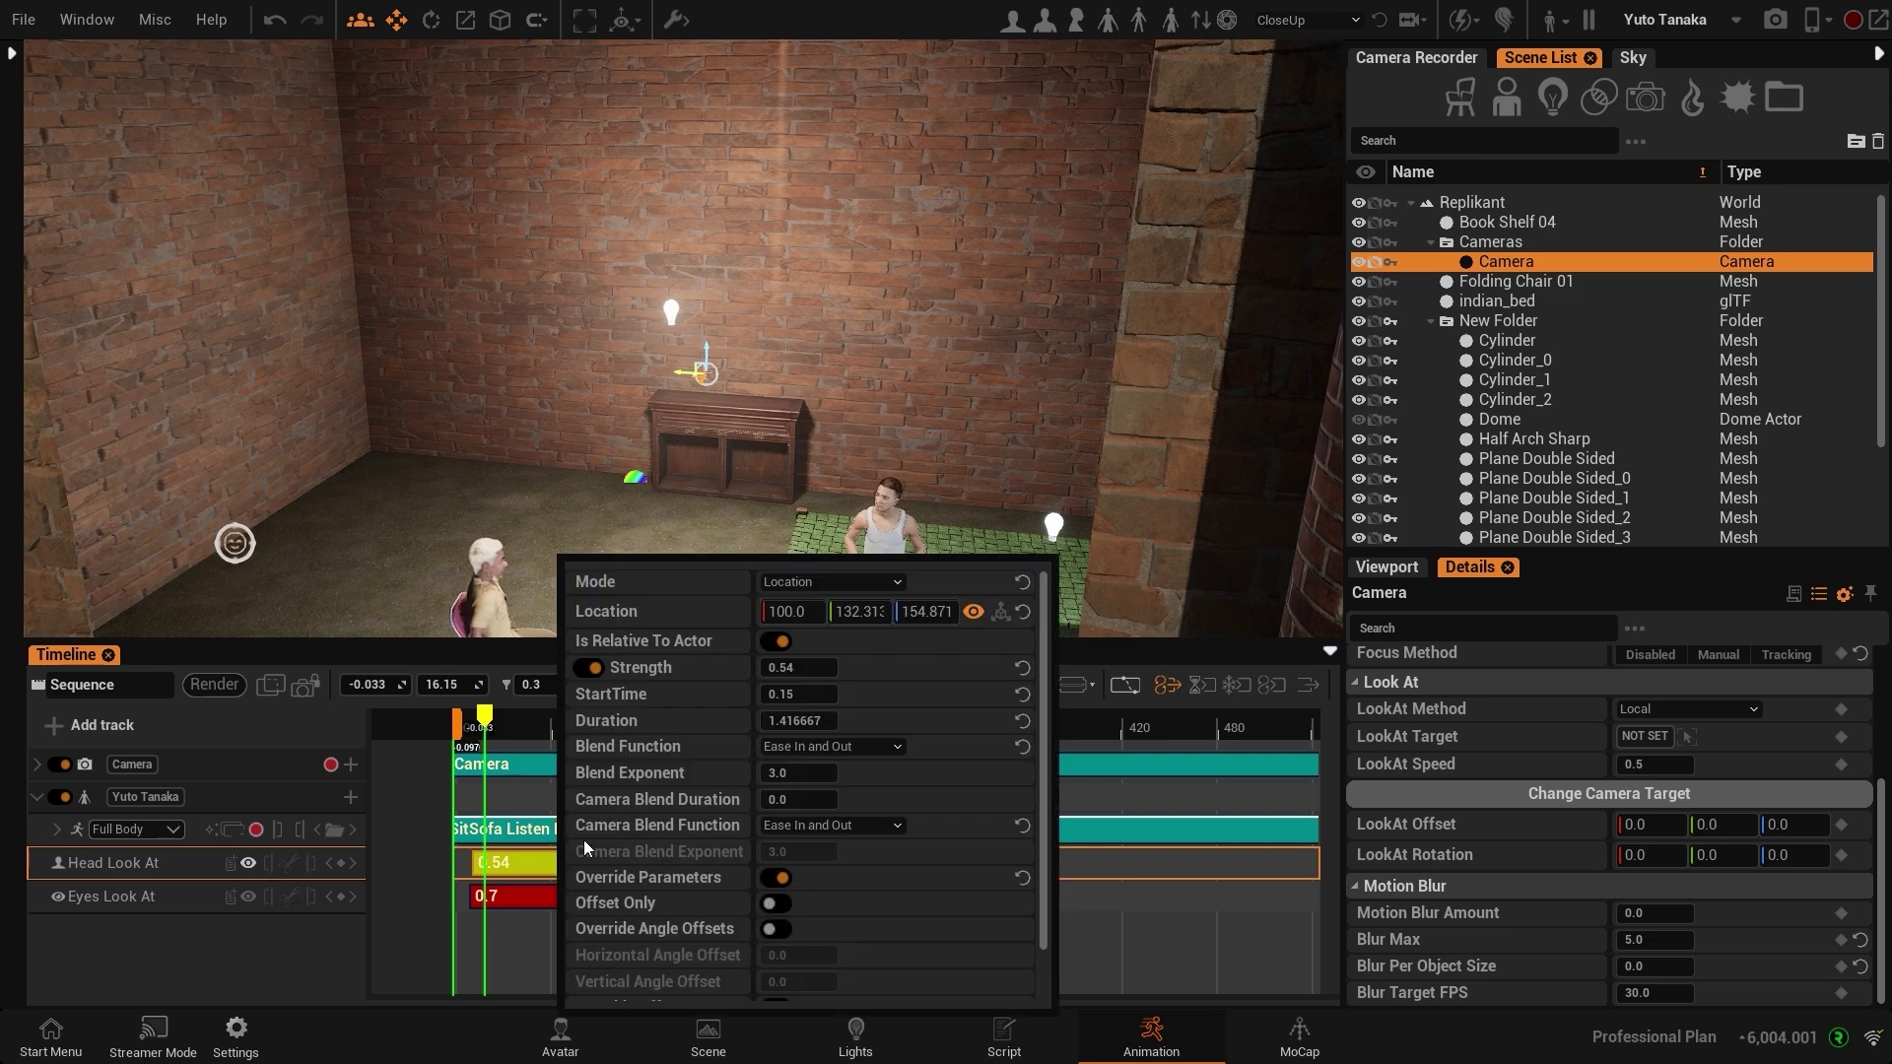
pyautogui.click(824, 581)
pyautogui.click(796, 605)
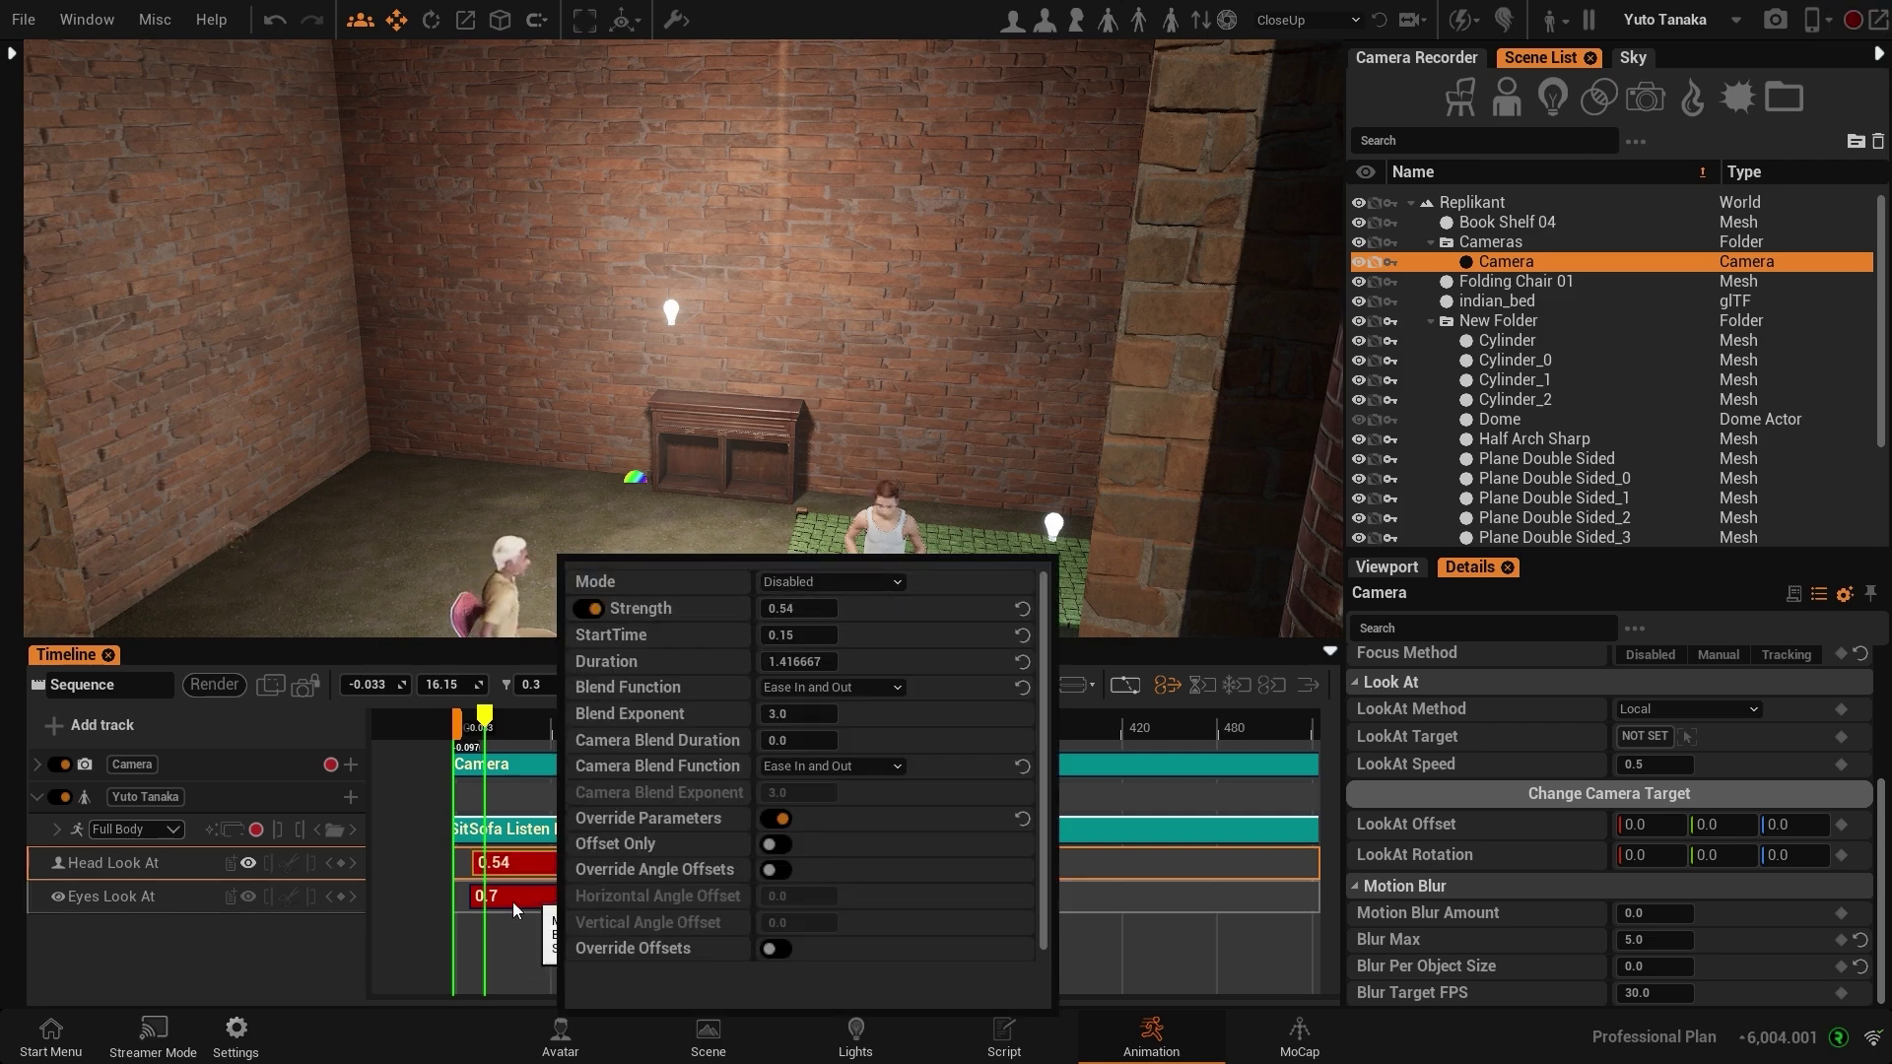
pyautogui.click(493, 931)
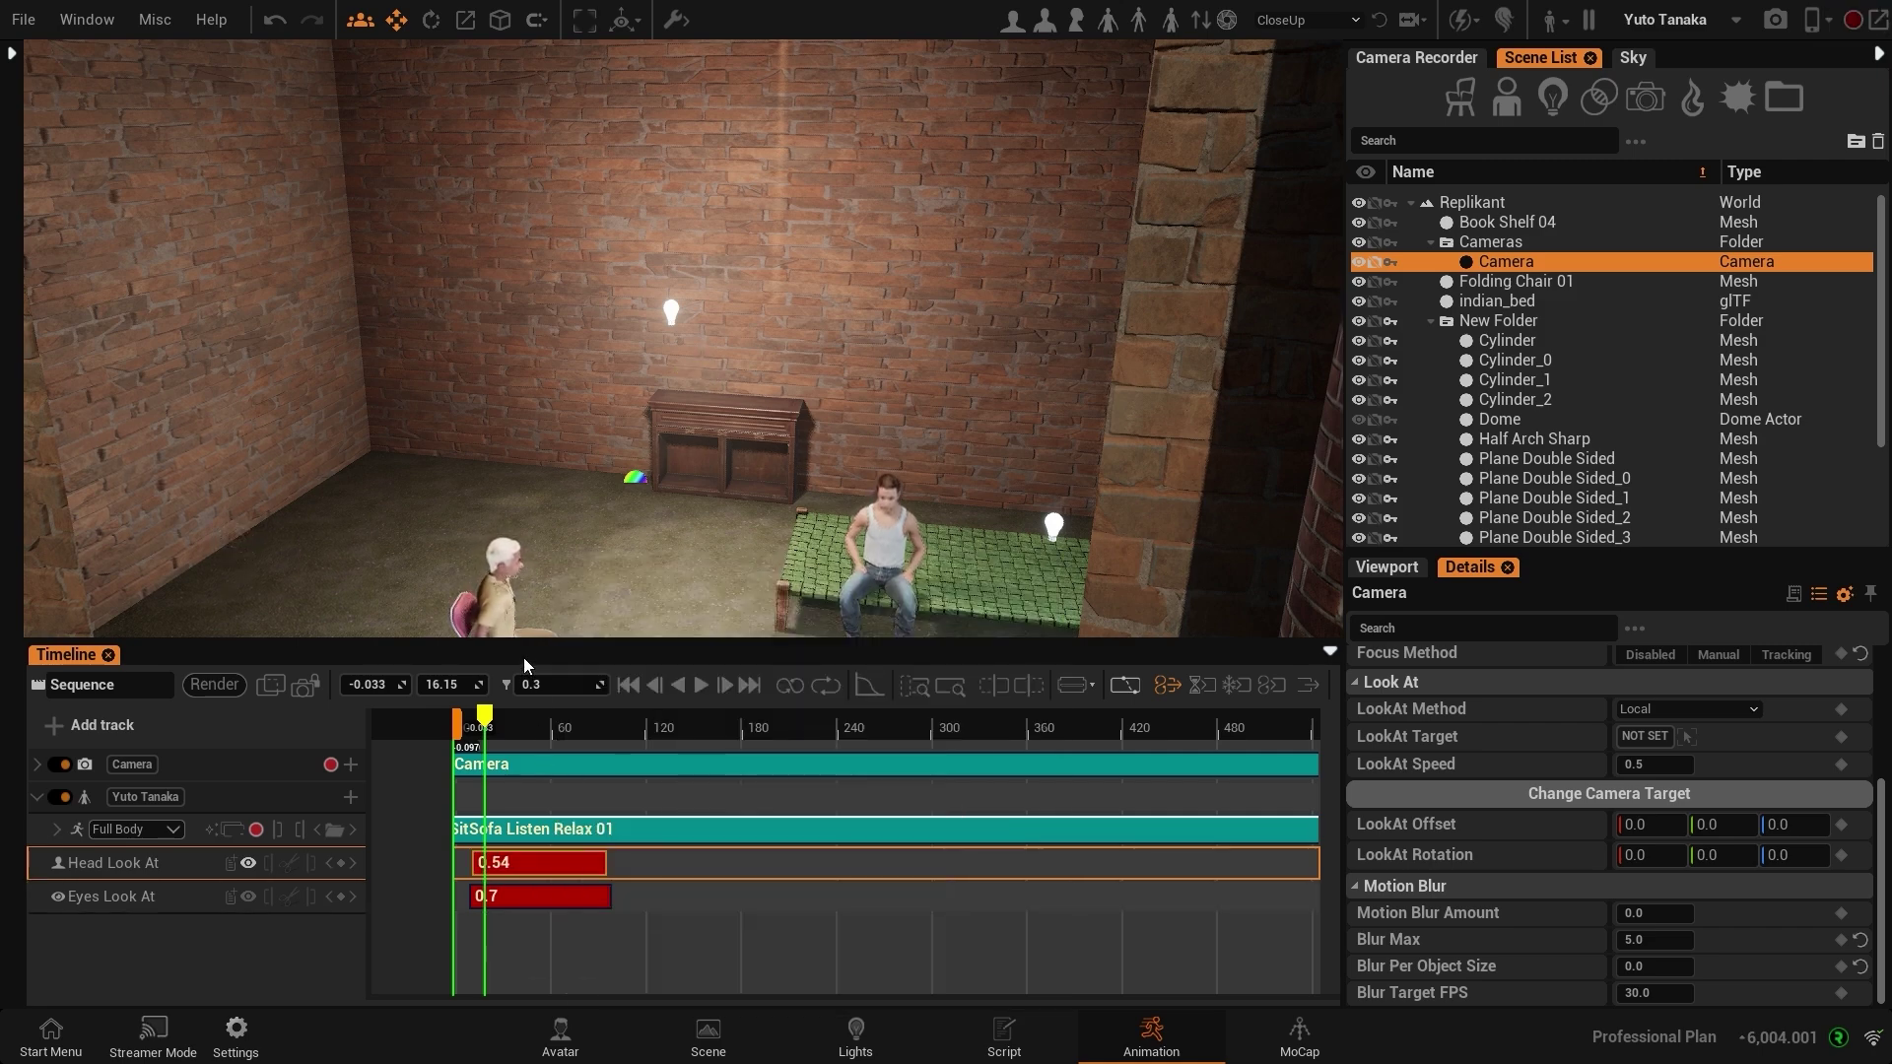
# Step: Add a Sphere mesh from the Basic Shapes category to the floor between the two seated avatars
pyautogui.moveTo(707, 512)
pyautogui.mouseDown(button='right')
pyautogui.moveTo(690, 510)
pyautogui.moveTo(729, 513)
pyautogui.moveTo(707, 513)
pyautogui.mouseUp(button='right')
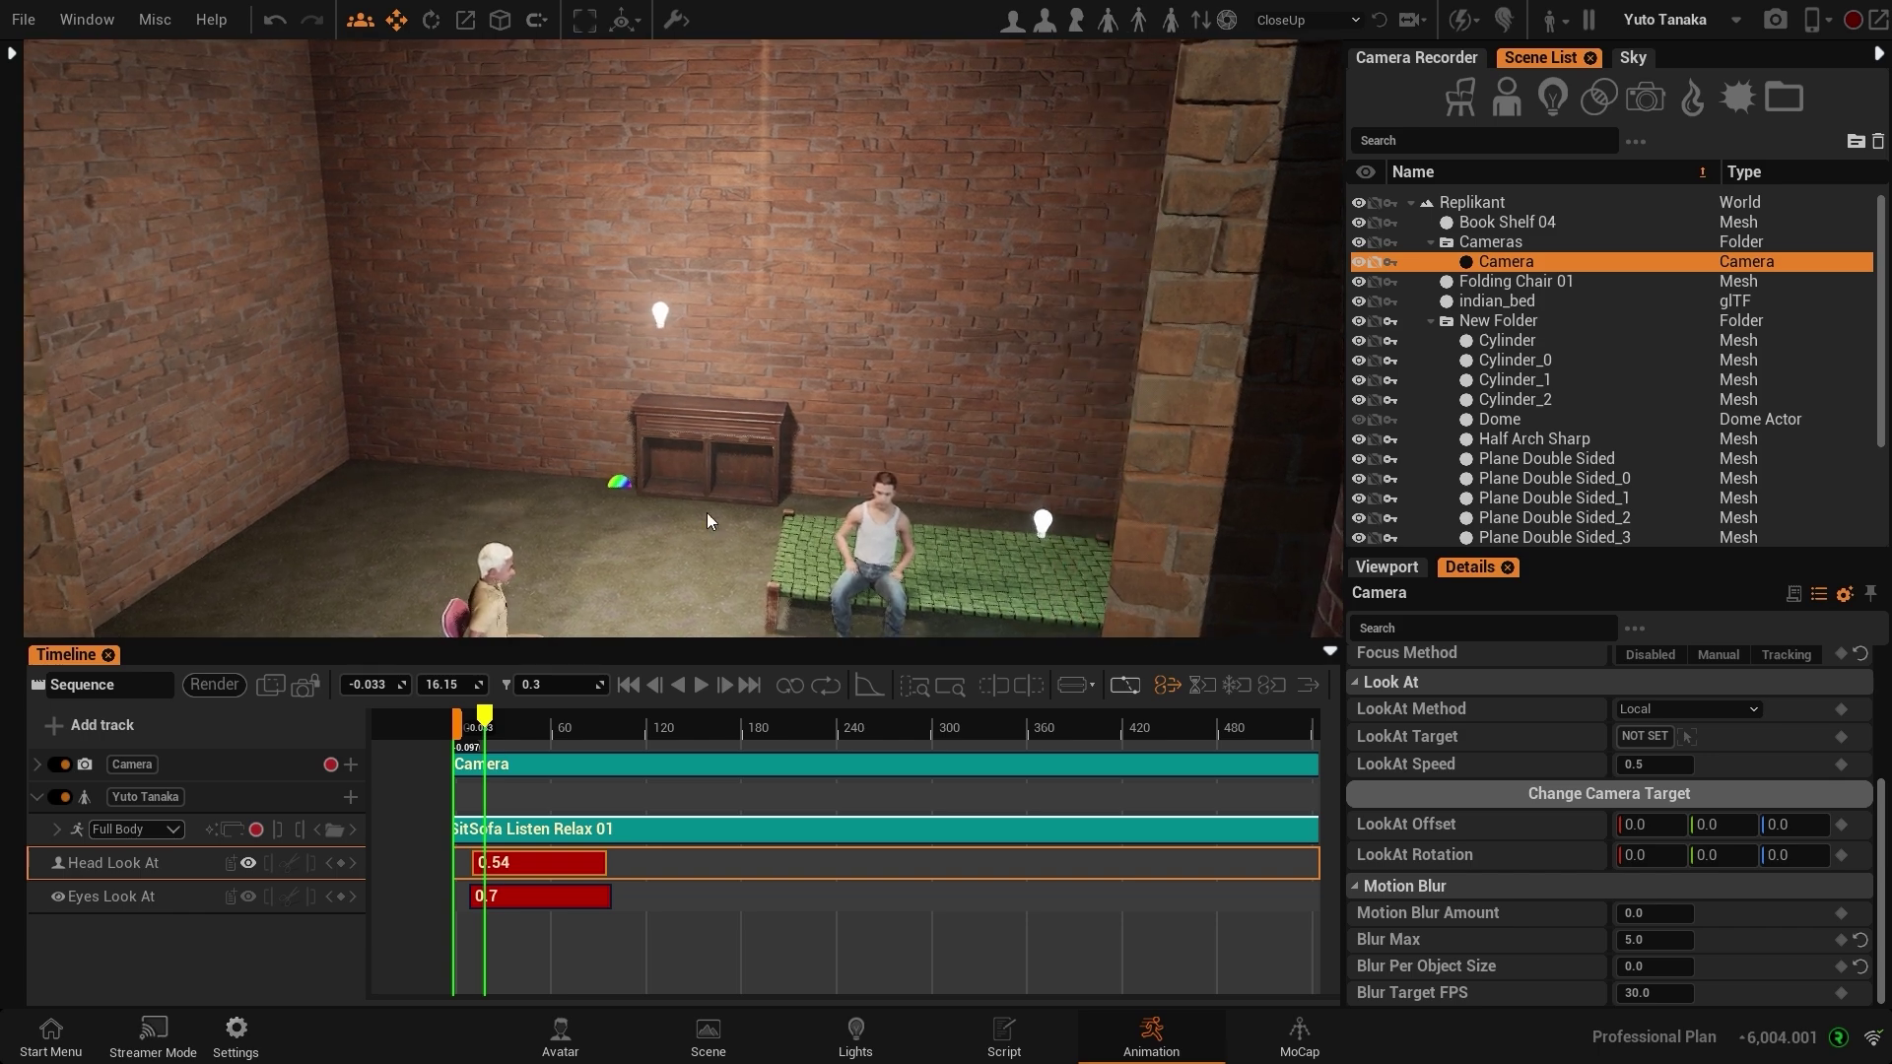
pyautogui.moveTo(823, 536)
pyautogui.mouseDown(button='right')
pyautogui.moveTo(847, 536)
pyautogui.moveTo(843, 558)
pyautogui.moveTo(824, 536)
pyautogui.mouseUp(button='right')
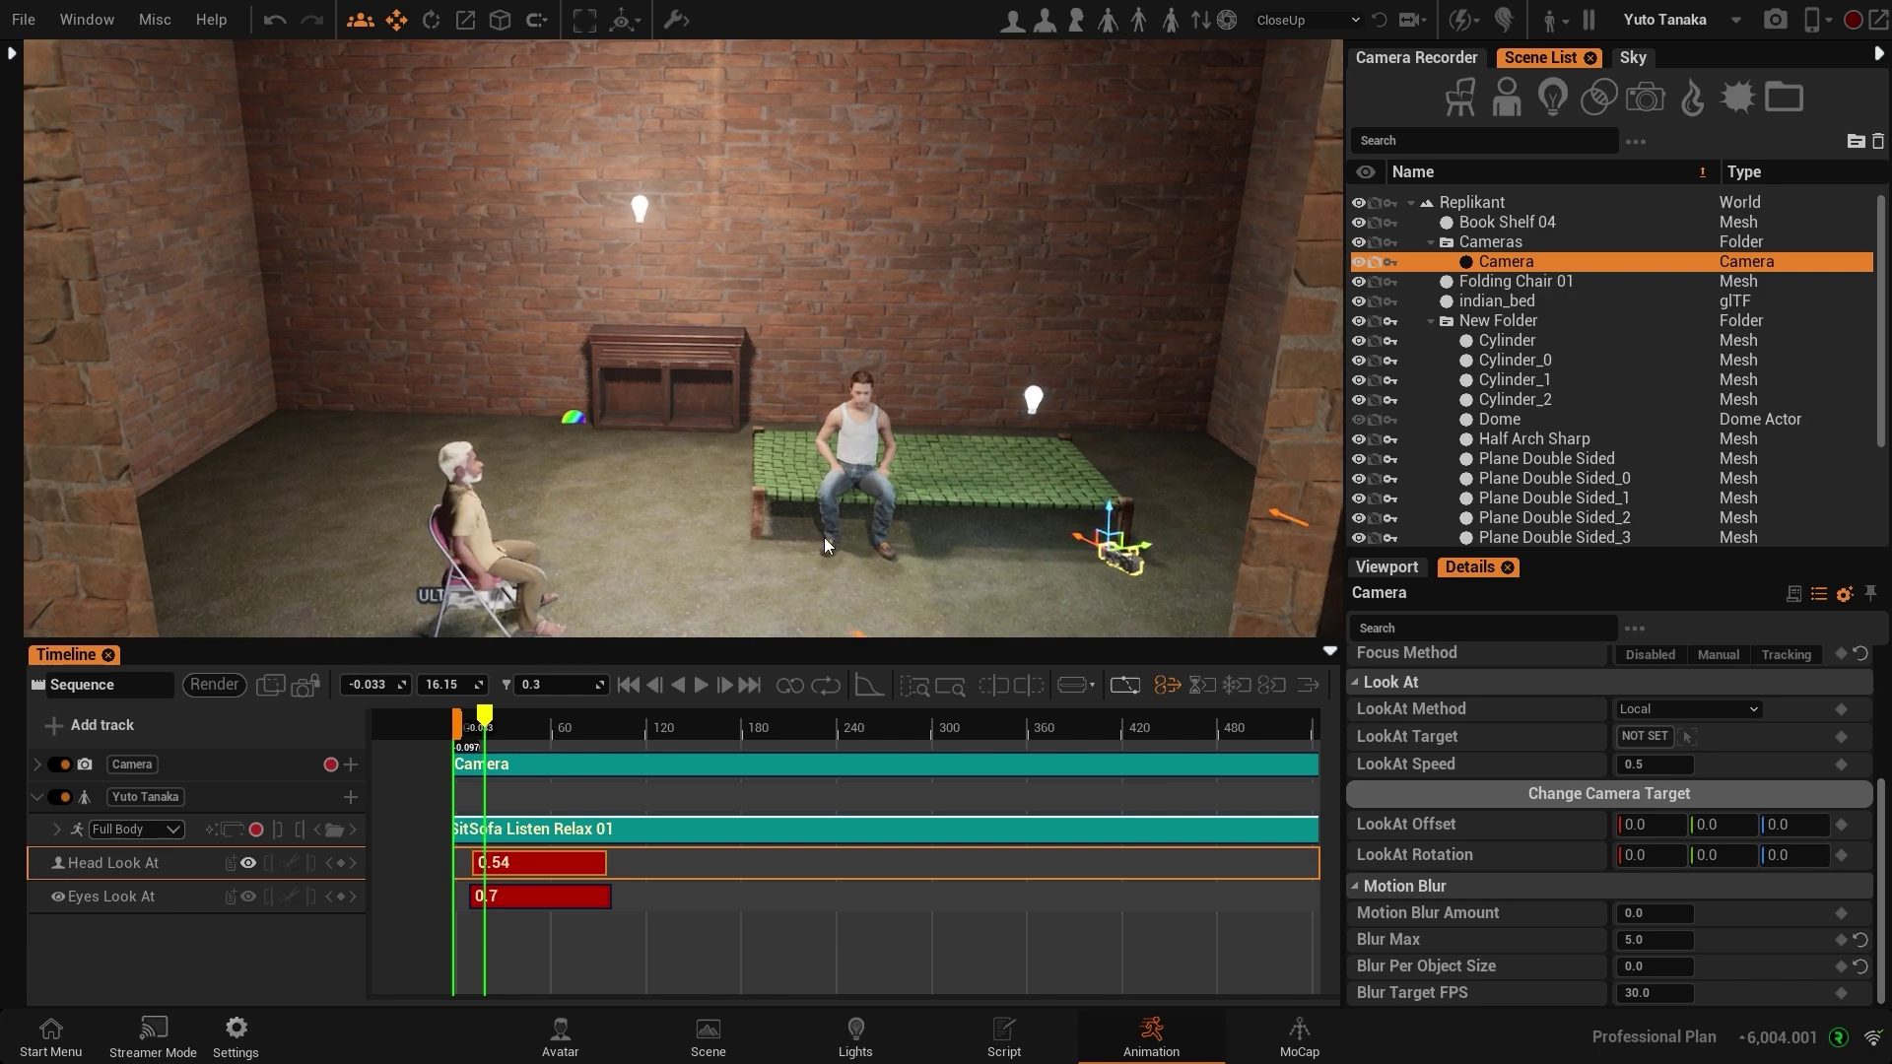
pyautogui.click(696, 1047)
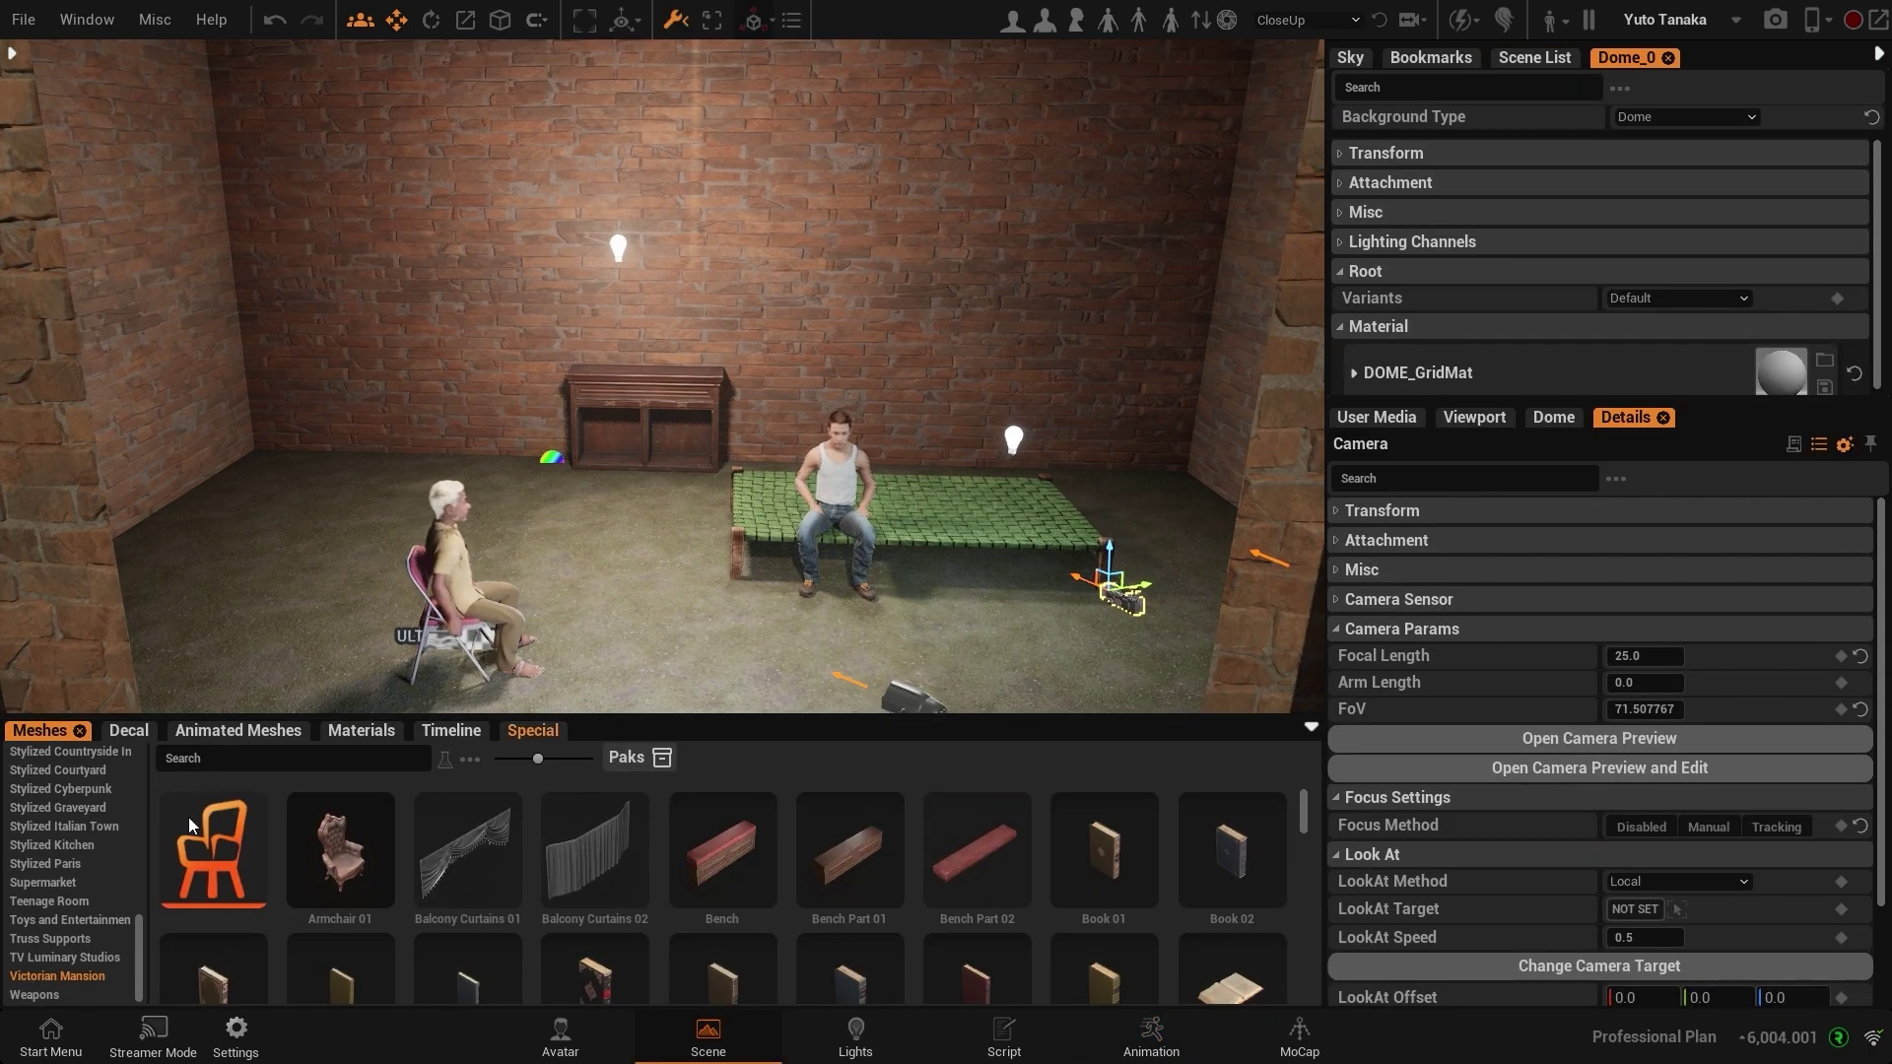
pyautogui.scroll(10, 71, 883)
pyautogui.scroll(5, 57, 891)
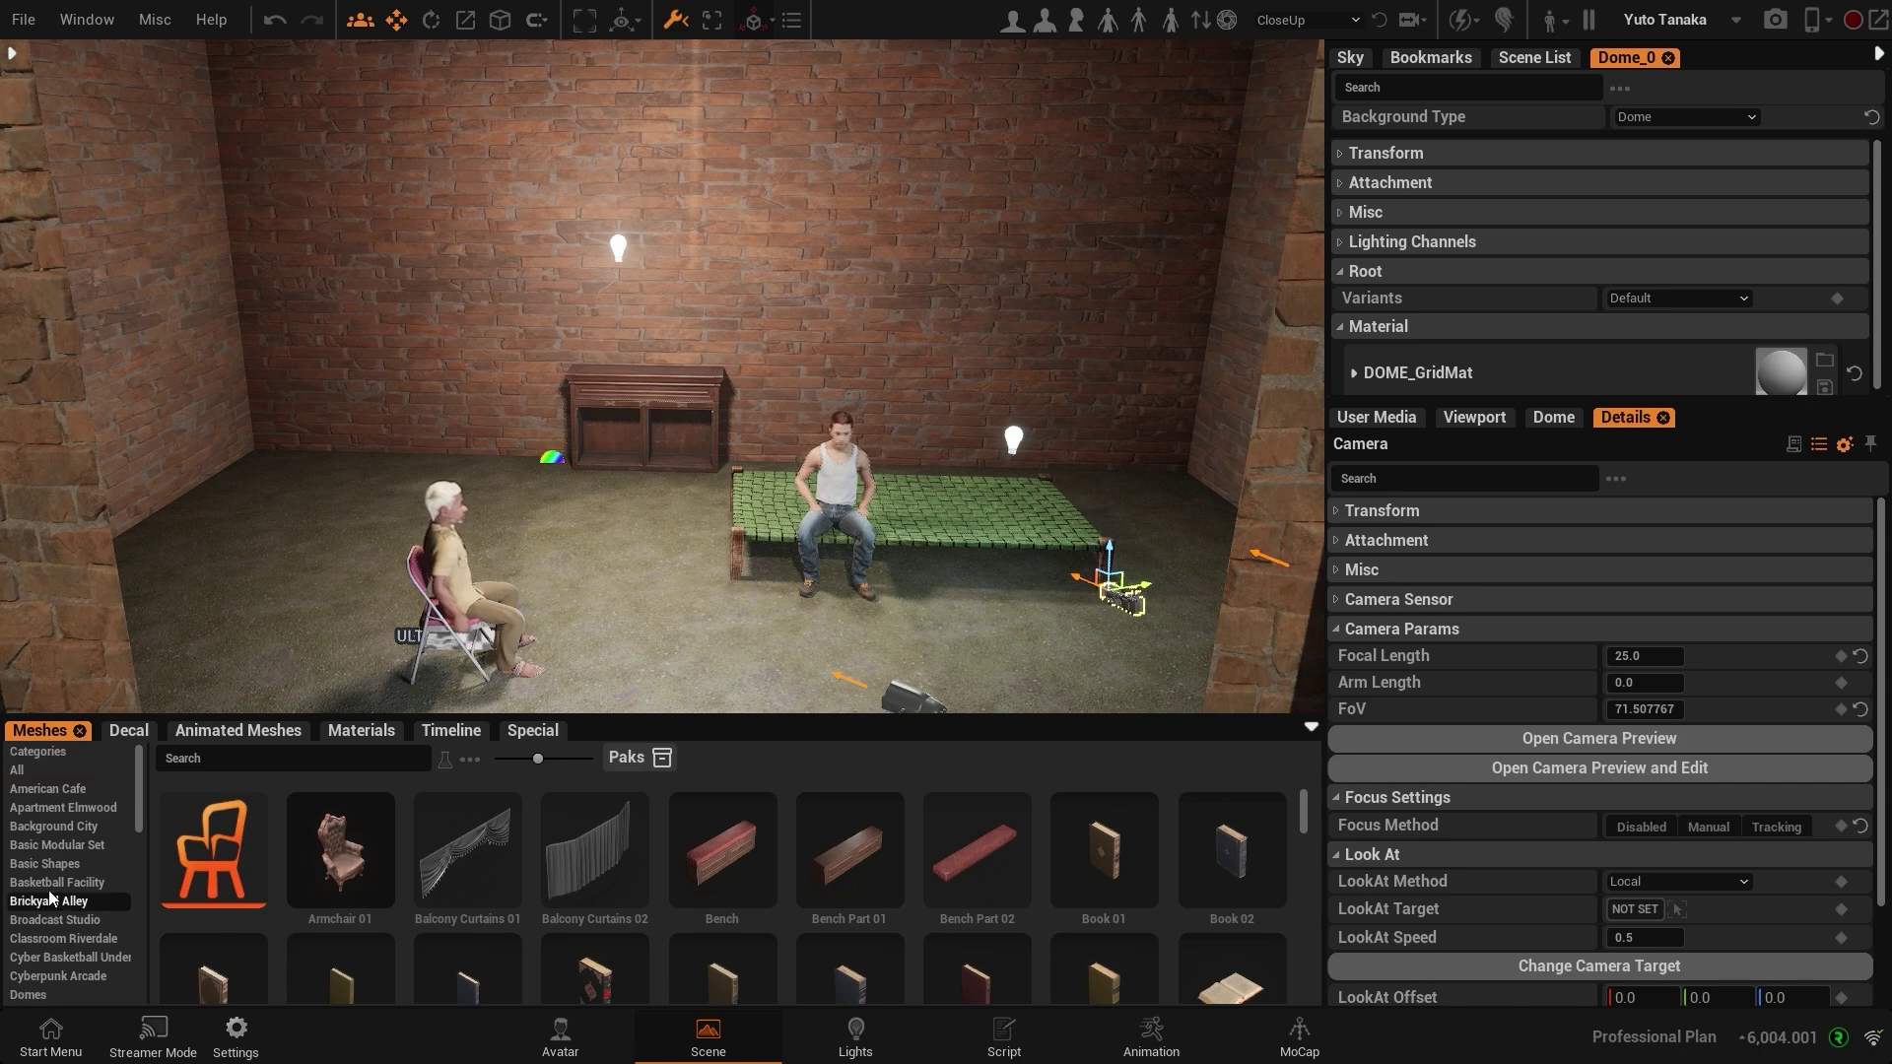
pyautogui.click(83, 872)
pyautogui.scroll(-5, 534, 930)
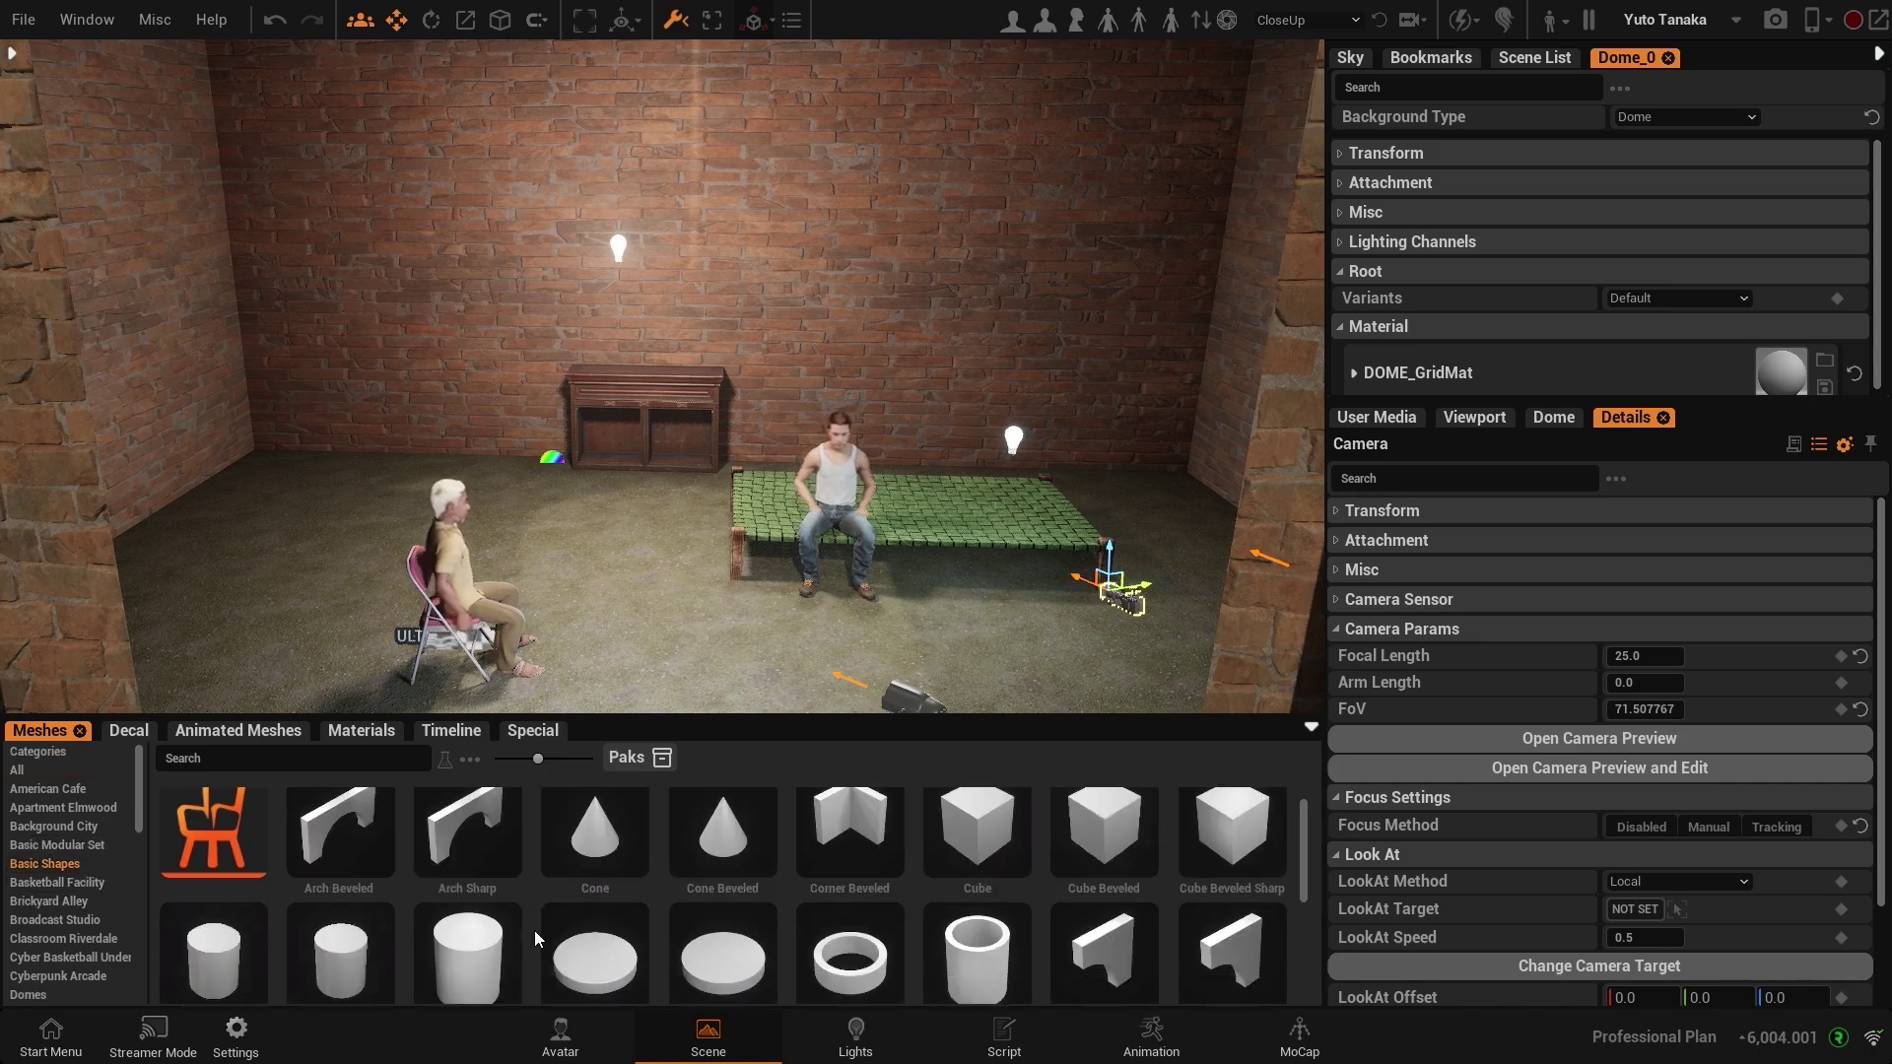
pyautogui.scroll(5, 534, 933)
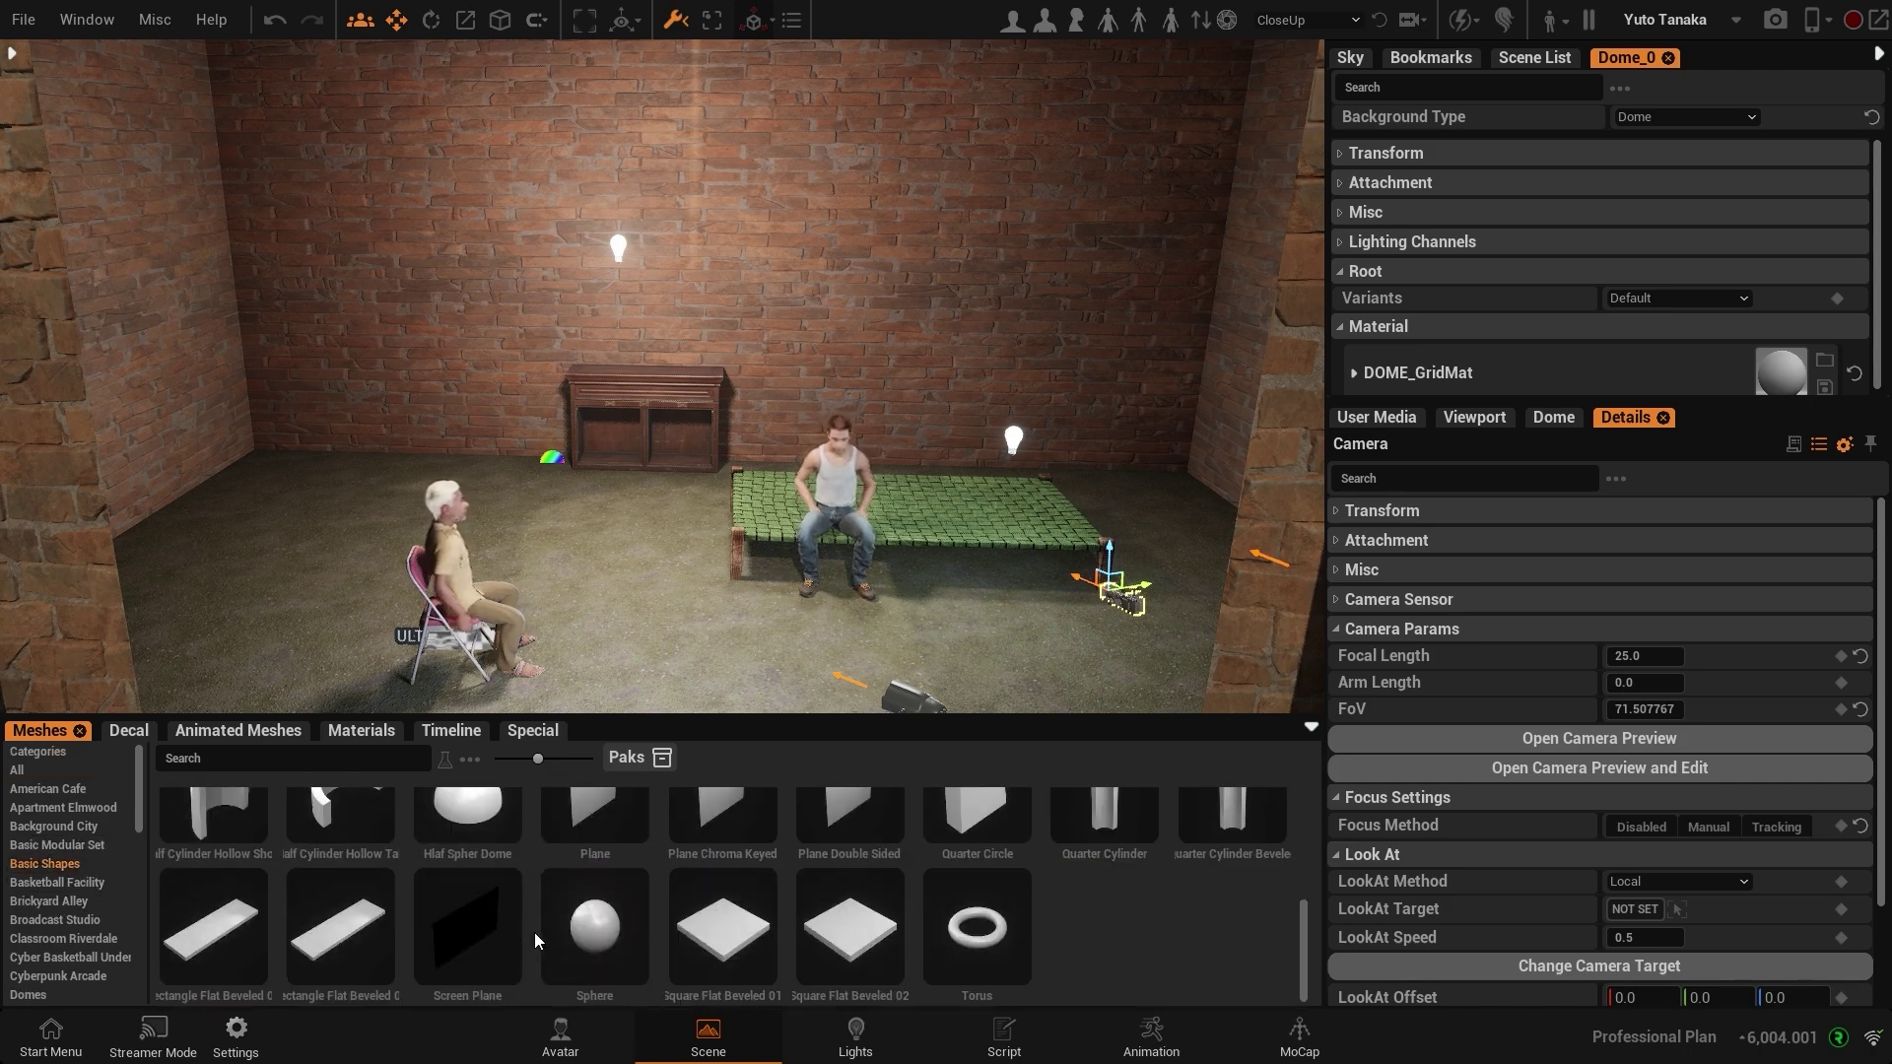
pyautogui.scroll(-8, 534, 936)
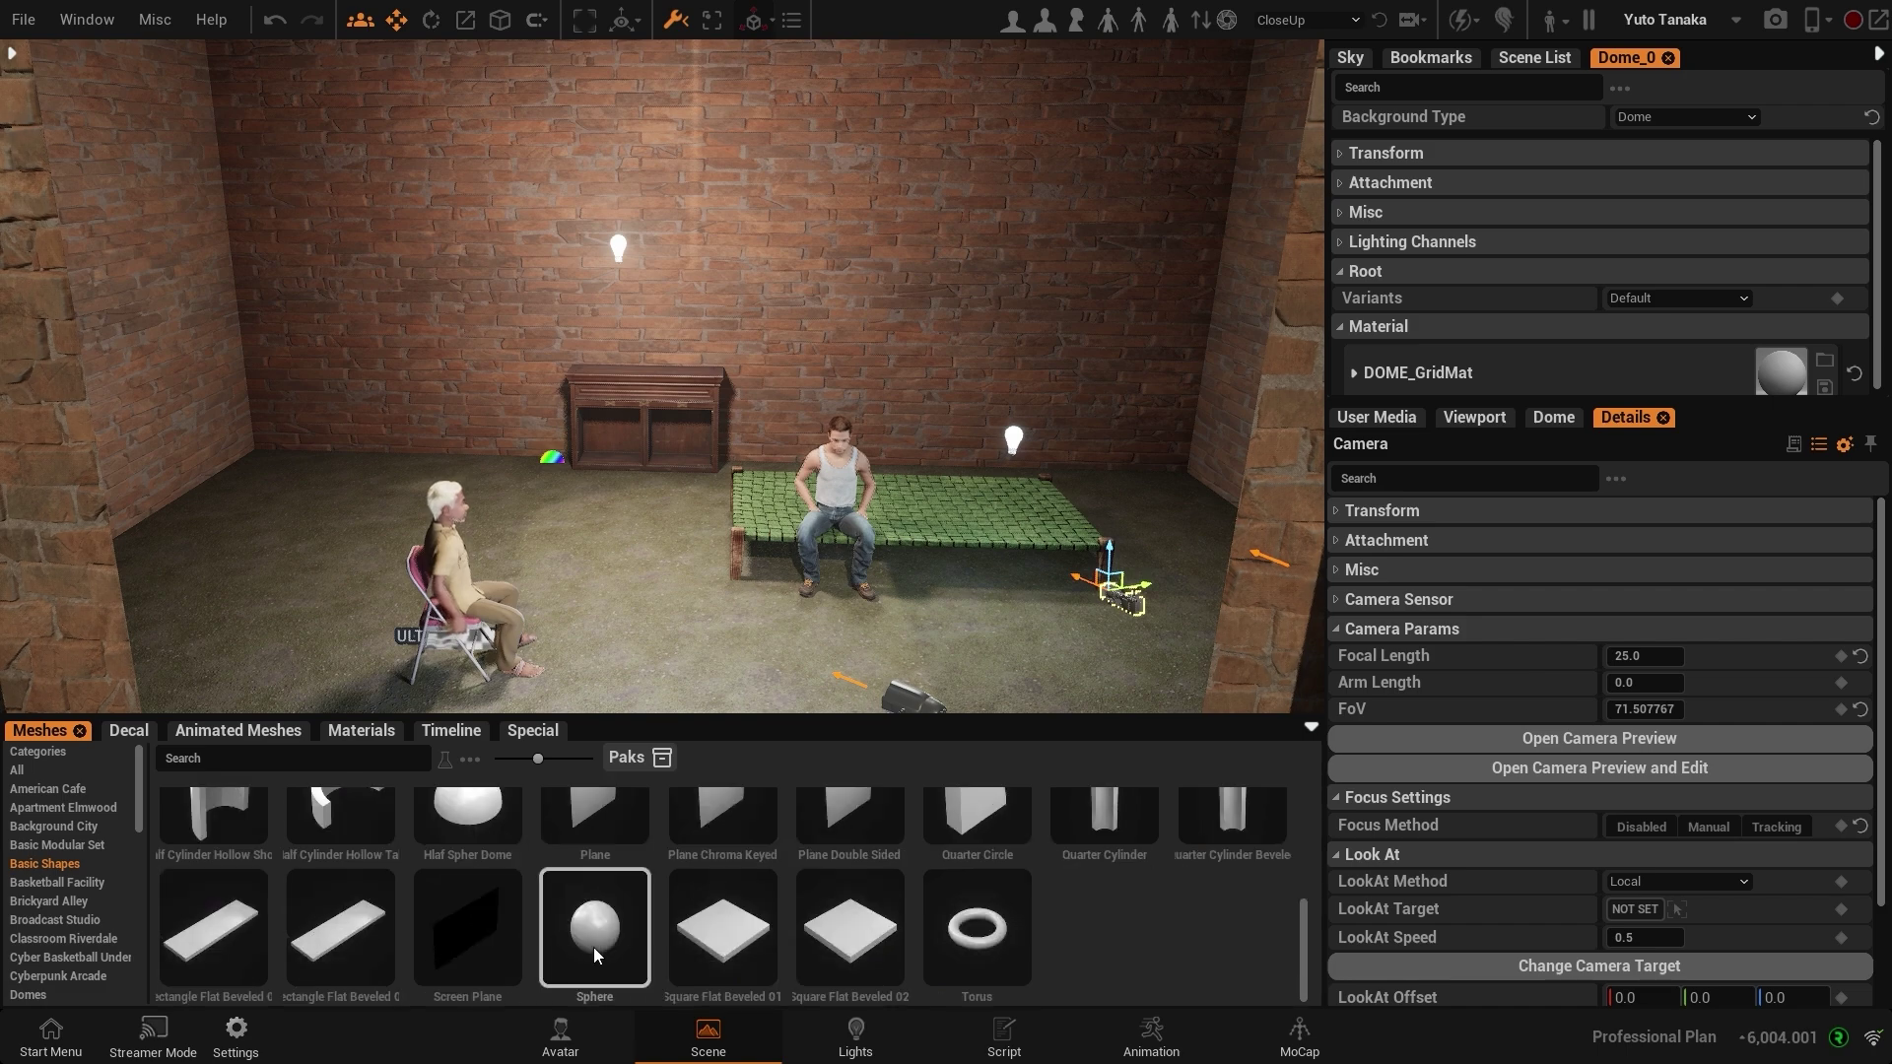
pyautogui.moveTo(599, 944); pyautogui.dragTo(631, 656)
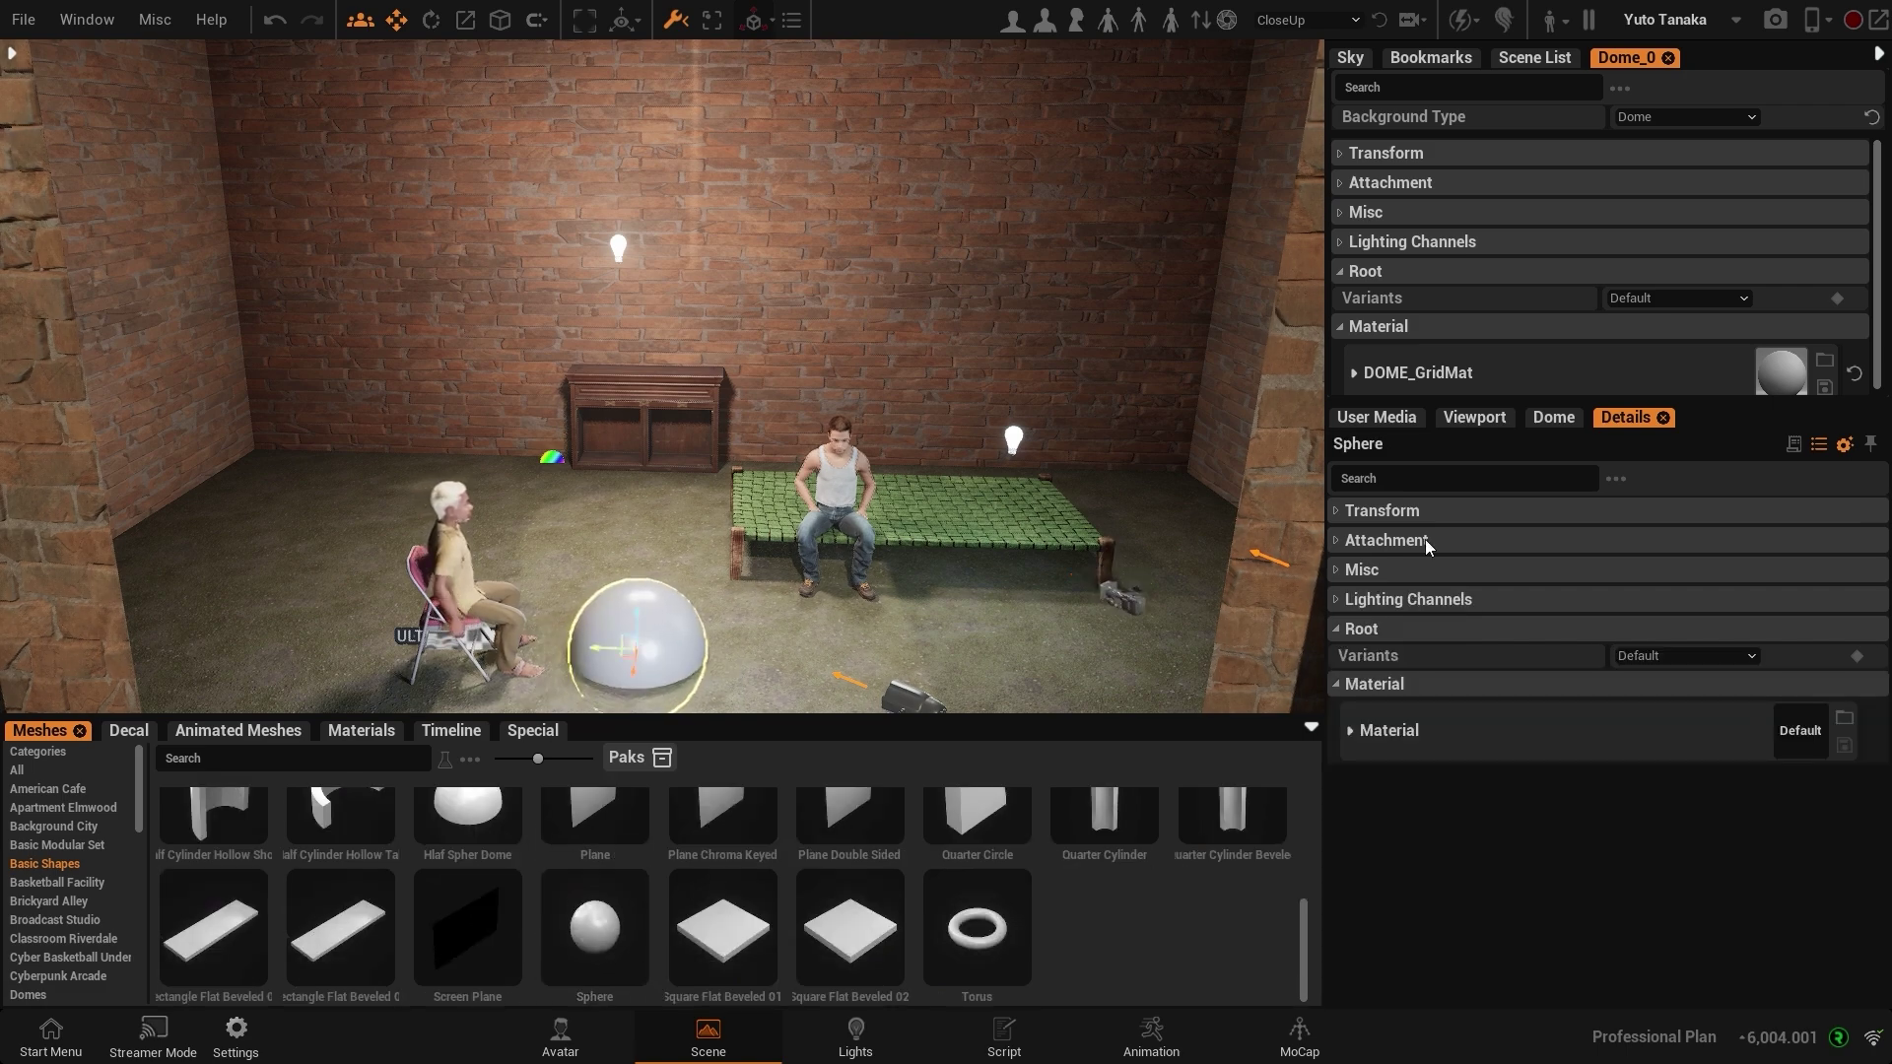
# Step: Set the sphere's uniform scale to 0.5 and raise it to a height of about 100
pyautogui.click(1340, 510)
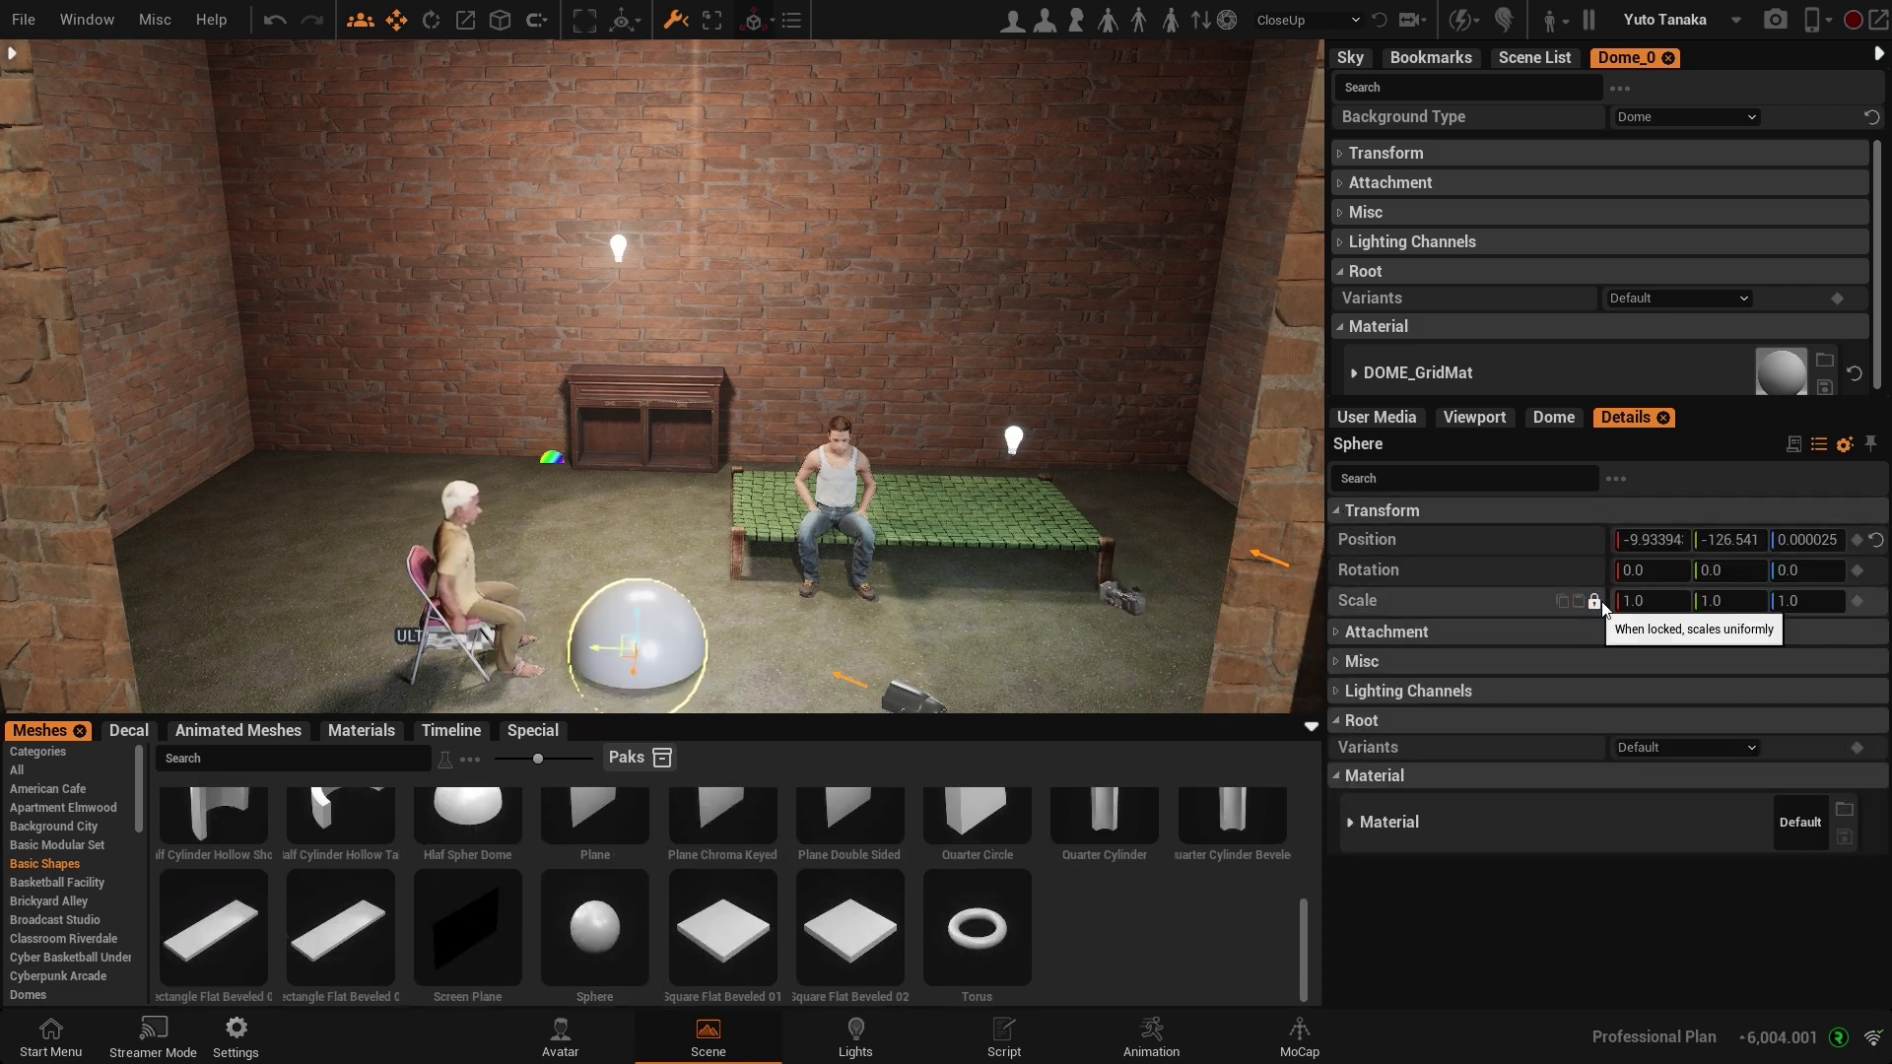
pyautogui.click(1648, 602)
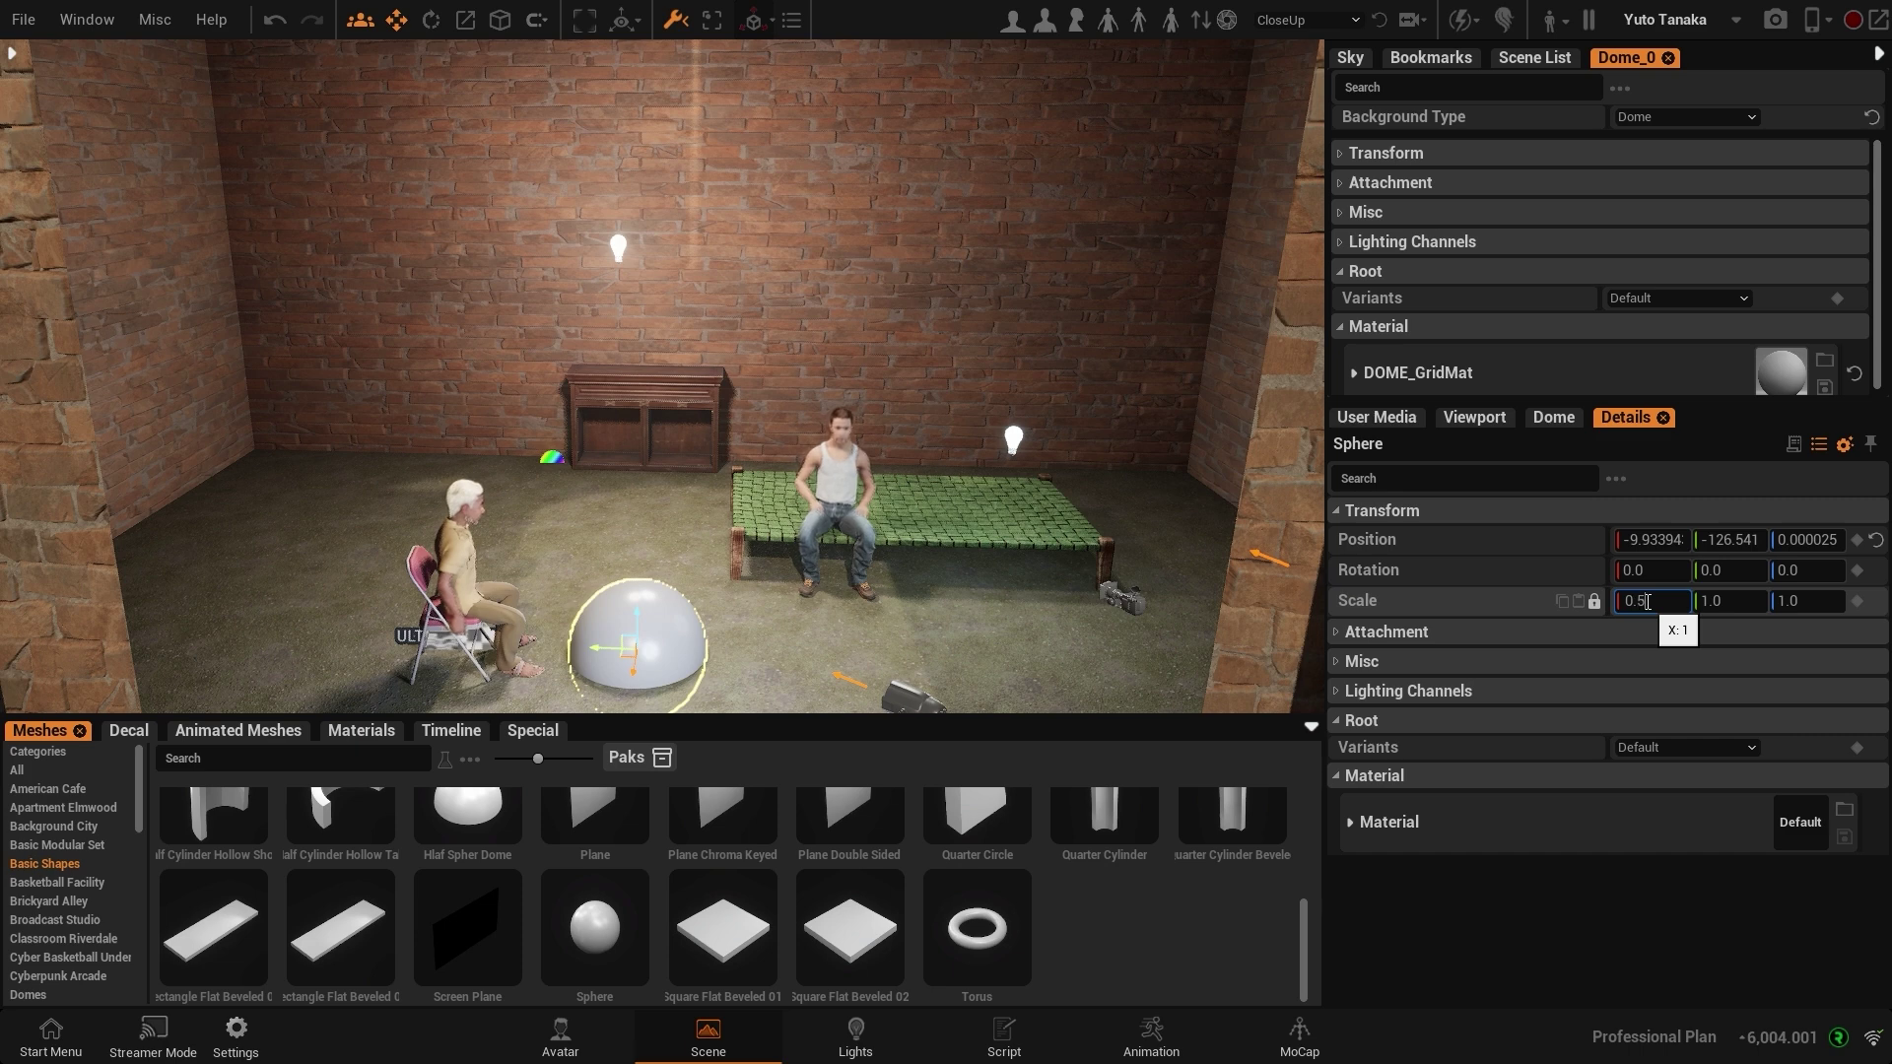
pyautogui.press('Return')
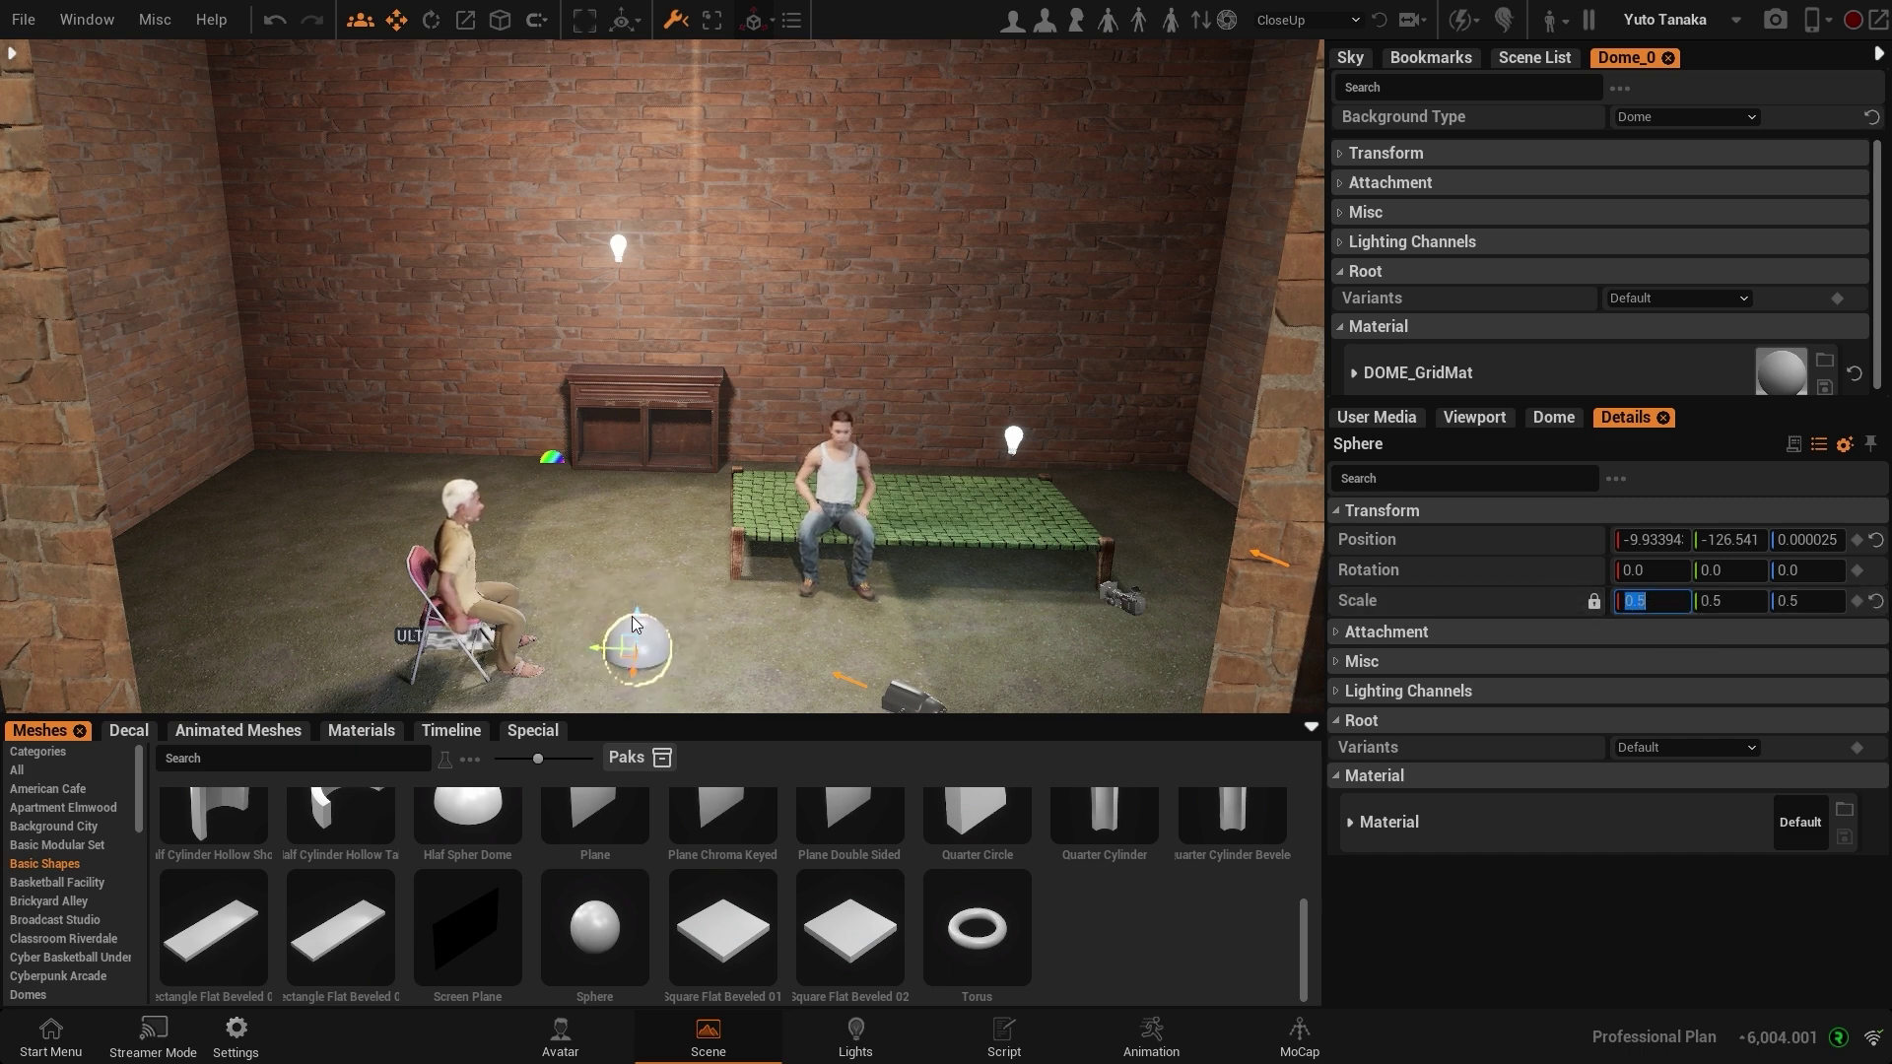
pyautogui.moveTo(638, 620); pyautogui.dragTo(638, 490)
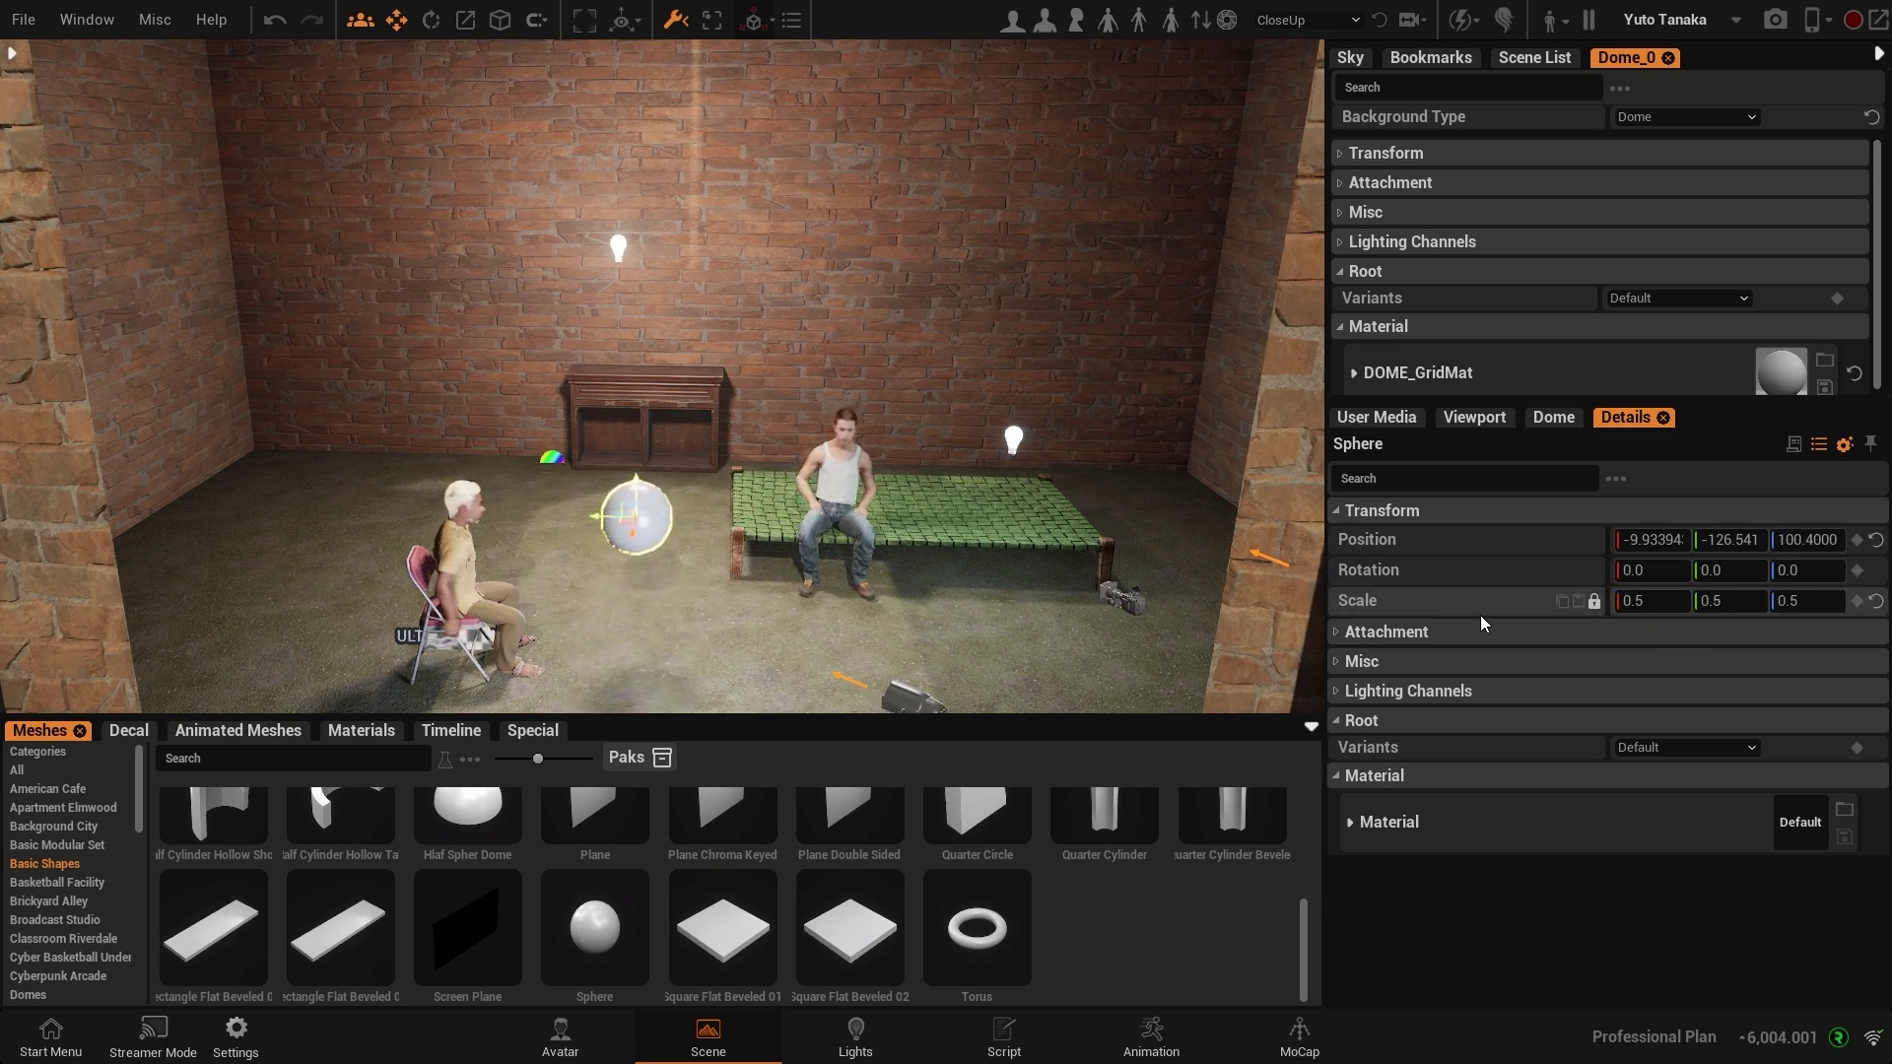
# Step: Reduce the sphere's uniform scale to 0.3 and deselect it
pyautogui.click(1647, 602)
pyautogui.write('0.1')
pyautogui.press('Return')
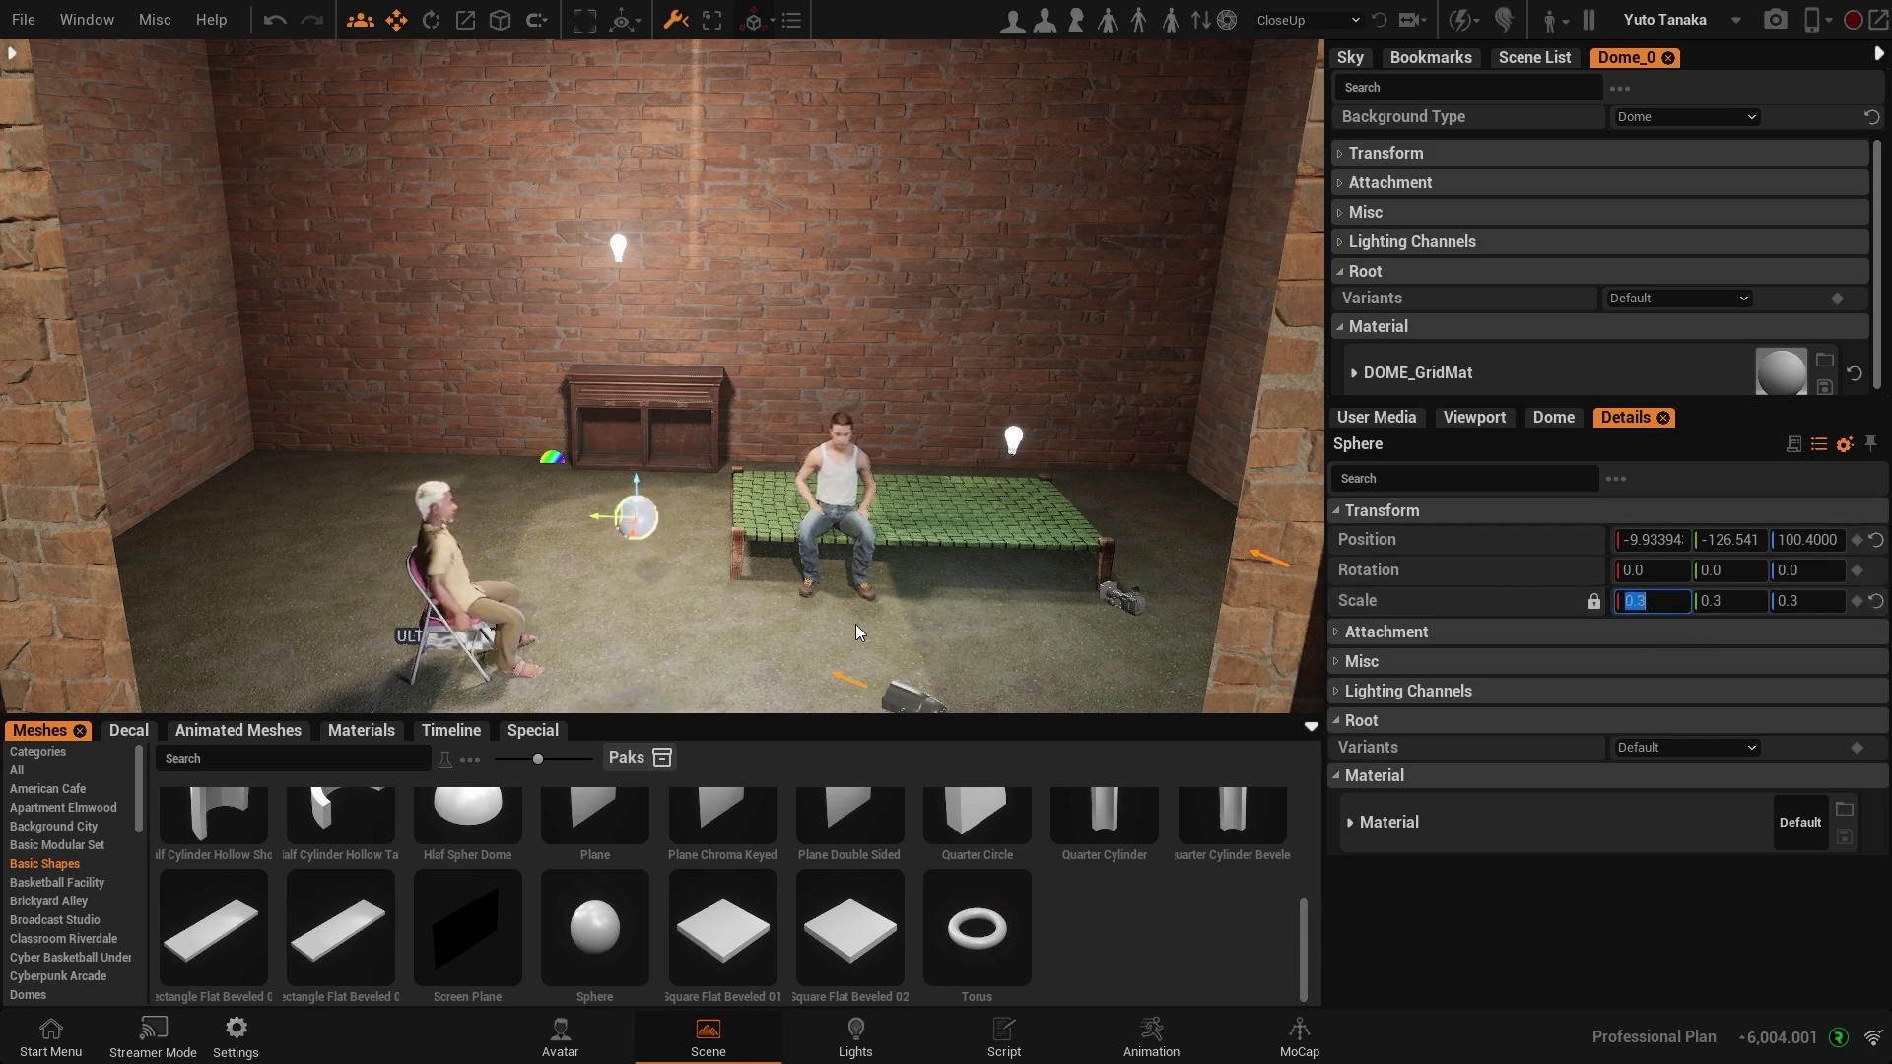
pyautogui.click(618, 580)
# Step: Return to the Animation workspace and rename the sphere as Head look in the scene list
pyautogui.moveTo(618, 579); pyautogui.dragTo(943, 928, button='right')
pyautogui.press('w')
pyautogui.click(1152, 1035)
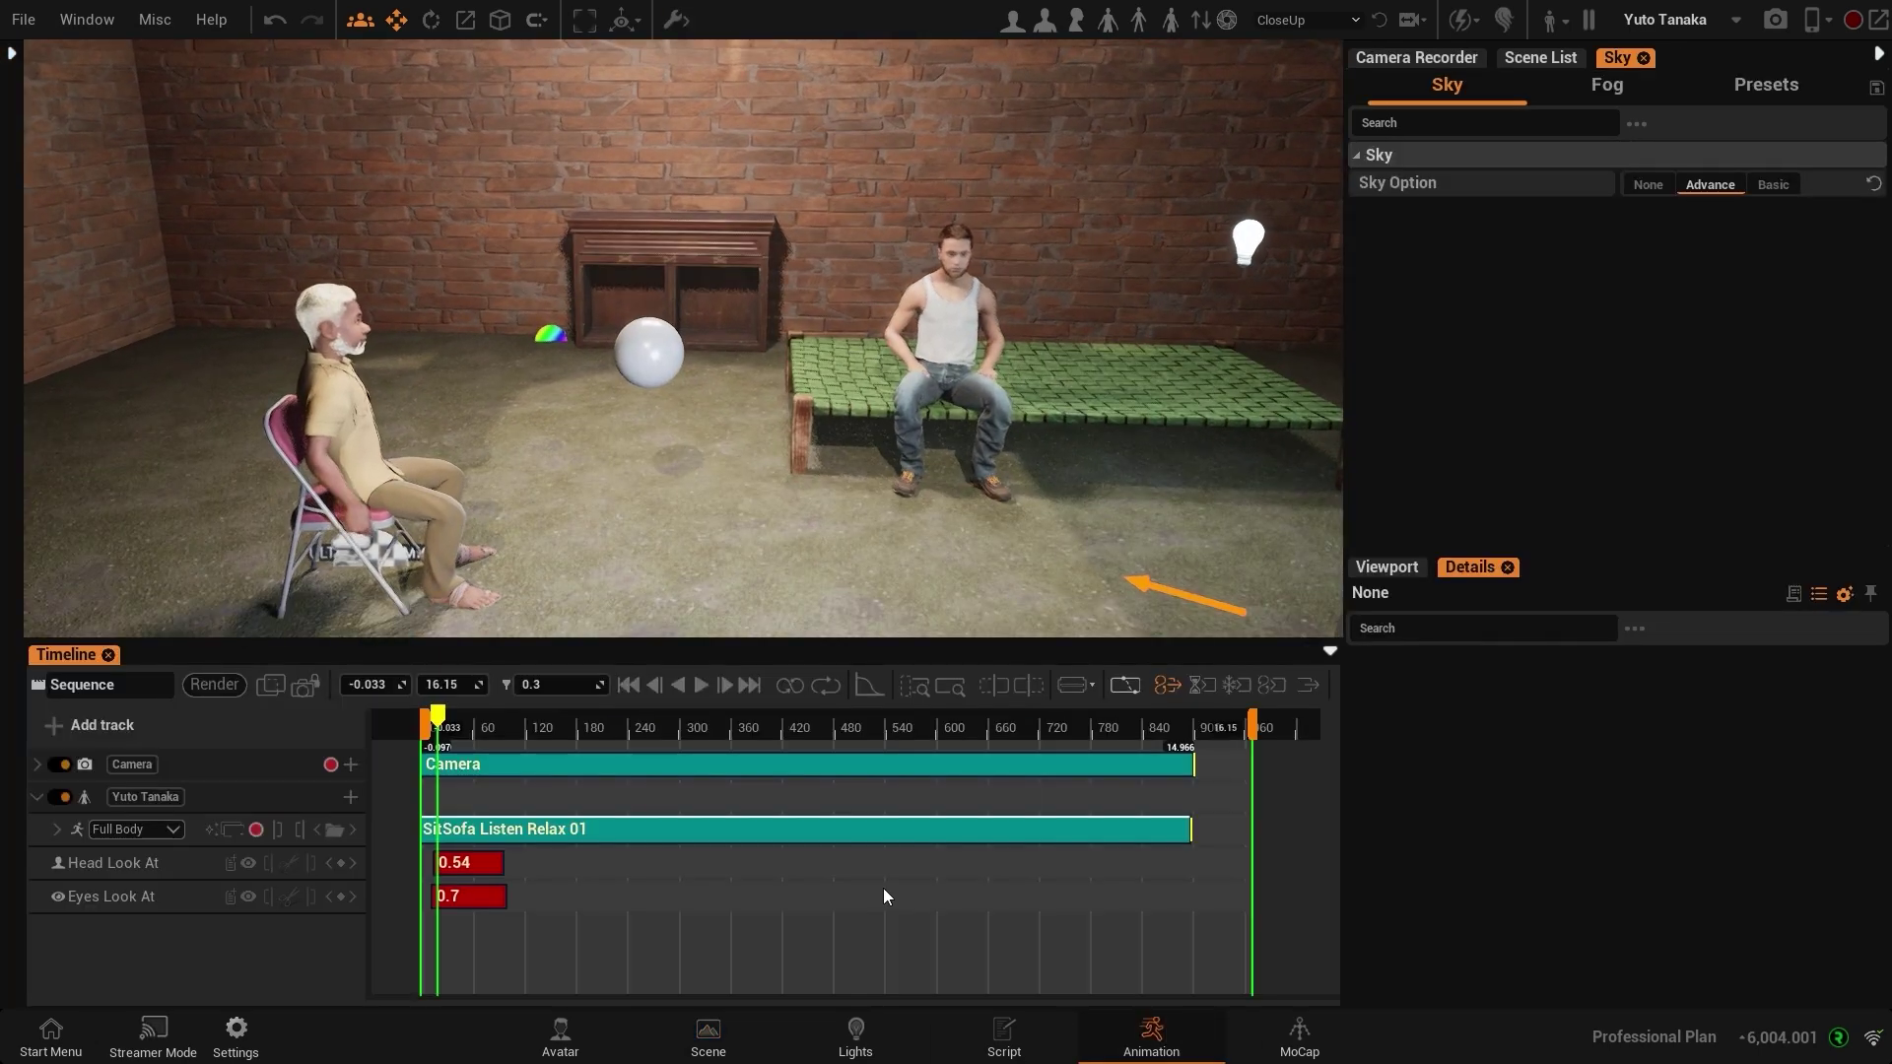
pyautogui.click(1540, 58)
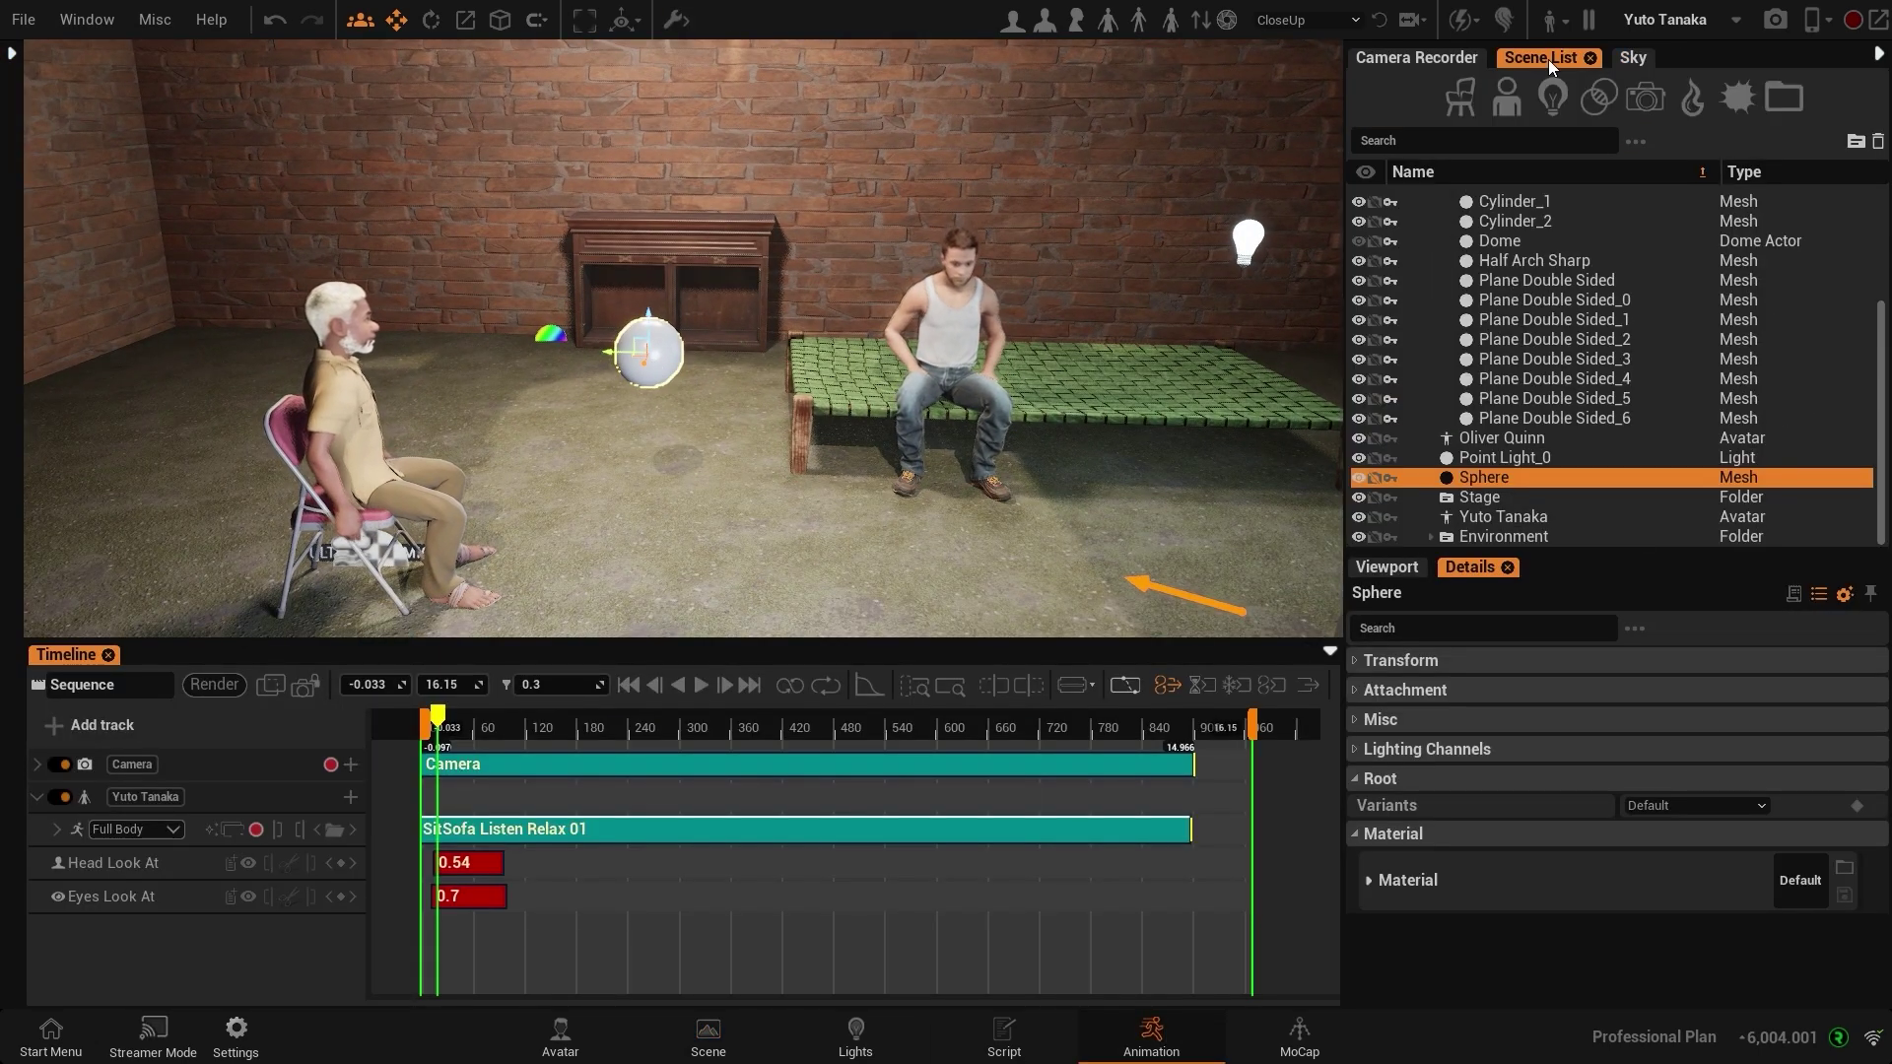
pyautogui.rightClick(1490, 479)
pyautogui.click(1543, 524)
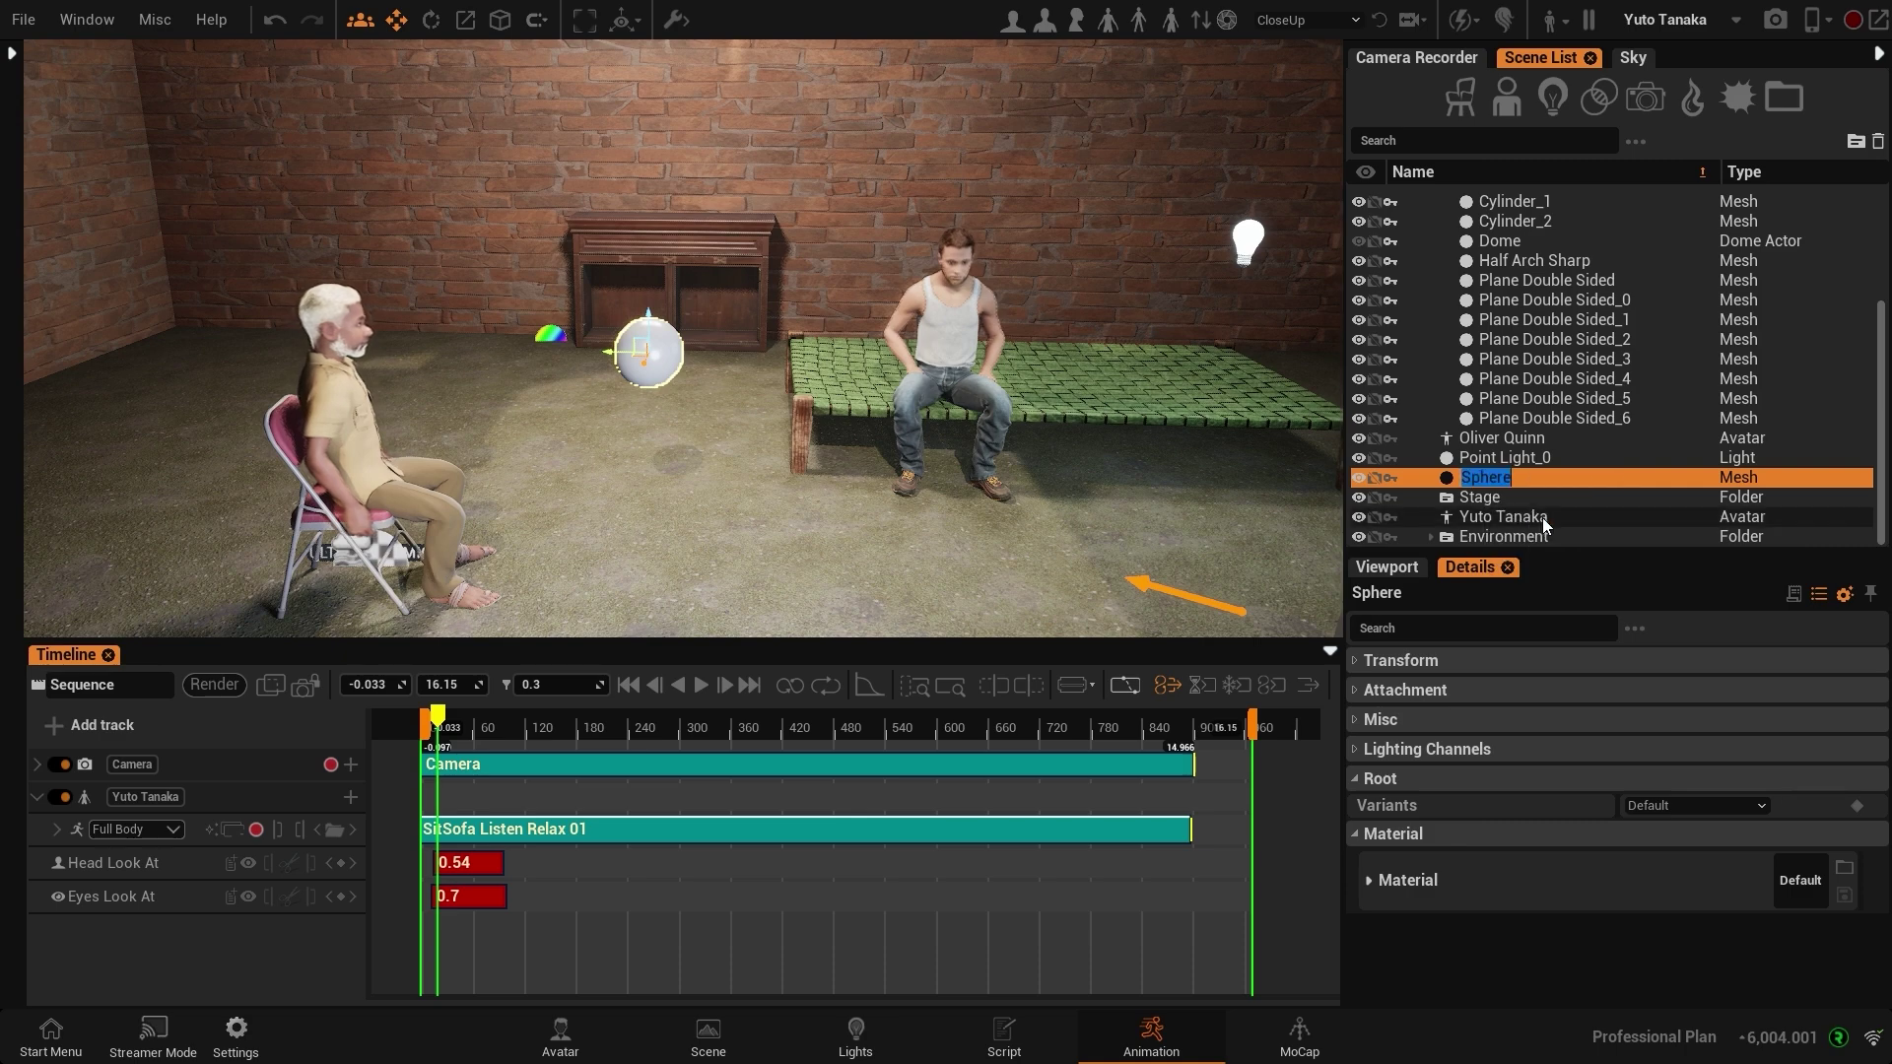
pyautogui.write('Head')
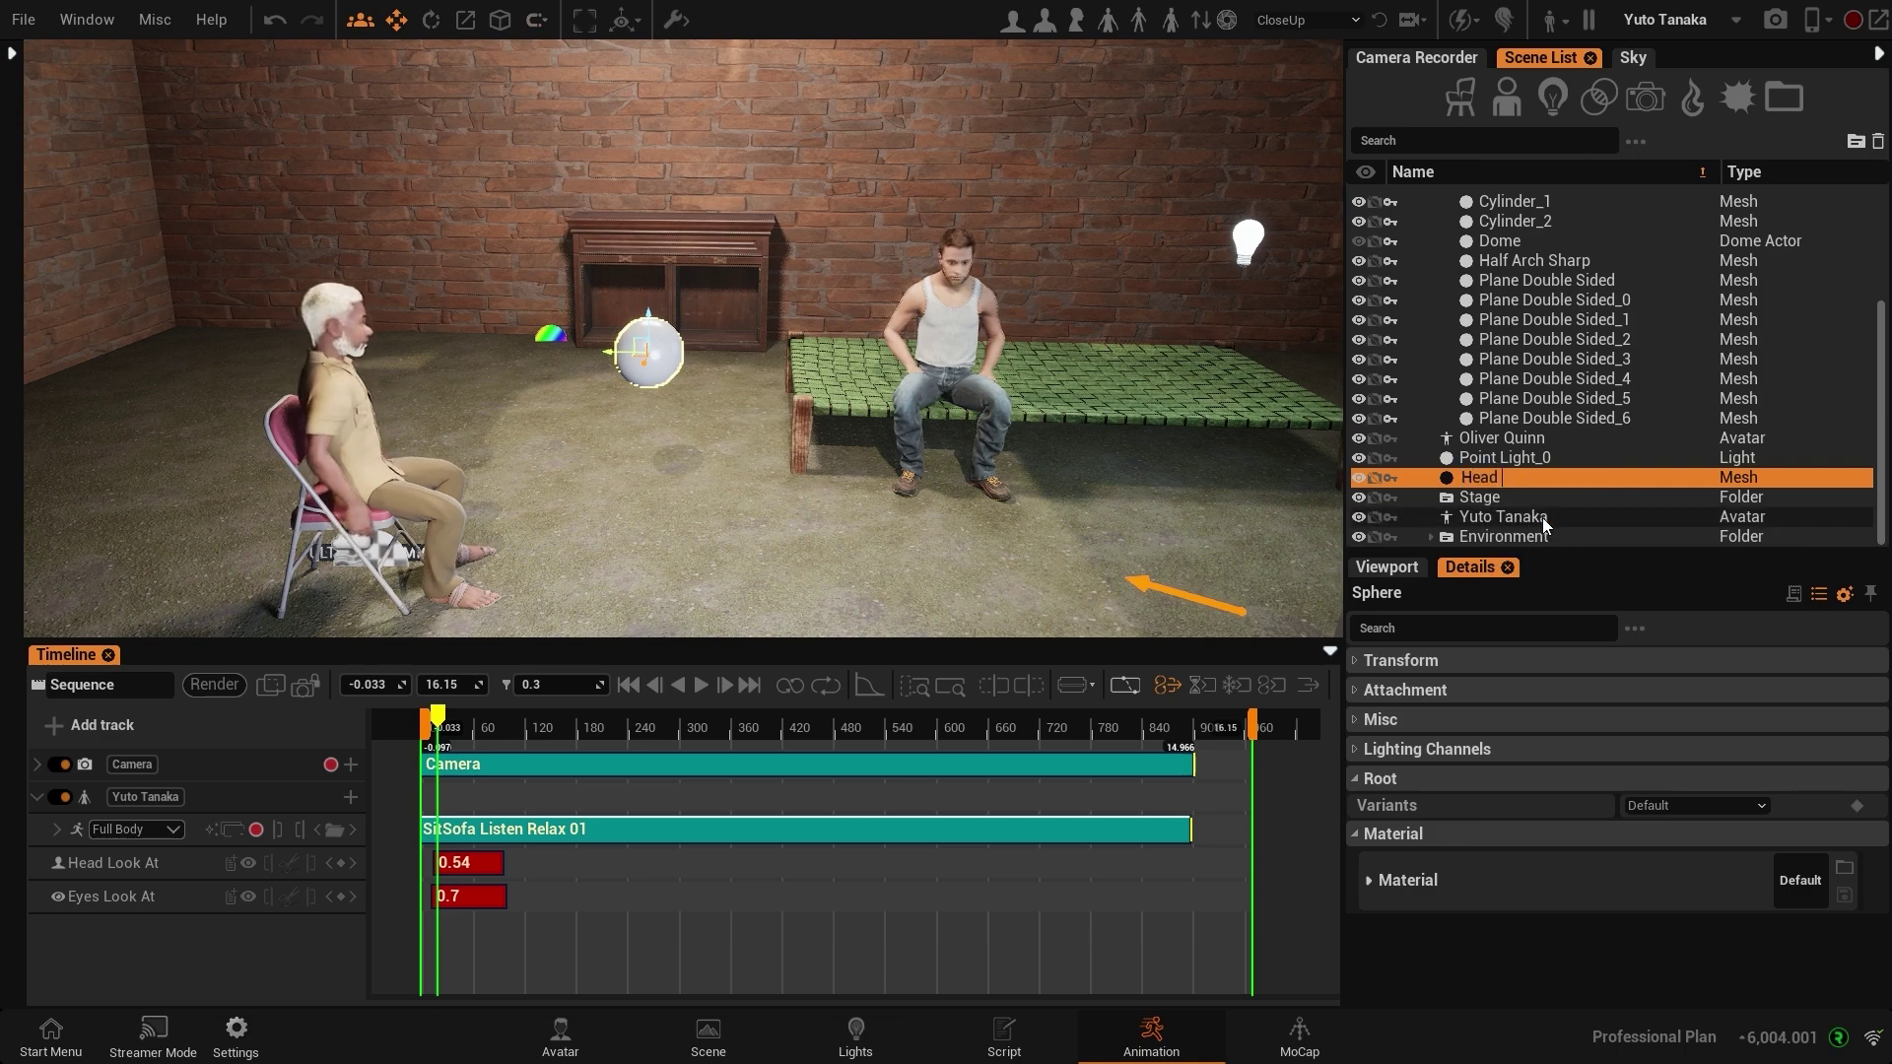
pyautogui.write(' look')
pyautogui.press('Return')
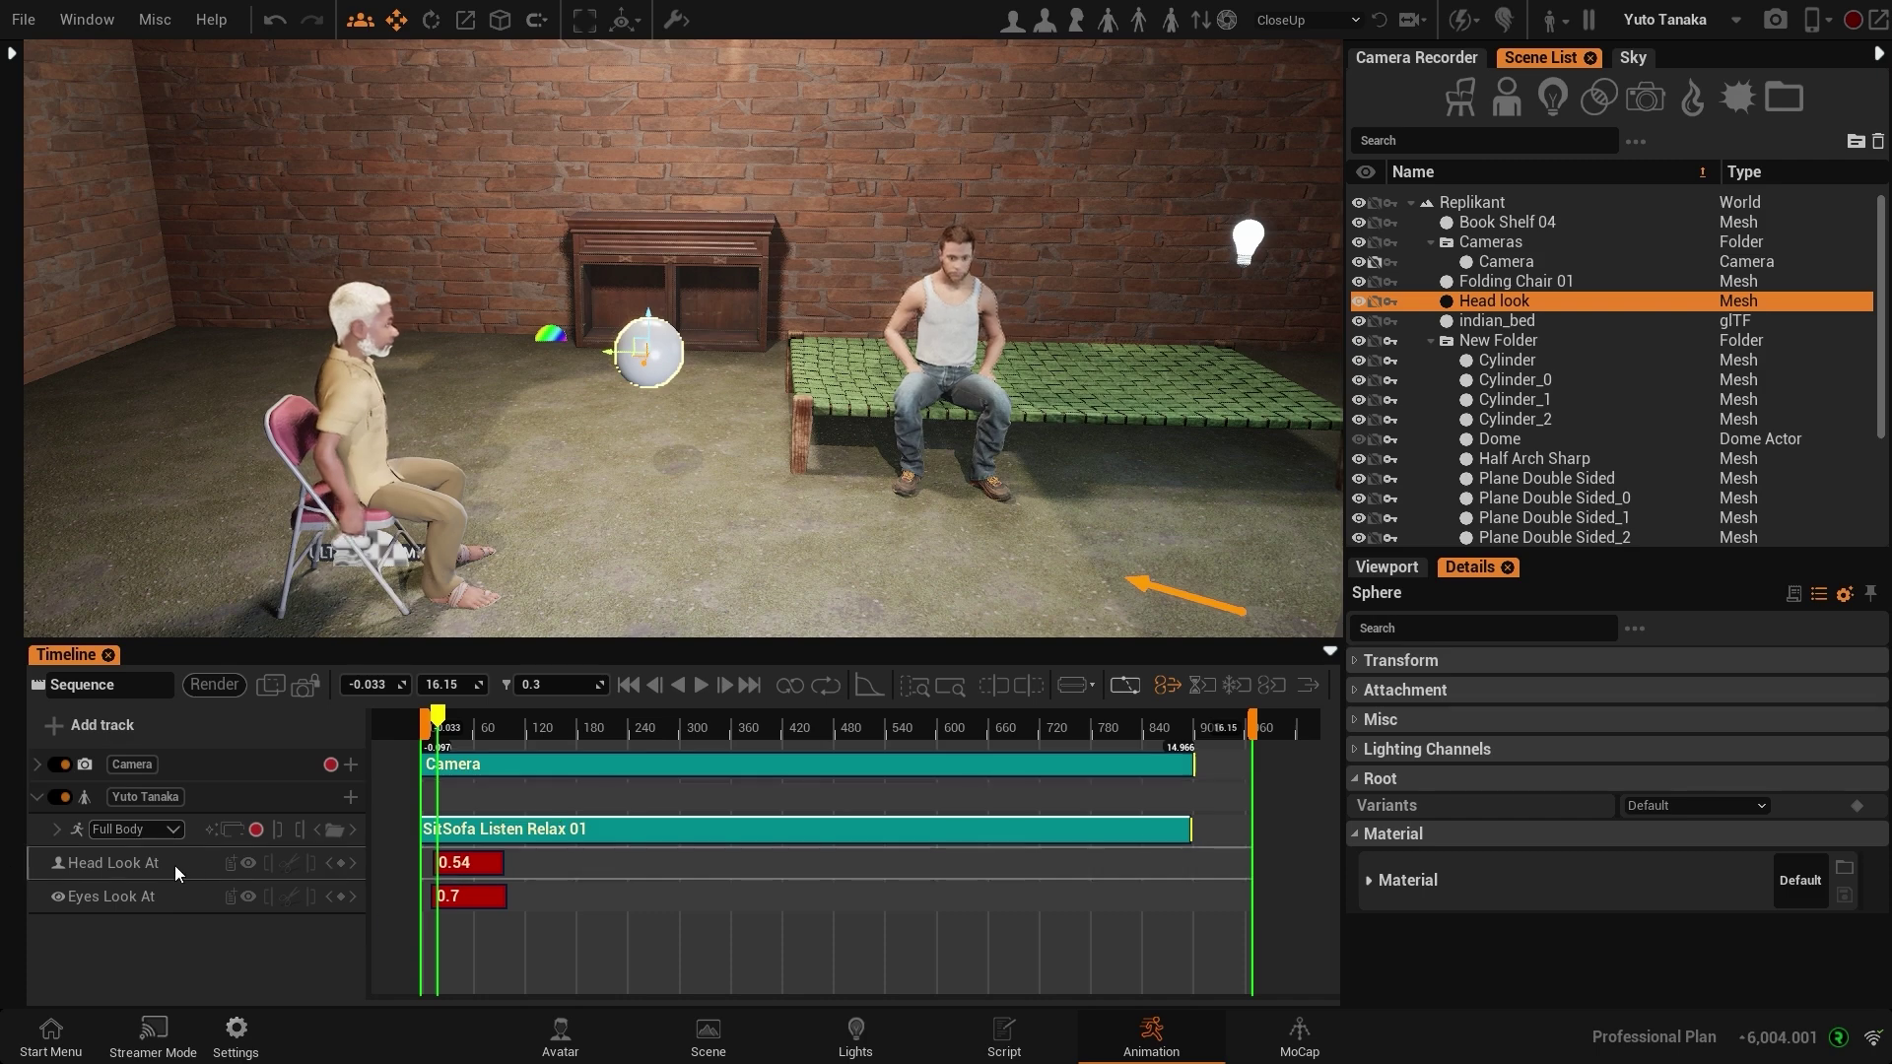
# Step: Set the Head Look At clip to Target mode with the Head look sphere as its target
pyautogui.scroll(3, 487, 905)
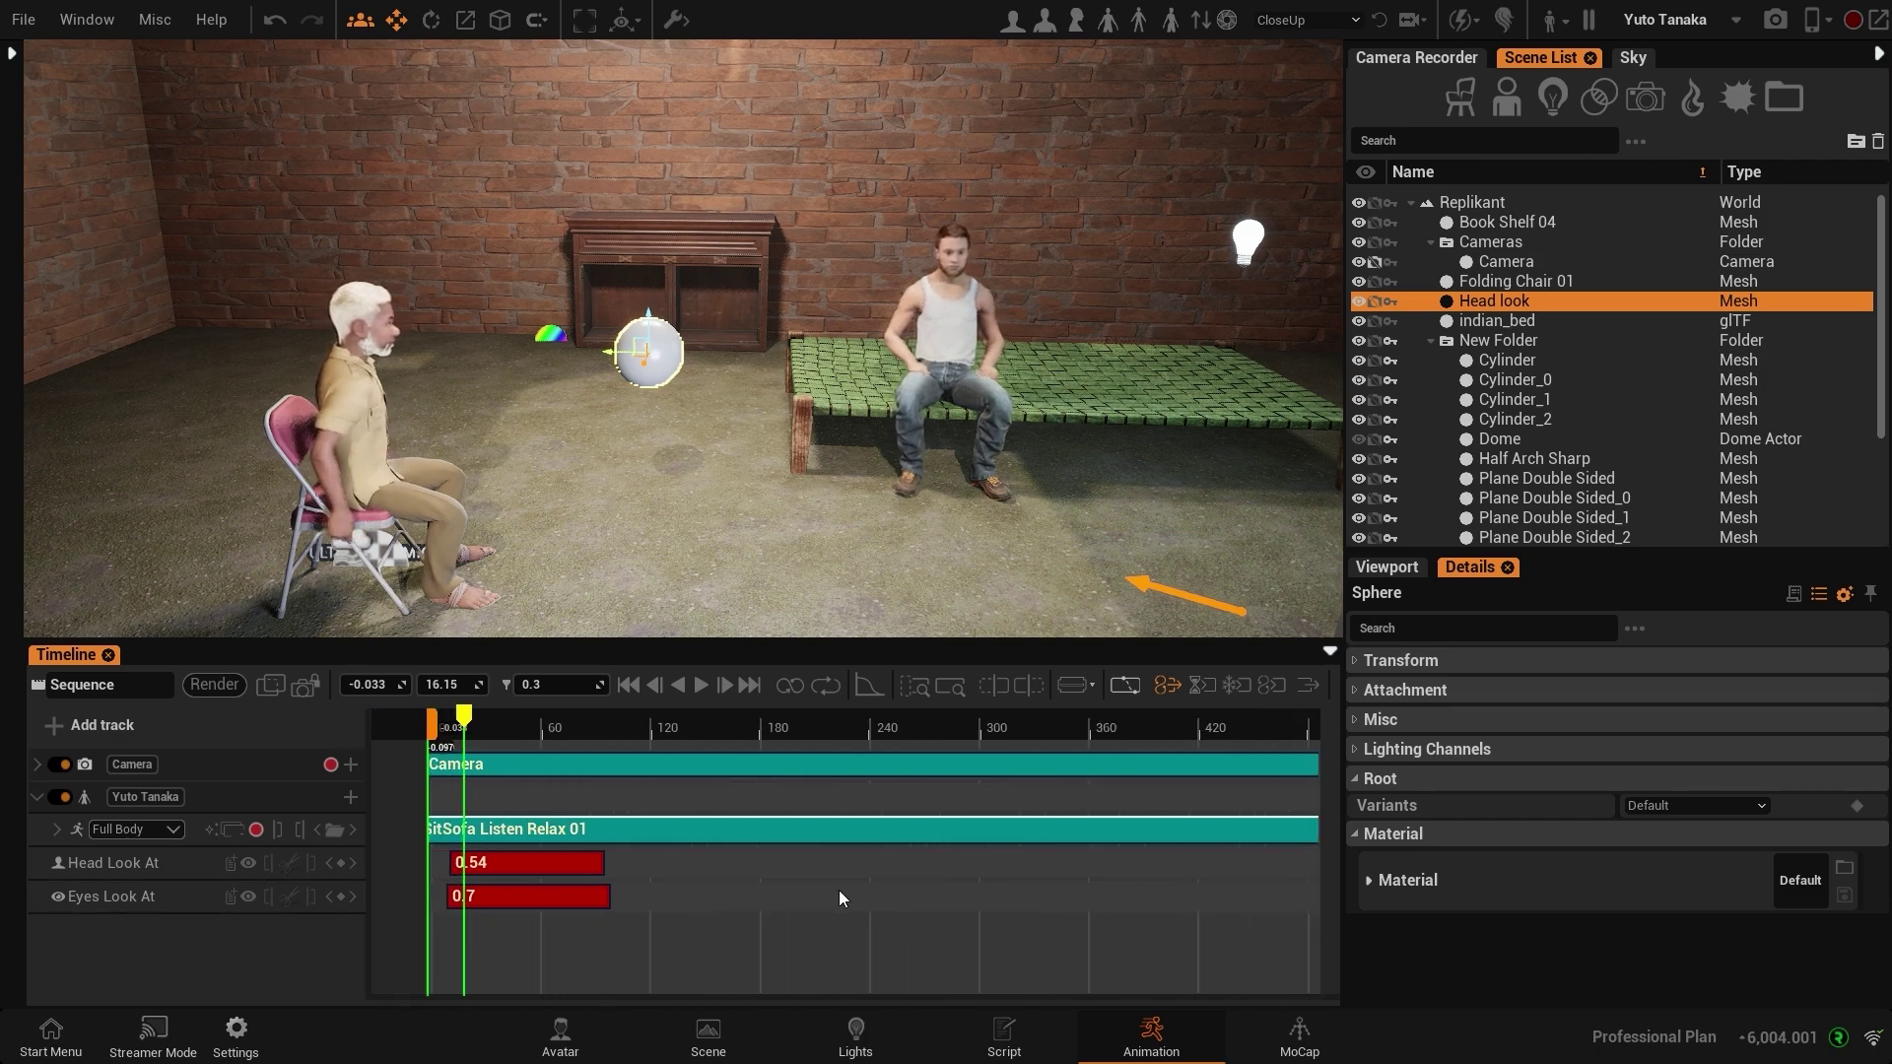
pyautogui.doubleClick(672, 866)
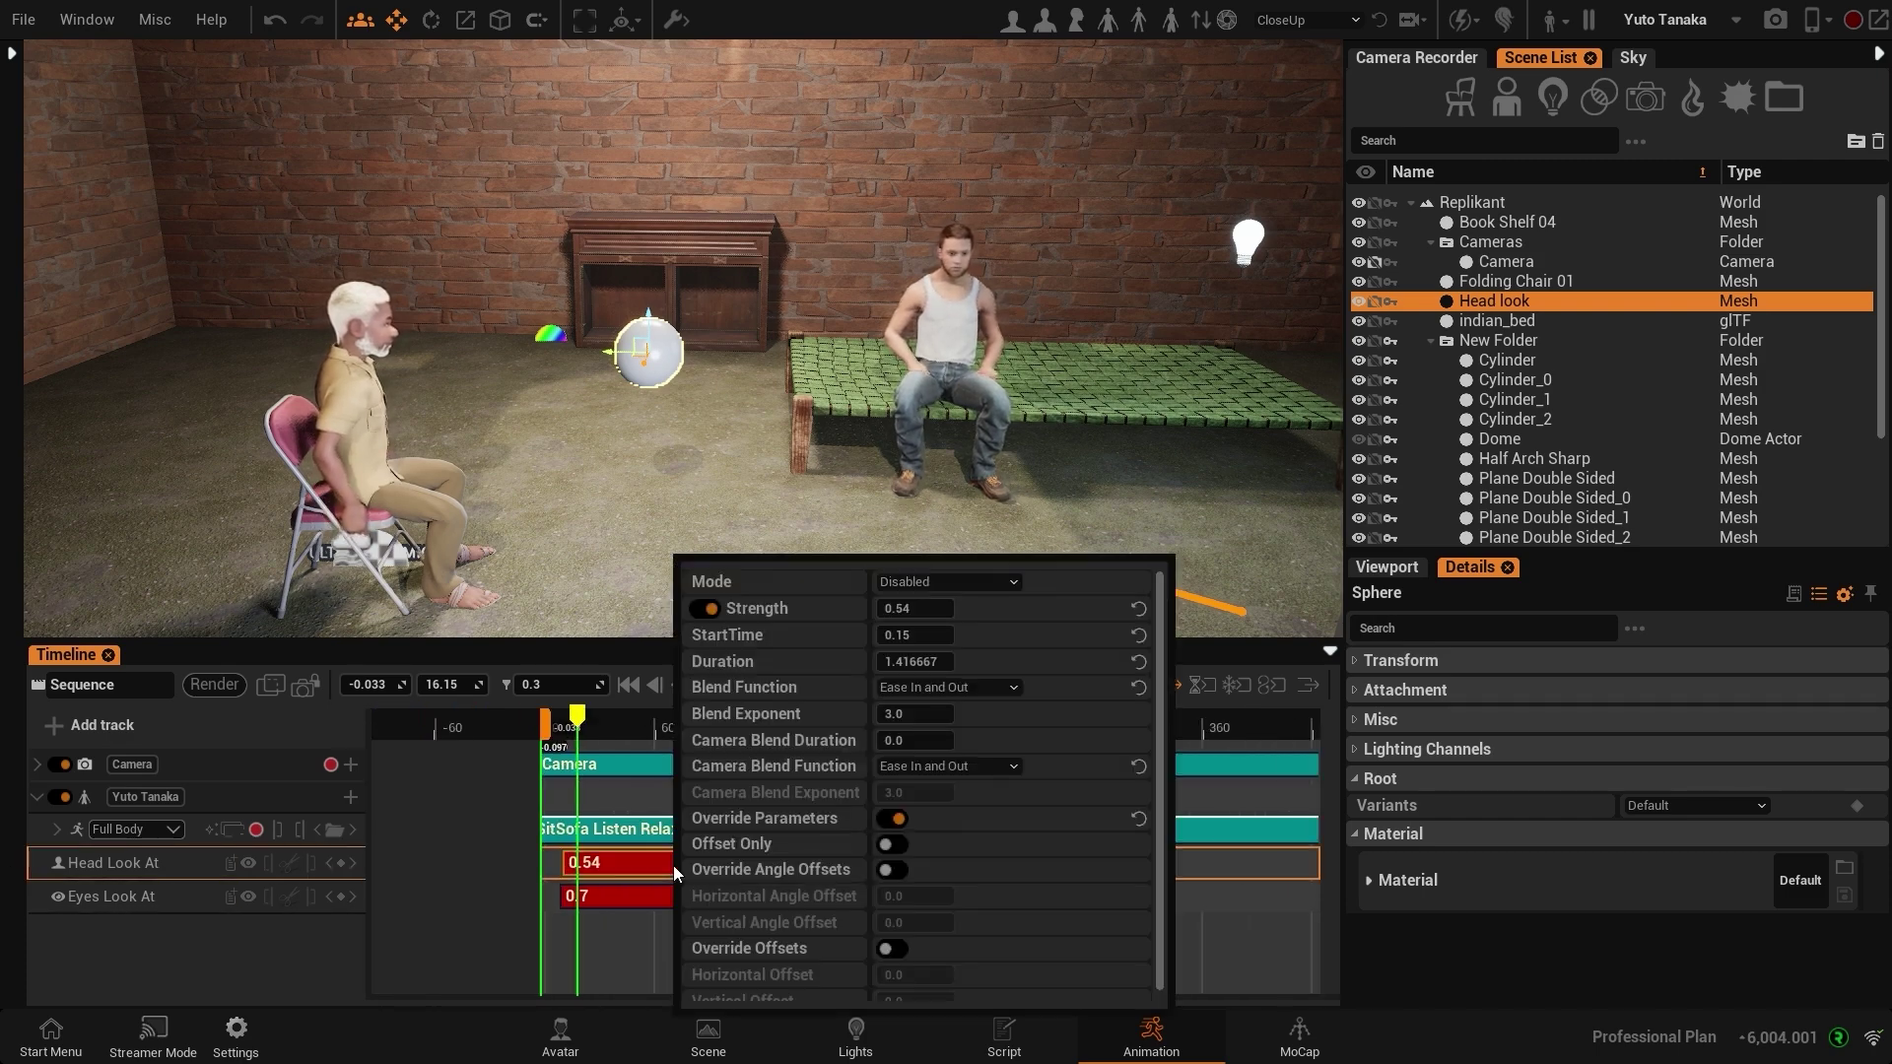
pyautogui.click(948, 581)
pyautogui.click(932, 648)
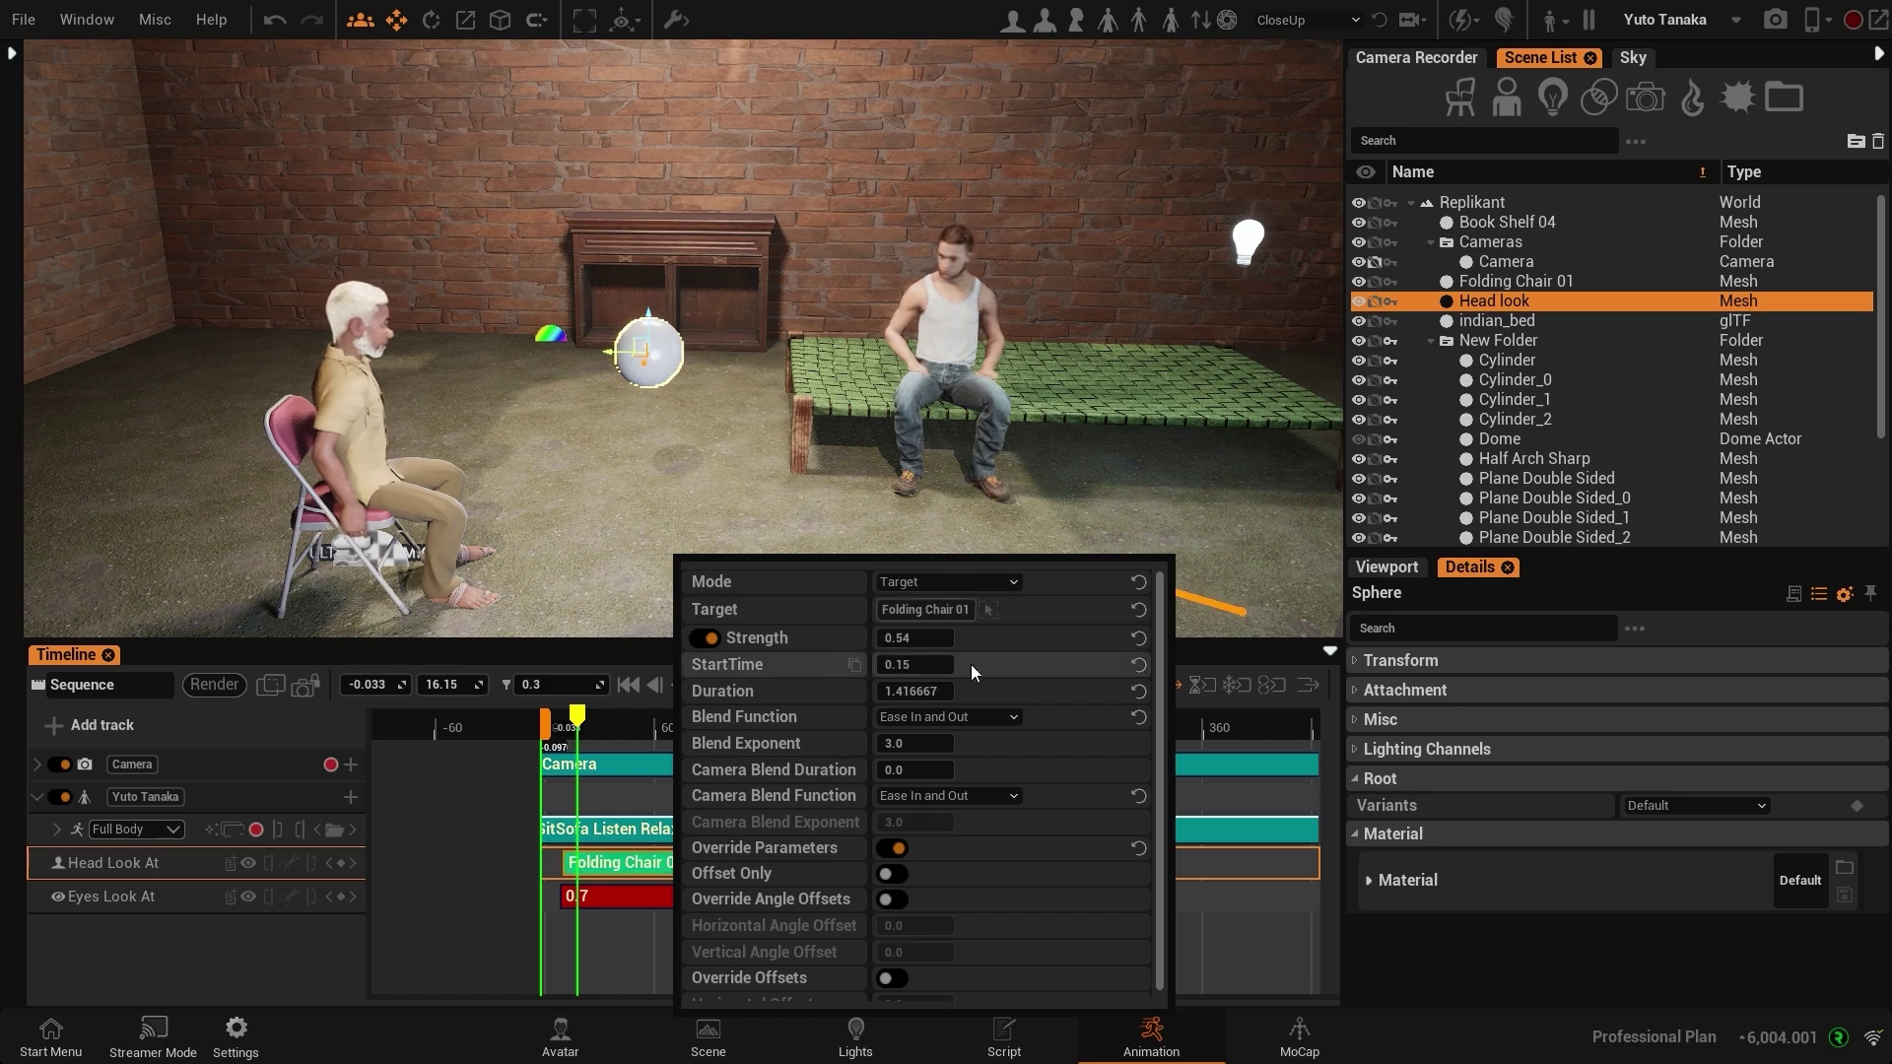
pyautogui.click(996, 611)
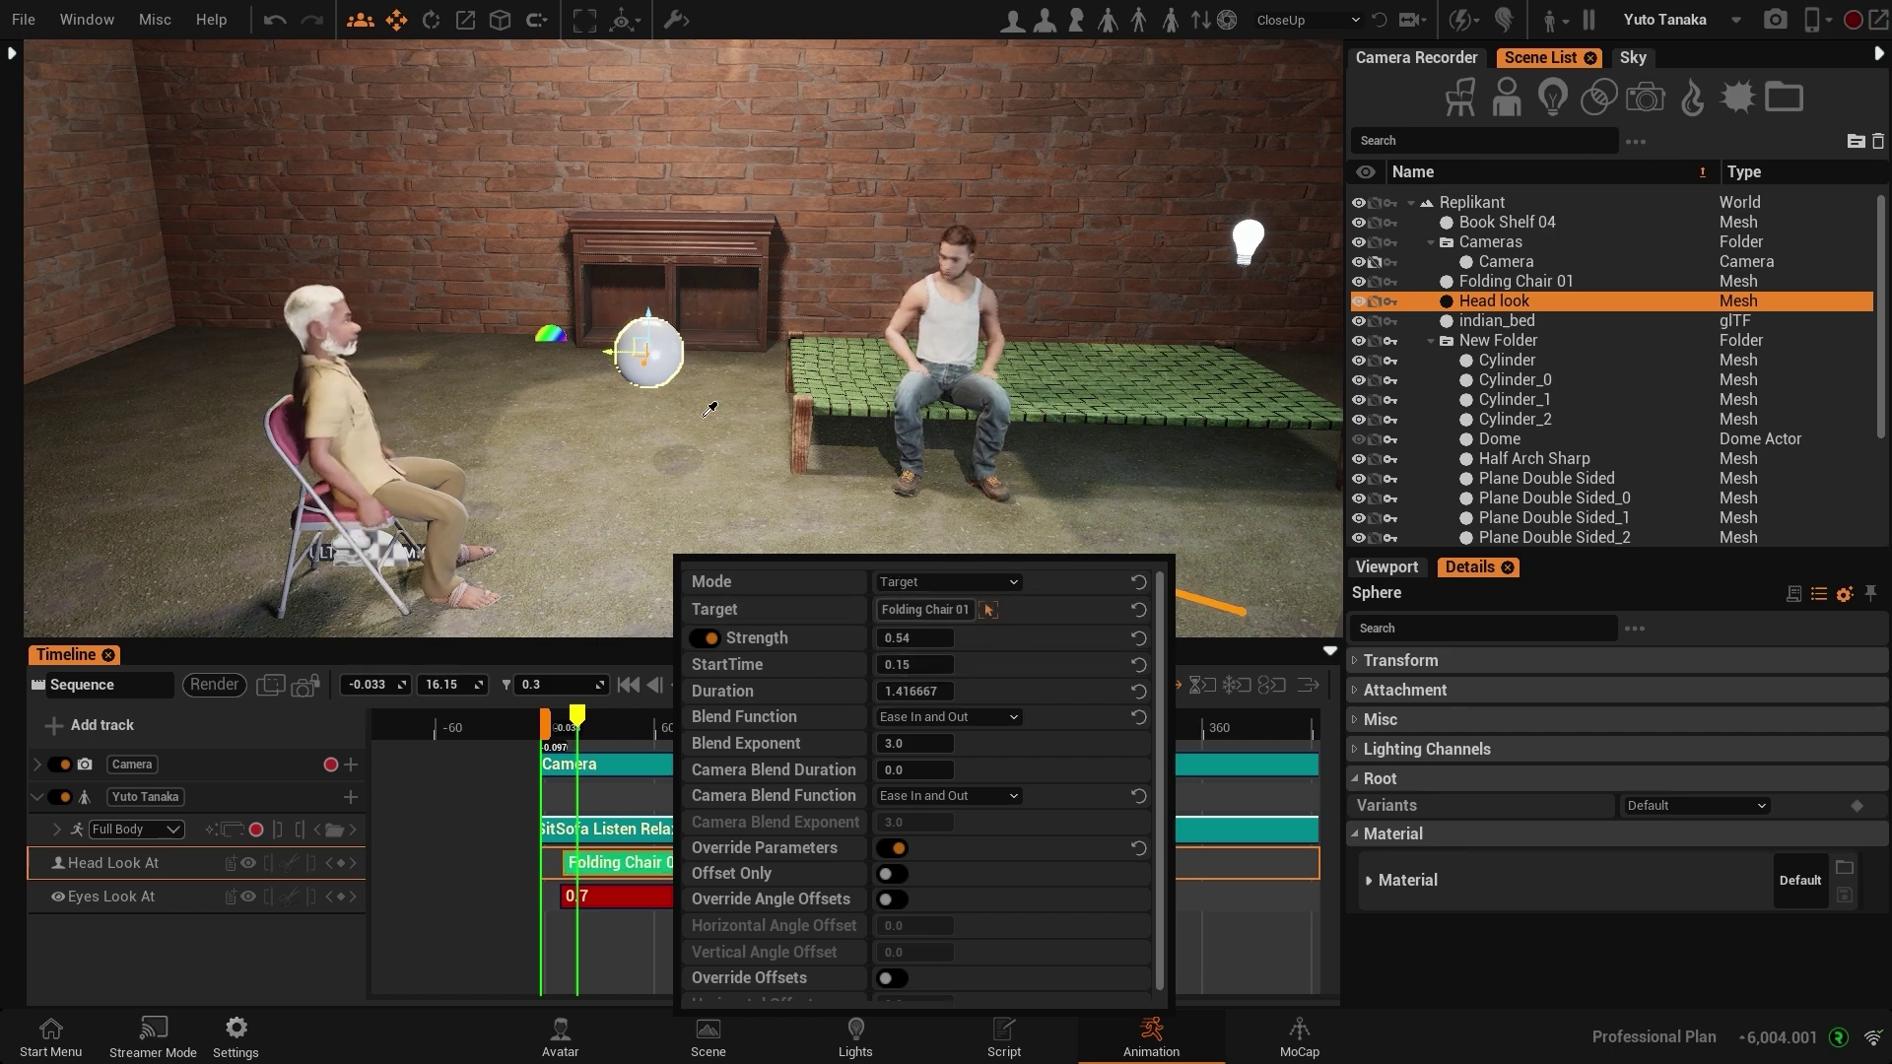
pyautogui.click(672, 362)
# Step: Set the Eyes Look At clip to Target mode with the Head look sphere as its target
pyautogui.doubleClick(653, 898)
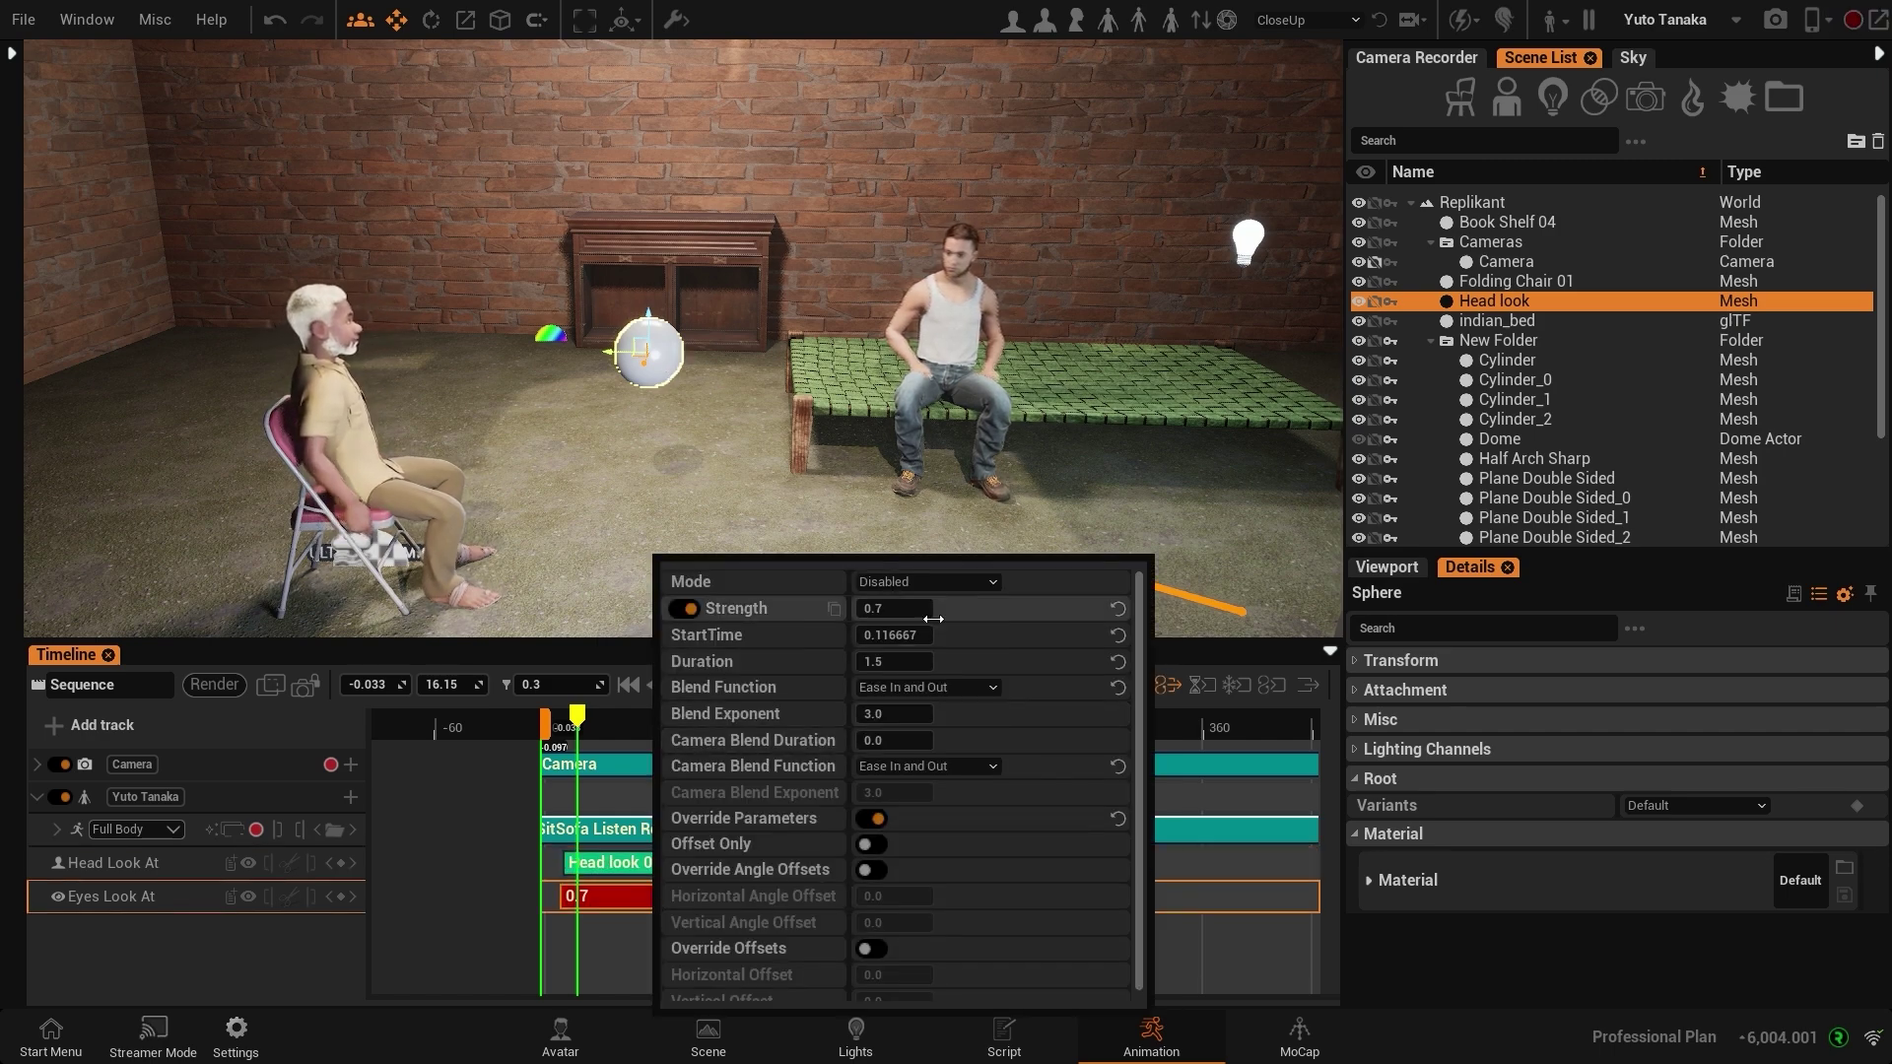
pyautogui.click(946, 583)
pyautogui.click(931, 618)
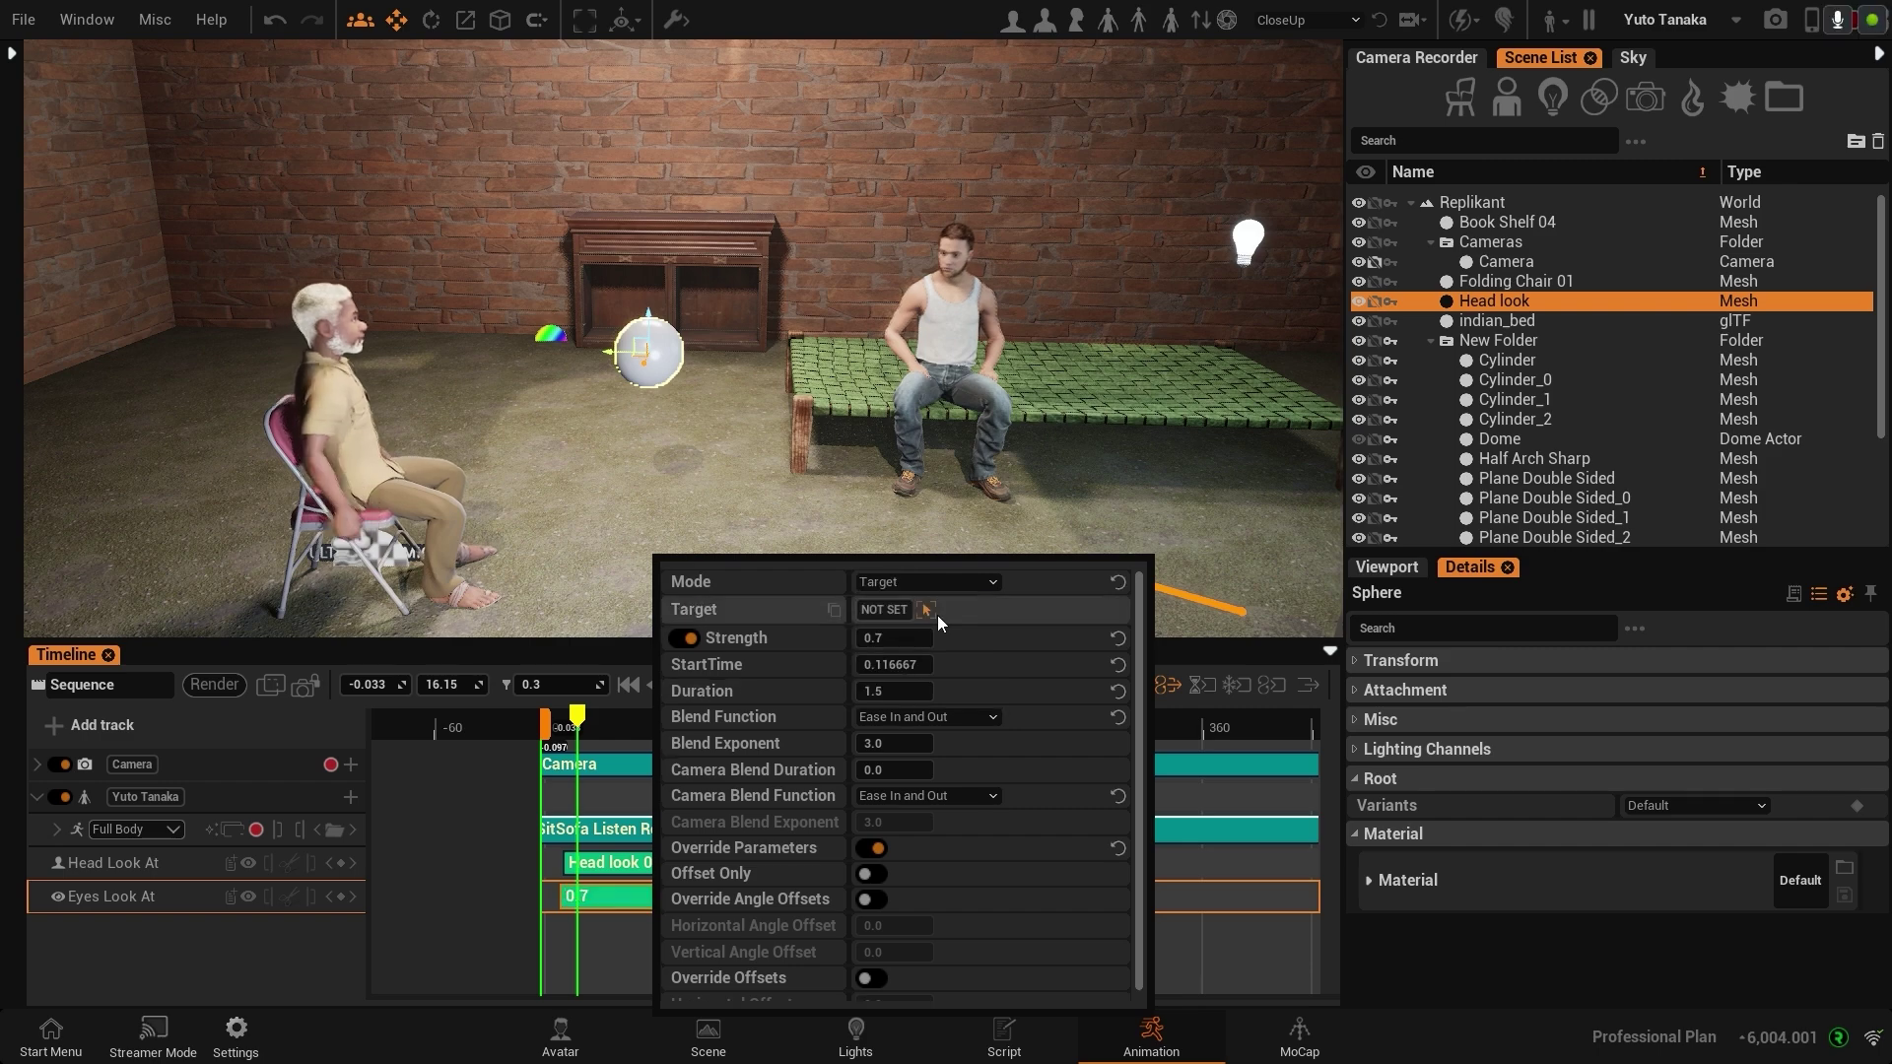
pyautogui.click(928, 610)
pyautogui.click(665, 376)
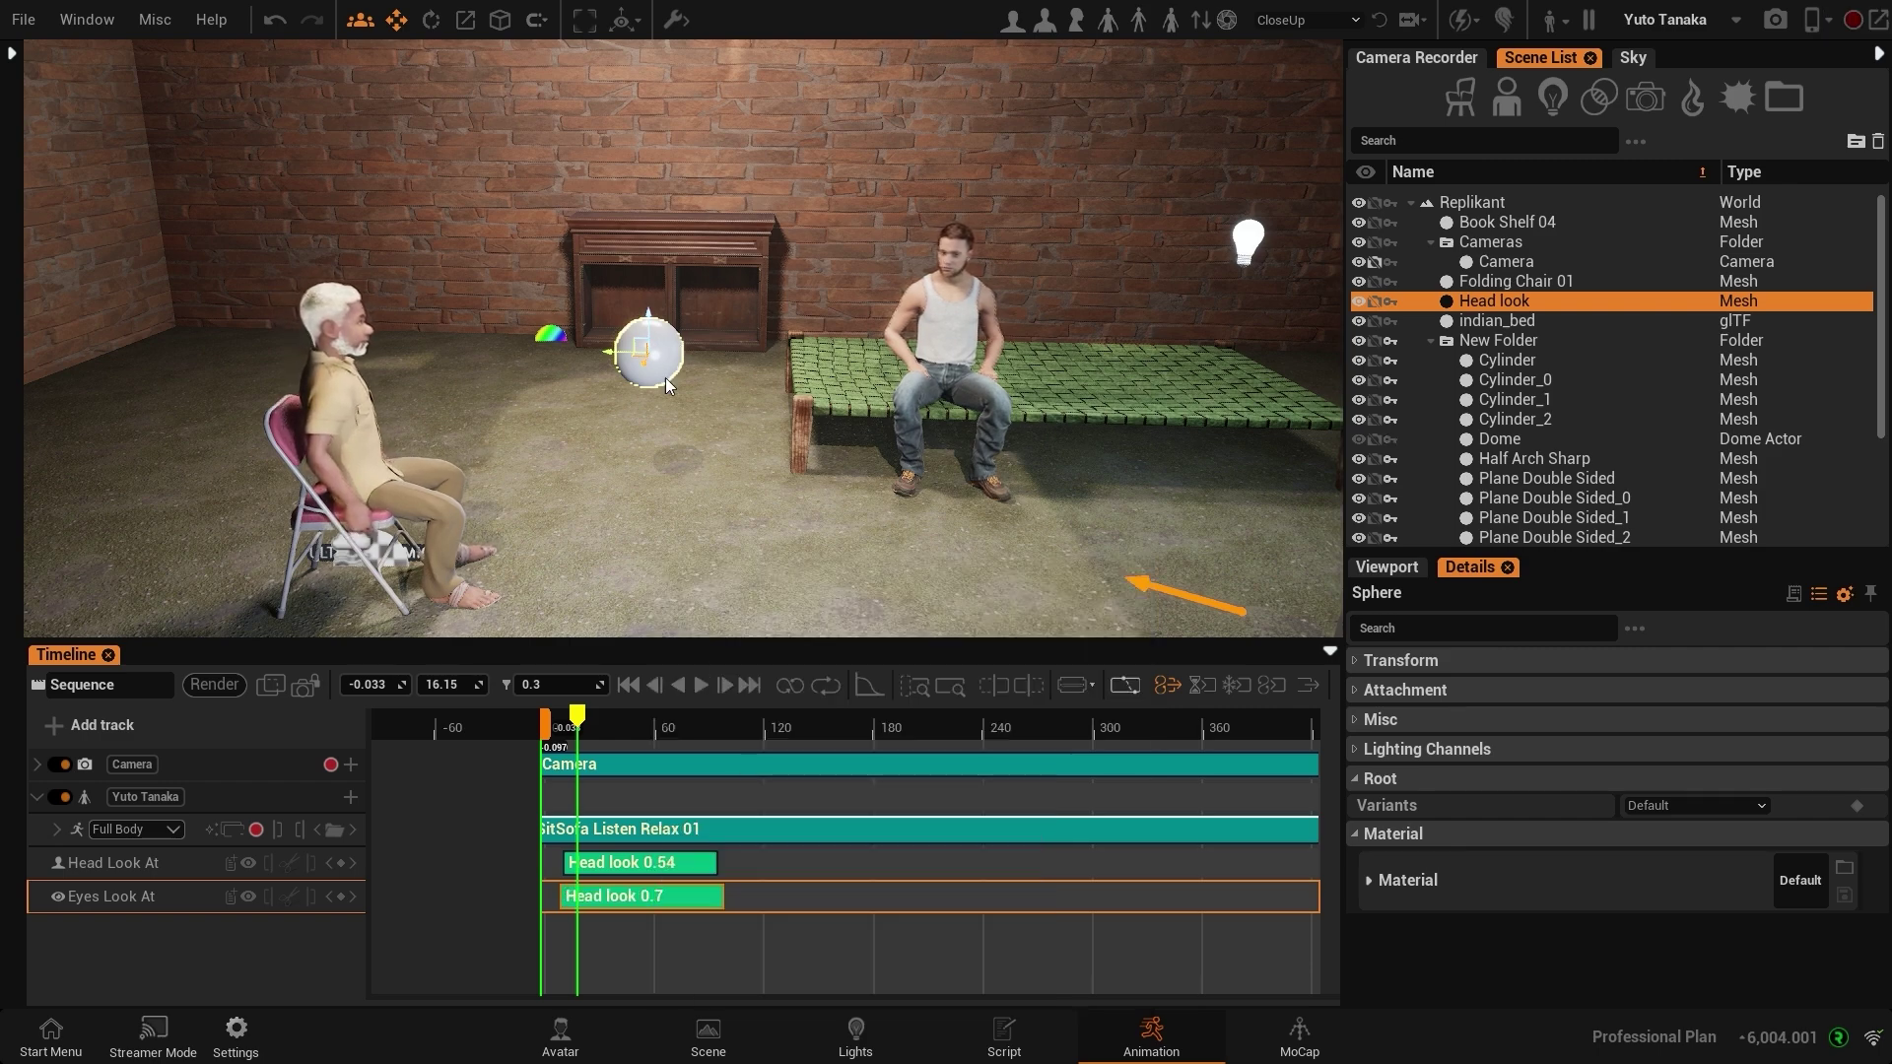
# Step: Review the Head Look At clip's settings and the list of scene objects available as its target
pyautogui.doubleClick(659, 862)
pyautogui.click(905, 606)
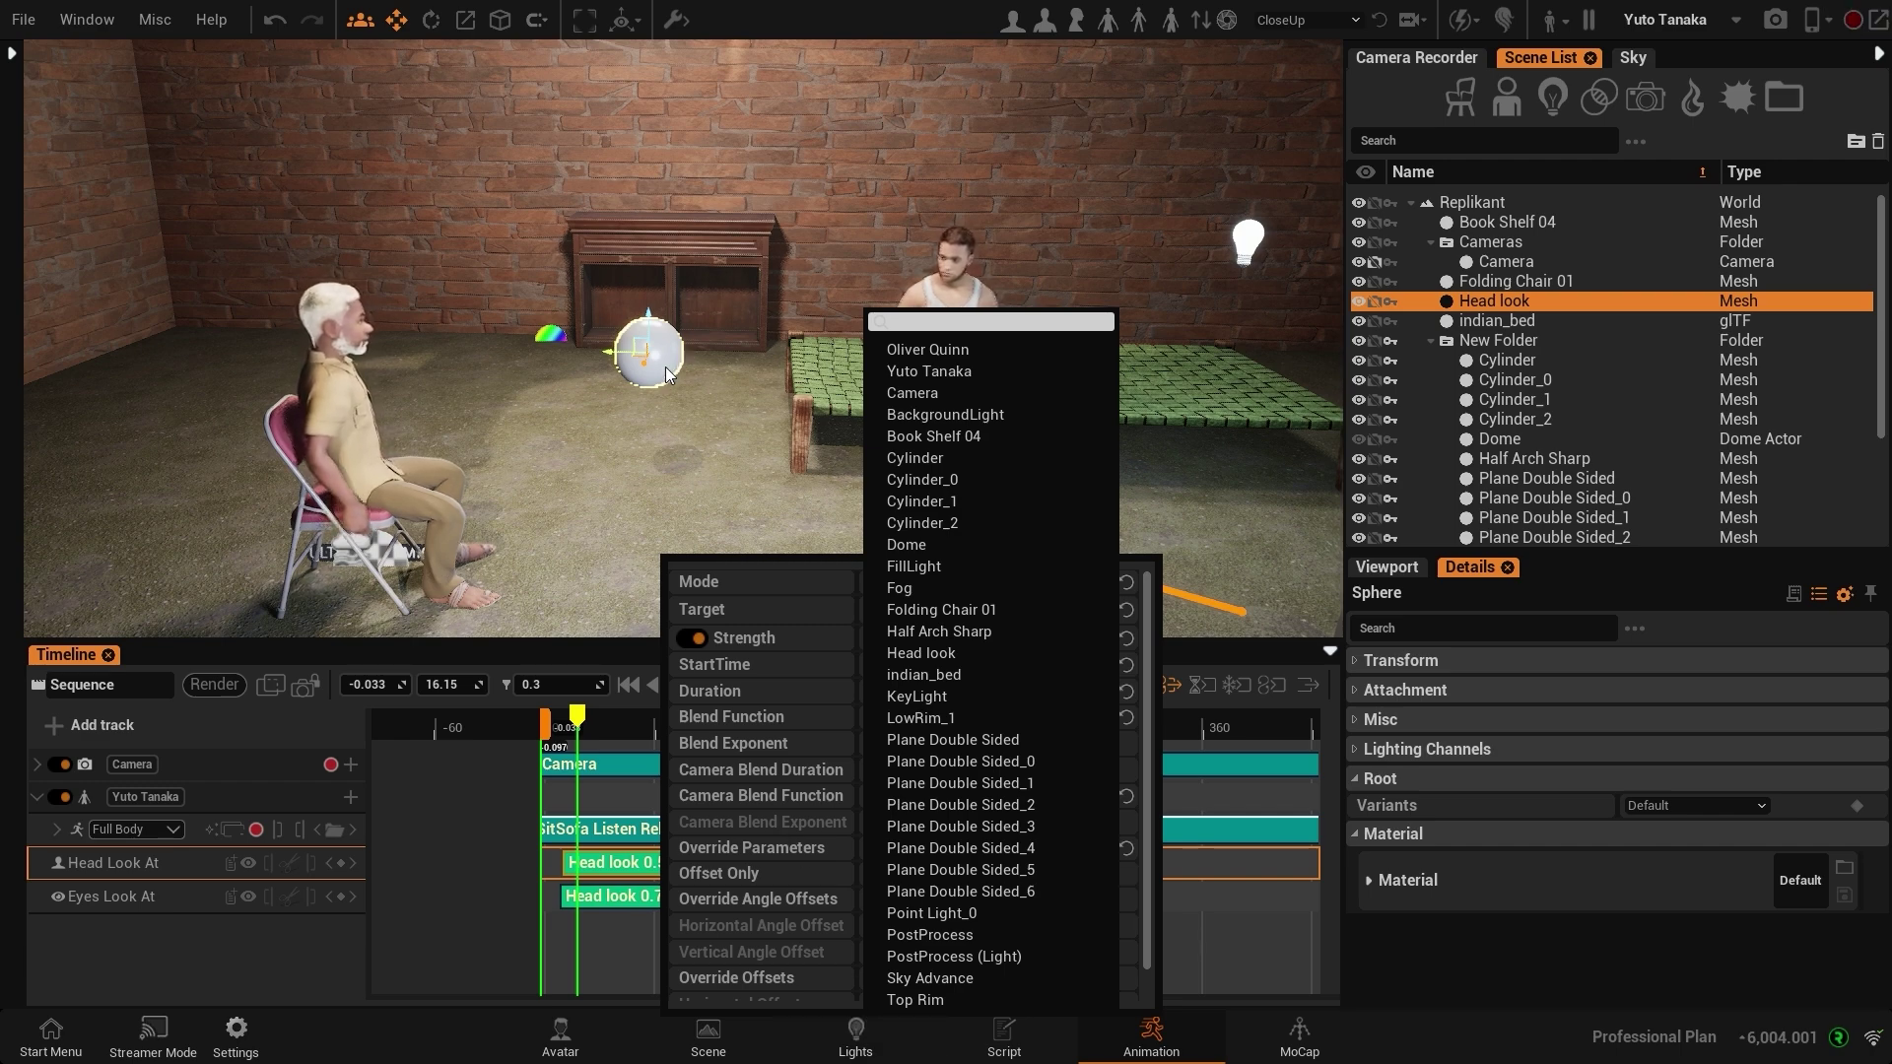
pyautogui.click(605, 879)
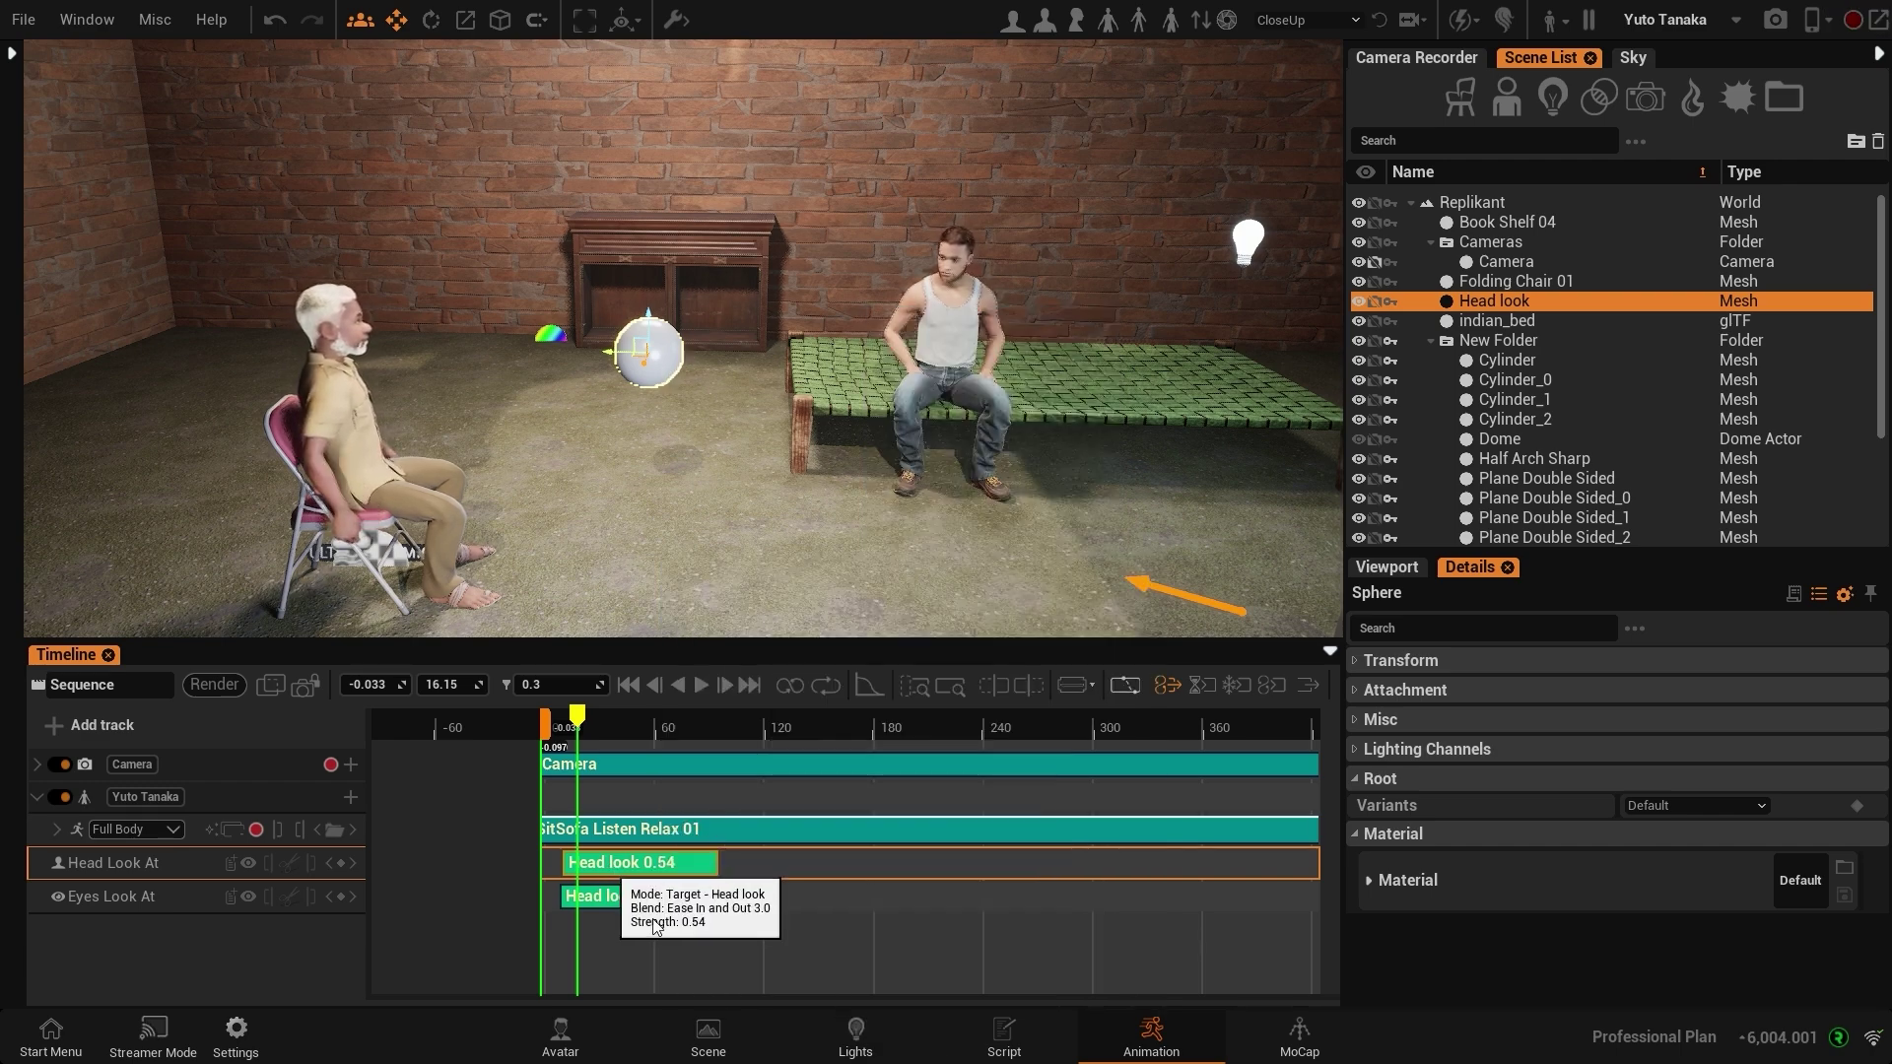
pyautogui.doubleClick(653, 866)
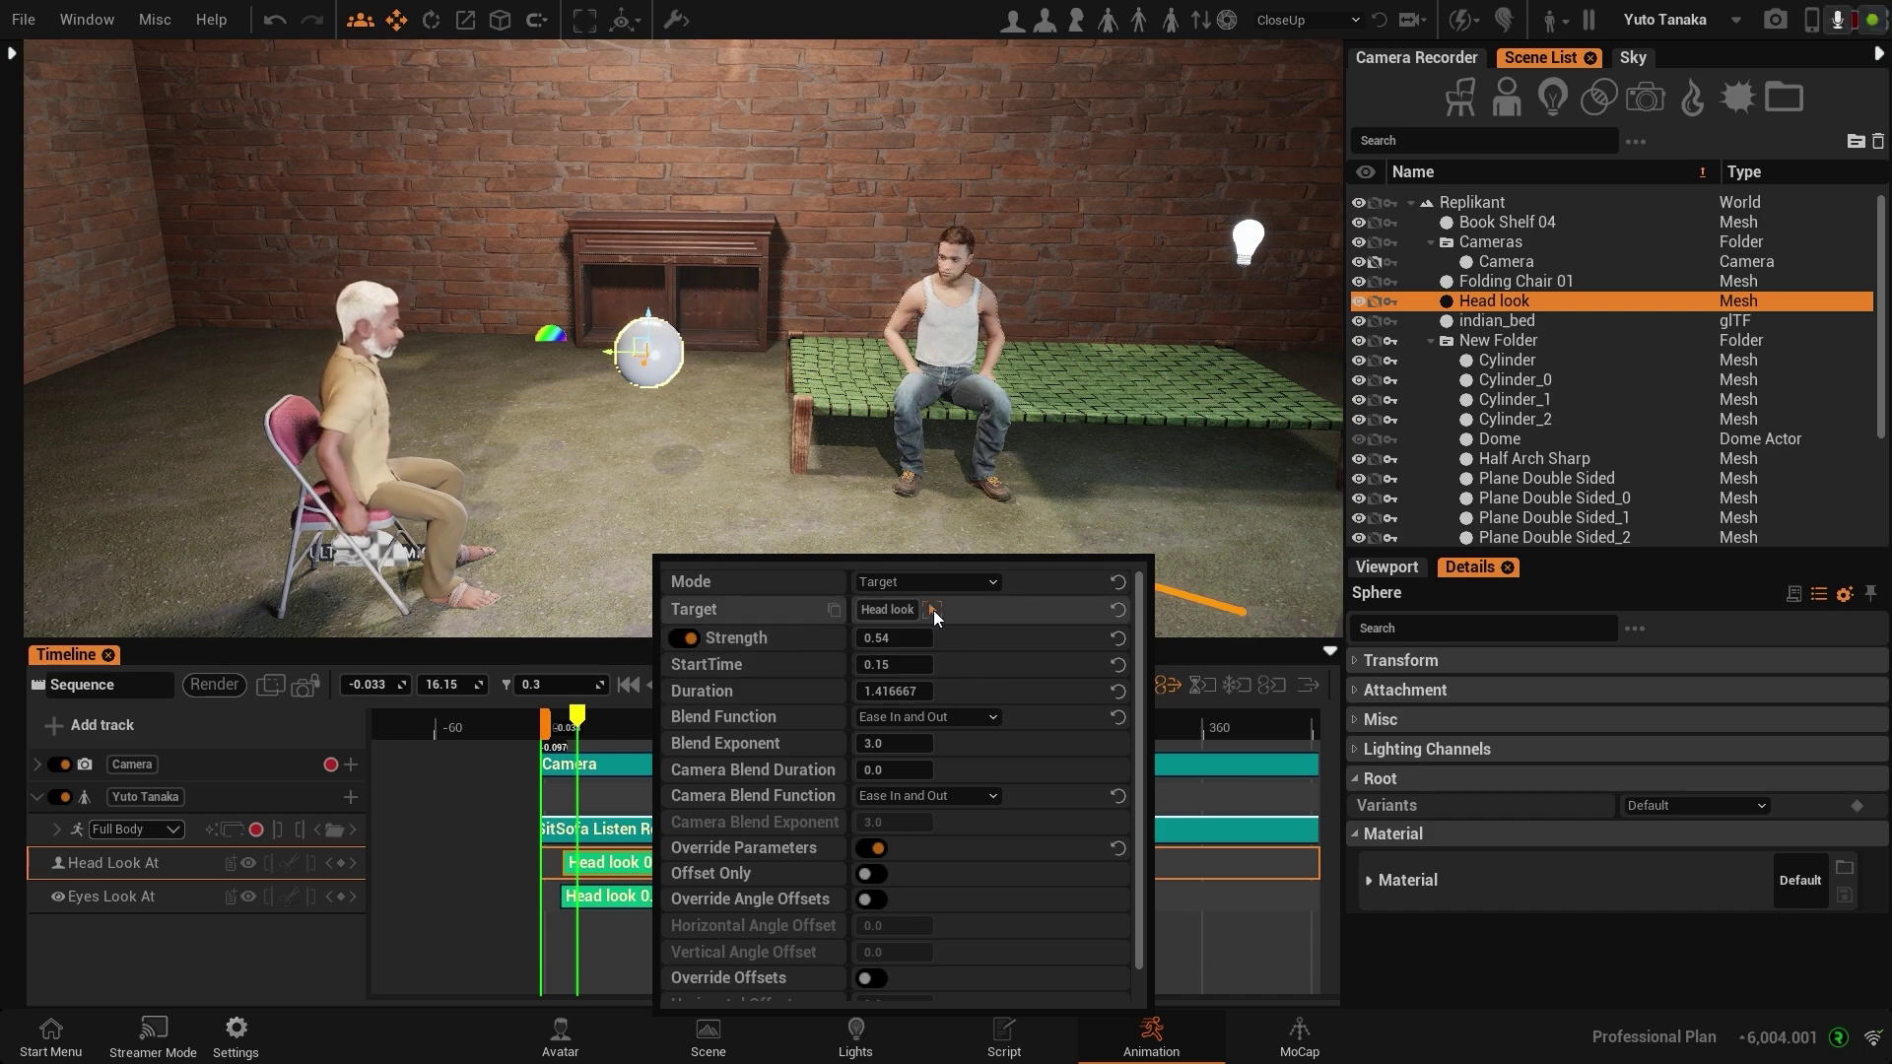
pyautogui.click(594, 913)
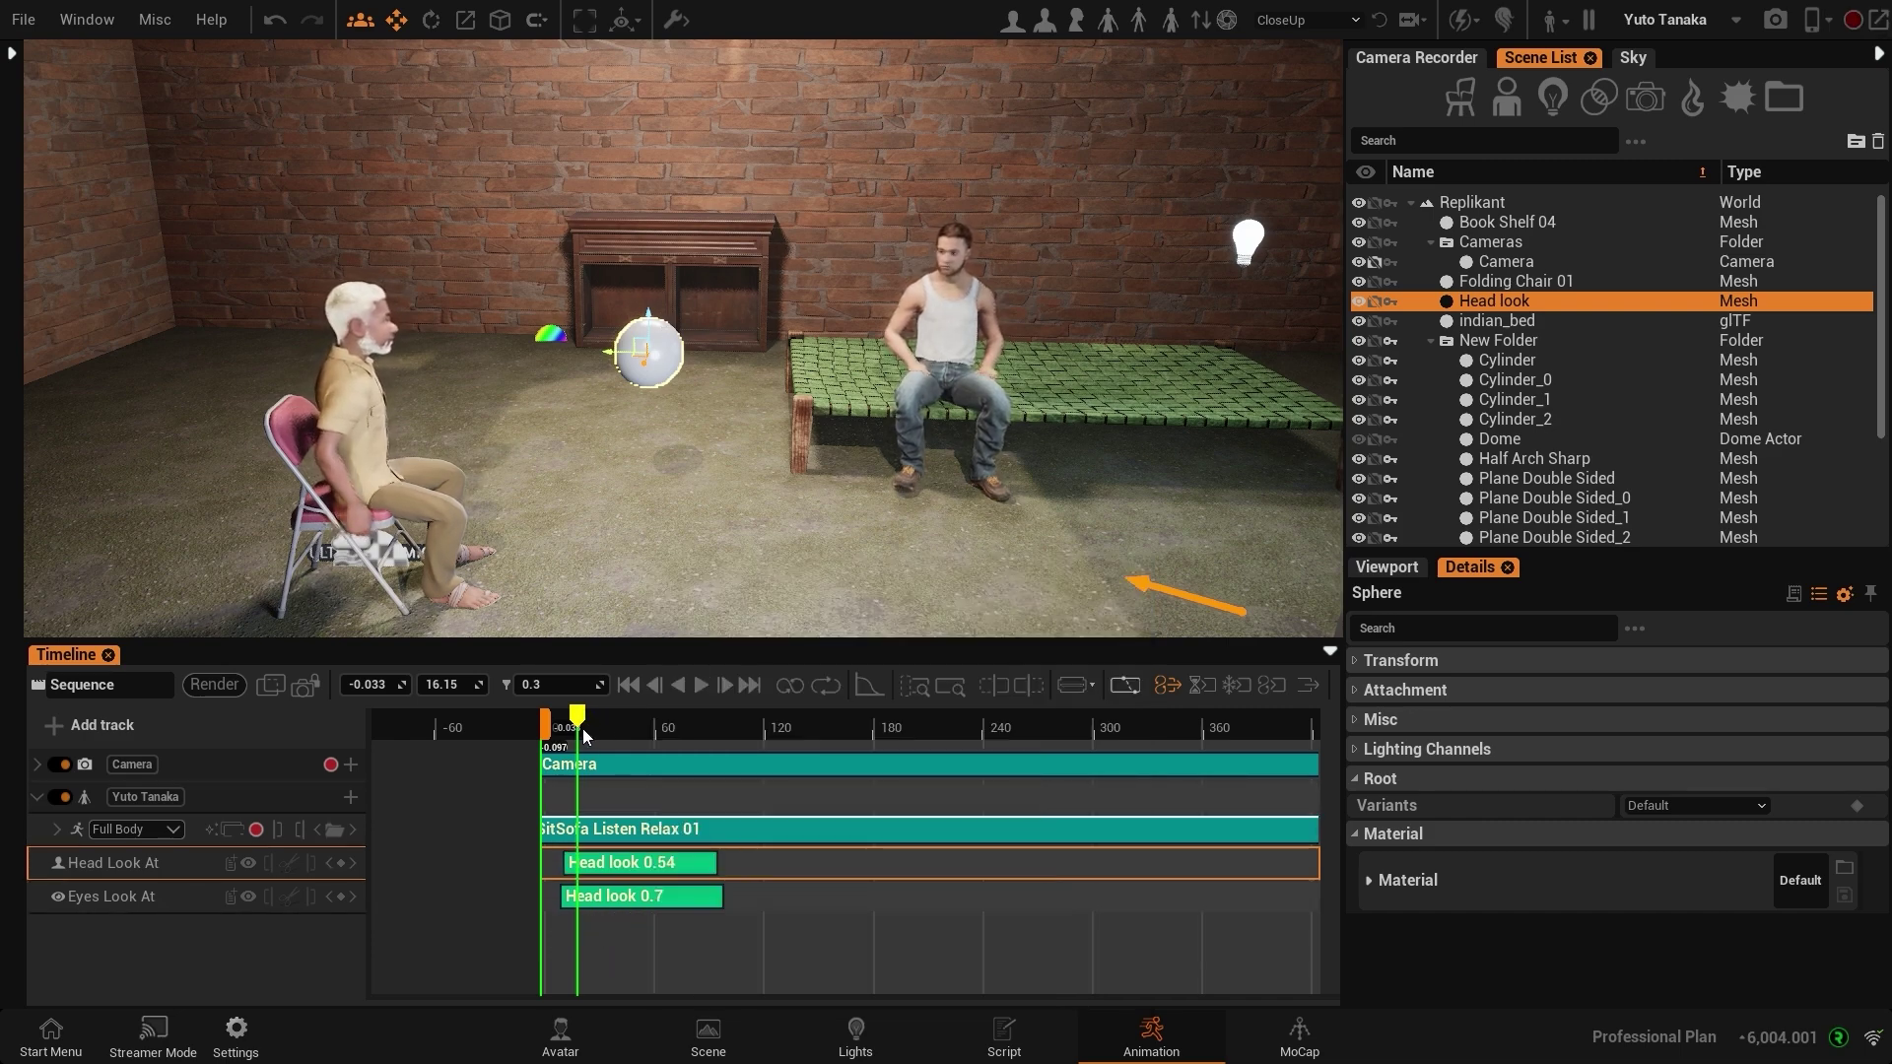
# Step: Move the playhead to 0.85 within the look-at clips and frame the sphere with both avatars
pyautogui.moveTo(579, 729); pyautogui.dragTo(637, 725)
pyautogui.moveTo(743, 350)
pyautogui.keyDown('alt'); pyautogui.mouseDown()
pyautogui.moveTo(680, 360)
pyautogui.moveTo(743, 351)
pyautogui.mouseUp(); pyautogui.keyUp('alt')
pyautogui.keyDown('alt'); pyautogui.moveTo(952, 399); pyautogui.dragTo(952, 399); pyautogui.keyUp('alt')
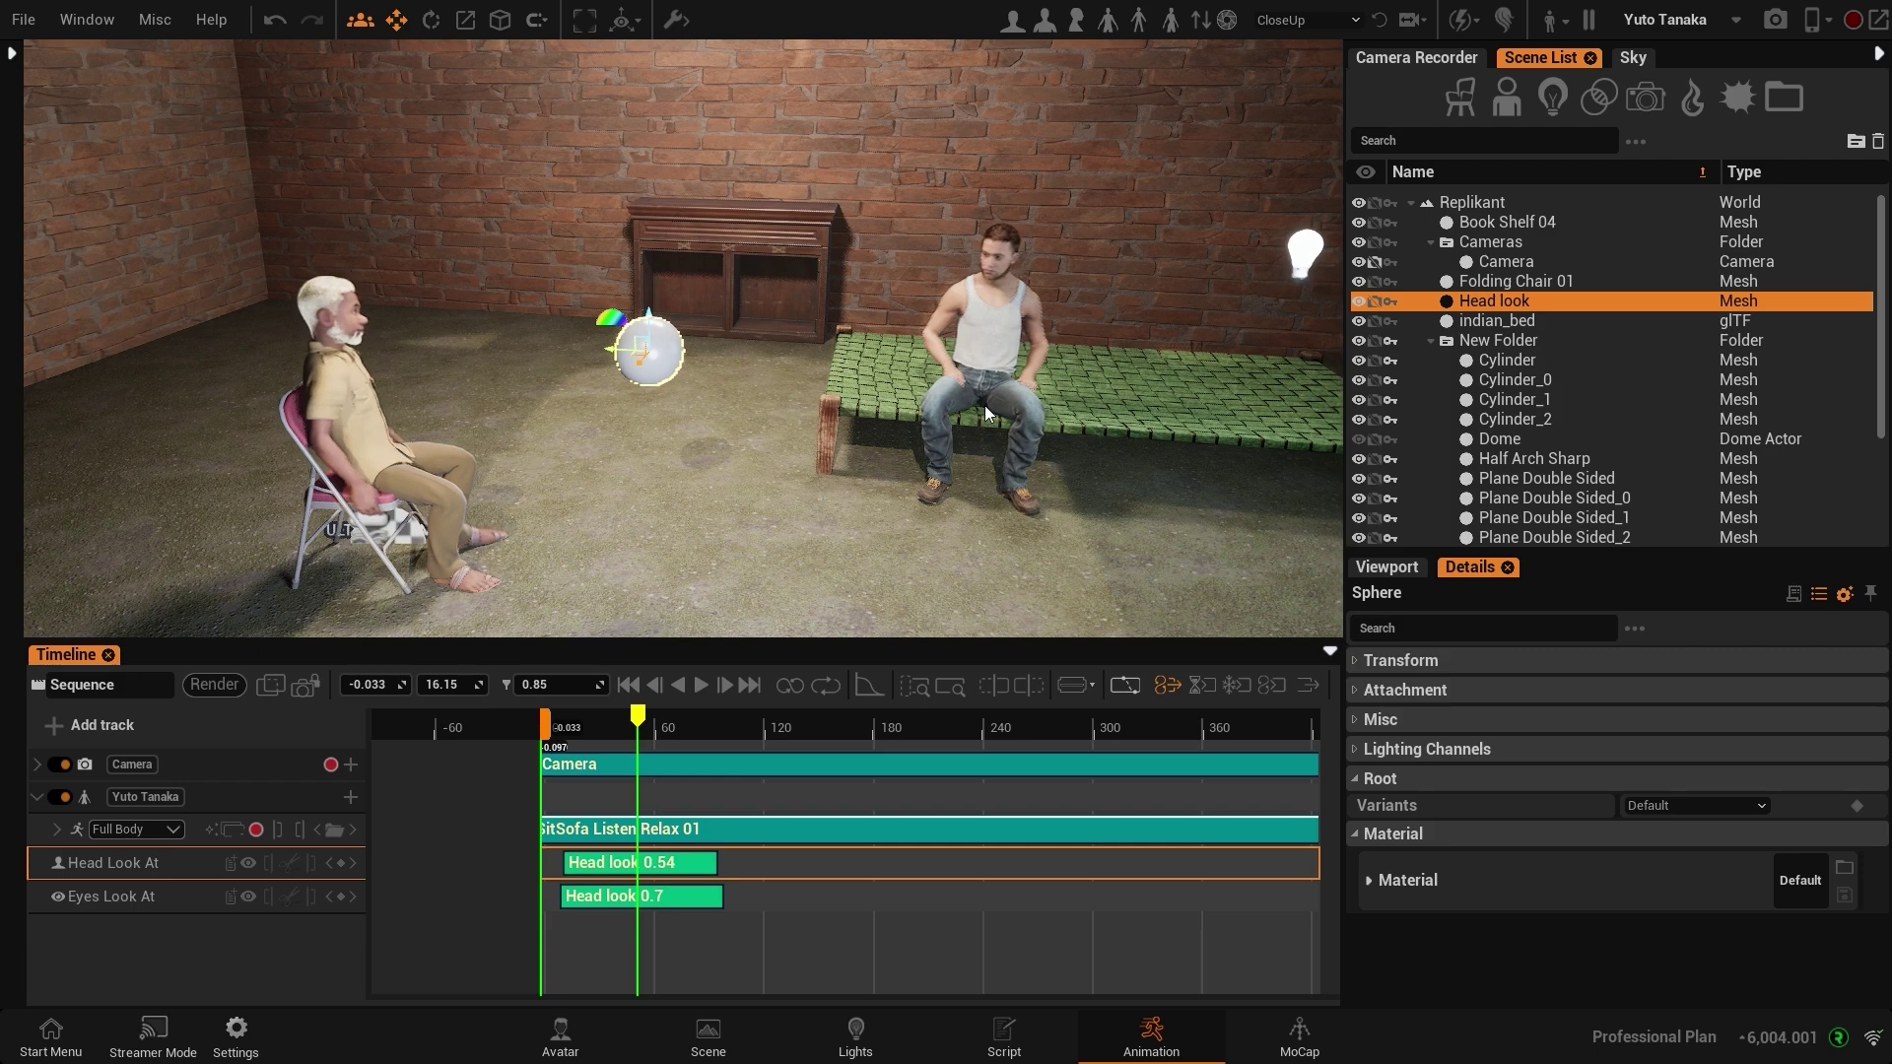
# Step: Add a track for the Head look sphere to the timeline, with a Transform position sub-track
pyautogui.keyDown('alt'); pyautogui.moveTo(770, 530); pyautogui.dragTo(710, 541); pyautogui.keyUp('alt')
pyautogui.scroll(-2, 683, 338)
pyautogui.scroll(2, 769, 541)
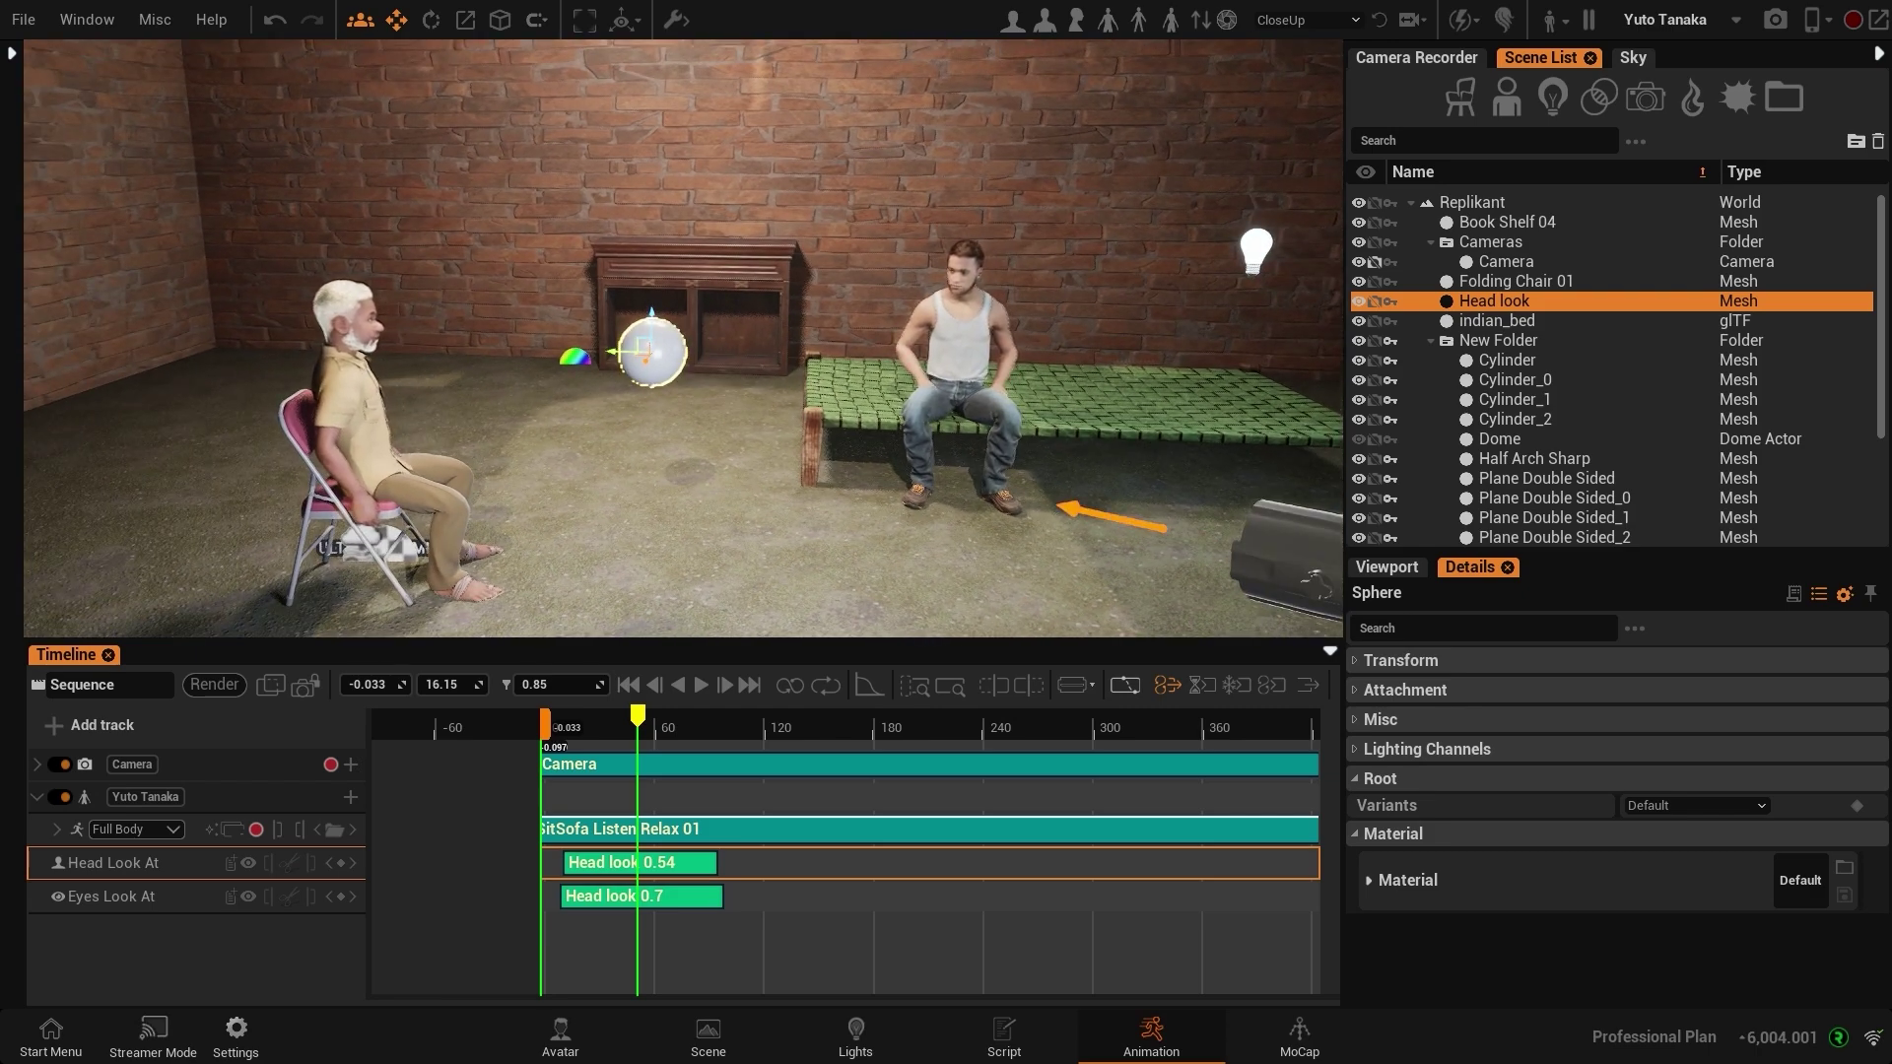
pyautogui.keyDown('alt'); pyautogui.moveTo(653, 615); pyautogui.dragTo(554, 615); pyautogui.keyUp('alt')
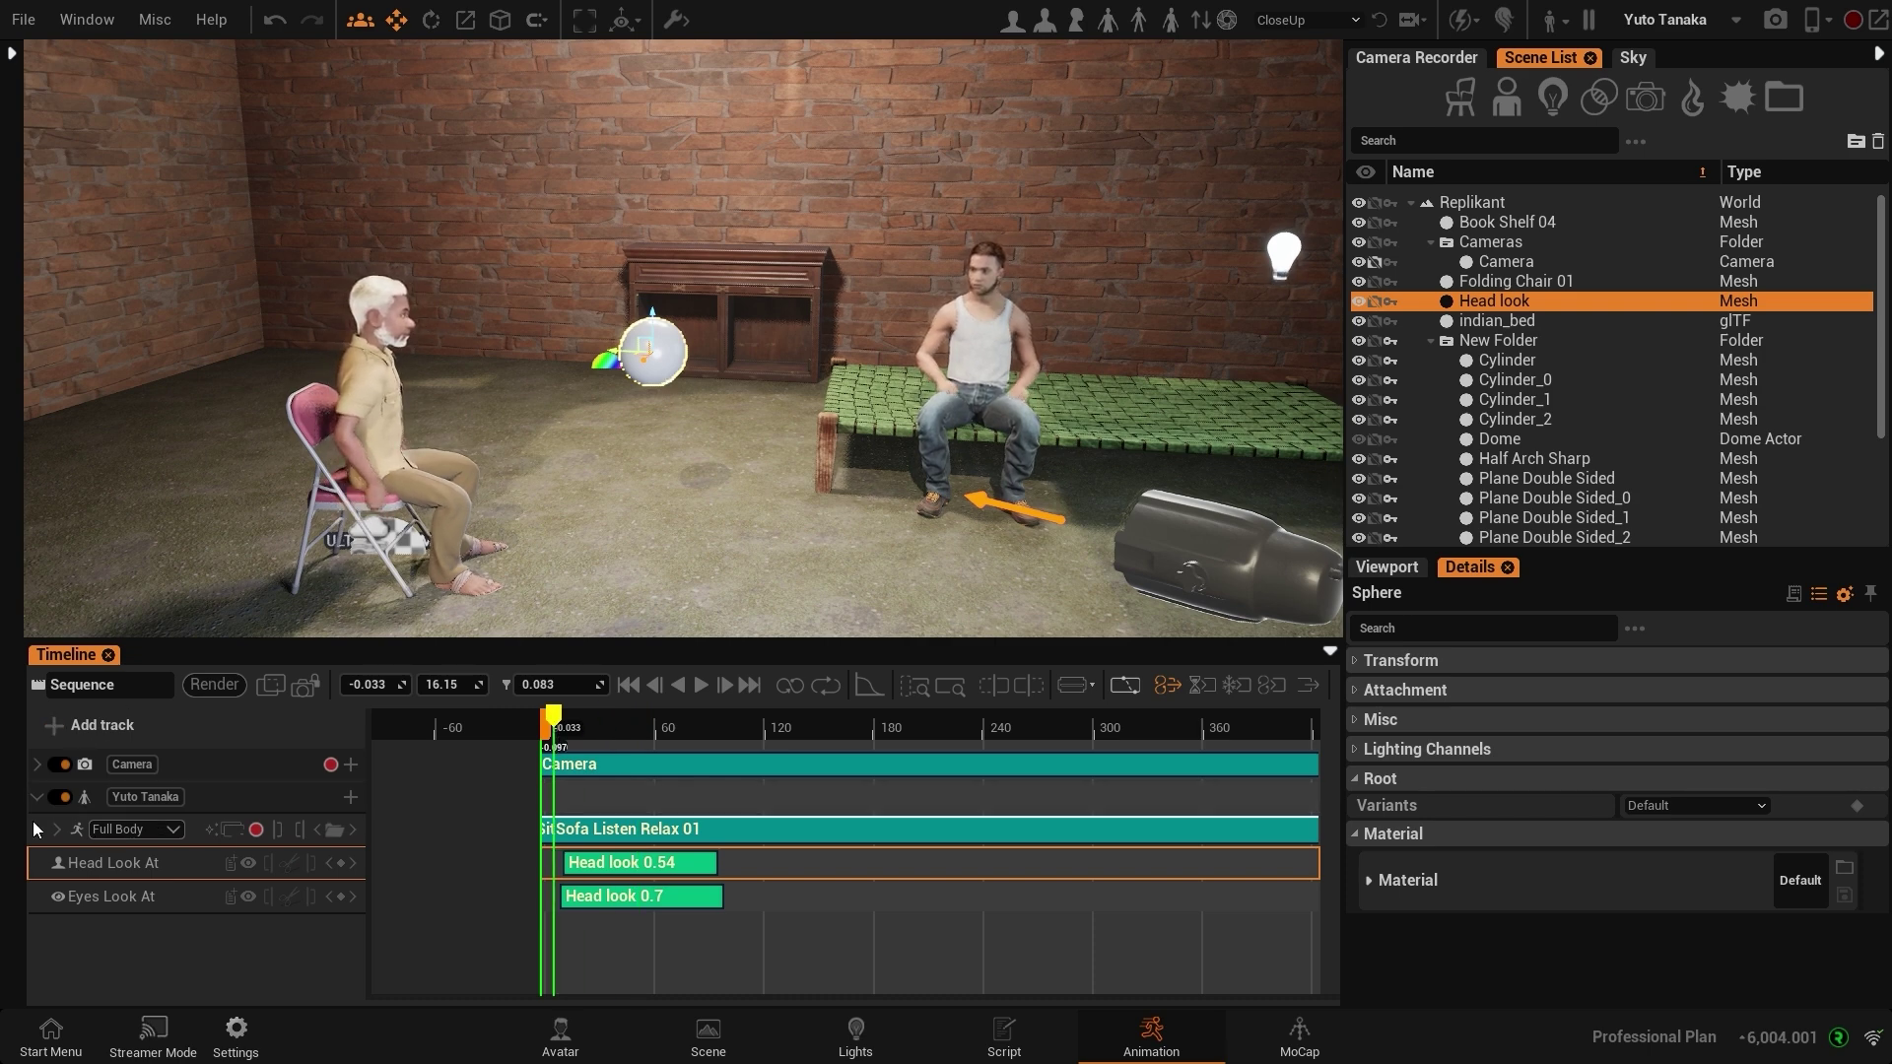
pyautogui.click(55, 726)
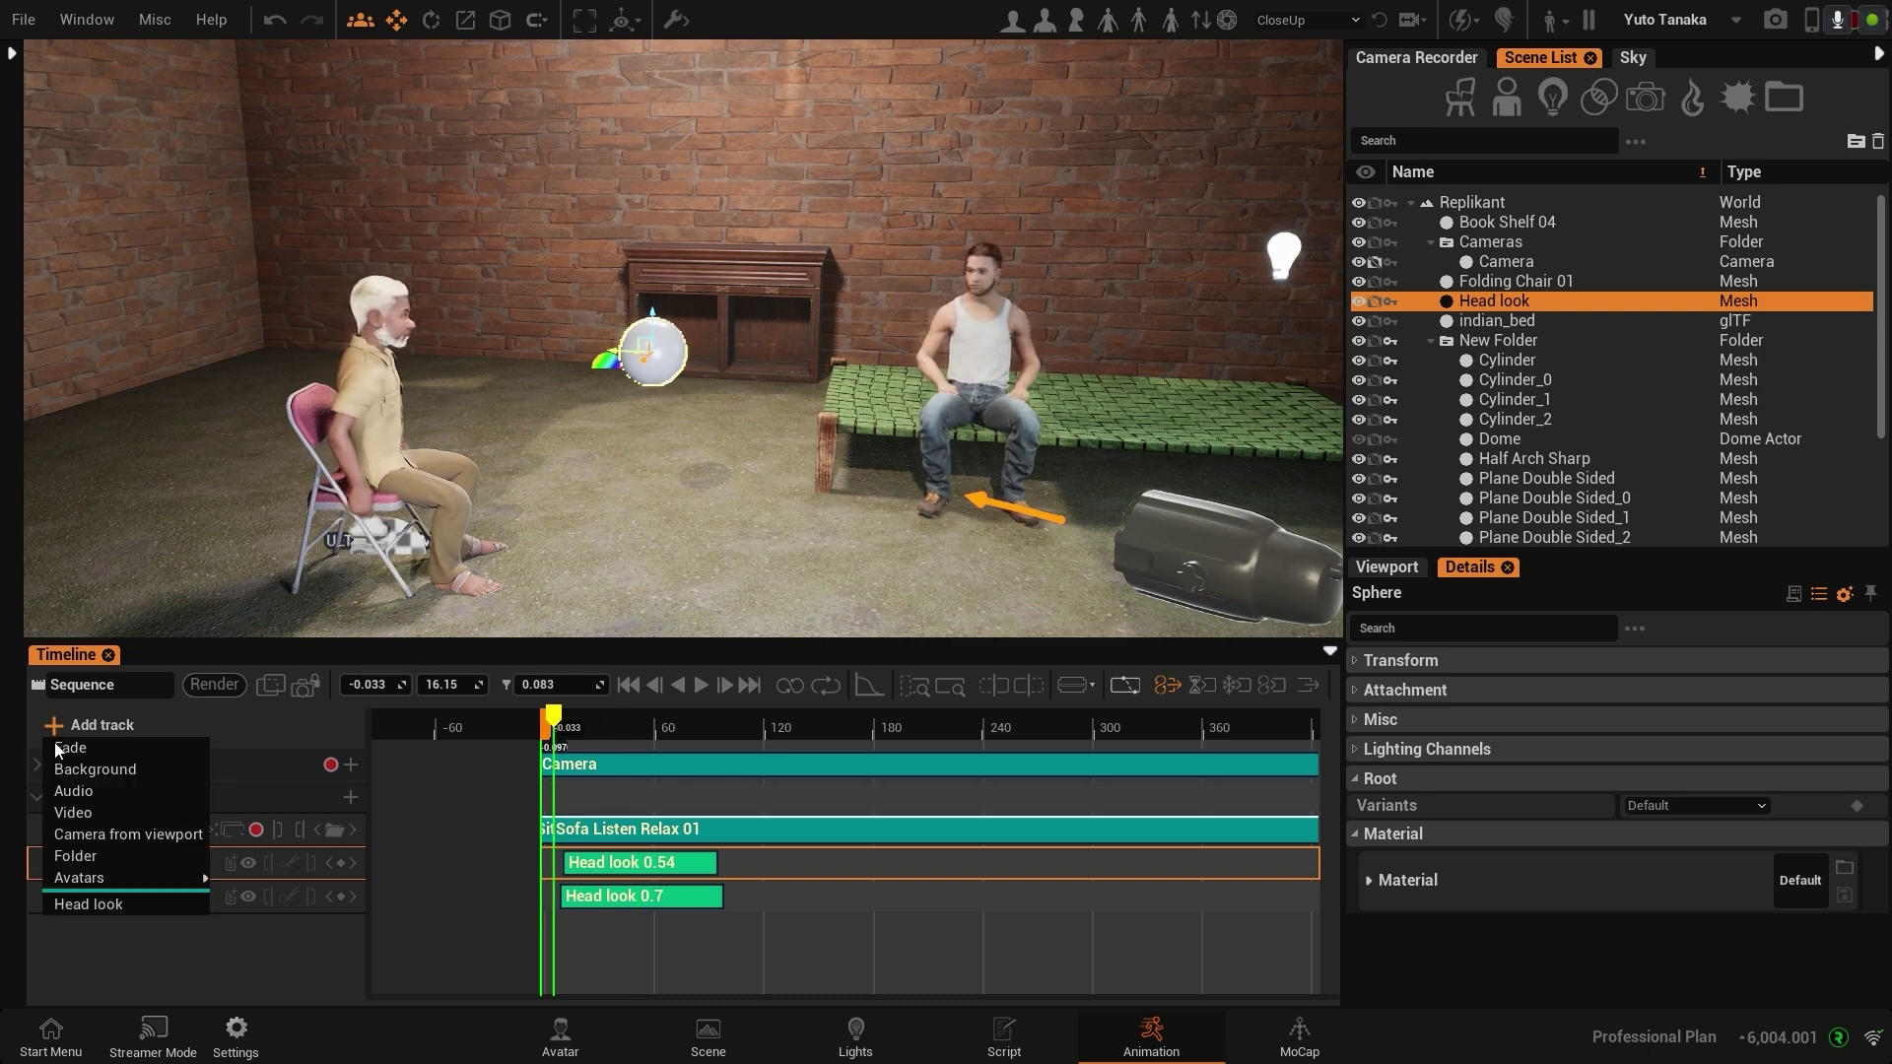
pyautogui.click(108, 903)
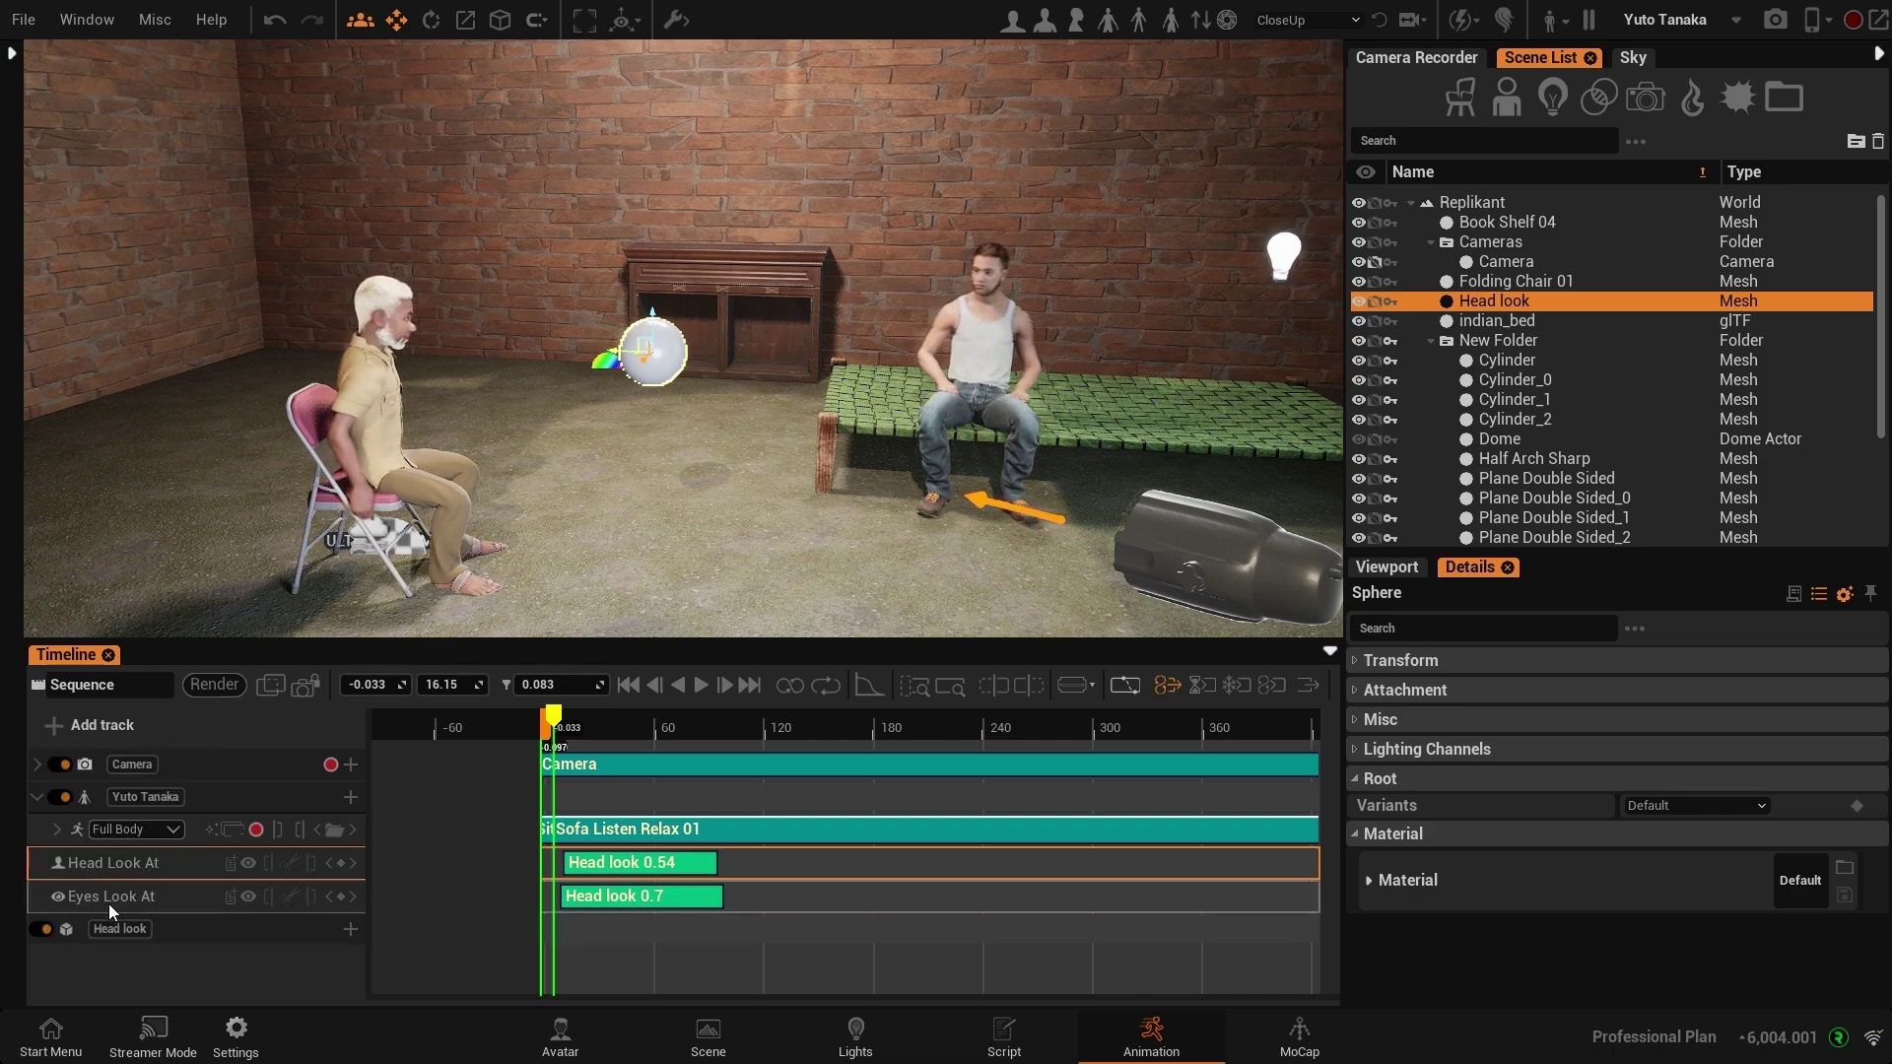
pyautogui.click(350, 929)
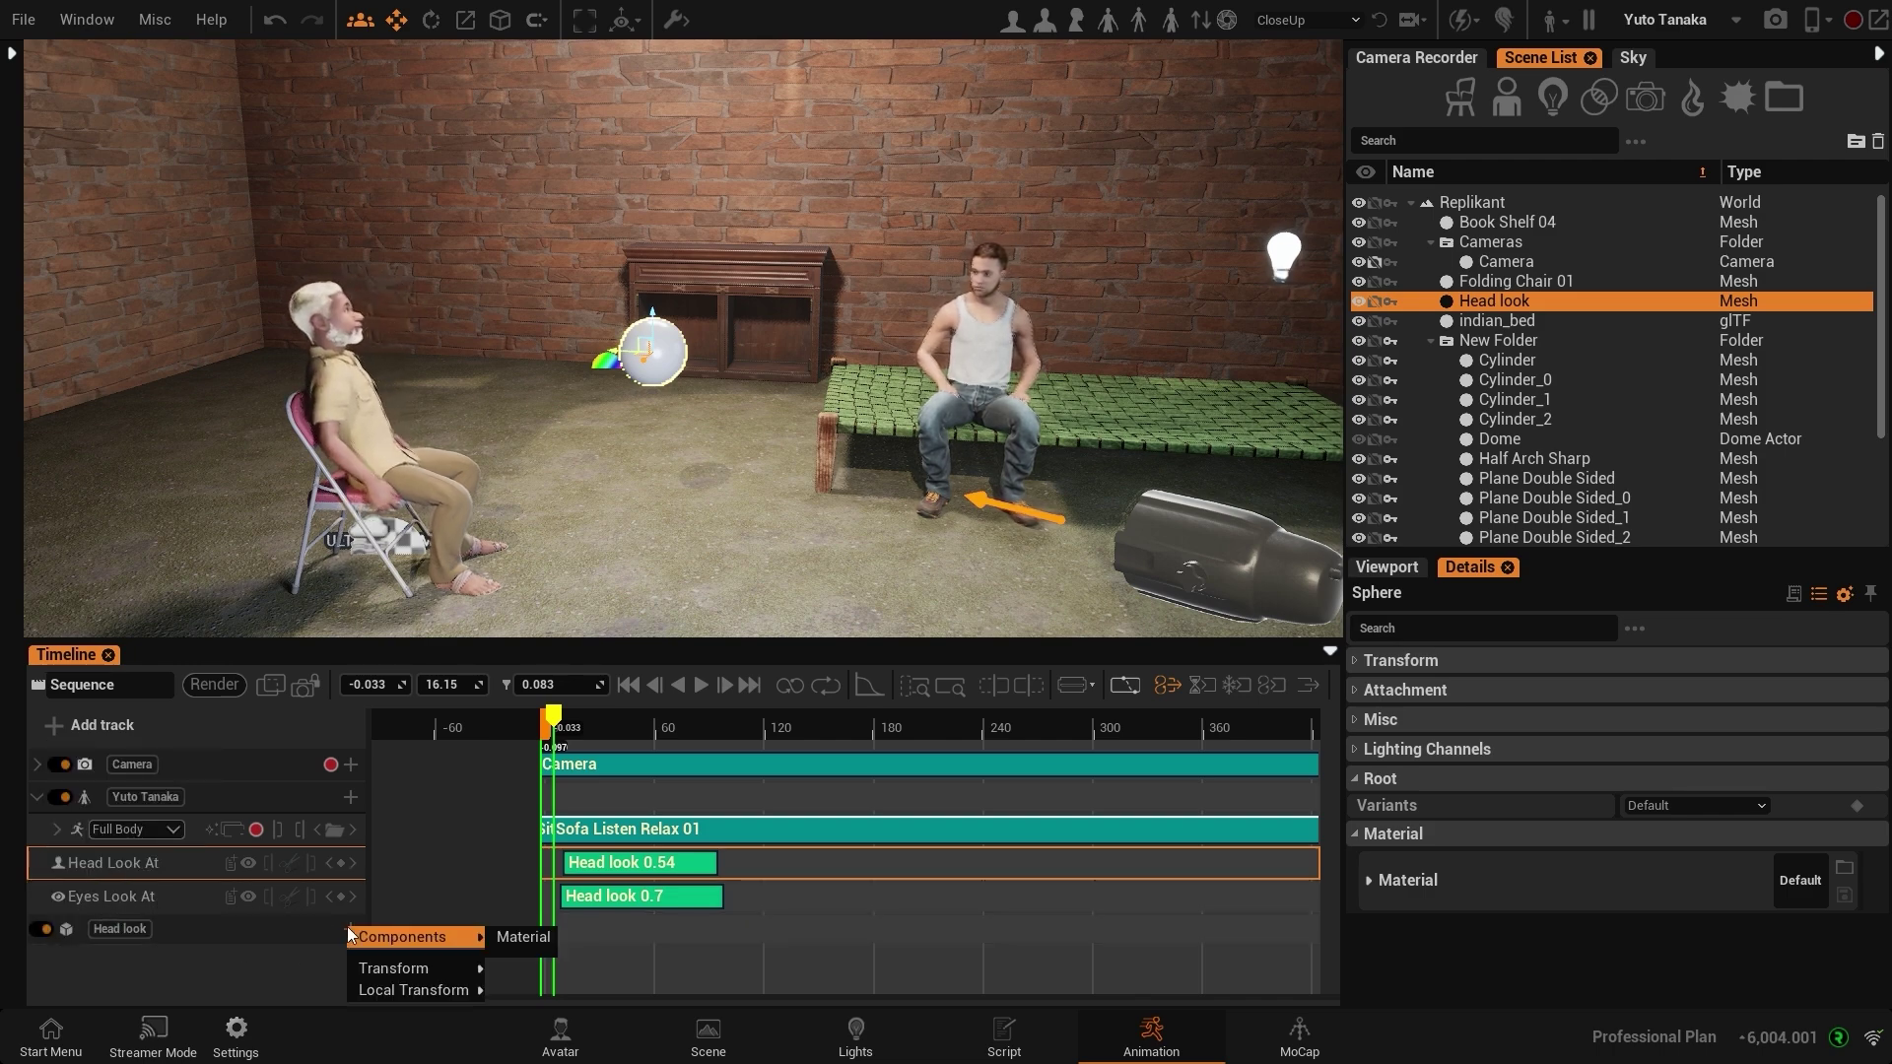
pyautogui.moveTo(398, 967)
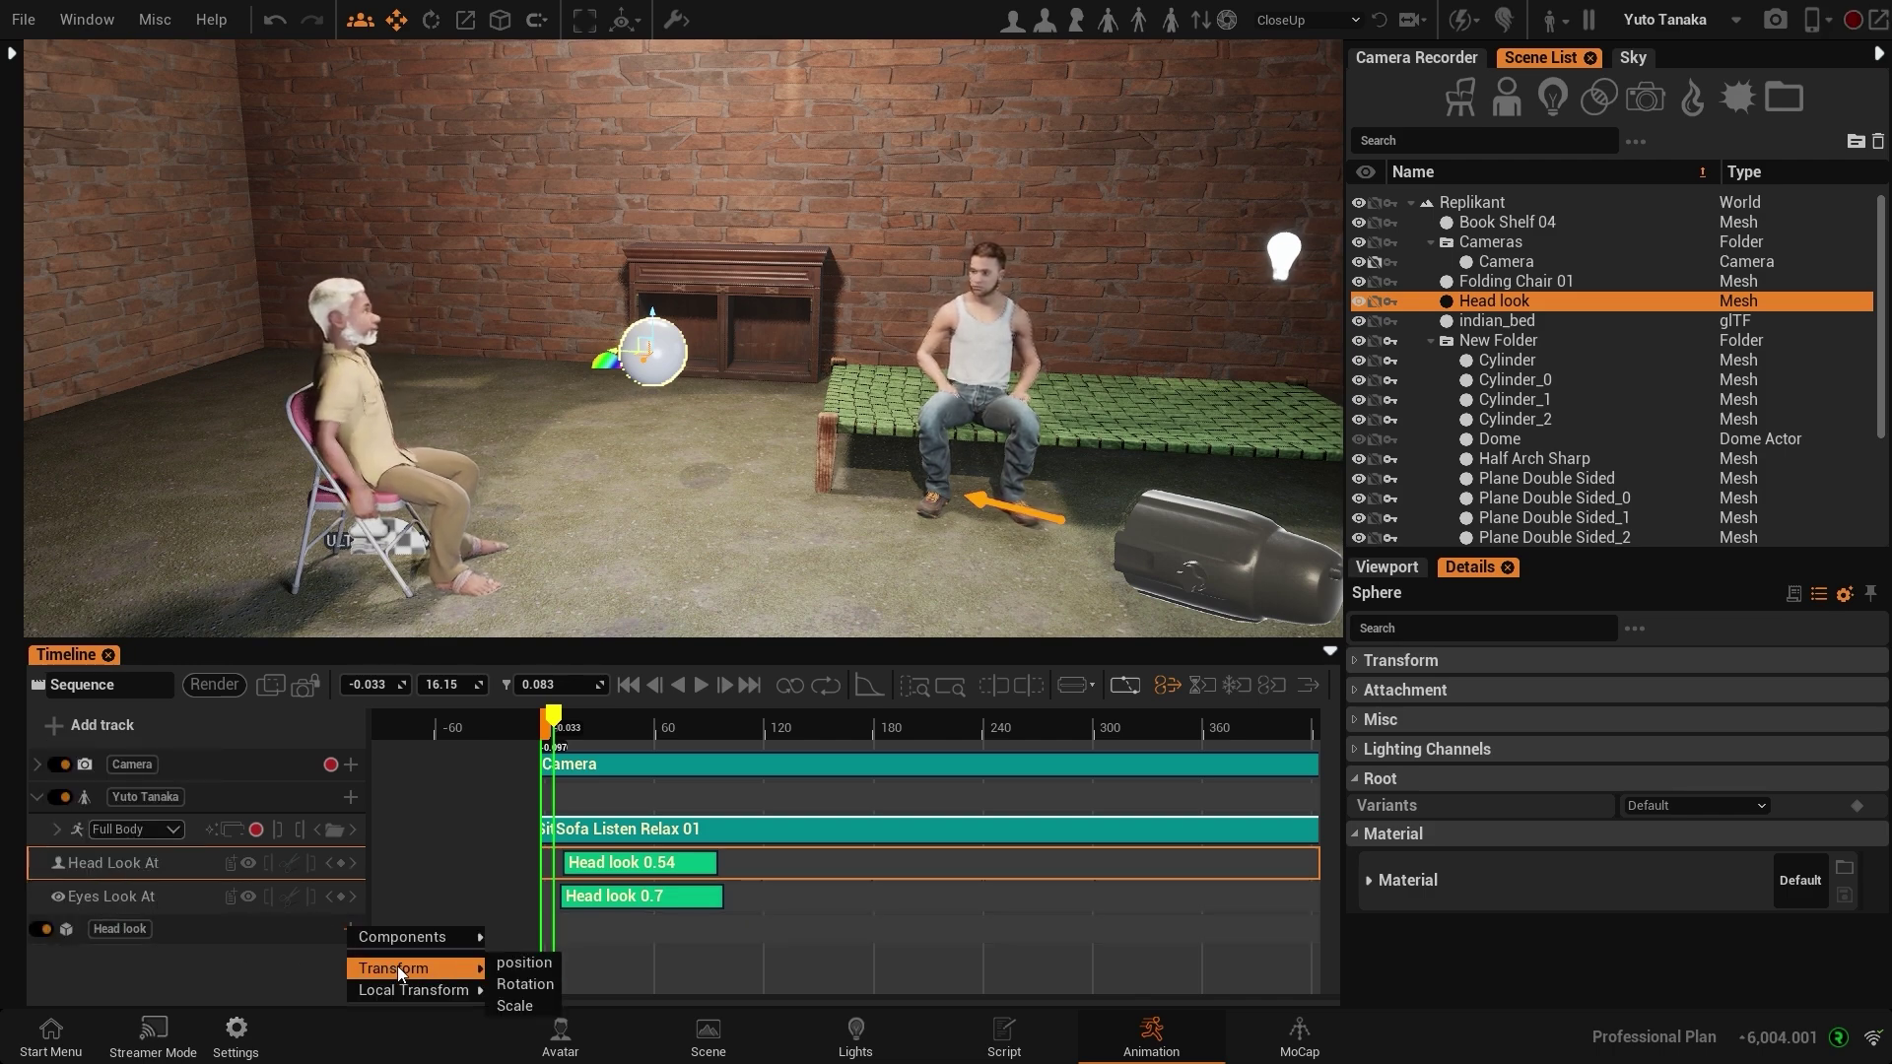
pyautogui.click(530, 964)
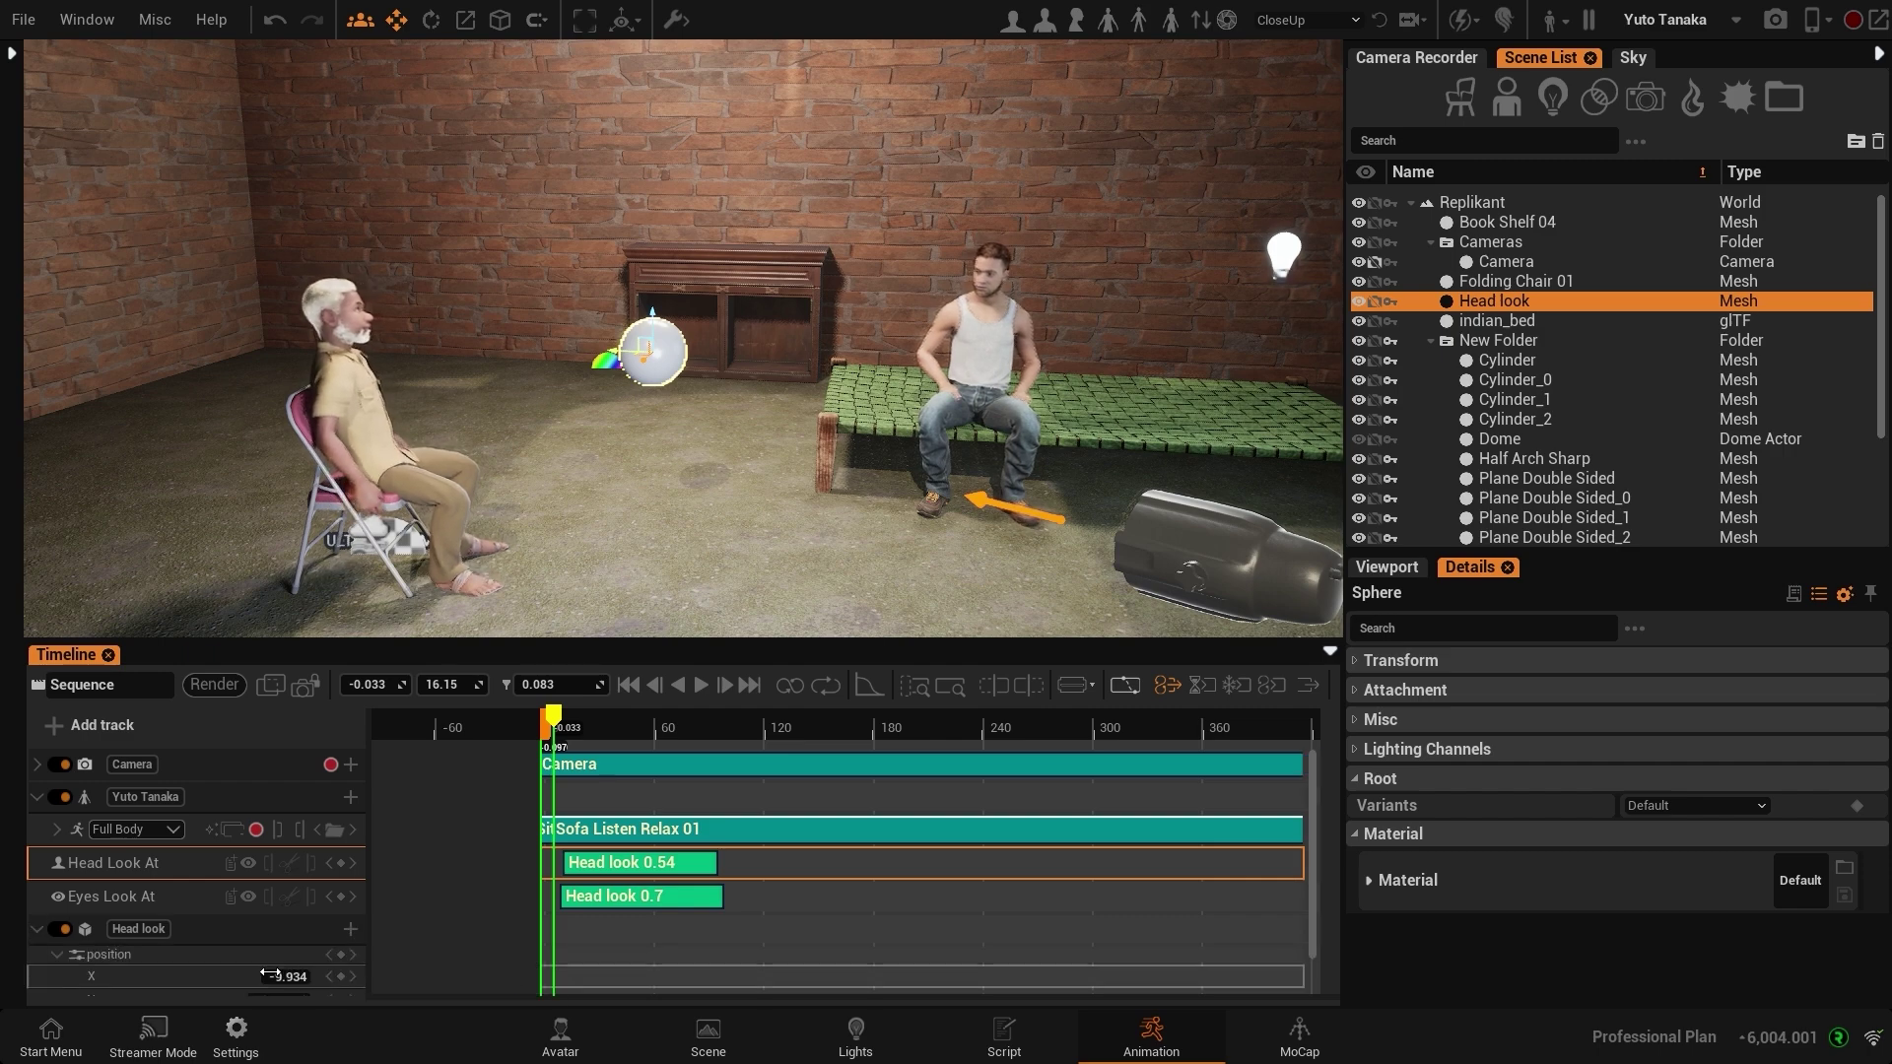
pyautogui.click(57, 956)
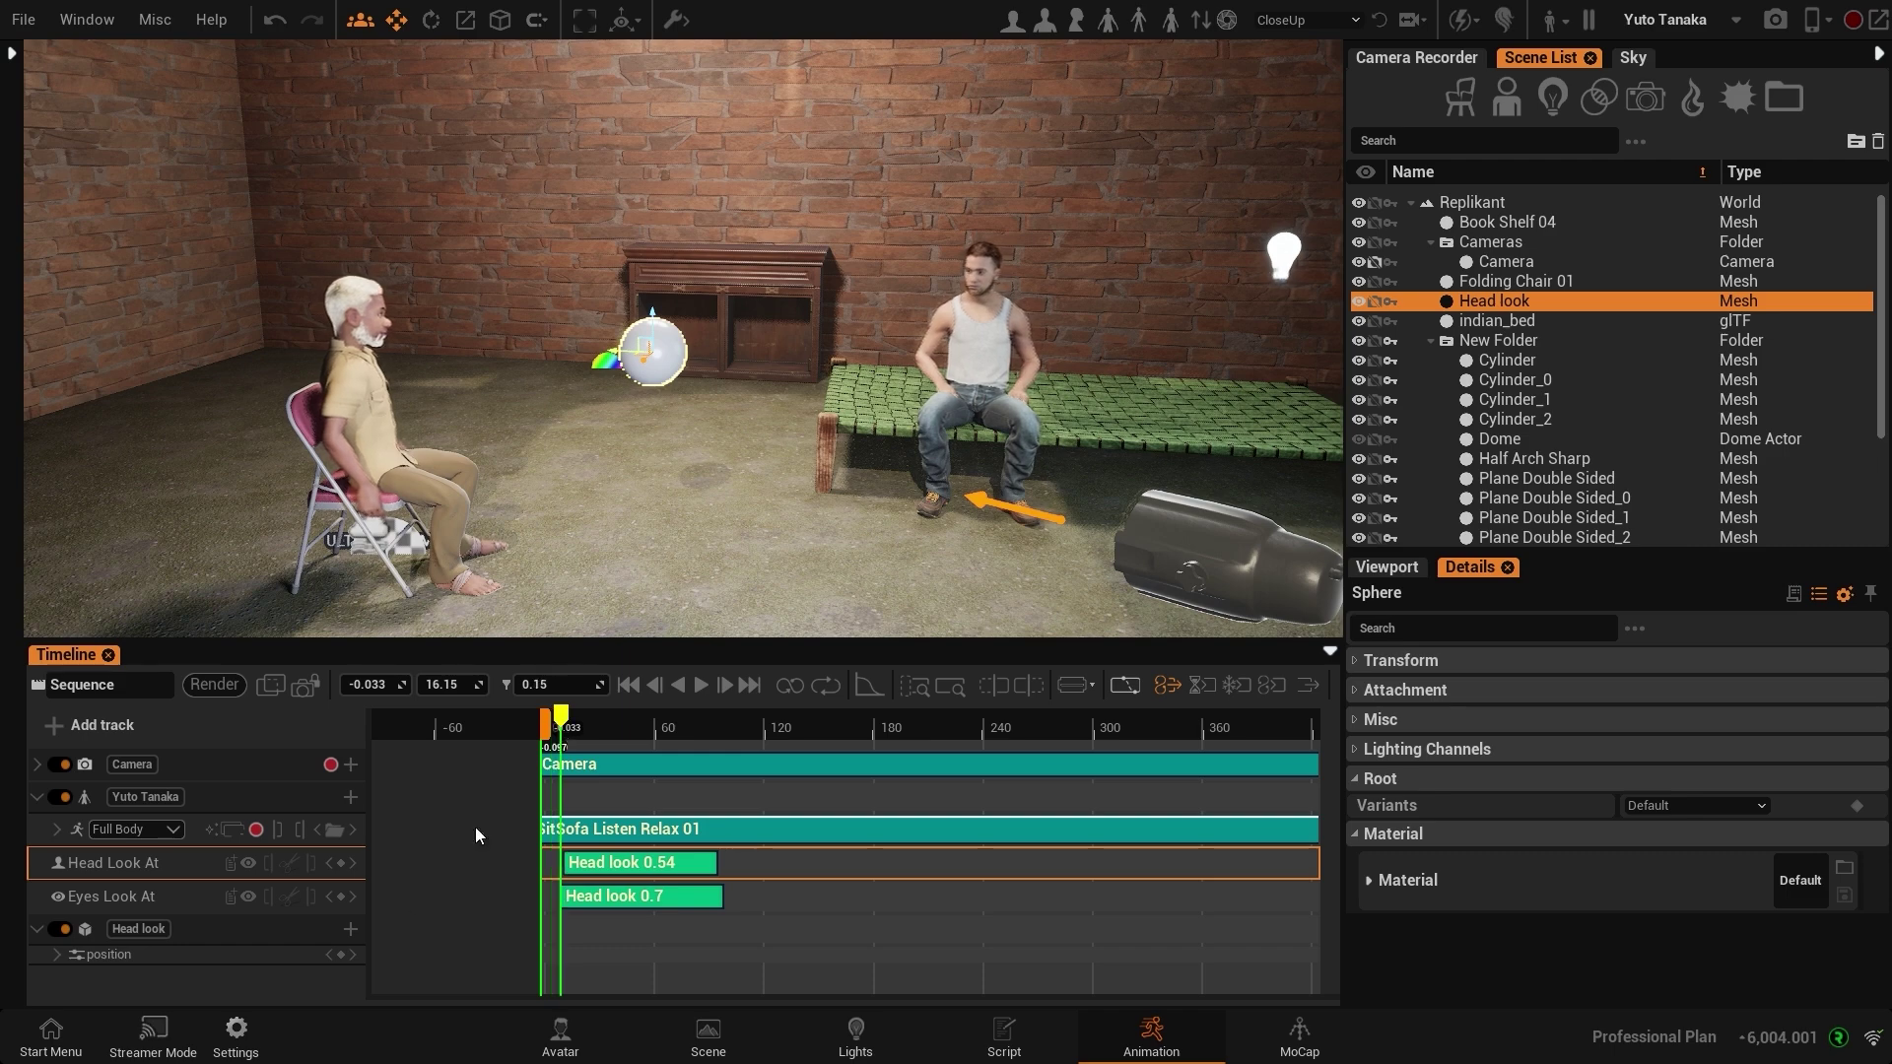
# Step: Key the sphere's starting position at 0.15, then raise it about 106 units along Z and key that position at 1.633
pyautogui.click(341, 956)
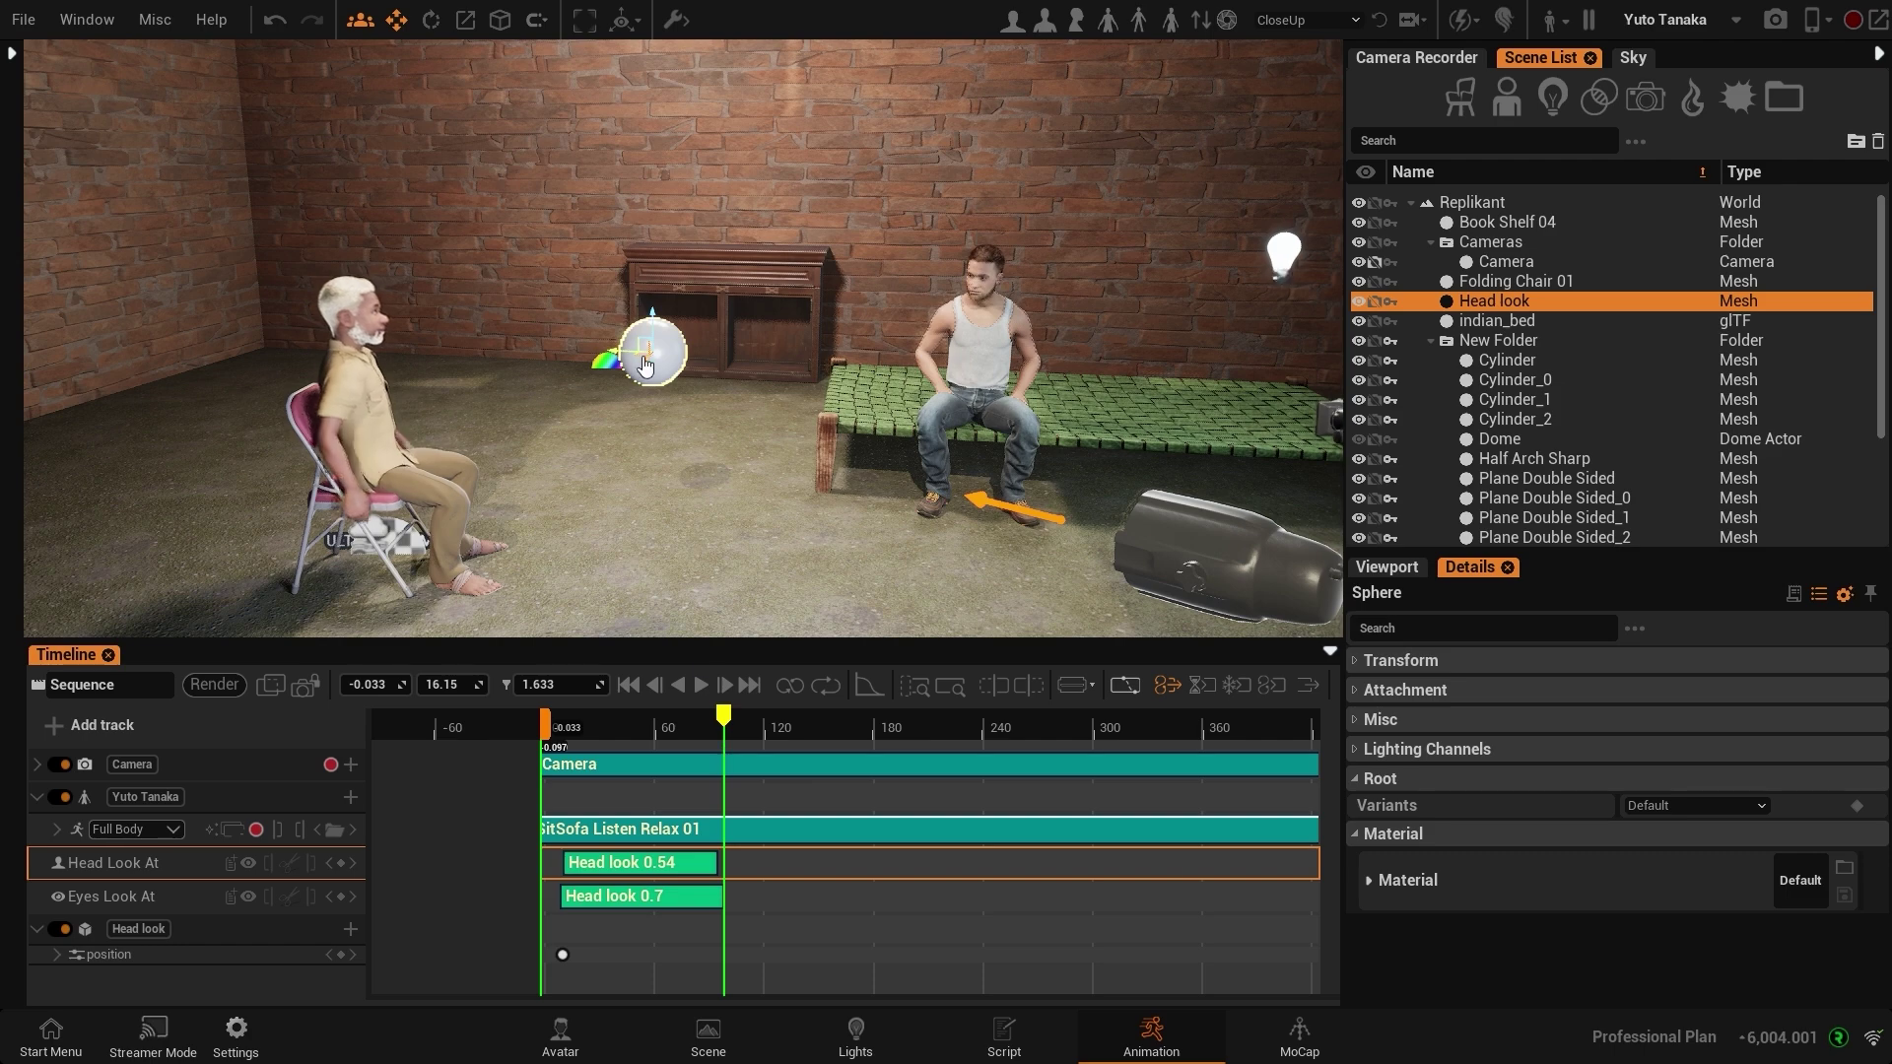
pyautogui.moveTo(652, 317); pyautogui.dragTo(693, 56)
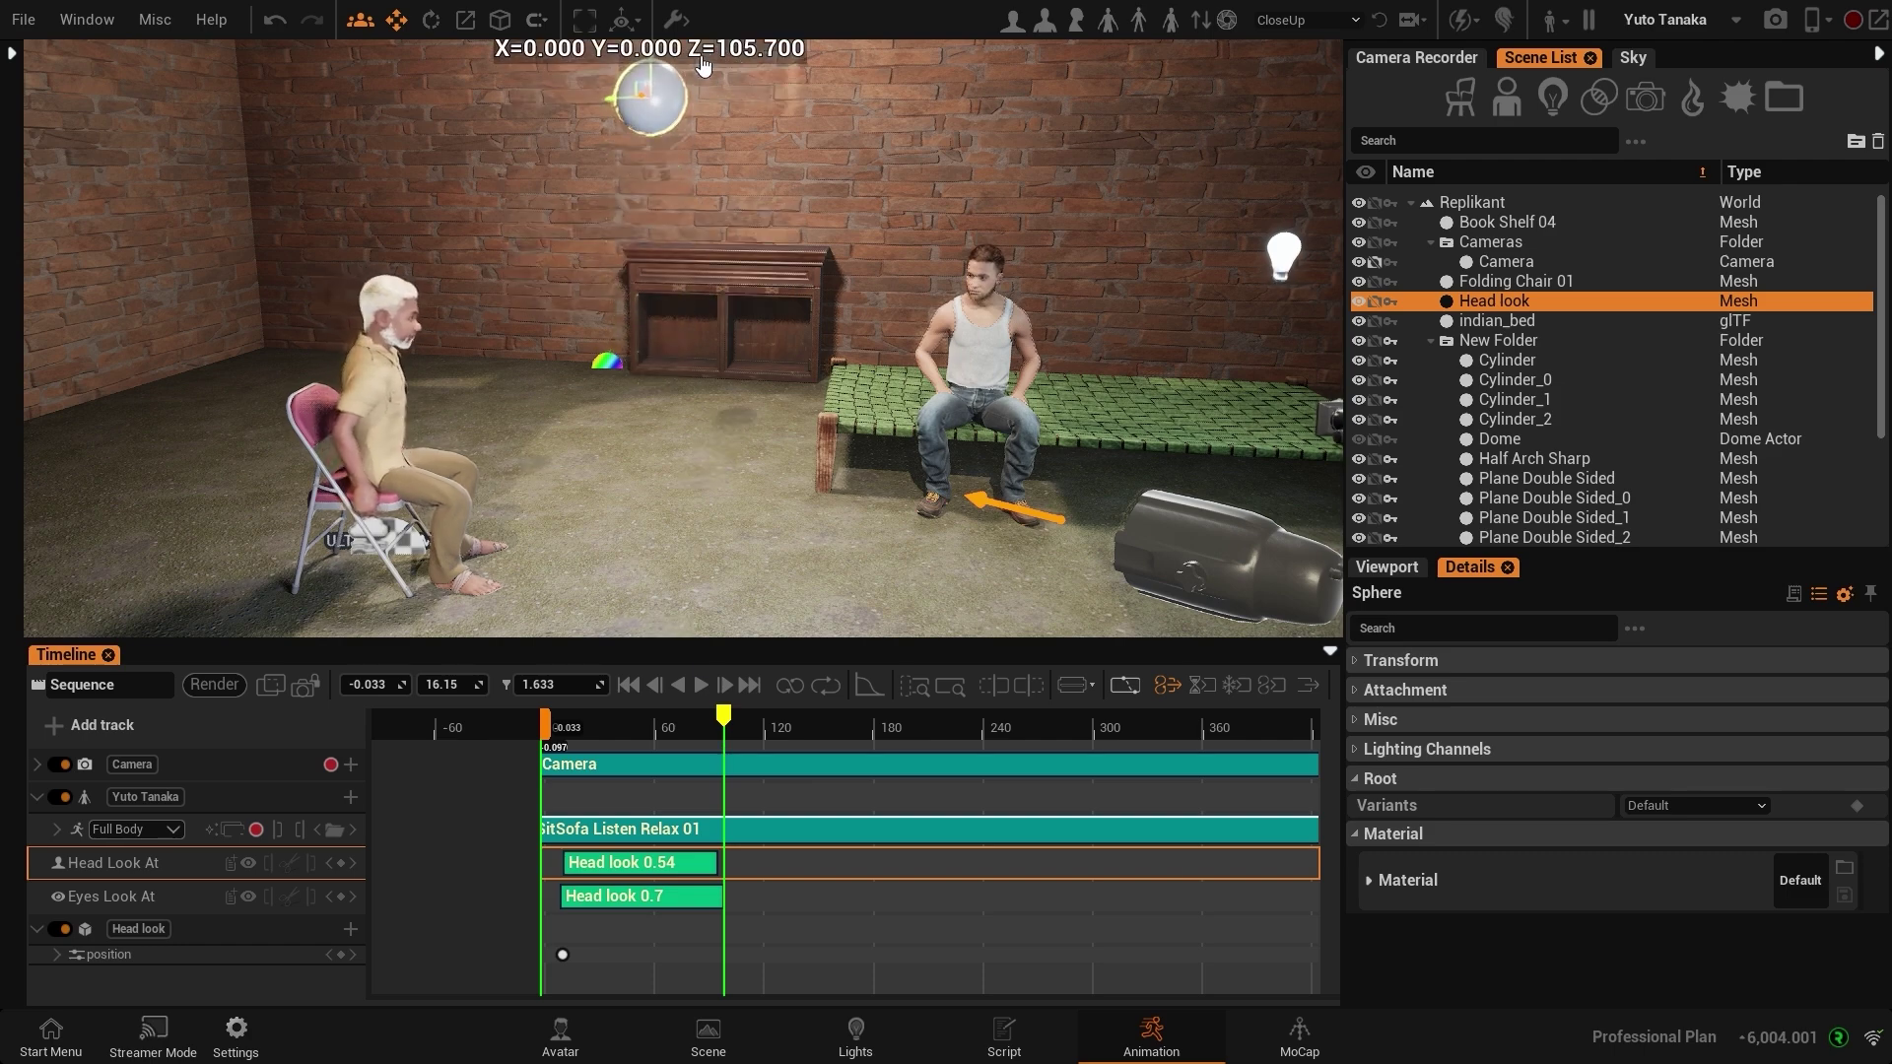
pyautogui.click(343, 956)
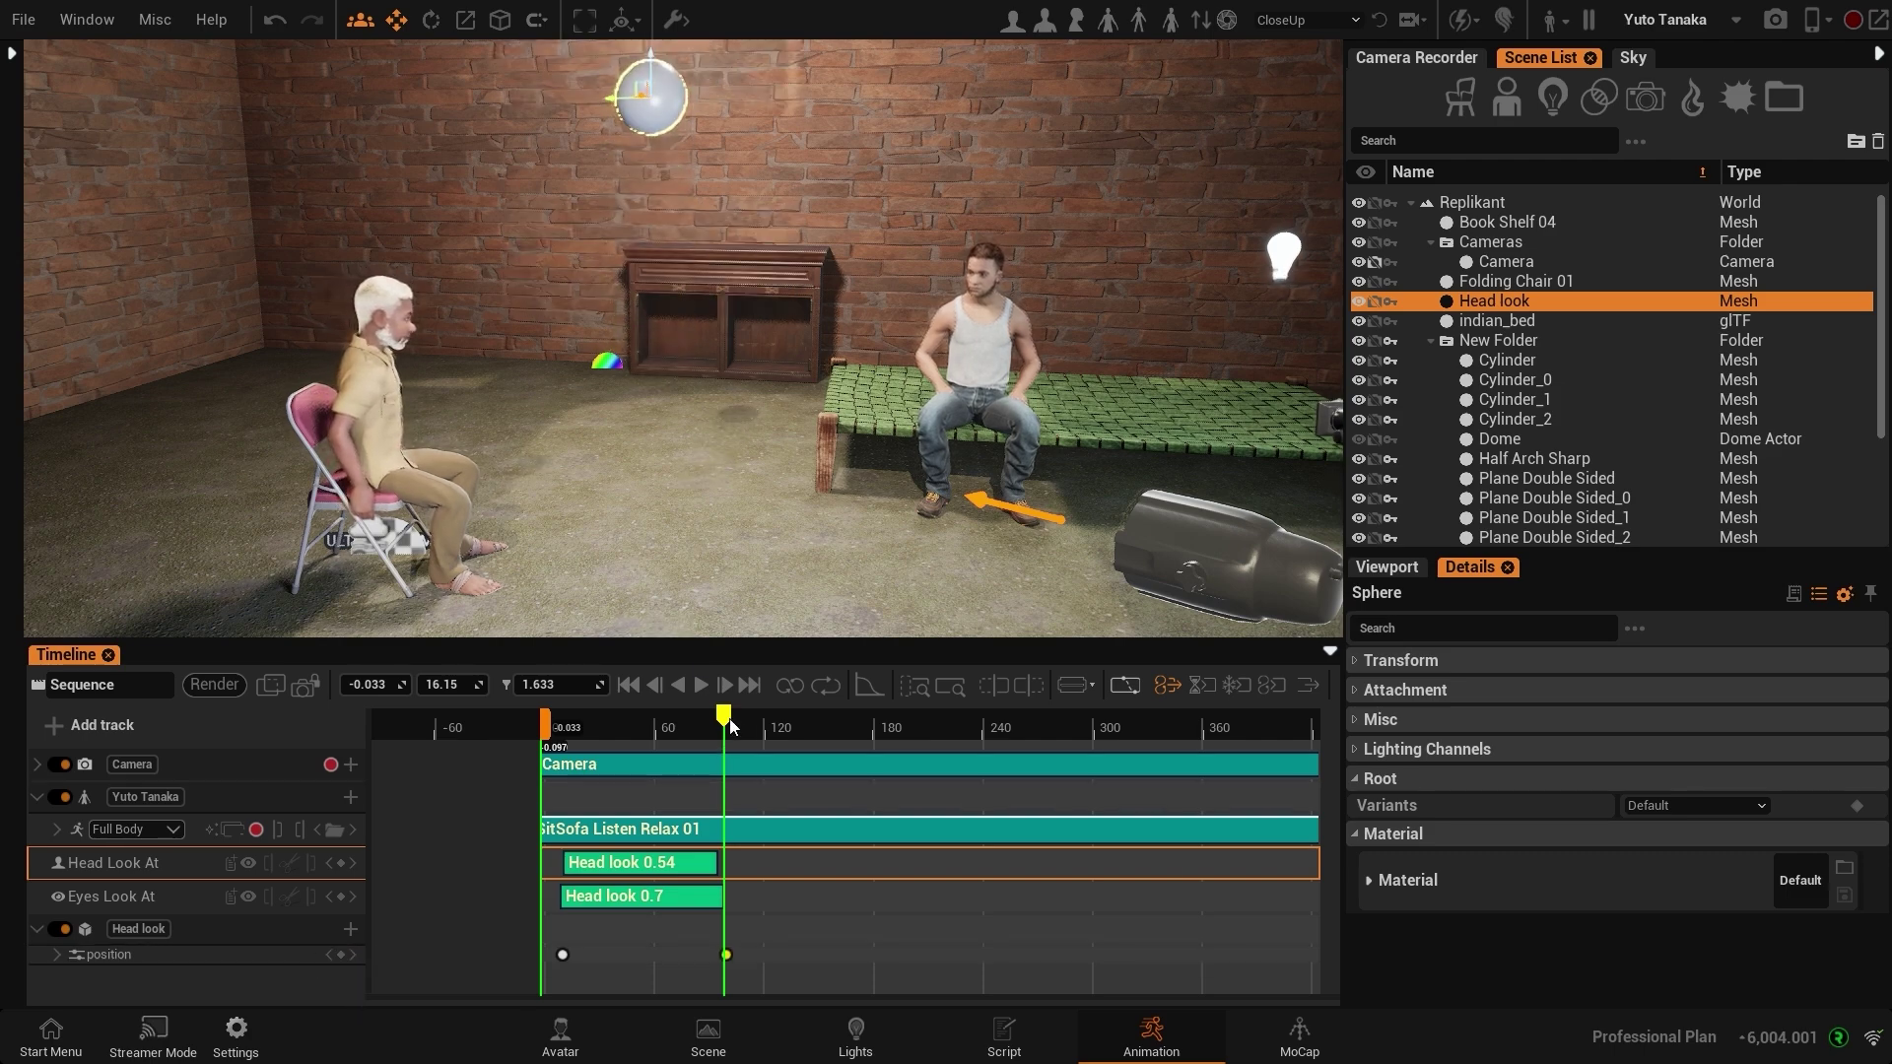
# Step: Lower the sphere toward the floor and add a position key at 2.617
pyautogui.moveTo(726, 722); pyautogui.dragTo(832, 721)
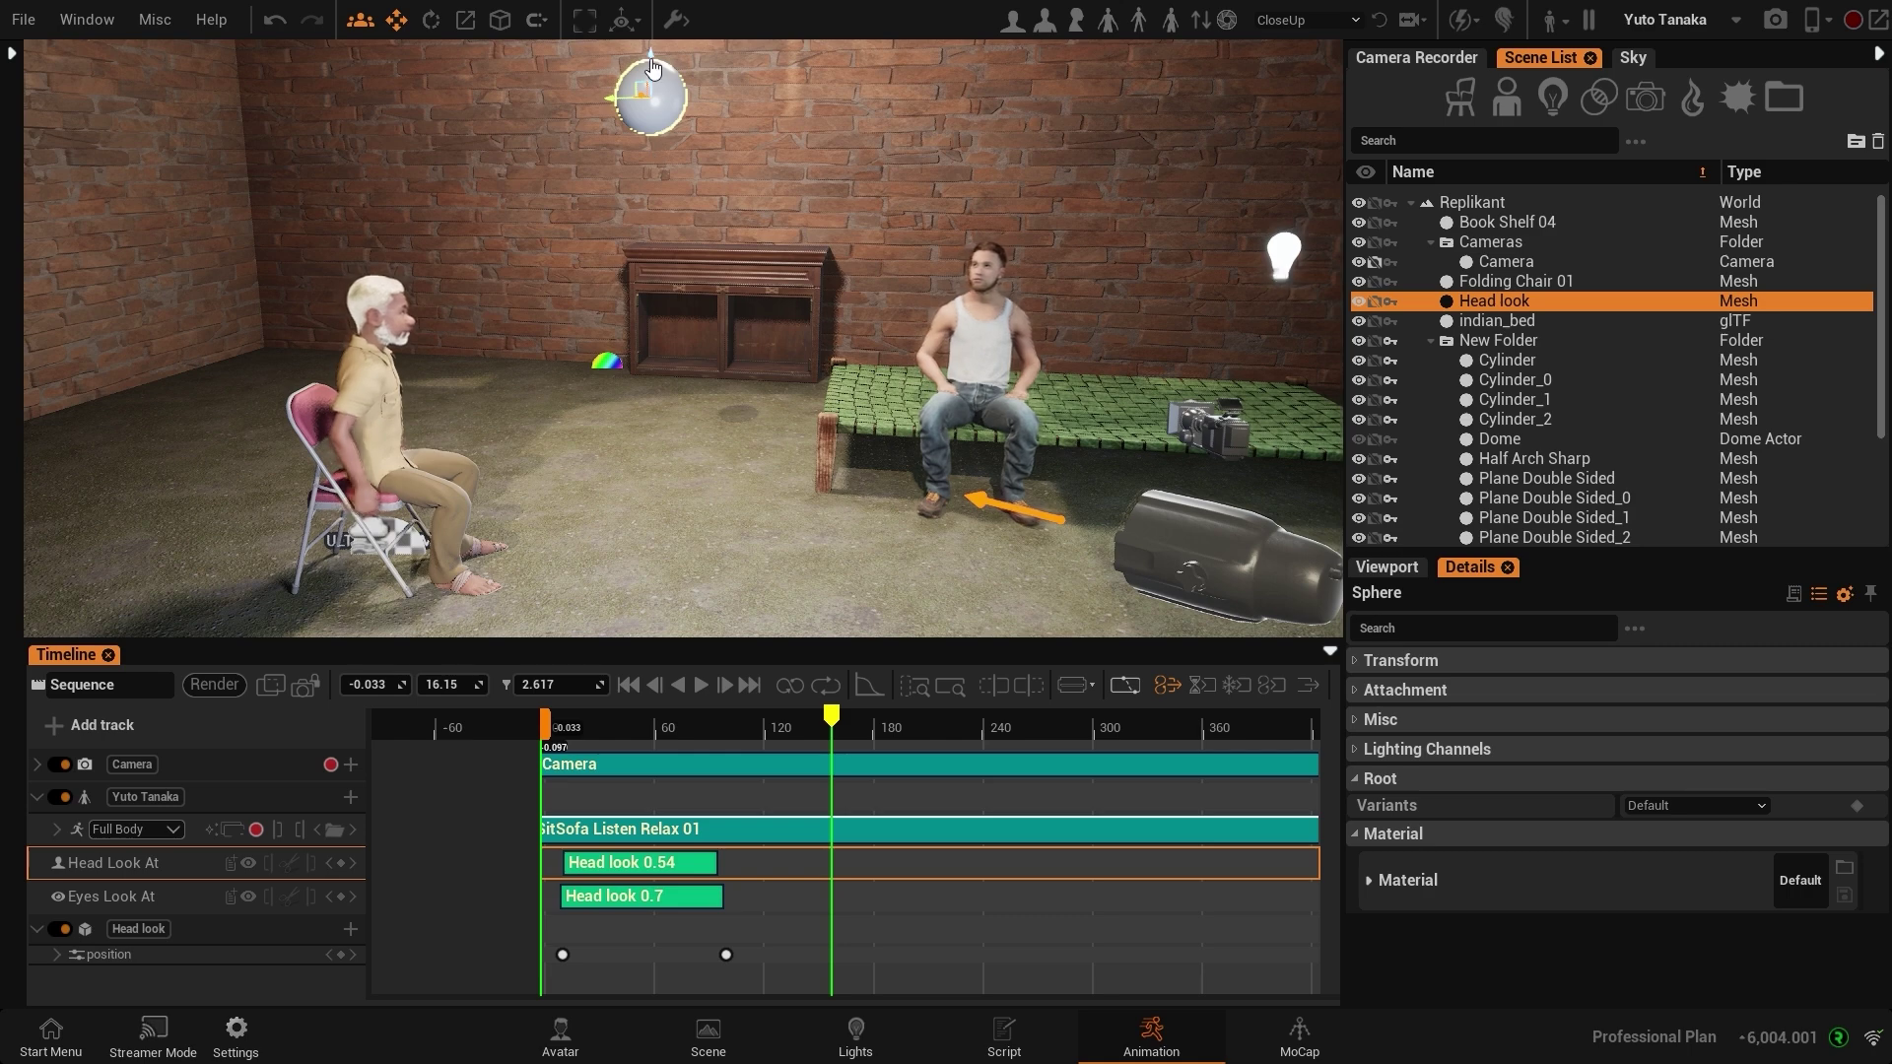
pyautogui.moveTo(653, 151); pyautogui.dragTo(656, 434)
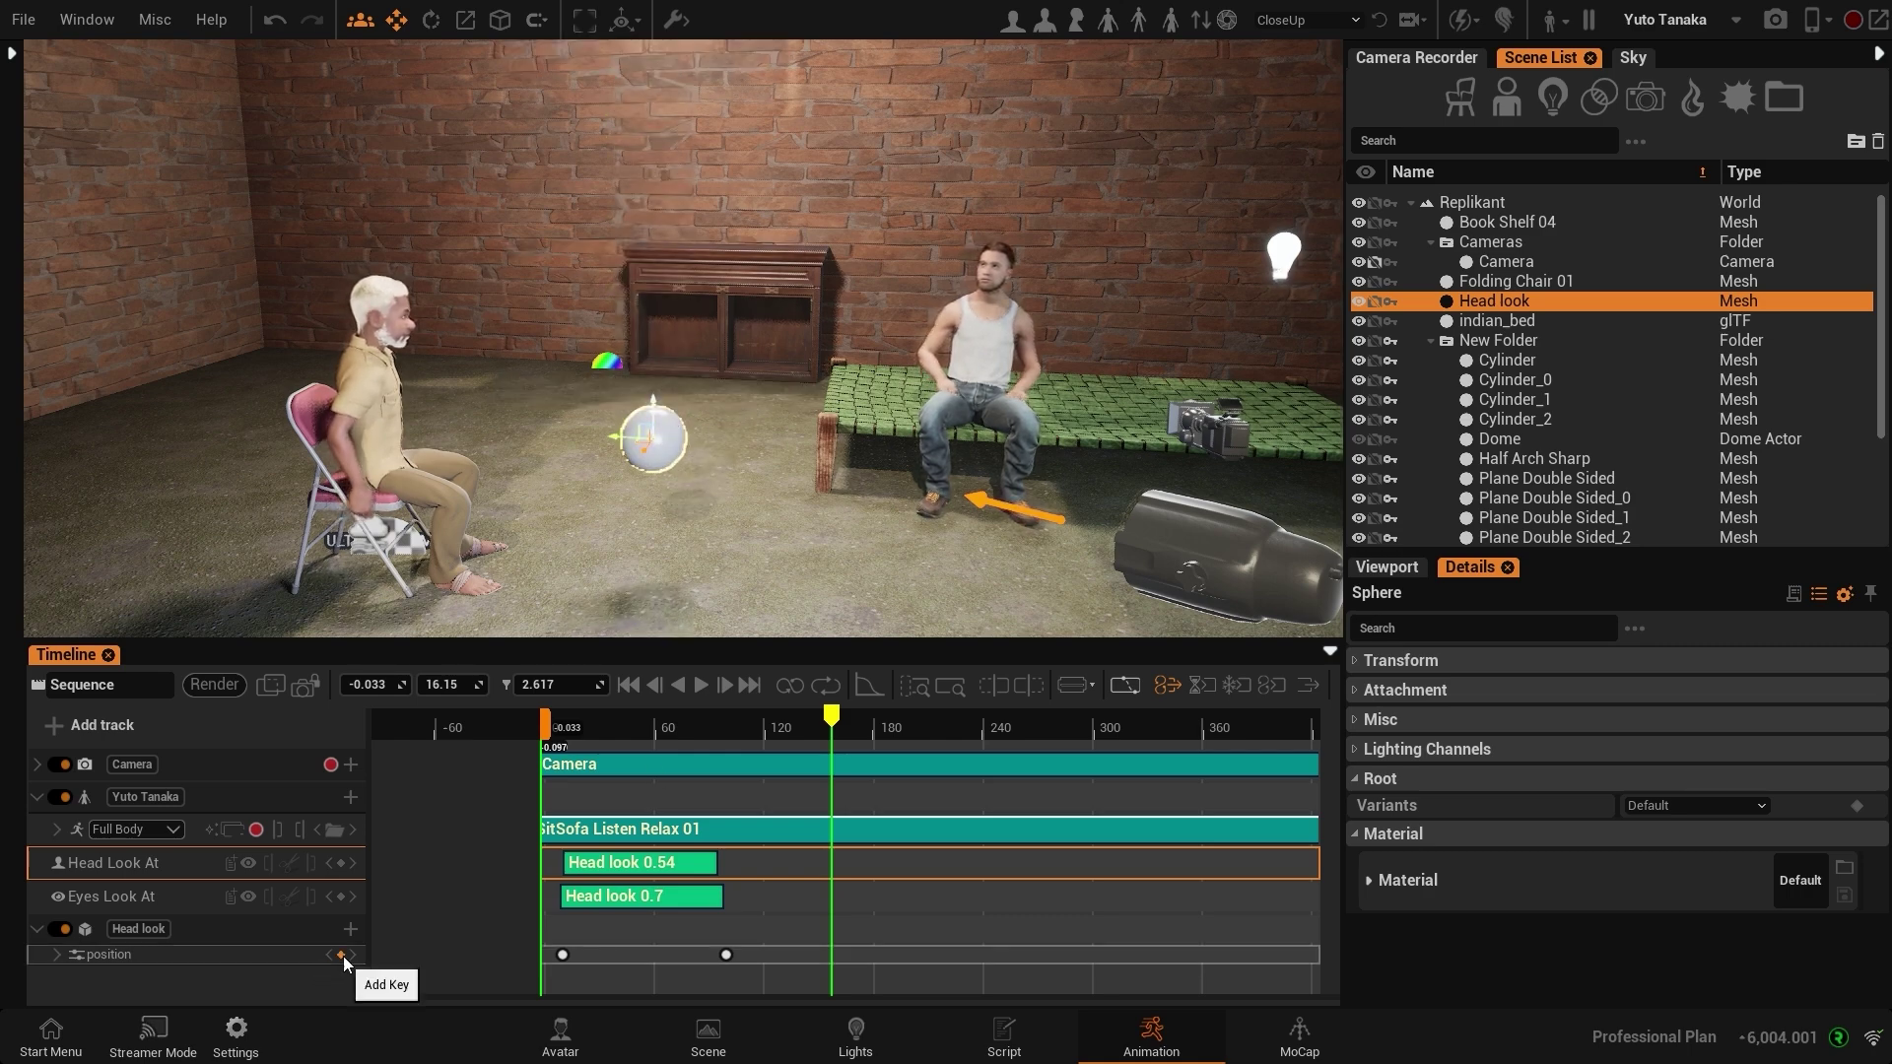
pyautogui.click(343, 955)
# Step: Move the sphere up beside the near end of the green bed and add a position key at 3.85
pyautogui.moveTo(833, 722); pyautogui.dragTo(965, 765)
pyautogui.keyDown('alt'); pyautogui.moveTo(739, 493); pyautogui.dragTo(838, 494); pyautogui.keyUp('alt')
pyautogui.moveTo(696, 464); pyautogui.dragTo(581, 395)
pyautogui.click(343, 955)
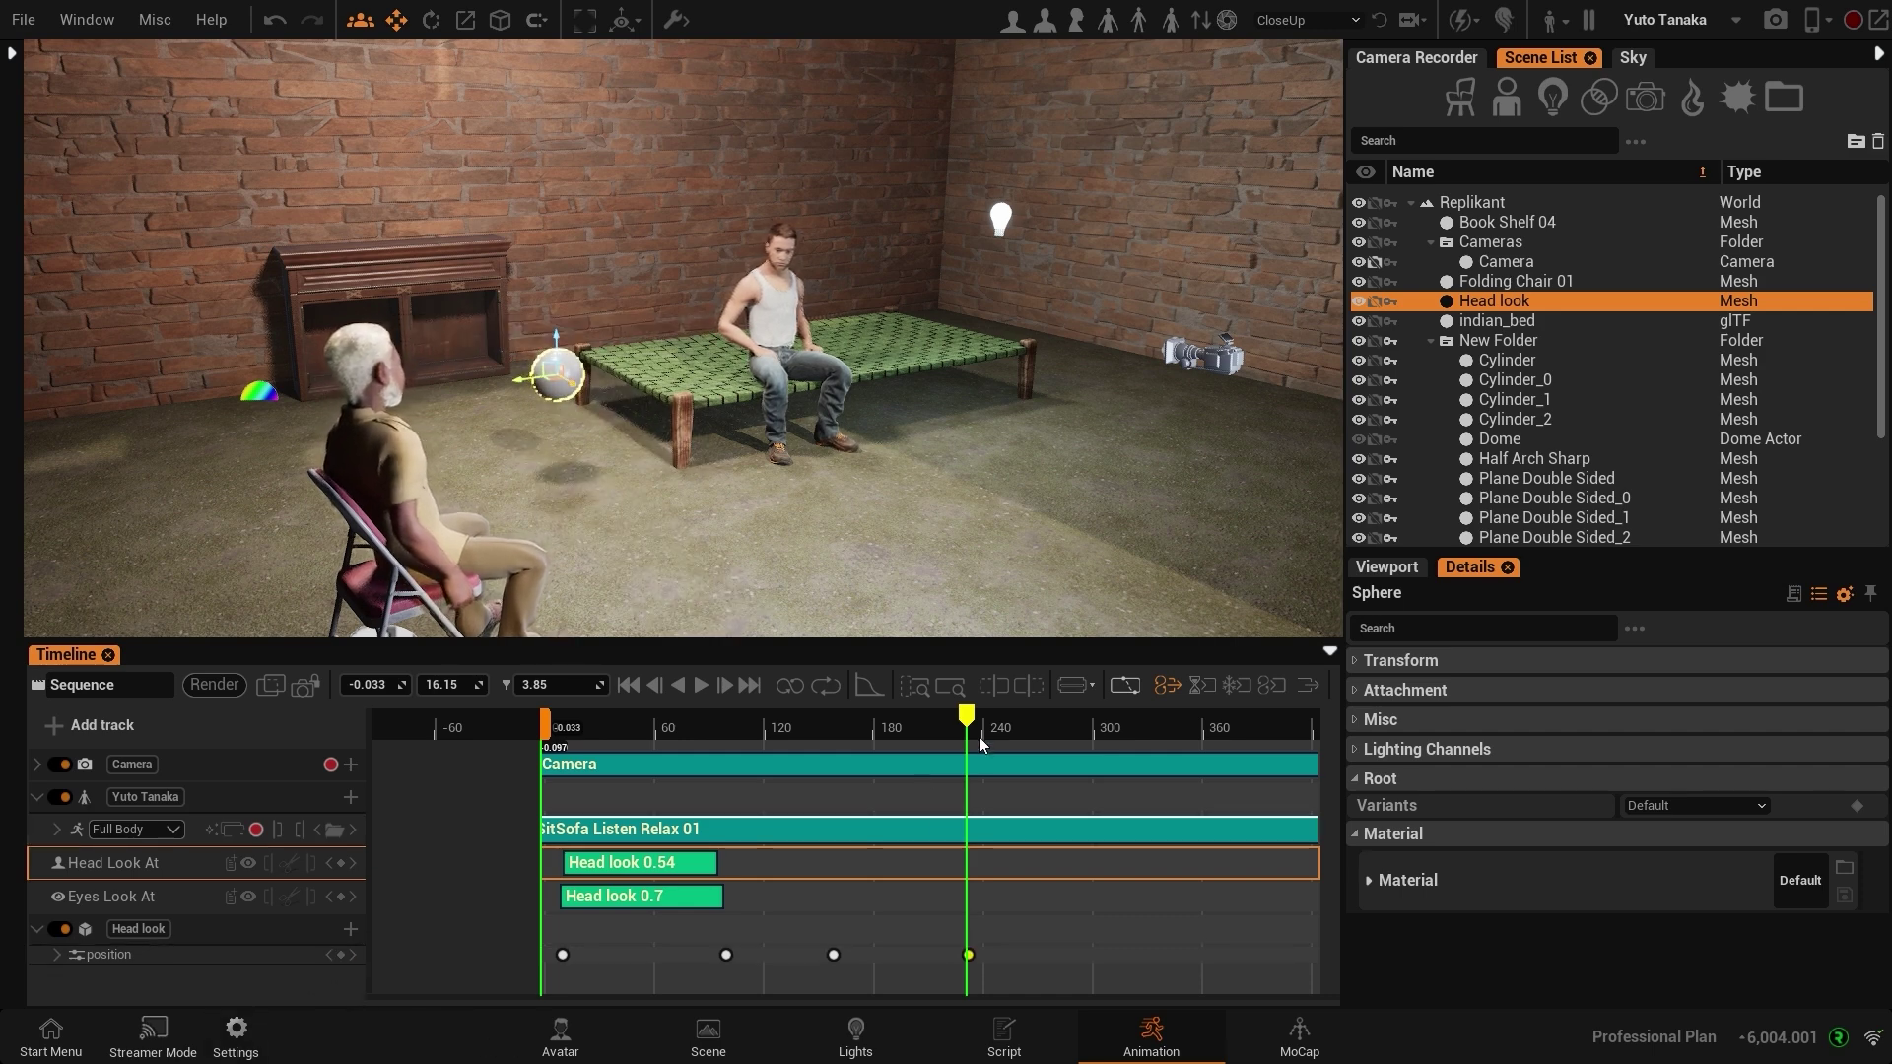
# Step: Move the sphere past the far end of the bed, above the floor, and add a position key at 6.033
pyautogui.moveTo(979, 736); pyautogui.dragTo(1206, 739)
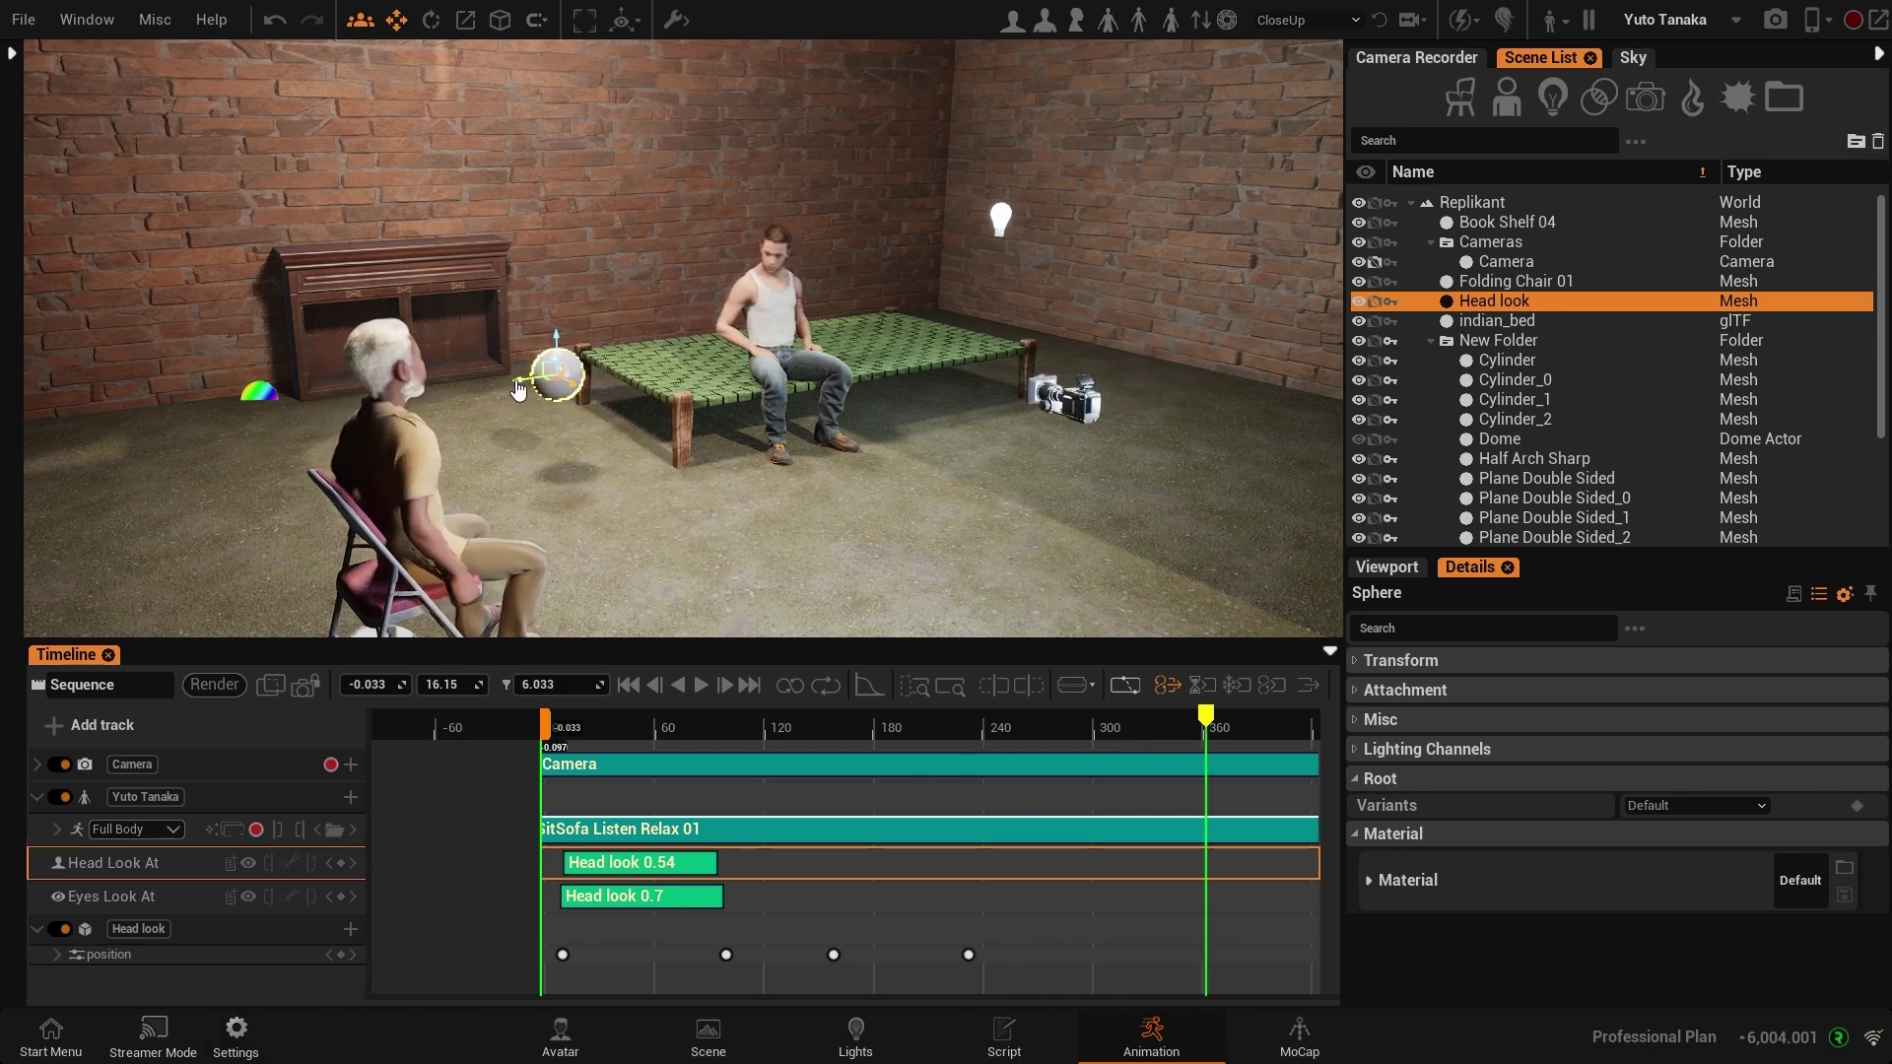
pyautogui.moveTo(530, 393); pyautogui.dragTo(1053, 314)
pyautogui.click(343, 955)
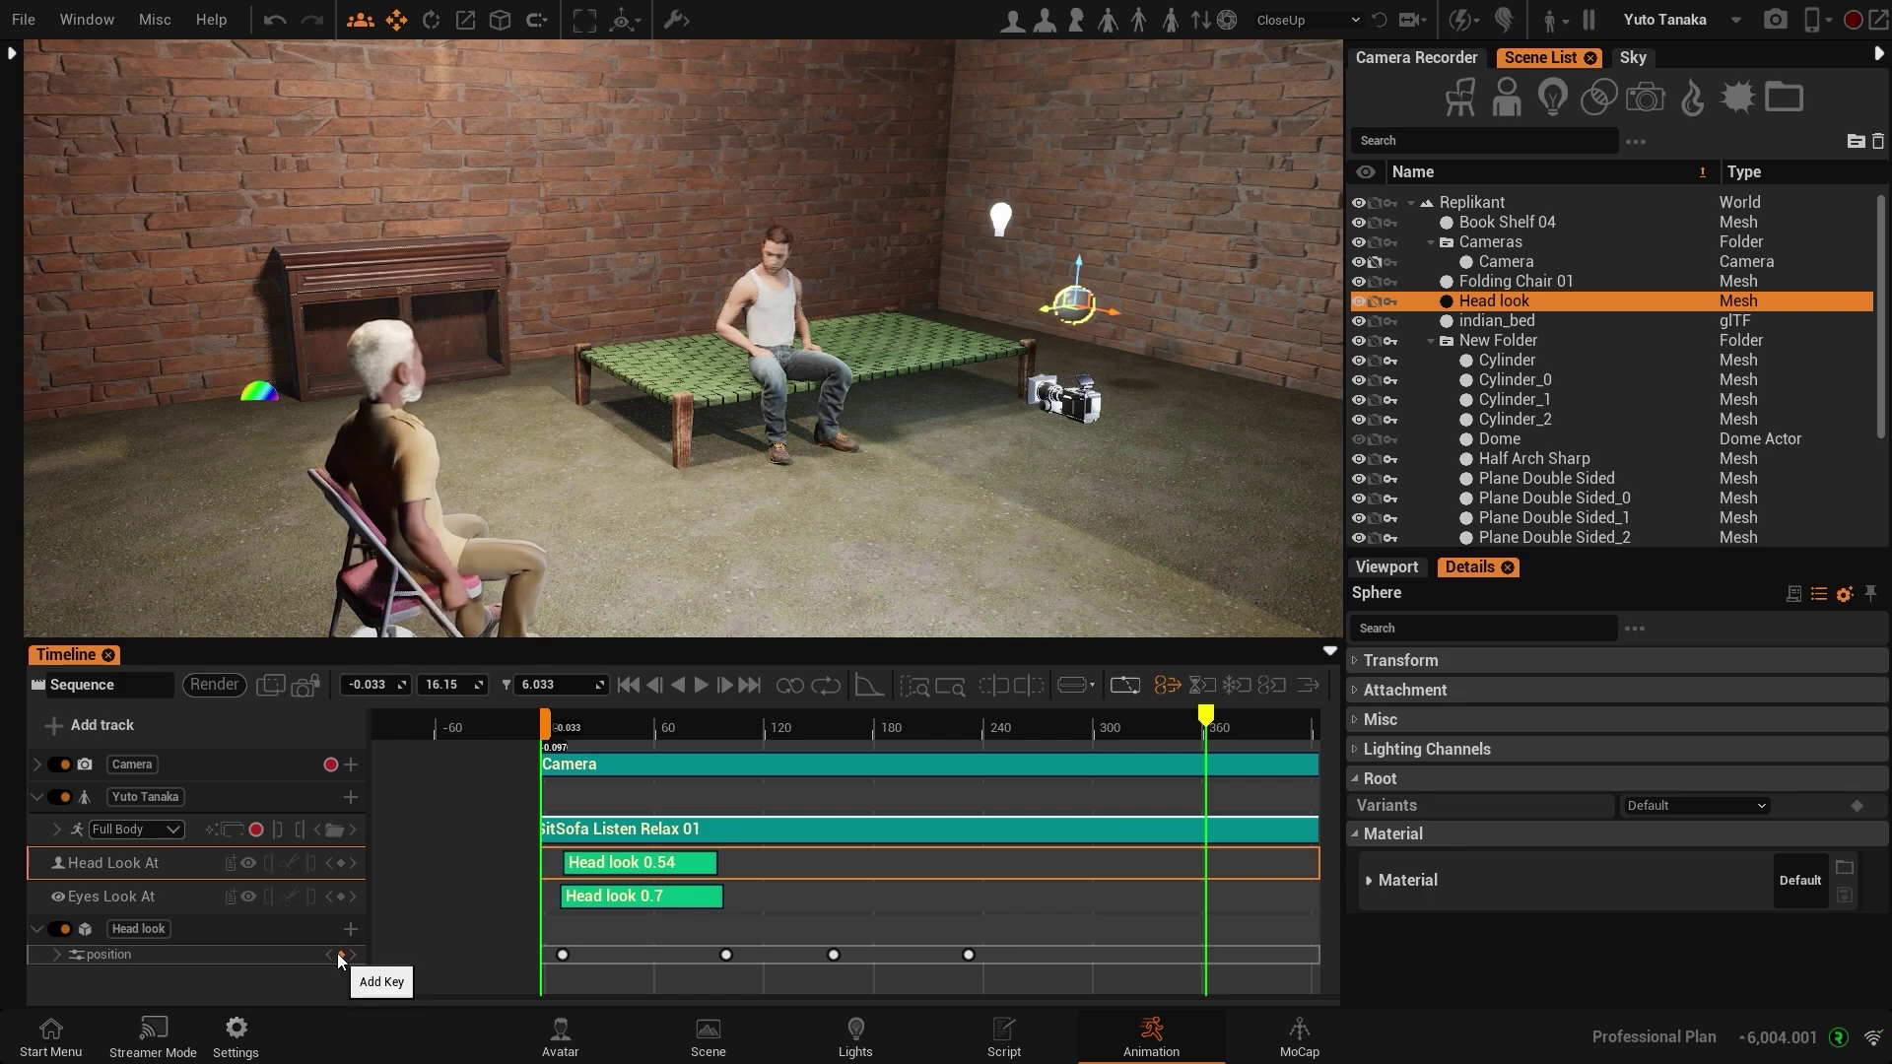
# Step: Scrub back through the sphere's position keys and play the head and eye movement through the scene camera from 0.2
pyautogui.click(1173, 735)
pyautogui.moveTo(1097, 735); pyautogui.dragTo(739, 791)
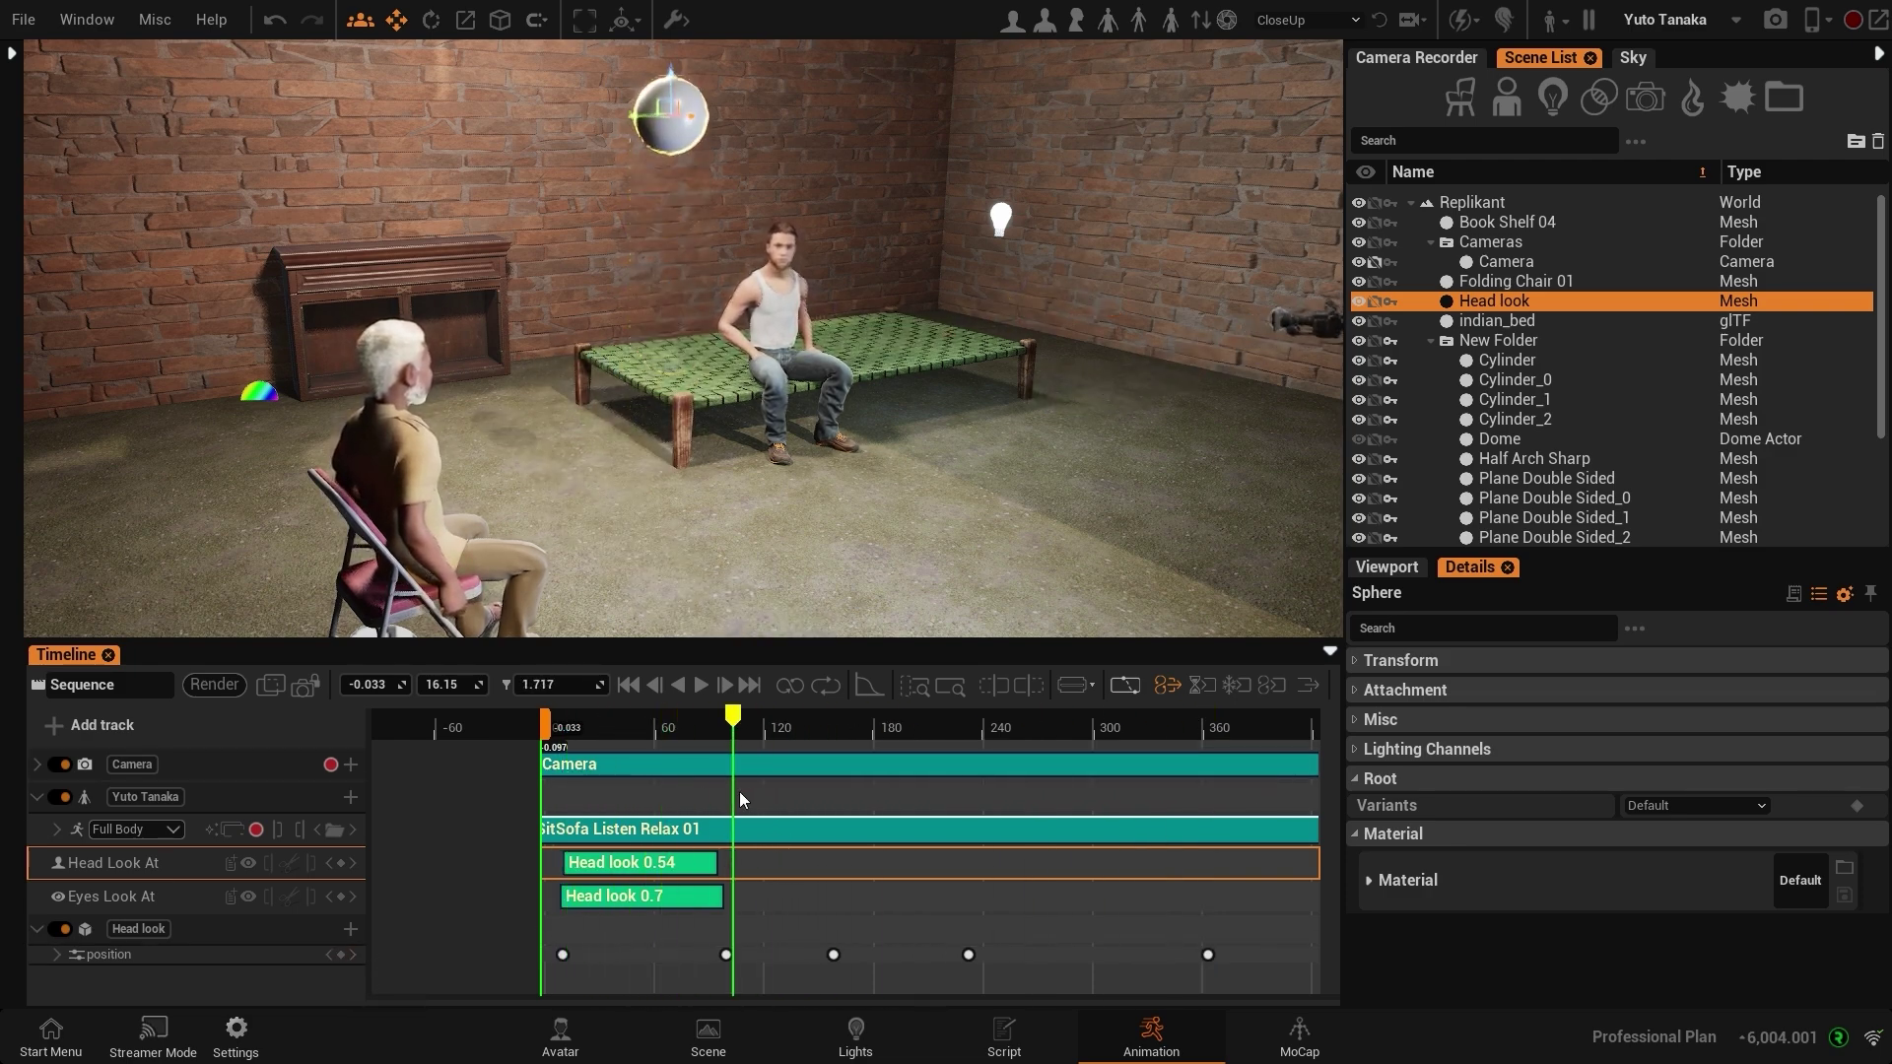
pyautogui.click(304, 688)
pyautogui.moveTo(647, 725); pyautogui.dragTo(566, 740)
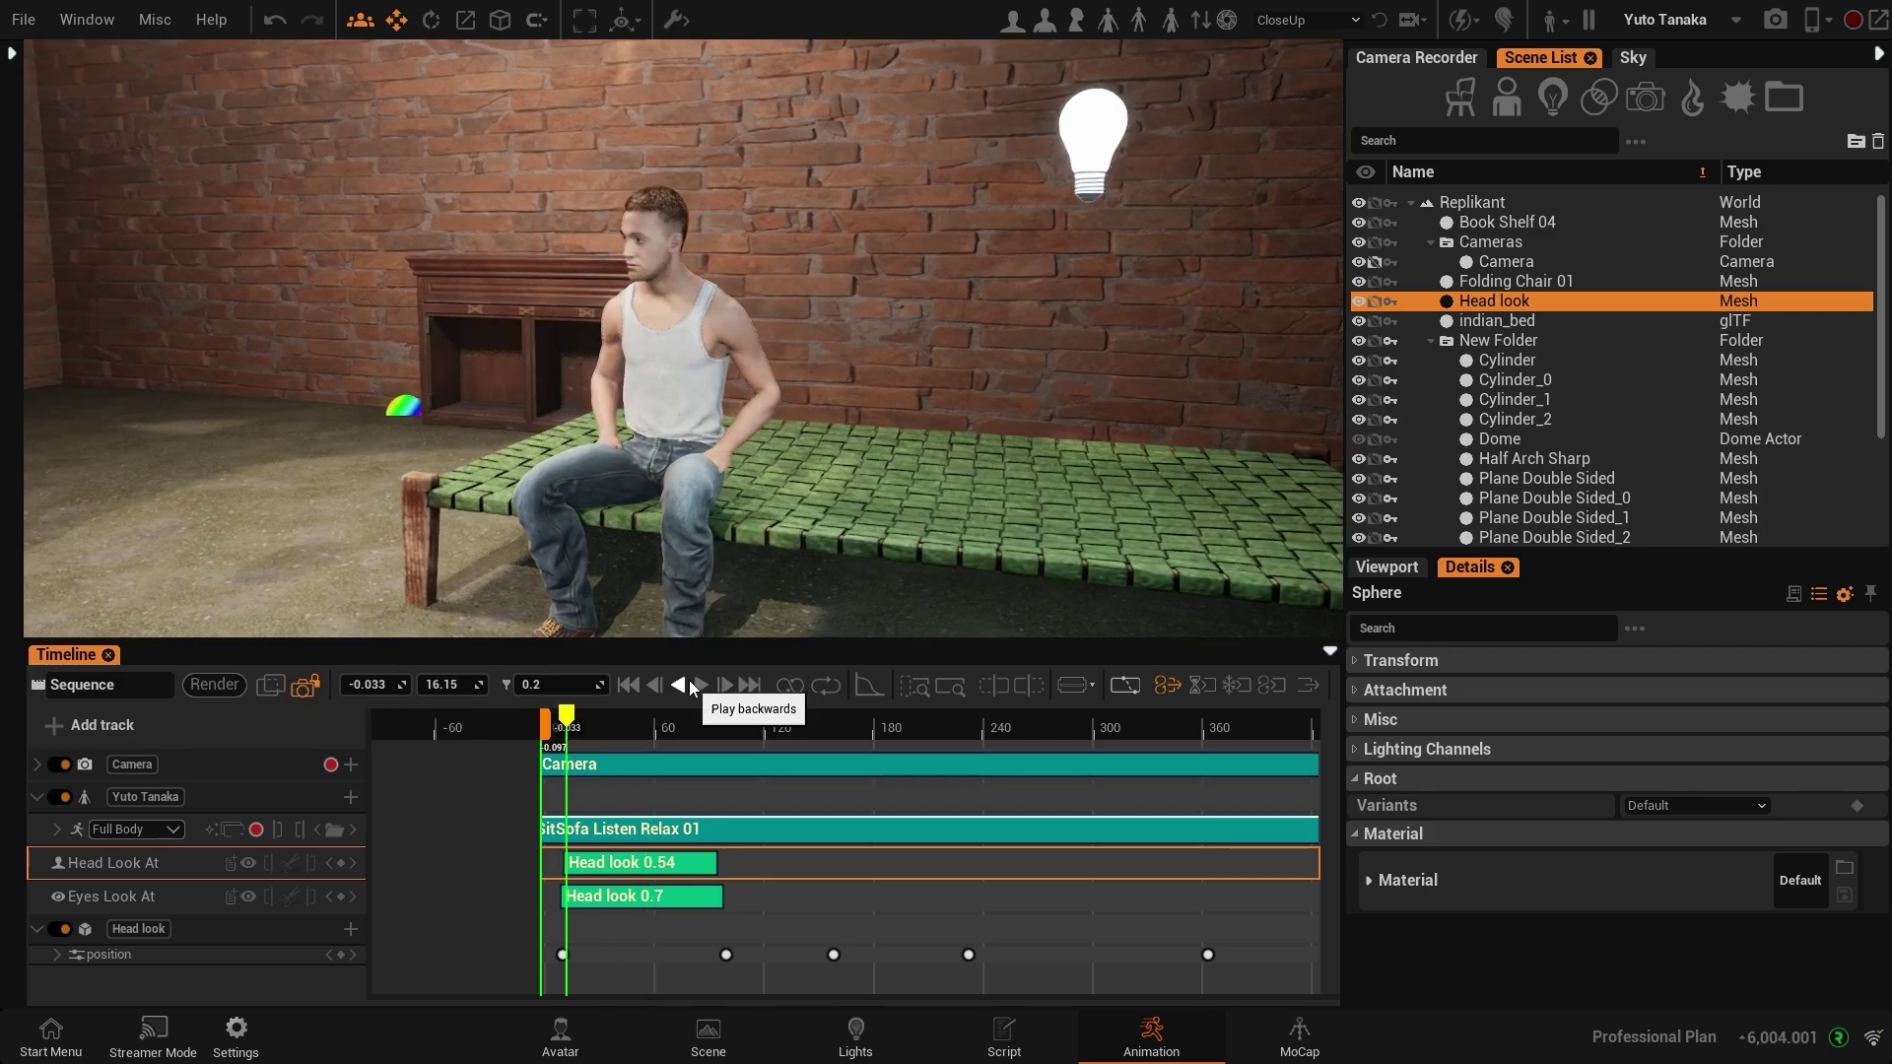
pyautogui.click(698, 686)
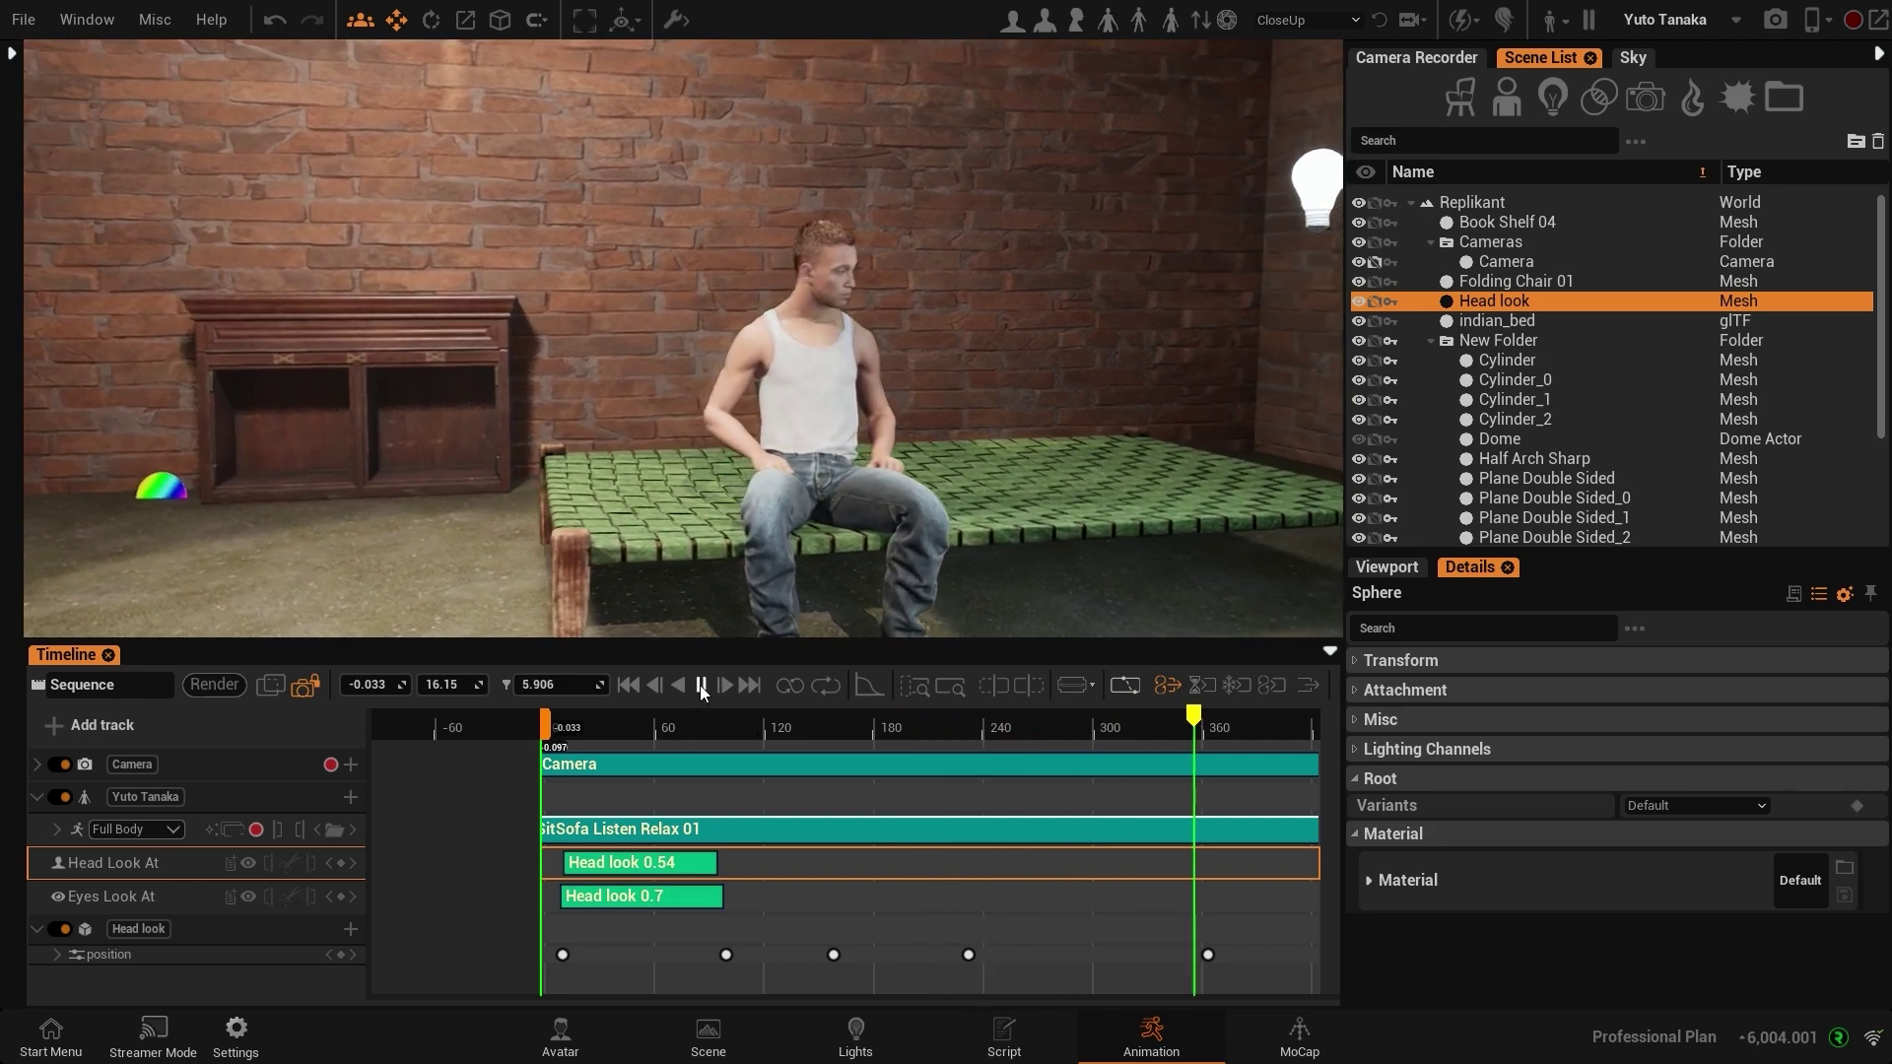
# Step: Leave the scene camera view at 1.017 and hide the Head look sphere
pyautogui.moveTo(800, 739); pyautogui.dragTo(654, 726)
pyautogui.click(306, 685)
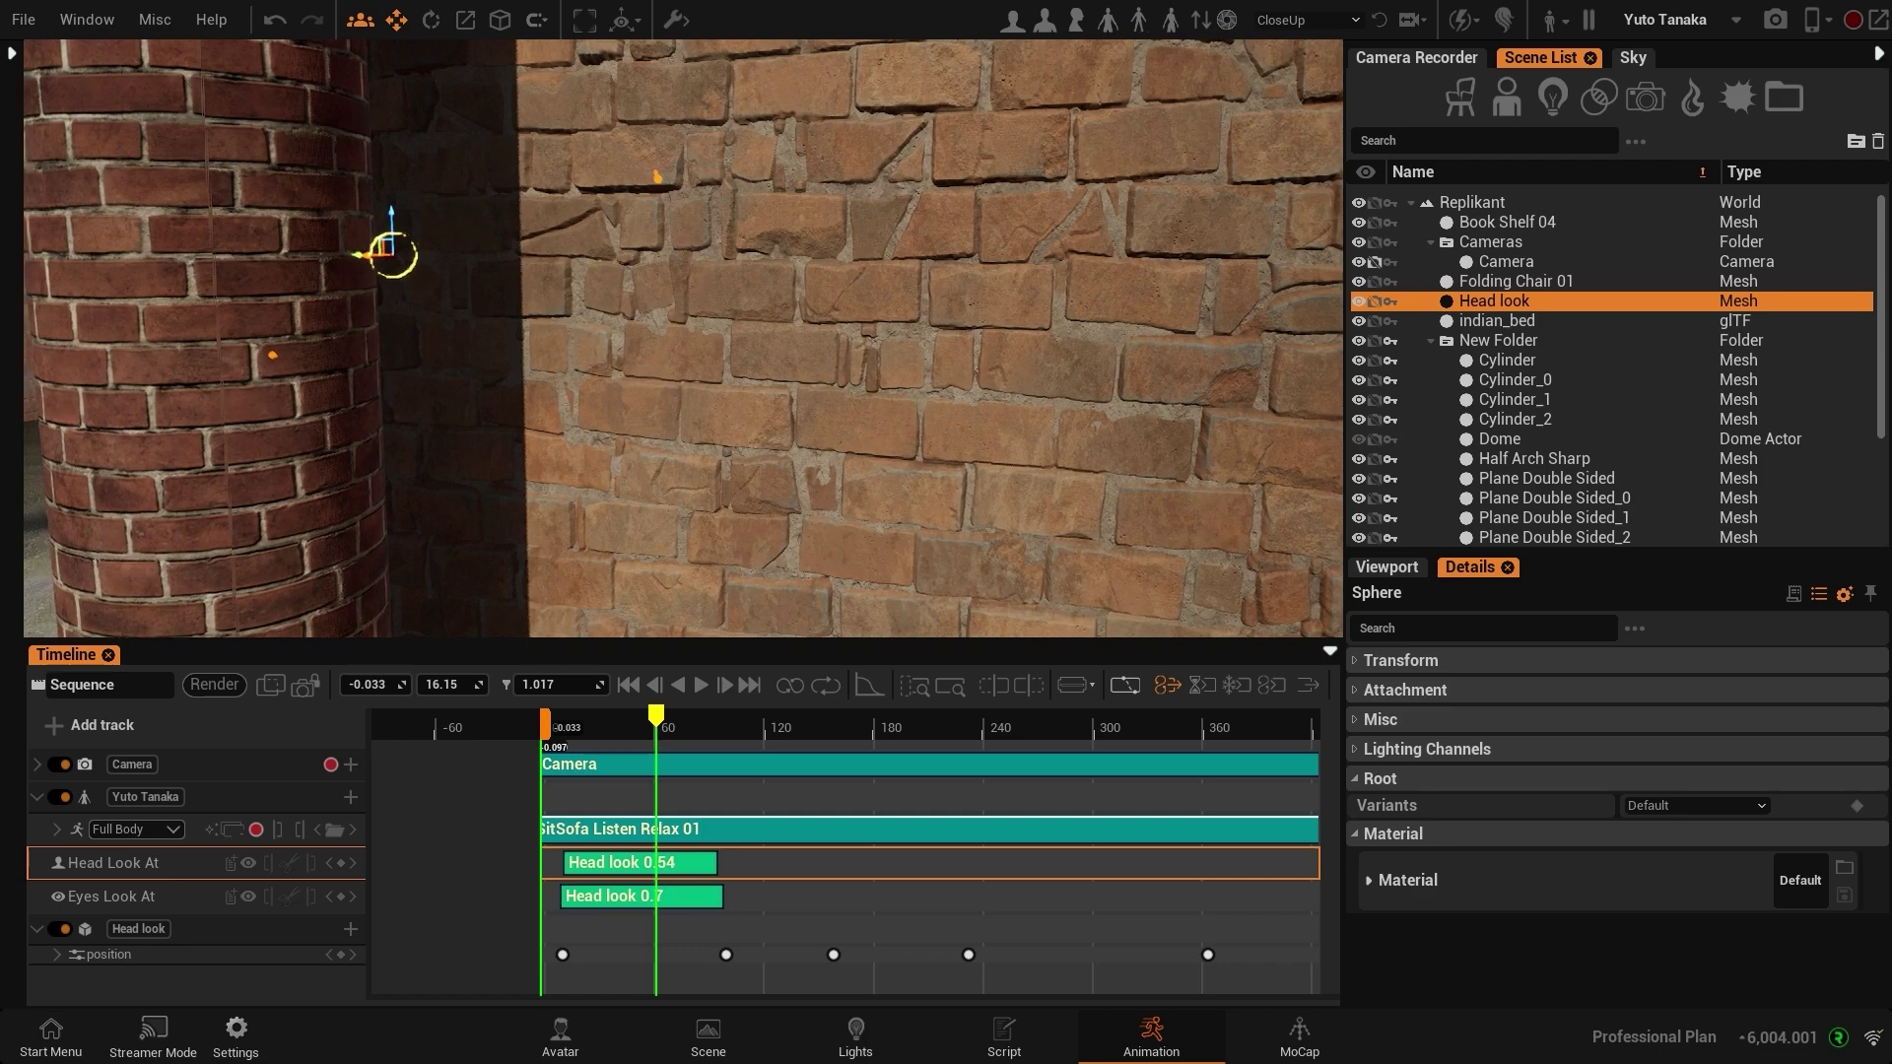
pyautogui.moveTo(683, 338); pyautogui.dragTo(394, 301, button='right')
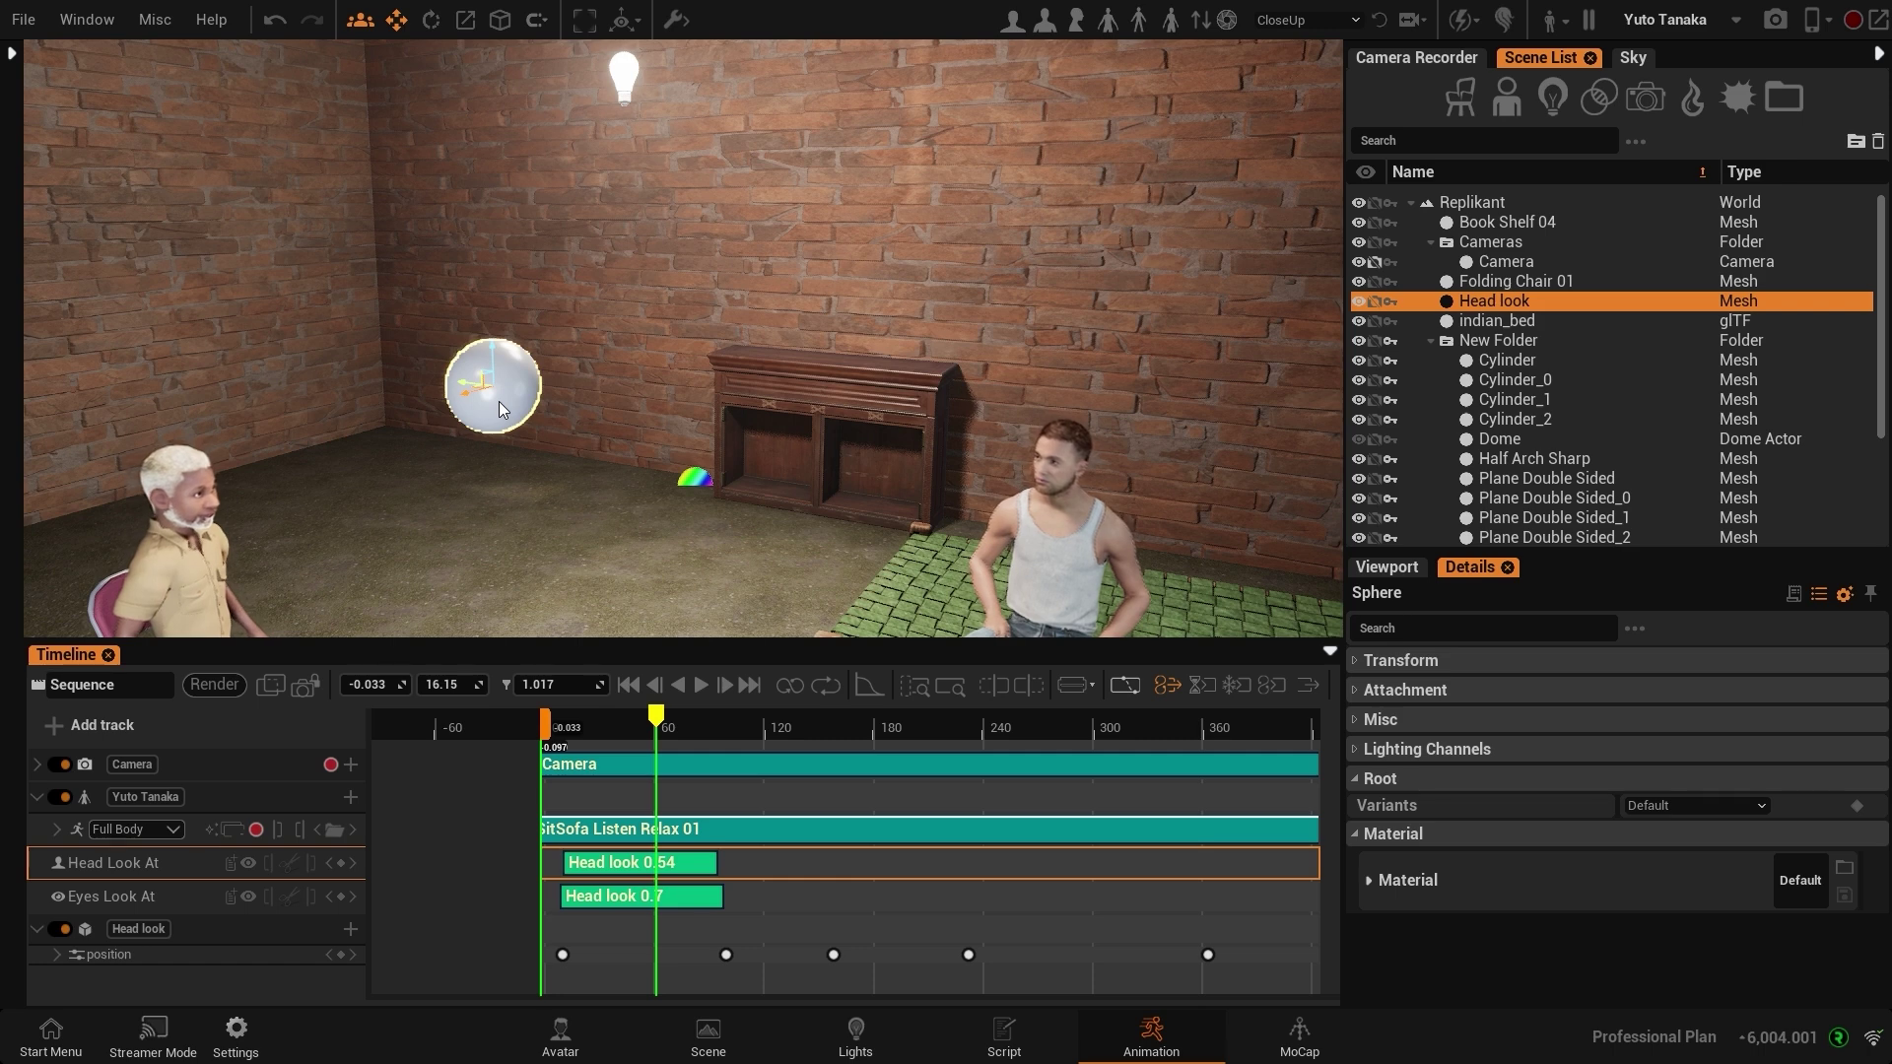
pyautogui.click(1360, 301)
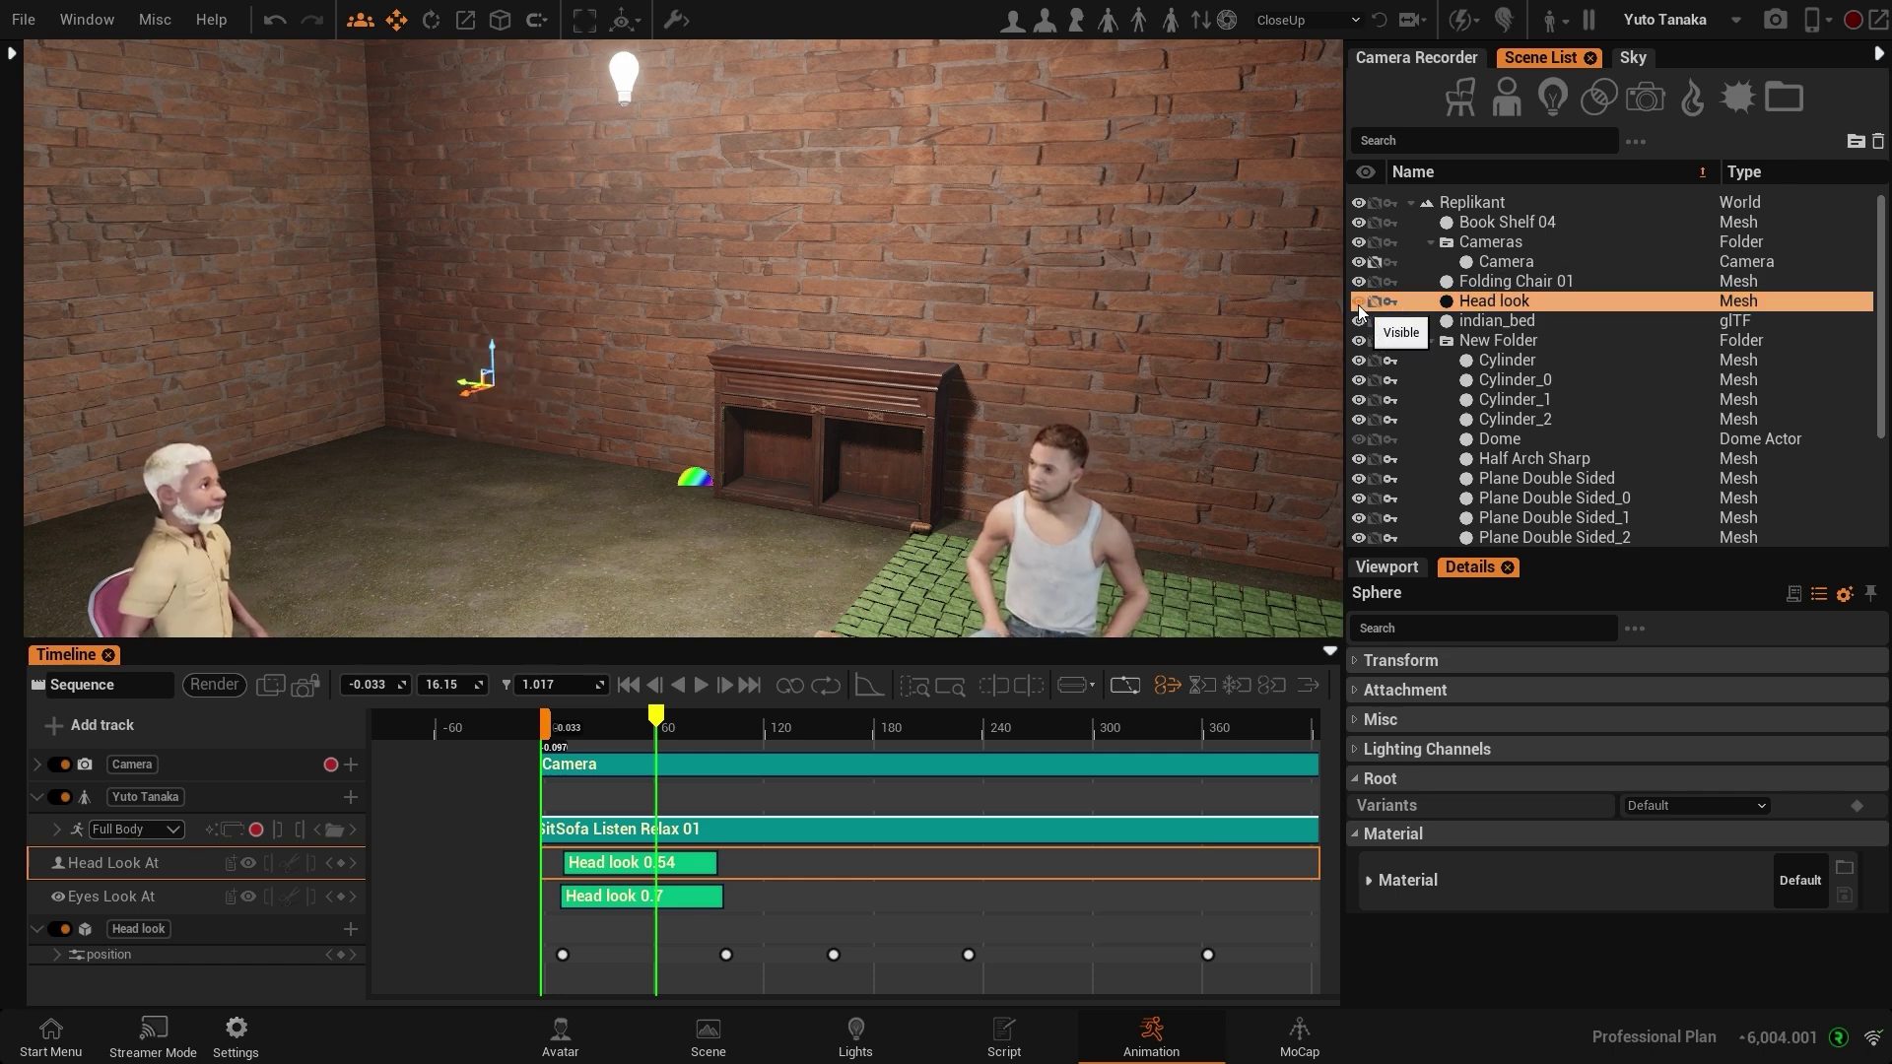
# Step: Scrub through the keyed range and inspect the avatar's head and eye movement up close with the sphere hidden
pyautogui.moveTo(676, 729); pyautogui.dragTo(605, 743)
pyautogui.moveTo(621, 532); pyautogui.dragTo(552, 483, button='right')
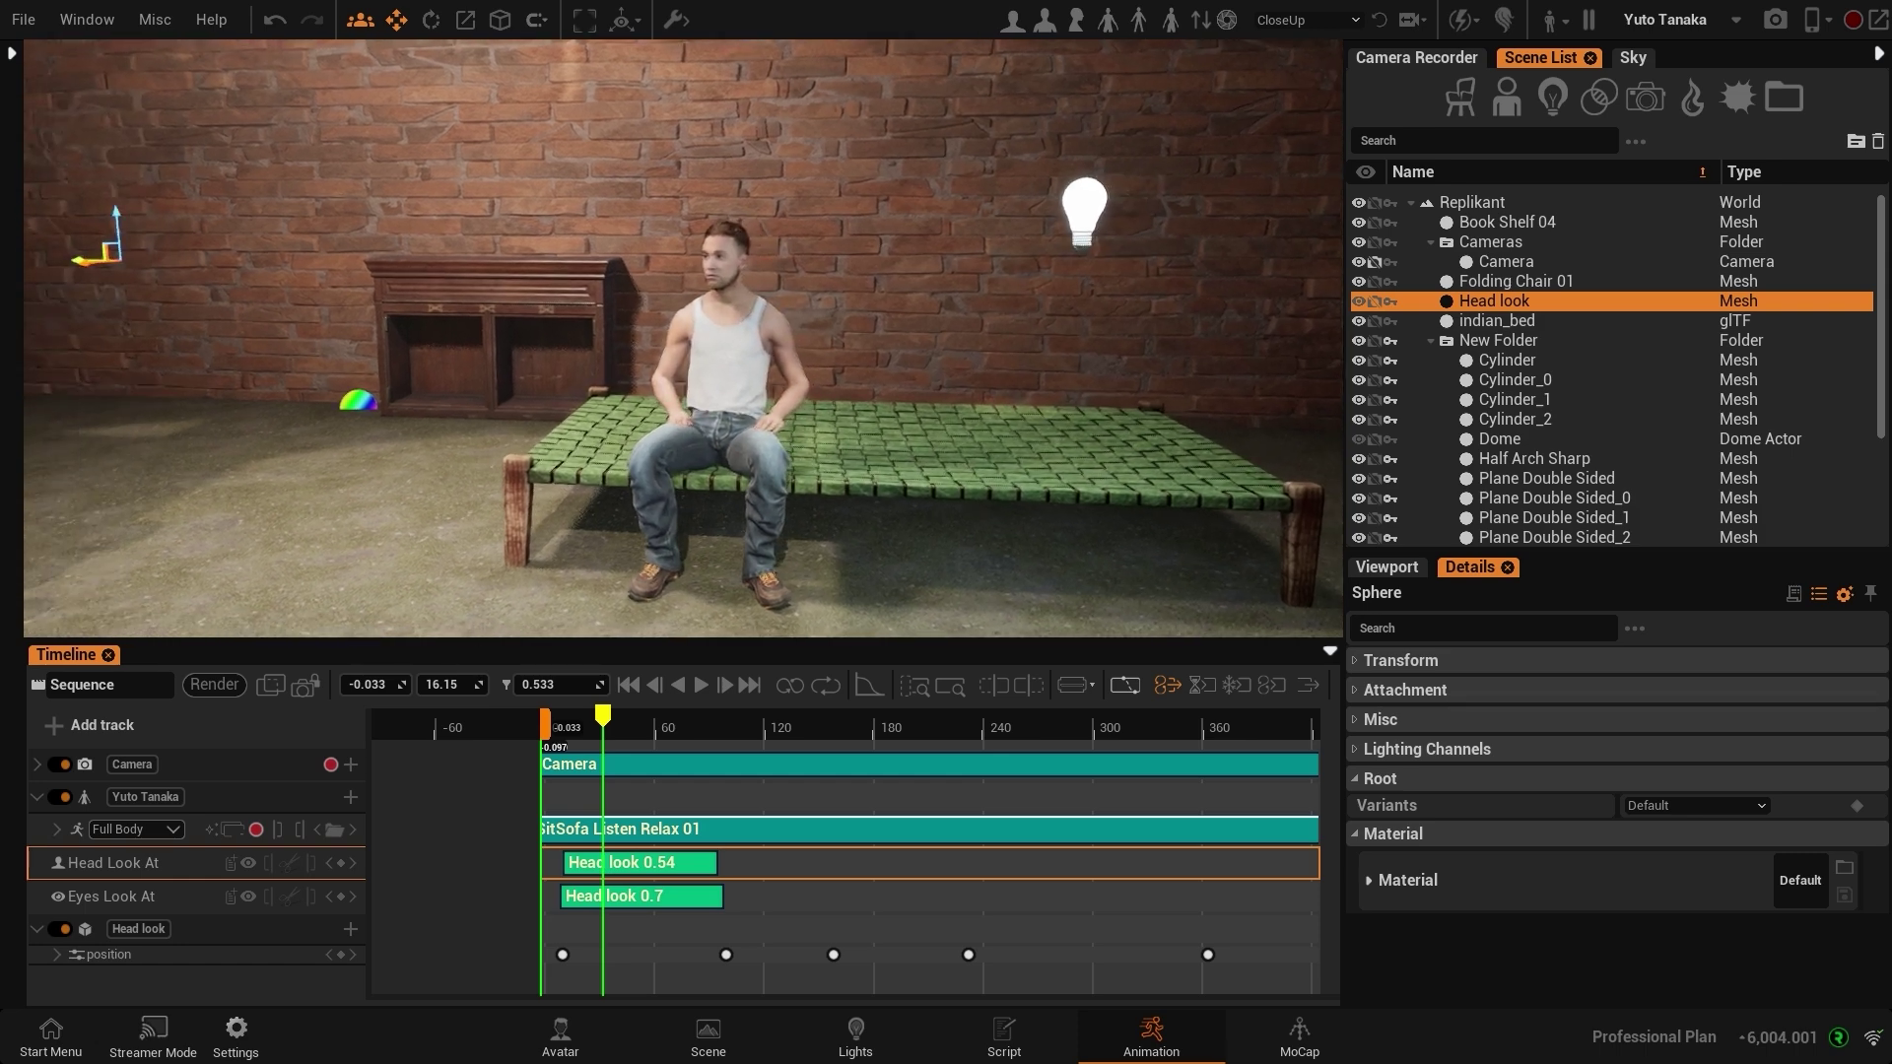
pyautogui.moveTo(641, 727); pyautogui.dragTo(585, 754)
pyautogui.moveTo(785, 347)
pyautogui.mouseDown(button='right')
pyautogui.moveTo(857, 347)
pyautogui.moveTo(768, 363)
pyautogui.mouseUp(button='right')
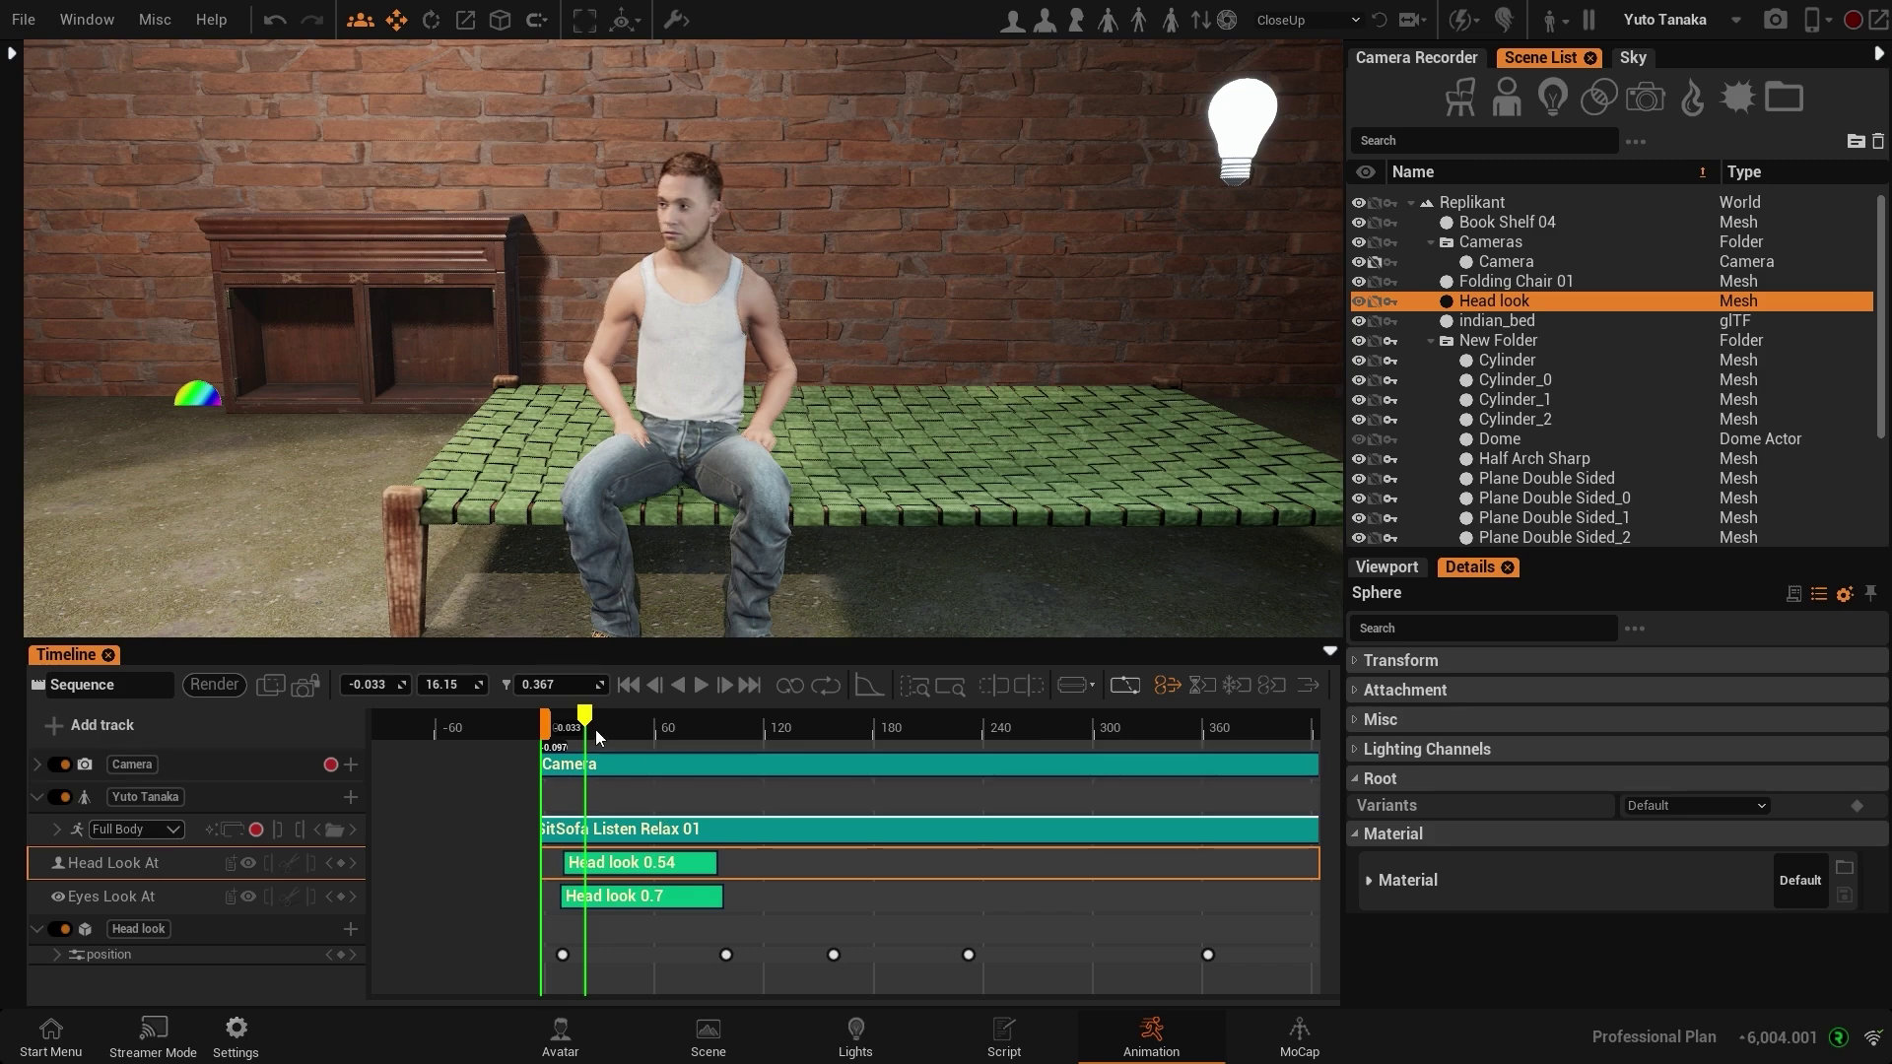
pyautogui.moveTo(591, 728); pyautogui.dragTo(683, 740)
pyautogui.moveTo(908, 749); pyautogui.dragTo(737, 744)
pyautogui.moveTo(683, 338); pyautogui.dragTo(562, 338, button='right')
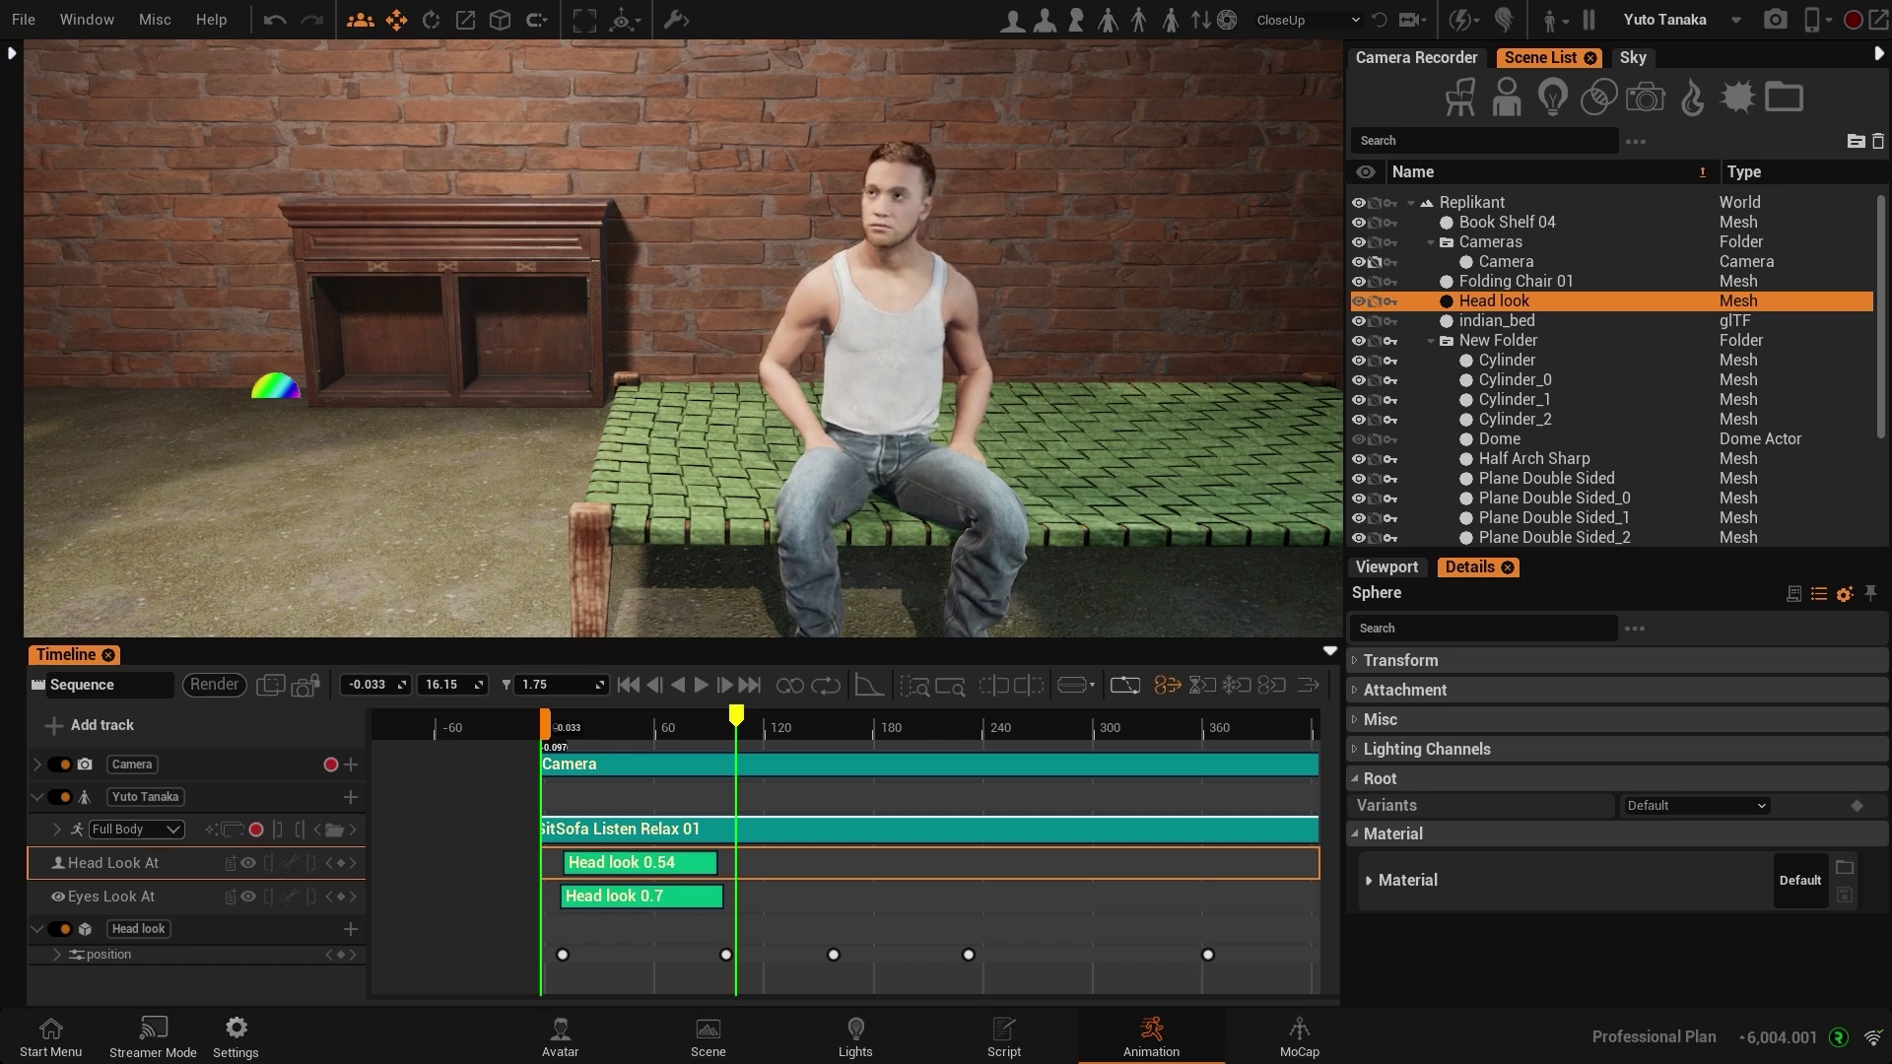
# Step: Play the finished look-at animation through the scene camera, restarting from the beginning of the sequence
pyautogui.click(700, 685)
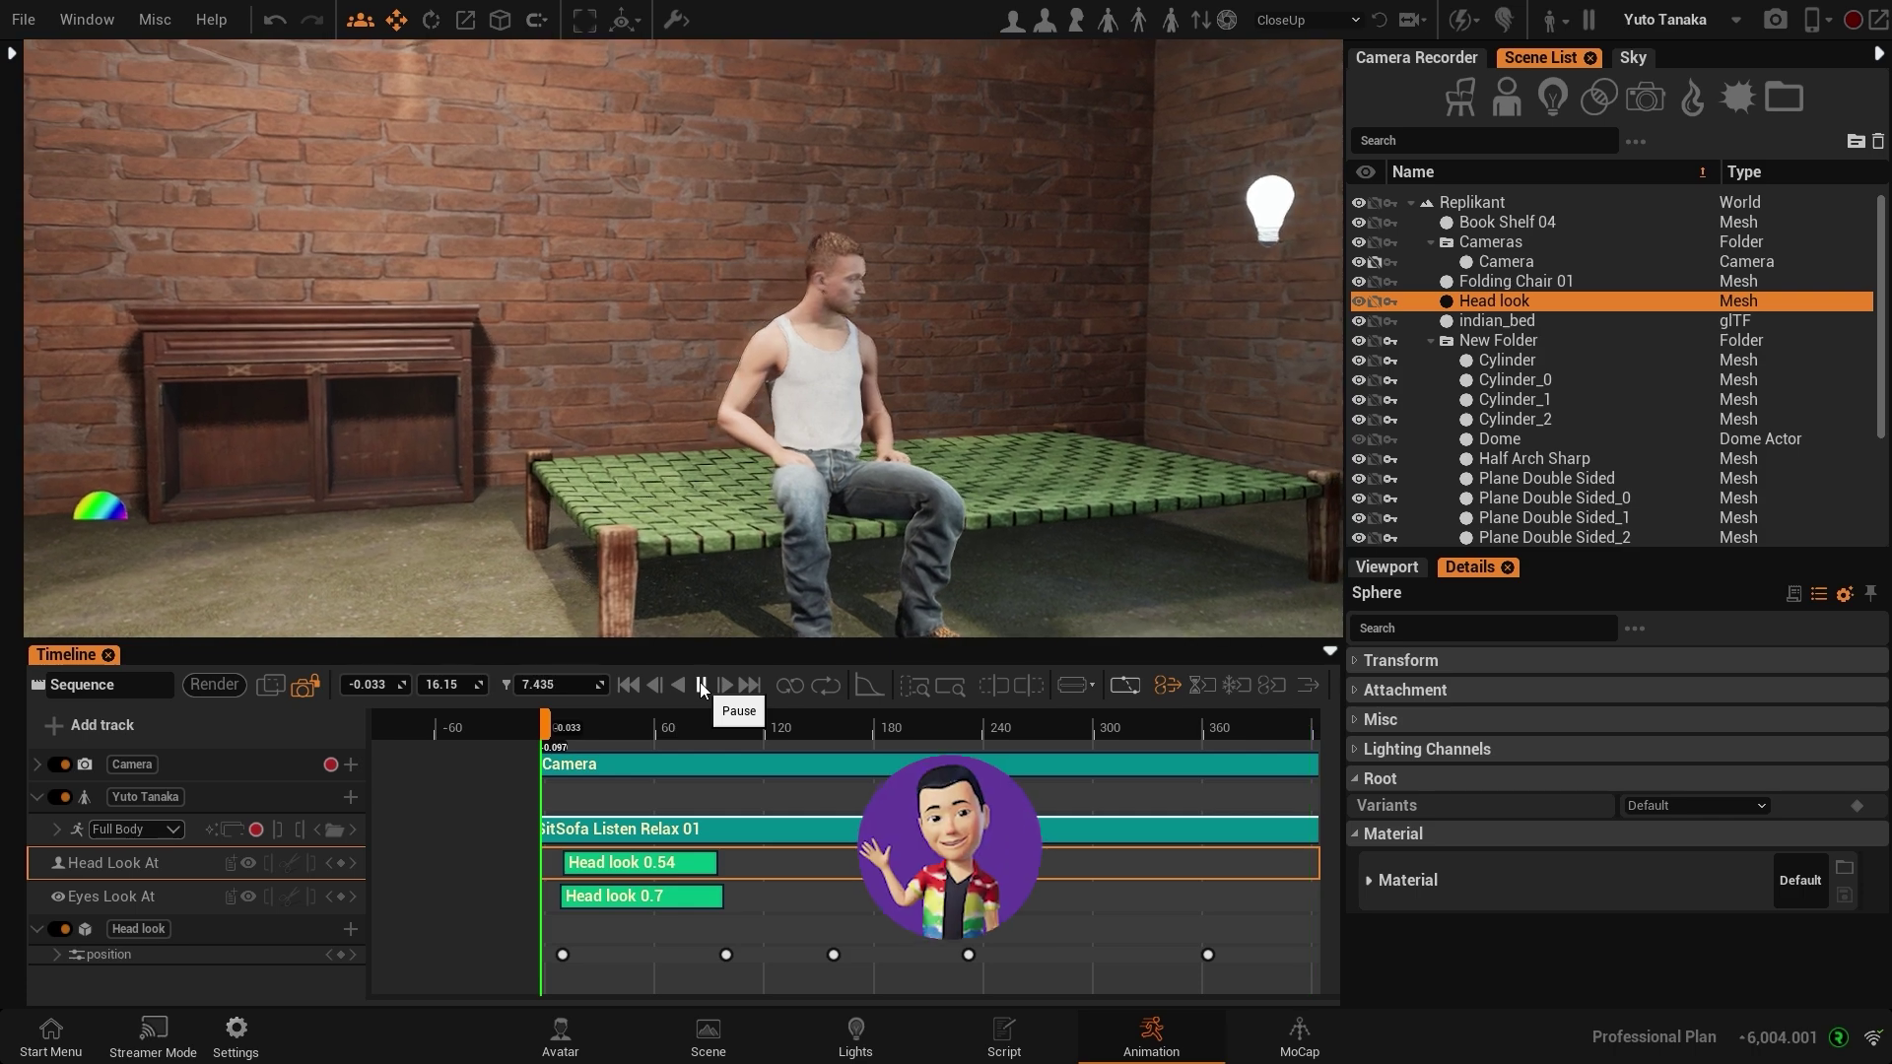
pyautogui.click(563, 728)
pyautogui.click(698, 690)
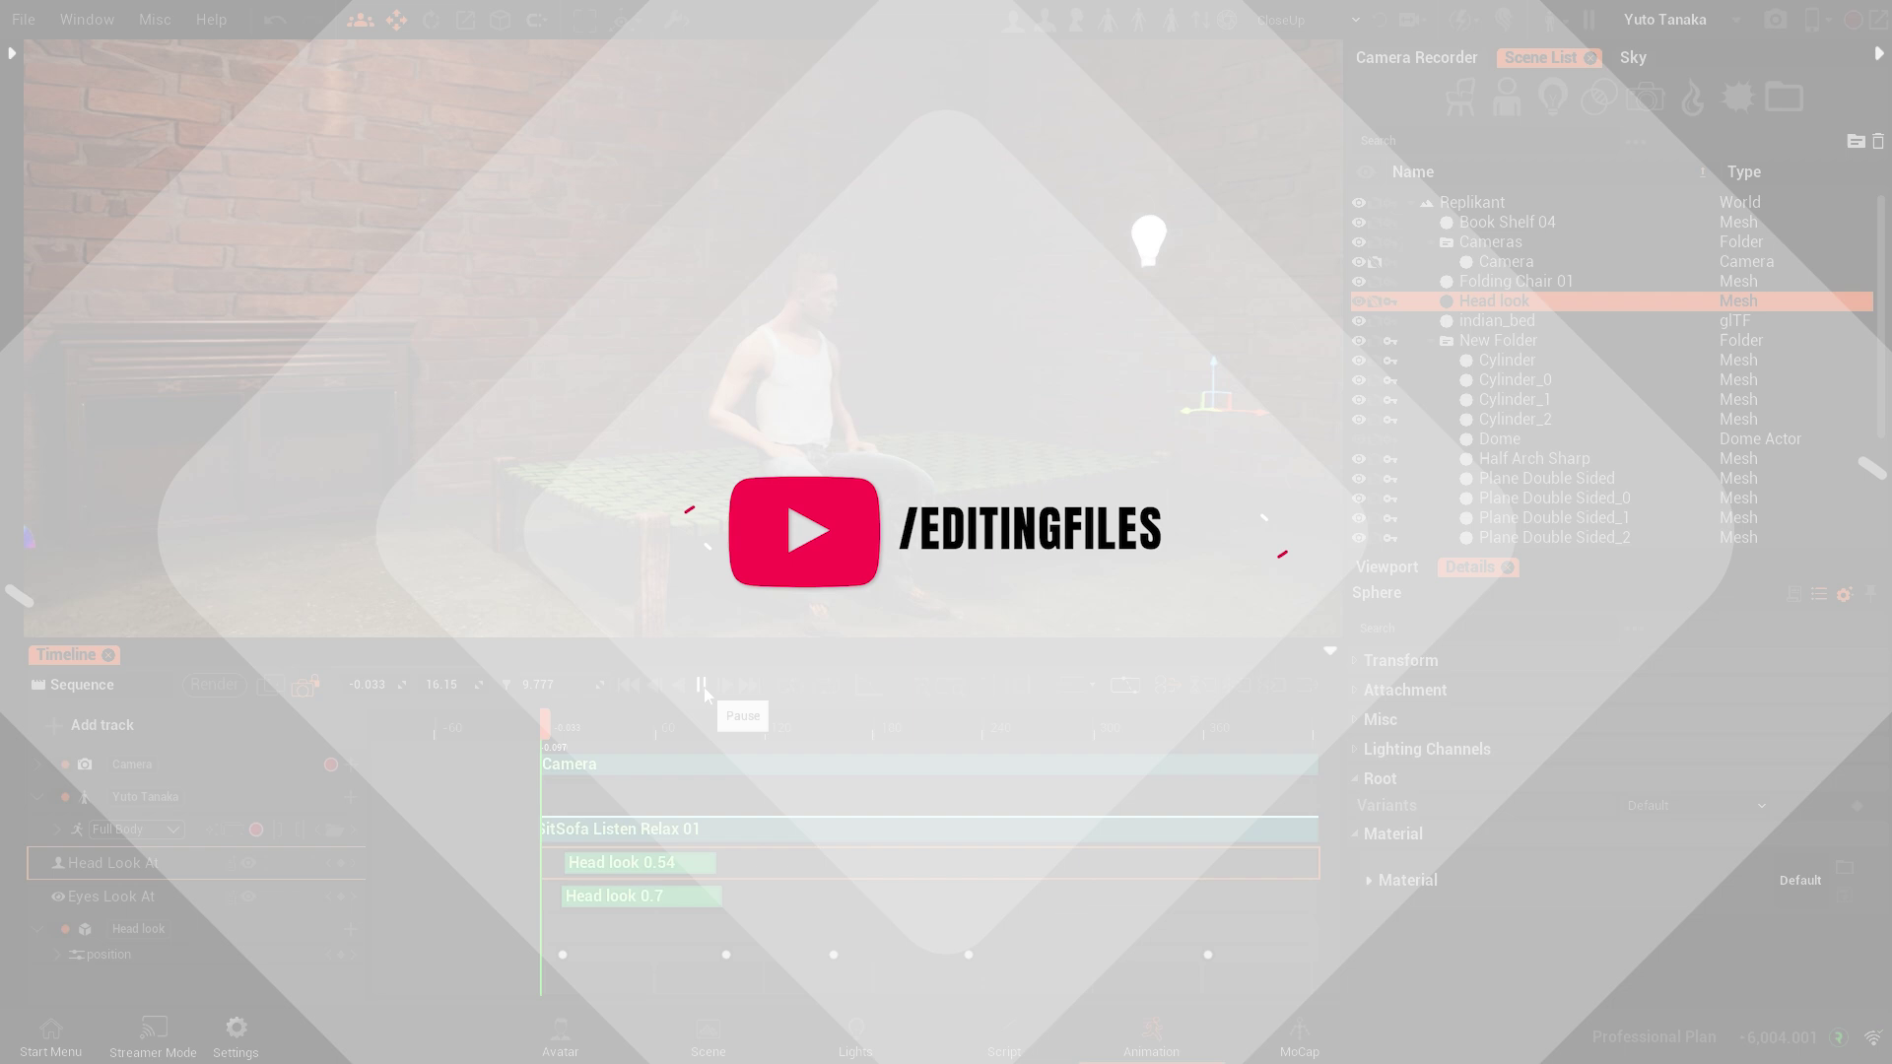
pyautogui.click(701, 687)
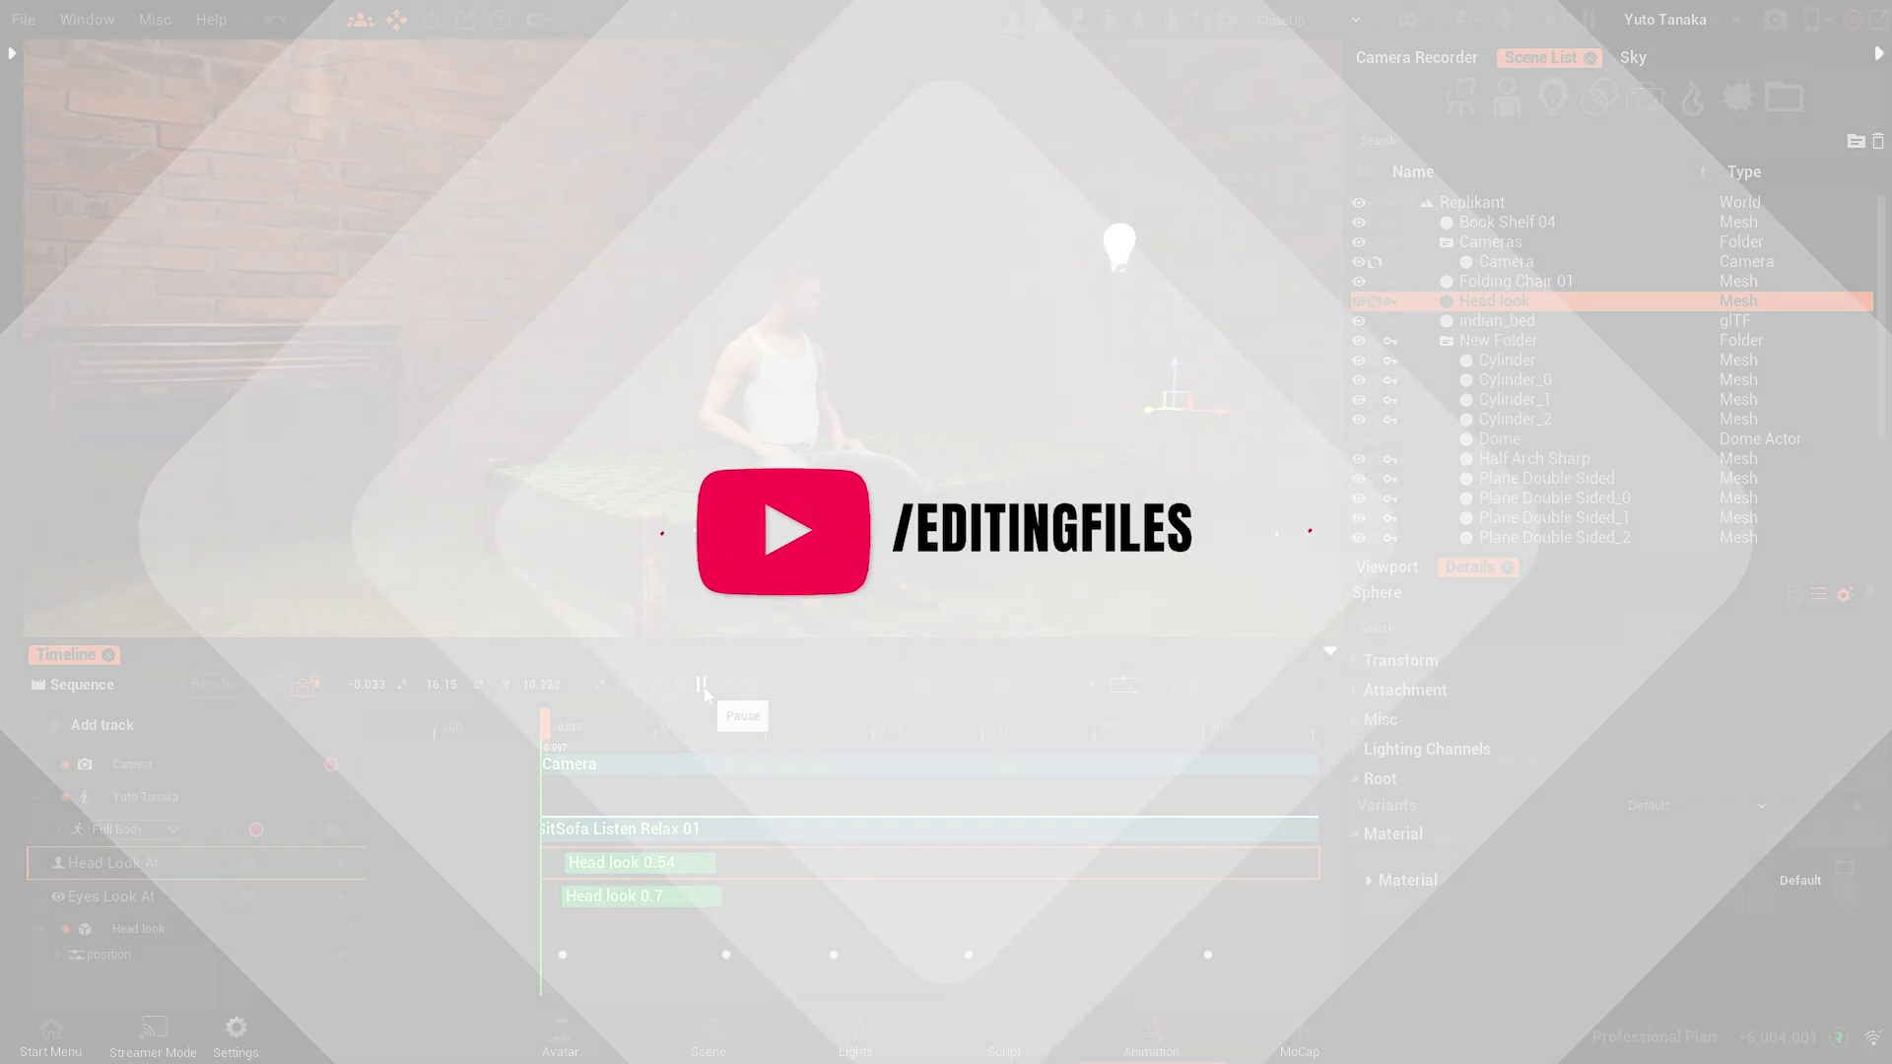